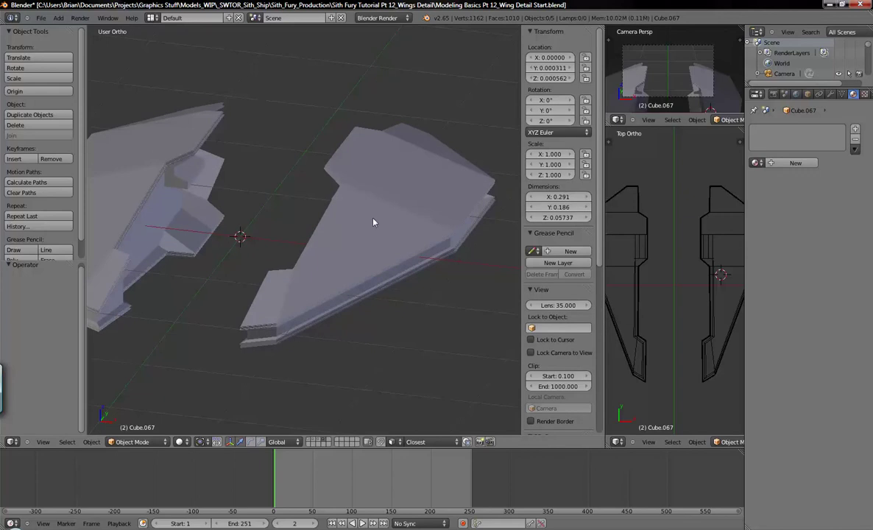
Examine the wing detailing in the ship reference image in Windows Photo Gallery, and return to Blender
{"action": "left_click", "coordinate": [254, 529]}
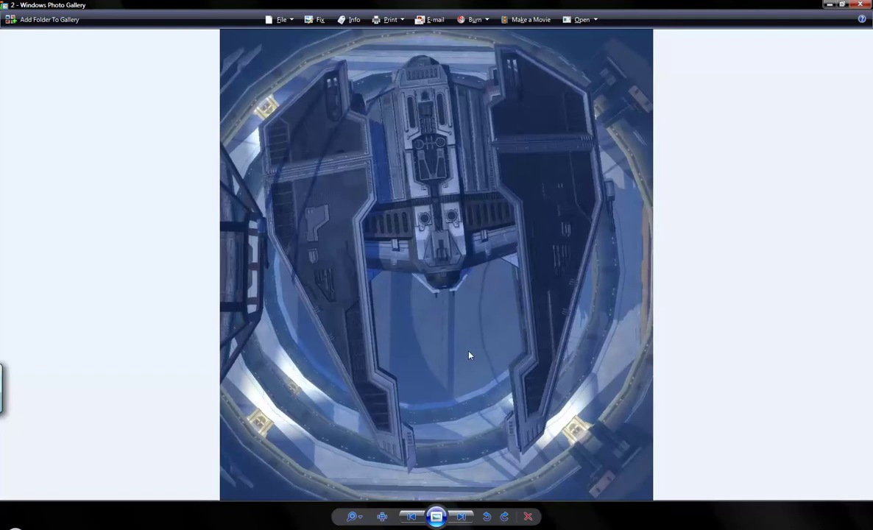
{"action": "mouse_move", "coordinate": [273, 527]}
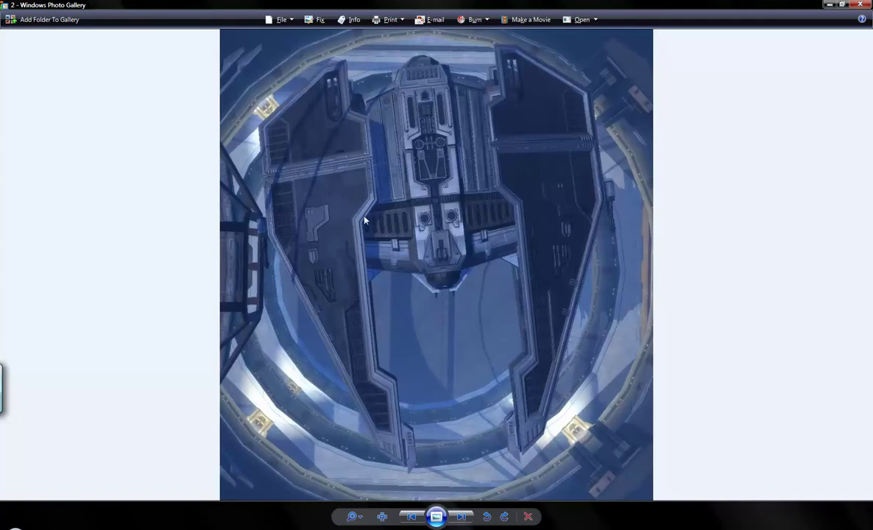
{"action": "key", "text": "alt+Tab"}
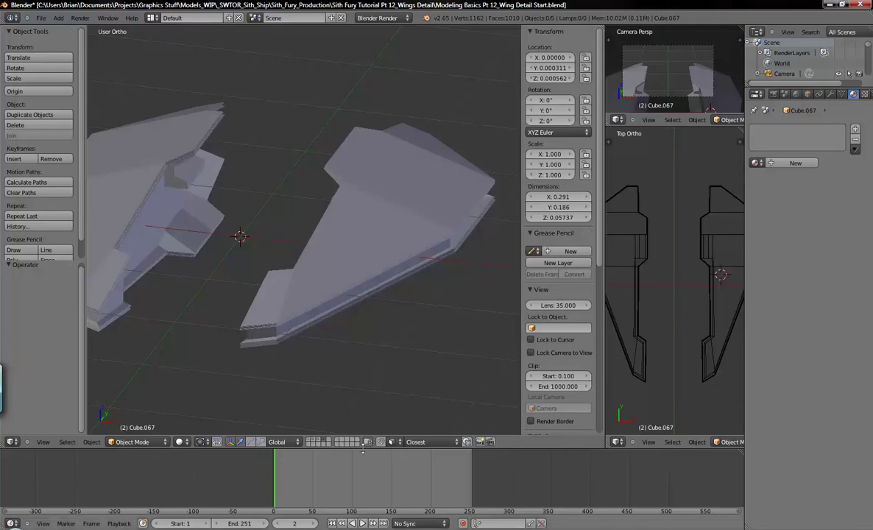
Turn off X-axis mirroring in the Mirror modifier of each wing part so only one wing is shown
{"action": "mouse_move", "coordinate": [352, 248]}
{"action": "middle_mouse_down"}
{"action": "mouse_move", "coordinate": [340, 278]}
{"action": "mouse_move", "coordinate": [390, 265]}
{"action": "mouse_move", "coordinate": [364, 236]}
{"action": "mouse_move", "coordinate": [392, 271]}
{"action": "mouse_move", "coordinate": [397, 241]}
{"action": "middle_mouse_up"}
{"action": "right_click", "coordinate": [401, 232]}
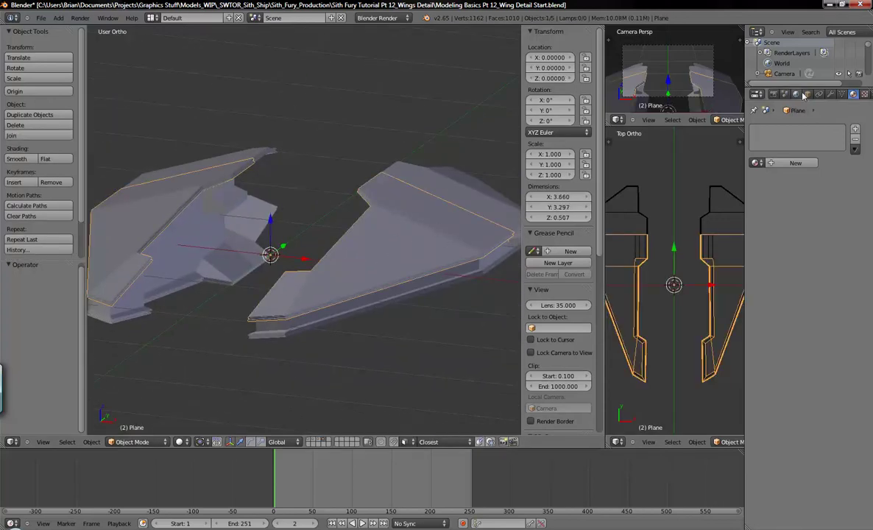
{"action": "left_click", "coordinate": [830, 94]}
{"action": "left_click", "coordinate": [760, 190]}
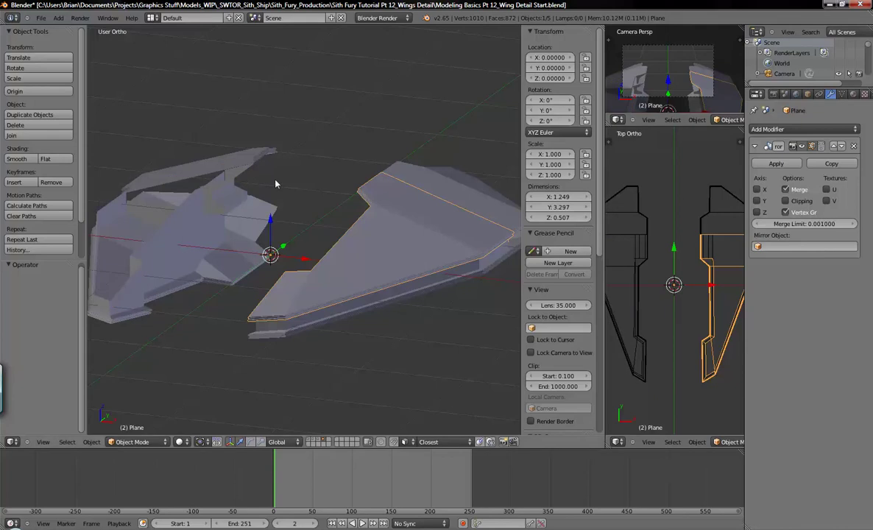
{"action": "right_click", "coordinate": [410, 191]}
{"action": "key", "text": "ctrl+z"}
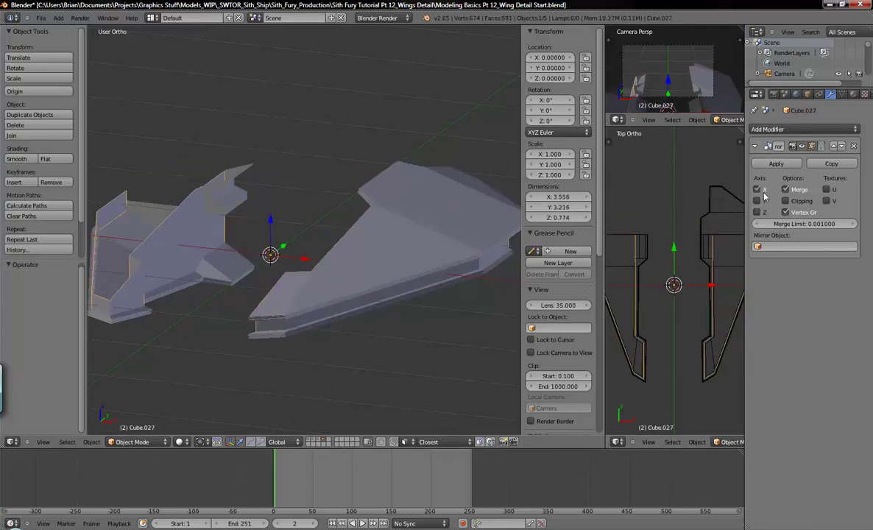
{"action": "key", "text": "ctrl+z"}
{"action": "right_click", "coordinate": [212, 199]}
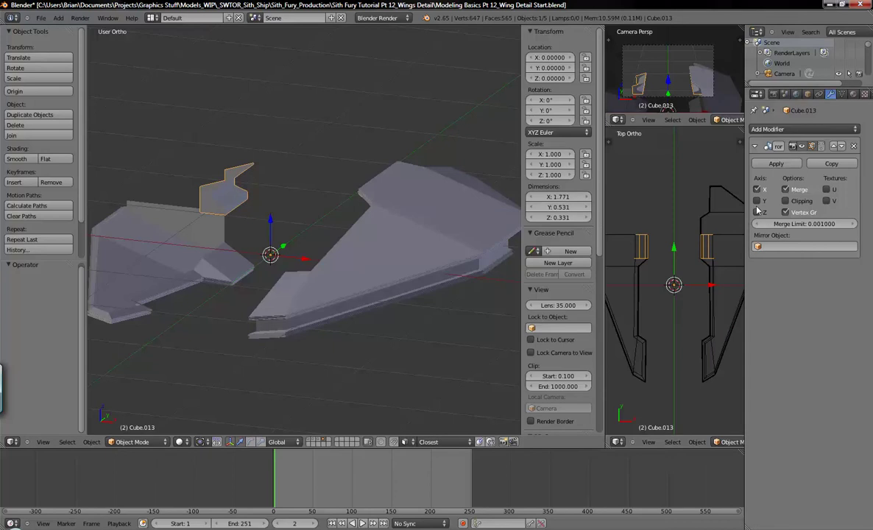
{"action": "key", "text": "ctrl+z"}
{"action": "right_click", "coordinate": [171, 210]}
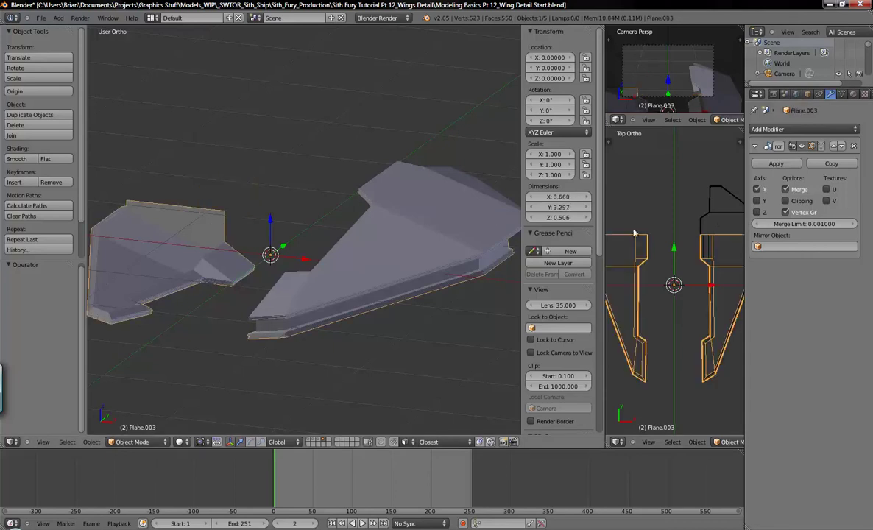
{"action": "left_click", "coordinate": [756, 189]}
Separate the four large top faces of the upper wing plate into their own object and return to Object Mode
{"action": "middle_click_drag", "start_coordinate": [446, 256], "coordinate": [370, 240]}
{"action": "right_click", "coordinate": [372, 235]}
{"action": "right_click", "coordinate": [344, 246]}
{"action": "right_click", "coordinate": [381, 219]}
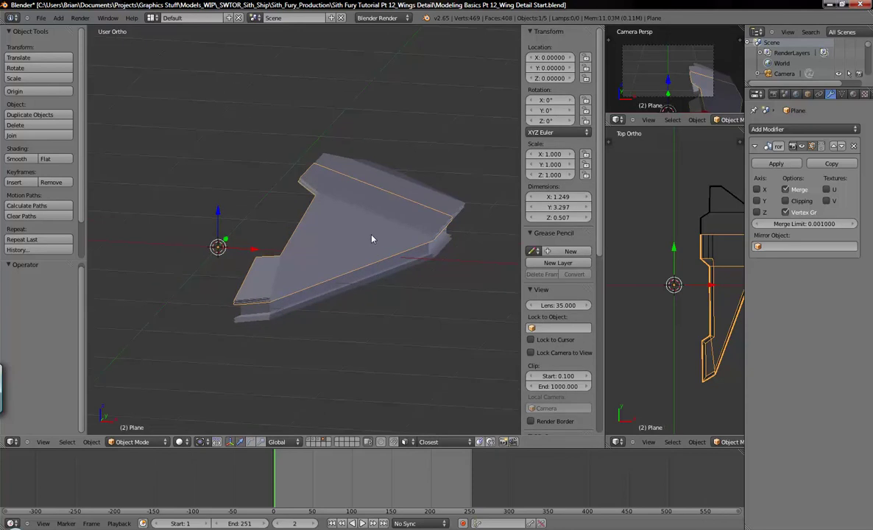
{"action": "key", "text": "Tab"}
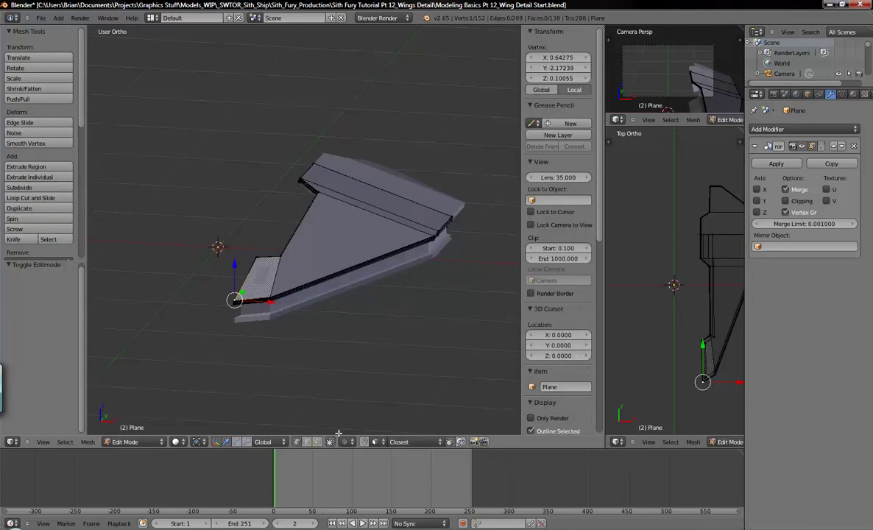
{"action": "key", "text": "a"}
{"action": "right_click", "coordinate": [254, 268]}
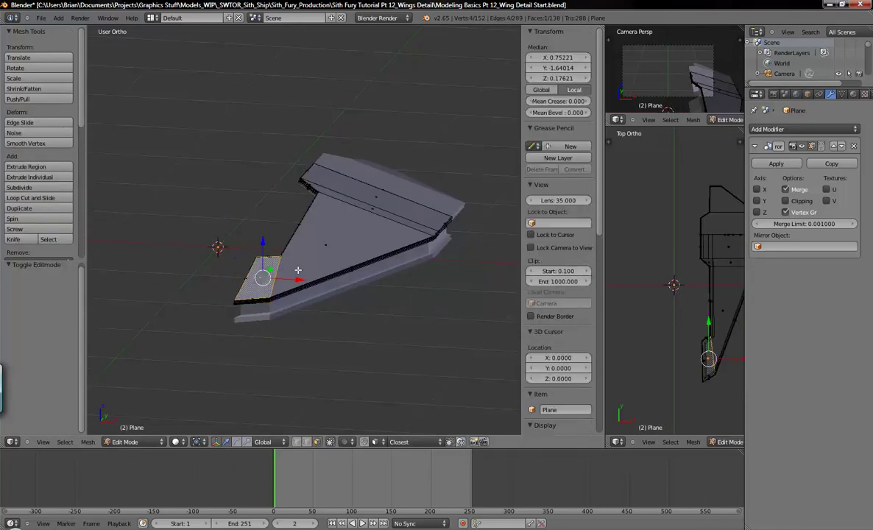
{"action": "right_click", "coordinate": [316, 225], "text": "shift"}
{"action": "right_click", "coordinate": [341, 192], "text": "shift"}
{"action": "right_click", "coordinate": [349, 181], "text": "shift"}
{"action": "middle_click_drag", "start_coordinate": [349, 181], "coordinate": [374, 231]}
{"action": "key", "text": "x"}
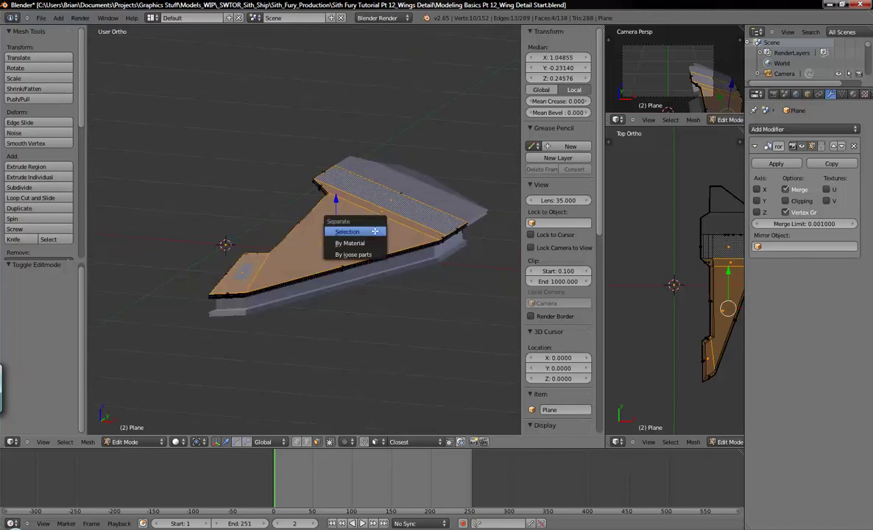
{"action": "left_click", "coordinate": [375, 231]}
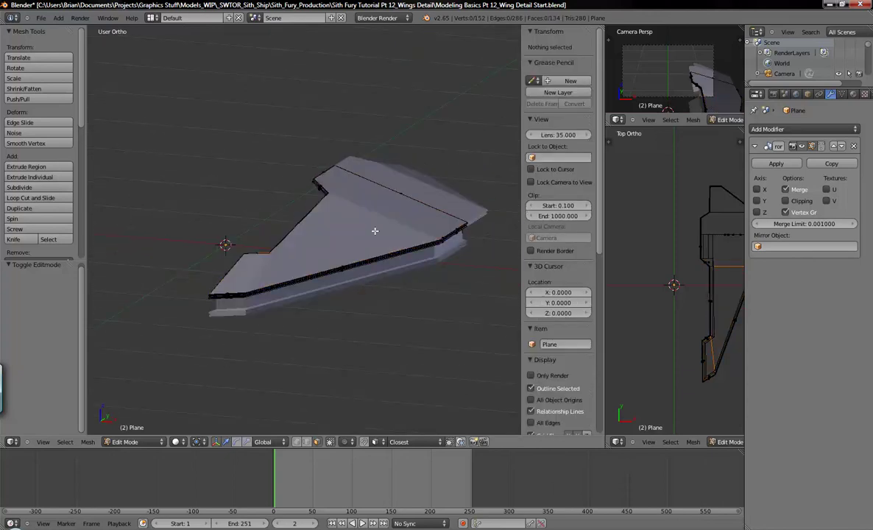
{"action": "key", "text": "Tab"}
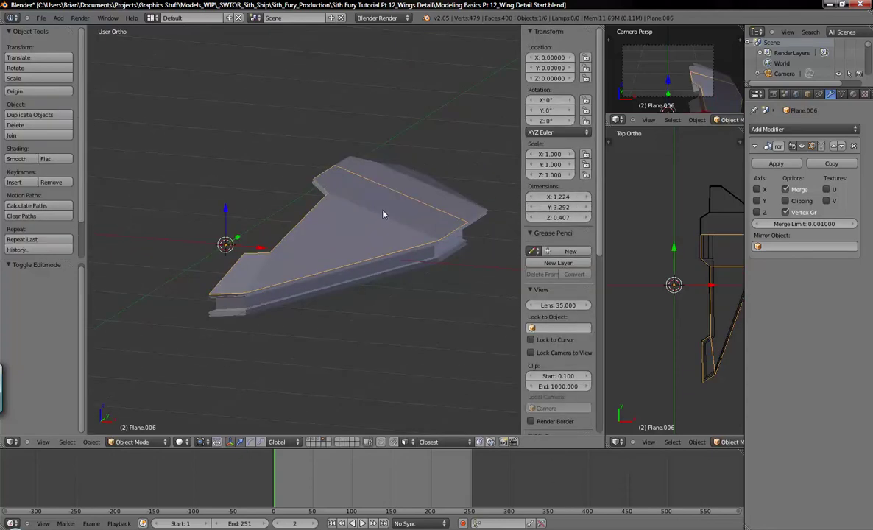
{"action": "key", "text": "shift+d"}
{"action": "right_click", "coordinate": [373, 210]}
{"action": "key", "text": "shift+d"}
{"action": "right_click", "coordinate": [358, 137]}
Delete the four large outer faces on the underside of the lower wing plate and return to Object Mode
{"action": "middle_click_drag", "start_coordinate": [346, 237], "coordinate": [370, 218]}
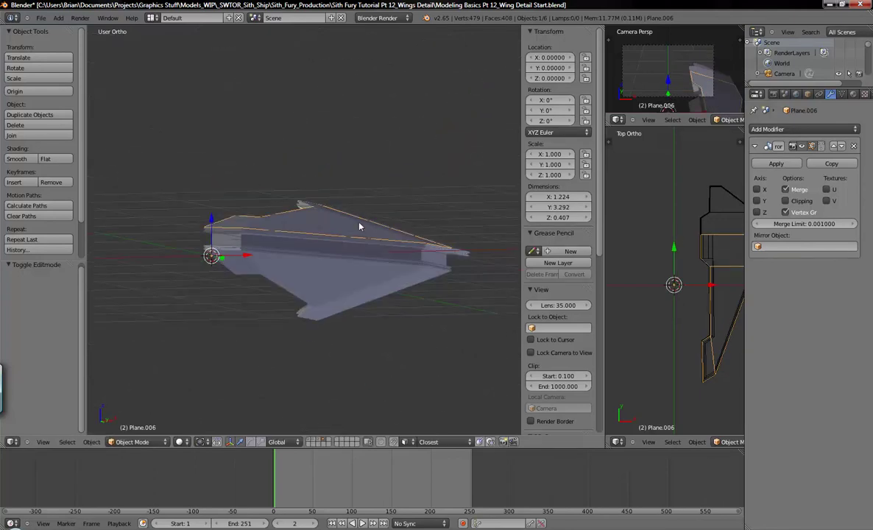
{"action": "middle_click_drag", "start_coordinate": [332, 296], "coordinate": [301, 216]}
{"action": "right_click", "coordinate": [341, 259]}
{"action": "key", "text": "Tab"}
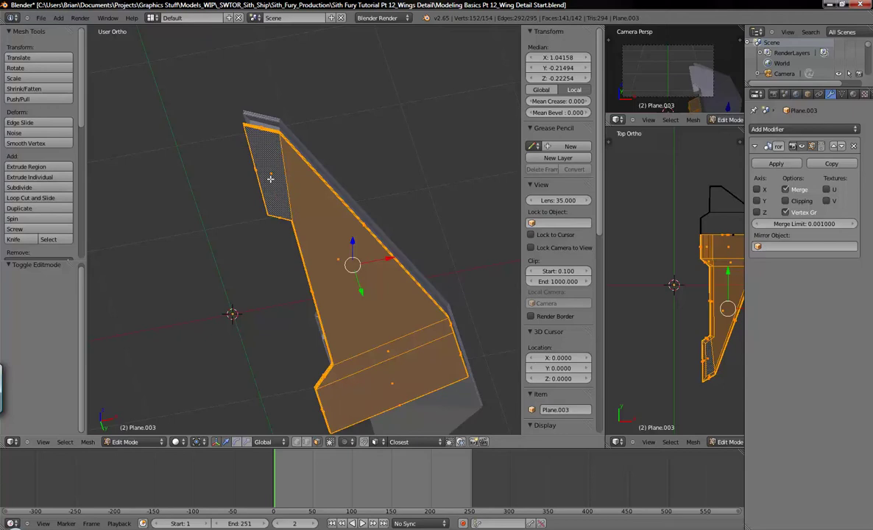
{"action": "right_click", "coordinate": [254, 173]}
{"action": "right_click", "coordinate": [329, 254], "text": "shift"}
{"action": "right_click", "coordinate": [372, 354], "text": "shift"}
{"action": "right_click", "coordinate": [391, 378], "text": "shift"}
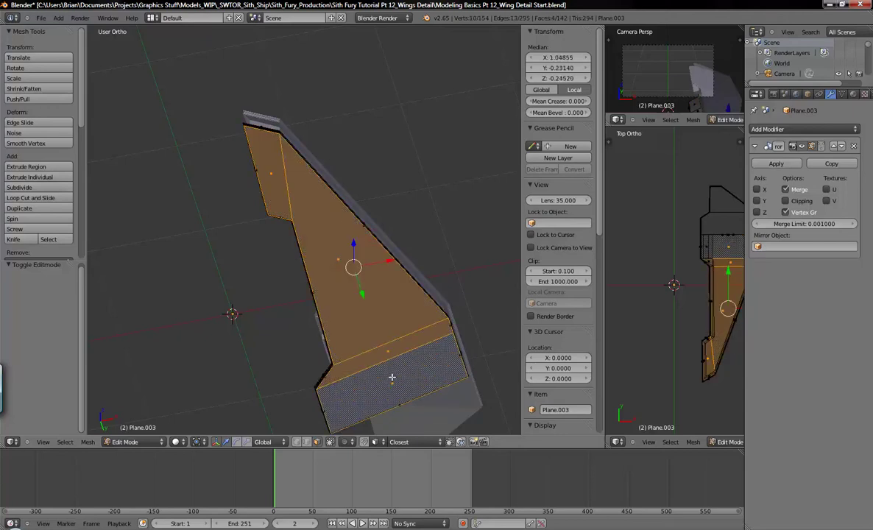
{"action": "middle_click_drag", "start_coordinate": [368, 248], "coordinate": [395, 318]}
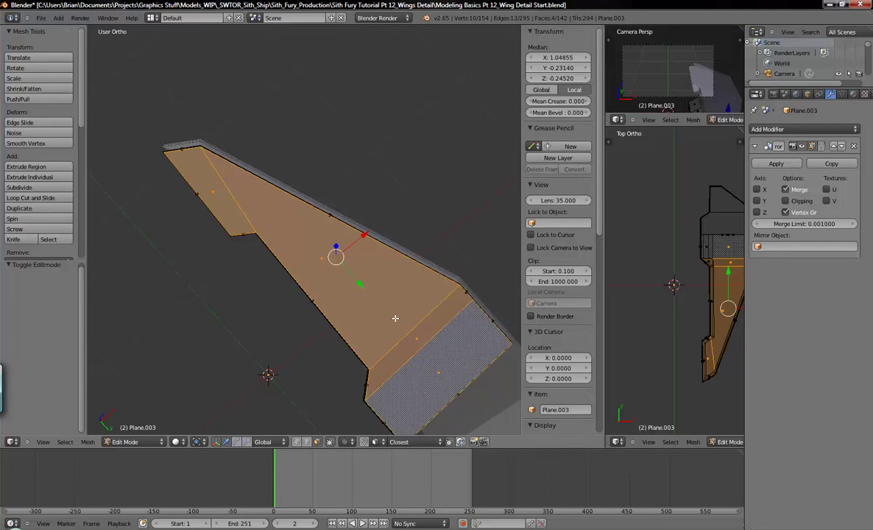
{"action": "middle_click_drag", "start_coordinate": [396, 318], "coordinate": [378, 294]}
{"action": "middle_click_drag", "start_coordinate": [343, 209], "coordinate": [277, 212]}
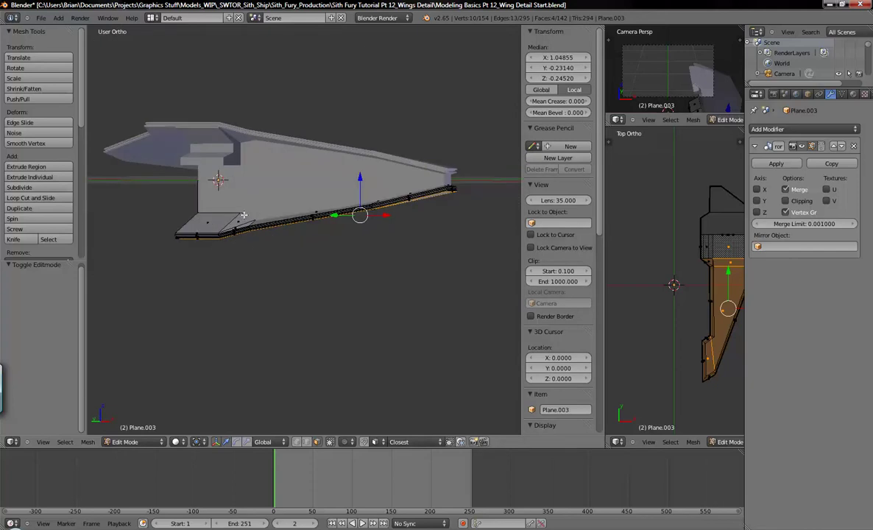
{"action": "middle_click_drag", "start_coordinate": [371, 226], "coordinate": [325, 203]}
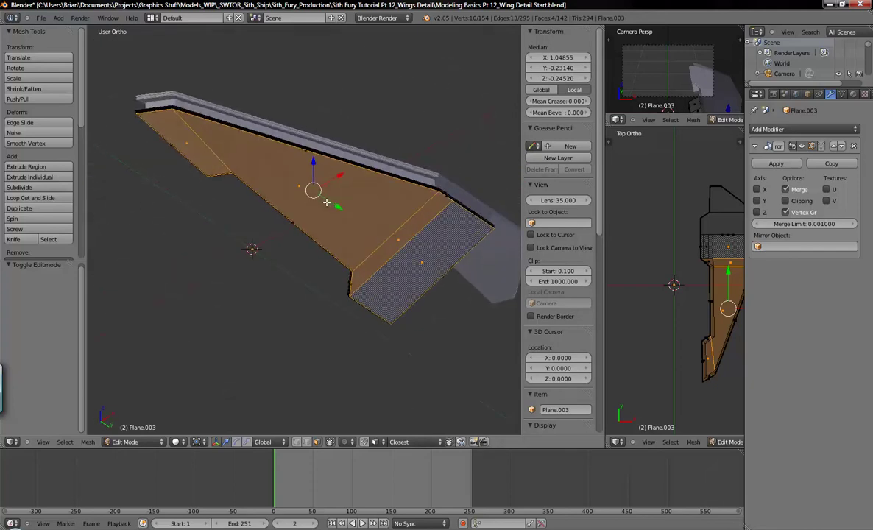
{"action": "middle_click_drag", "start_coordinate": [250, 184], "coordinate": [204, 112]}
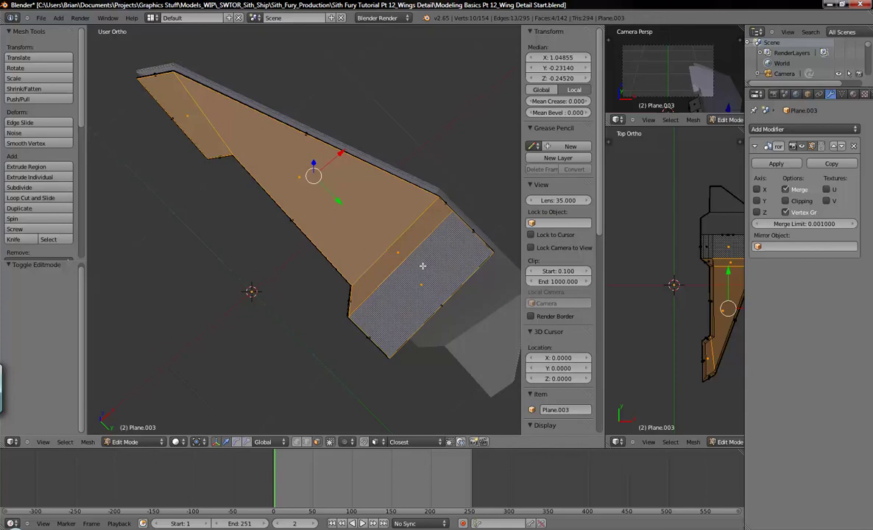
{"action": "key", "text": "x"}
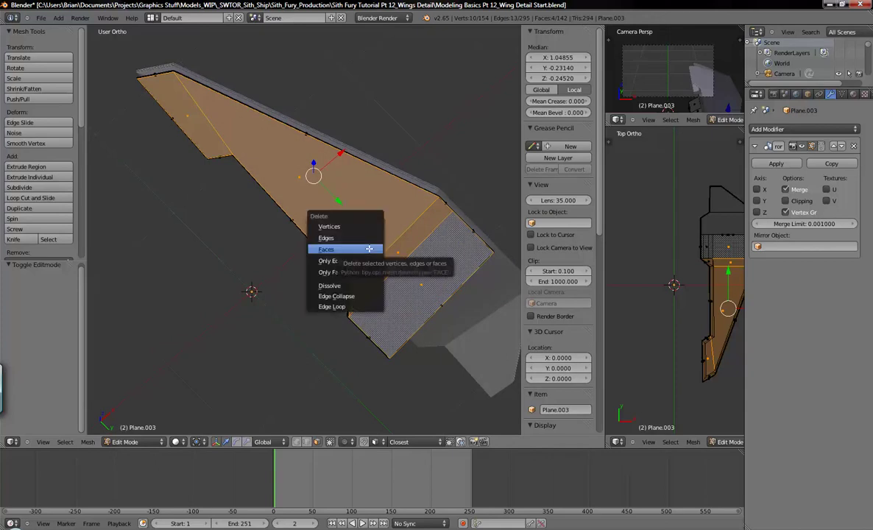
{"action": "left_click", "coordinate": [368, 248]}
{"action": "middle_click_drag", "start_coordinate": [370, 248], "coordinate": [368, 156]}
{"action": "key", "text": "Tab"}
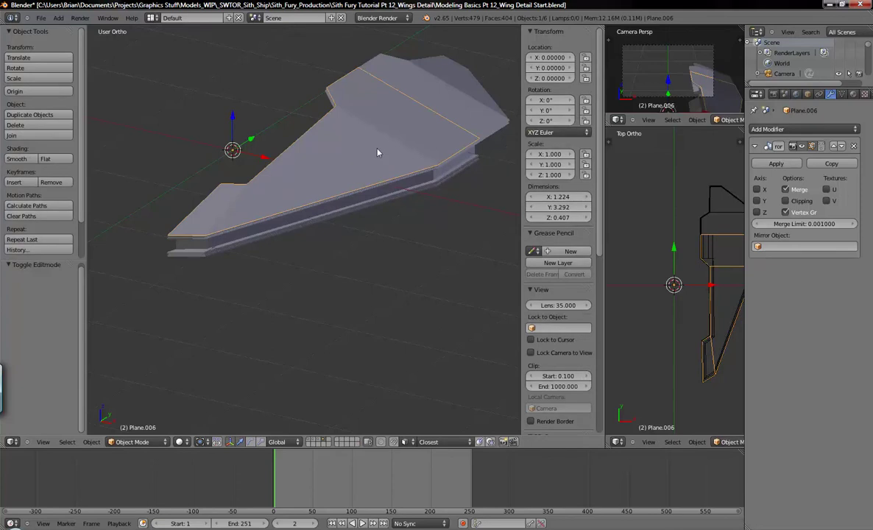
Enable Z-axis mirroring on the separated top panel so it also covers the wing's underside
{"action": "right_click", "coordinate": [380, 151]}
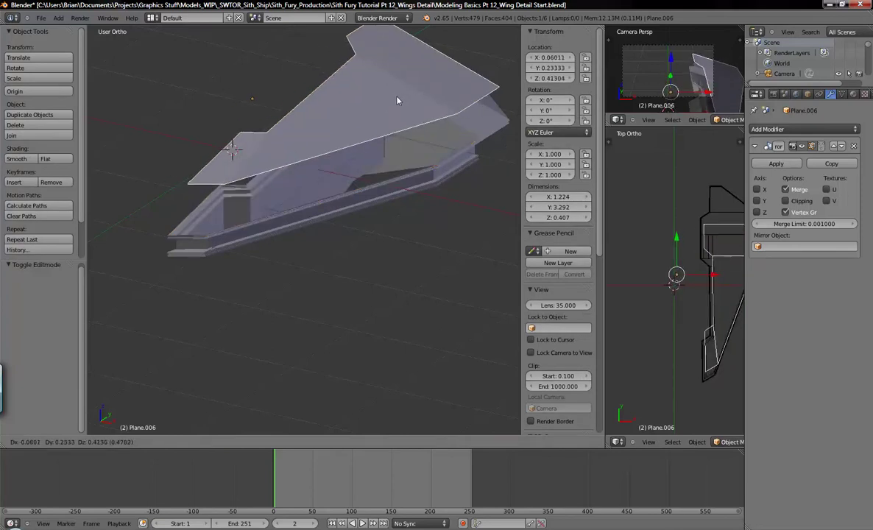
{"action": "left_click", "coordinate": [756, 212]}
Examine up close how the mirrored panel fits along the lower edge of the wing
{"action": "middle_click_drag", "start_coordinate": [508, 407], "coordinate": [424, 230]}
{"action": "scroll", "coordinate": [425, 230], "scroll_direction": "up", "scroll_amount": 4}
{"action": "scroll", "coordinate": [329, 333], "scroll_direction": "up", "scroll_amount": 4}
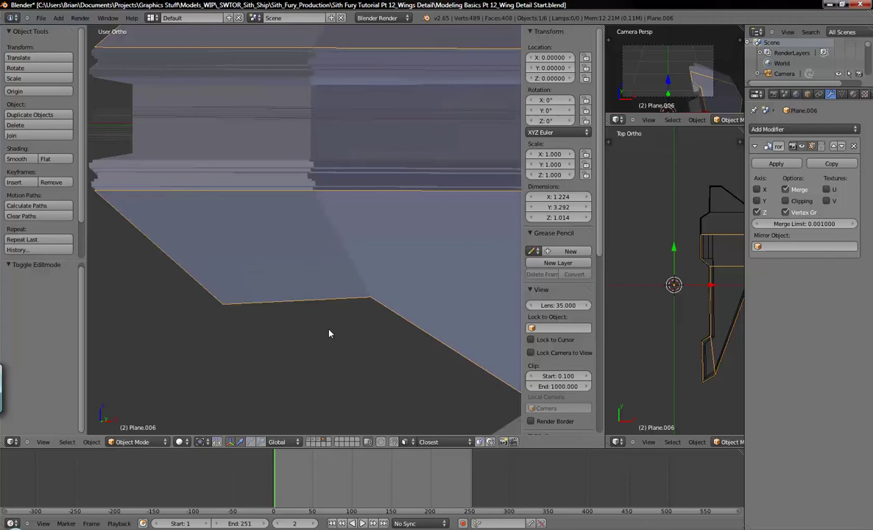
{"action": "middle_click_drag", "start_coordinate": [302, 204], "coordinate": [362, 215]}
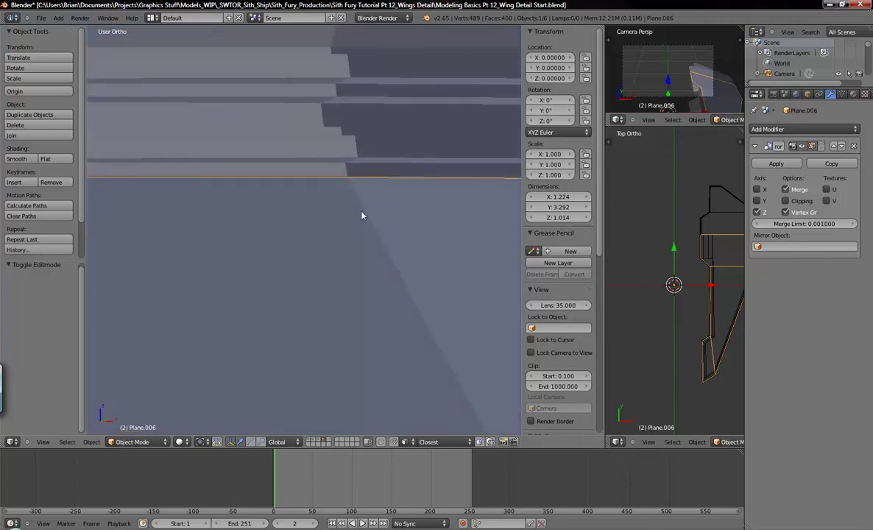
{"action": "key", "text": "Tab"}
{"action": "key", "text": "Tab"}
{"action": "scroll", "coordinate": [391, 298], "scroll_direction": "down", "scroll_amount": 4}
{"action": "scroll", "coordinate": [390, 297], "scroll_direction": "down", "scroll_amount": 5}
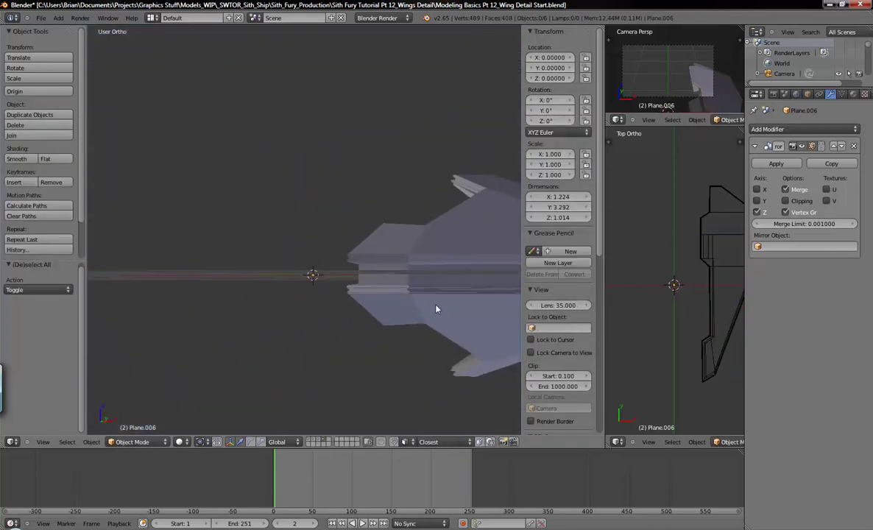
{"action": "key", "text": "a"}
{"action": "middle_click_drag", "start_coordinate": [436, 210], "coordinate": [366, 243]}
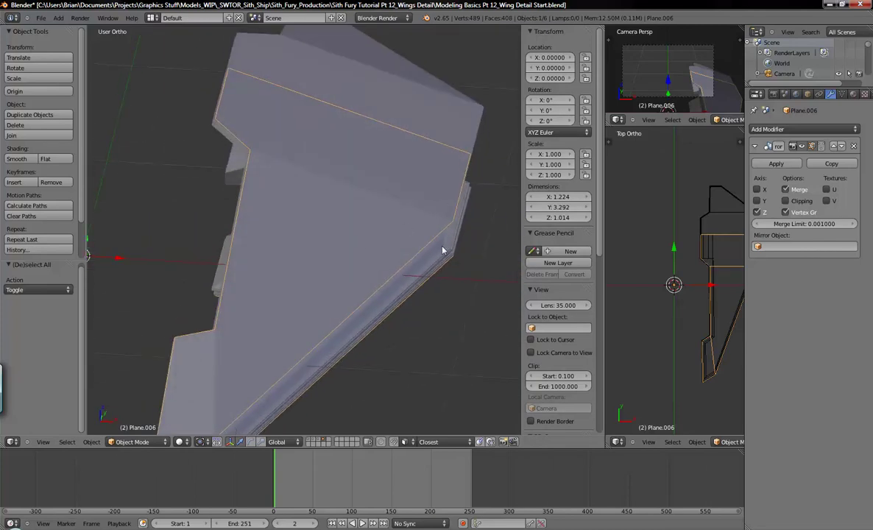
Check the wing borders in the reference image and inset the panel's four top faces together by about 0.083
{"action": "key", "text": "KP_7"}
{"action": "scroll", "coordinate": [434, 239], "scroll_direction": "down", "scroll_amount": 3}
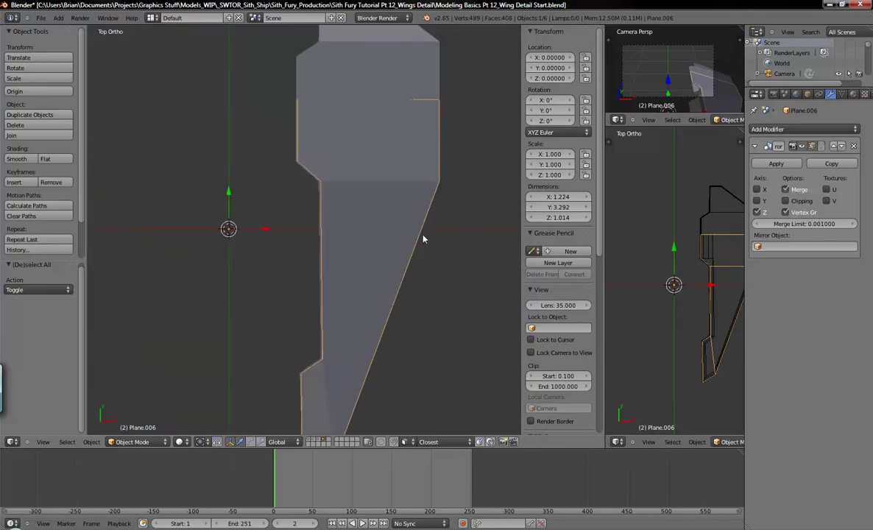
{"action": "key", "text": "Tab"}
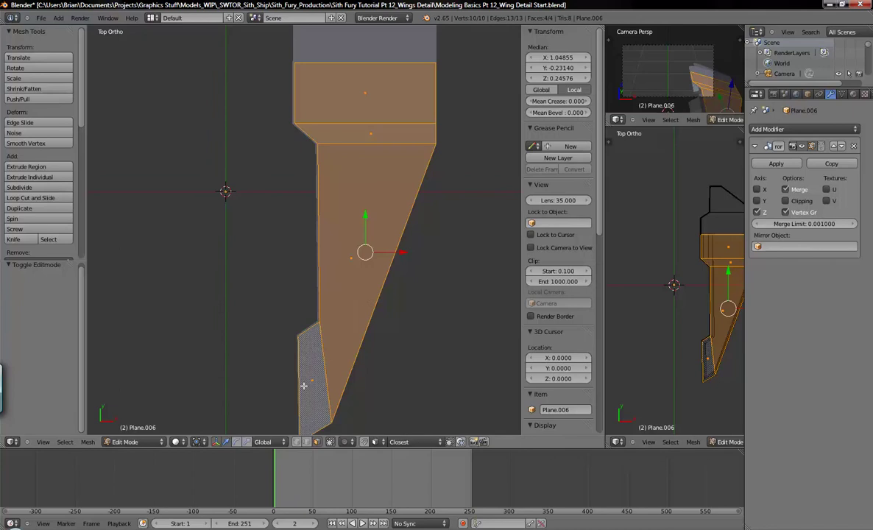
{"action": "right_click", "coordinate": [312, 351]}
{"action": "right_click", "coordinate": [346, 292]}
{"action": "right_click", "coordinate": [318, 347]}
{"action": "right_click", "coordinate": [364, 148], "text": "shift"}
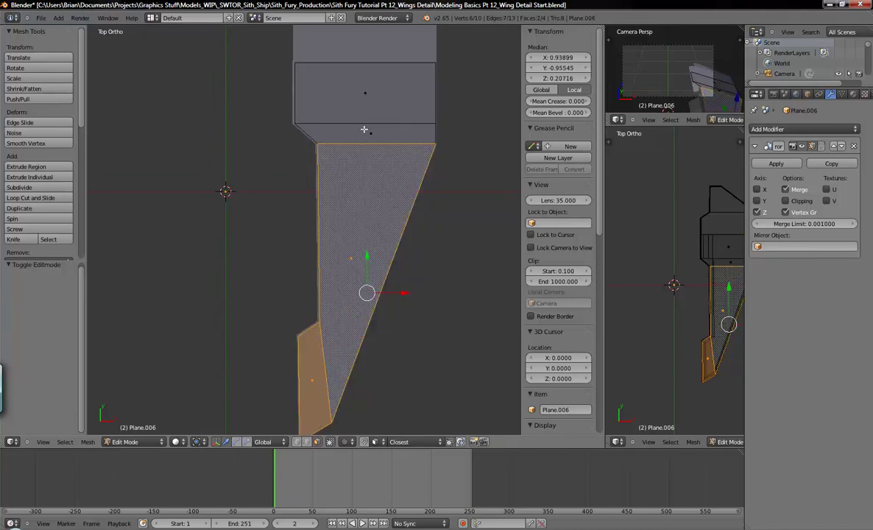
{"action": "right_click", "coordinate": [338, 131], "text": "shift"}
{"action": "right_click", "coordinate": [352, 100], "text": "shift"}
{"action": "middle_click_drag", "start_coordinate": [419, 273], "coordinate": [396, 268], "text": "shift"}
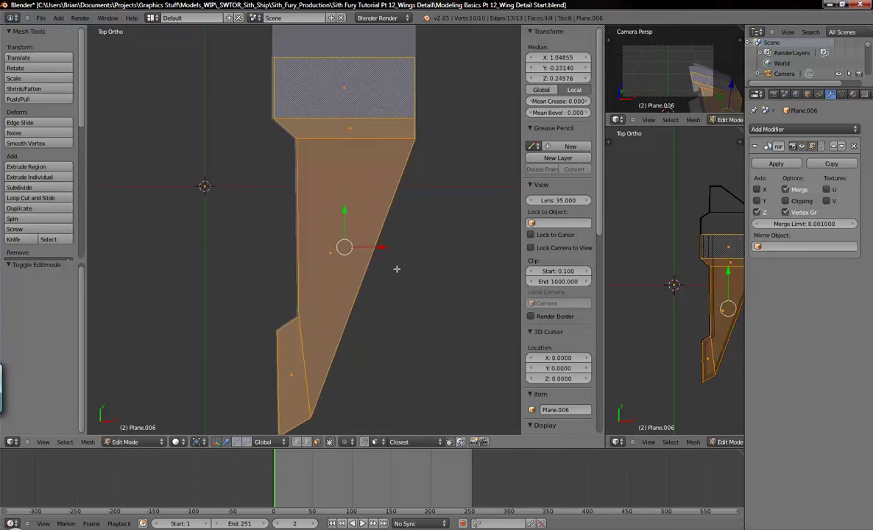
{"action": "key", "text": "alt+Tab"}
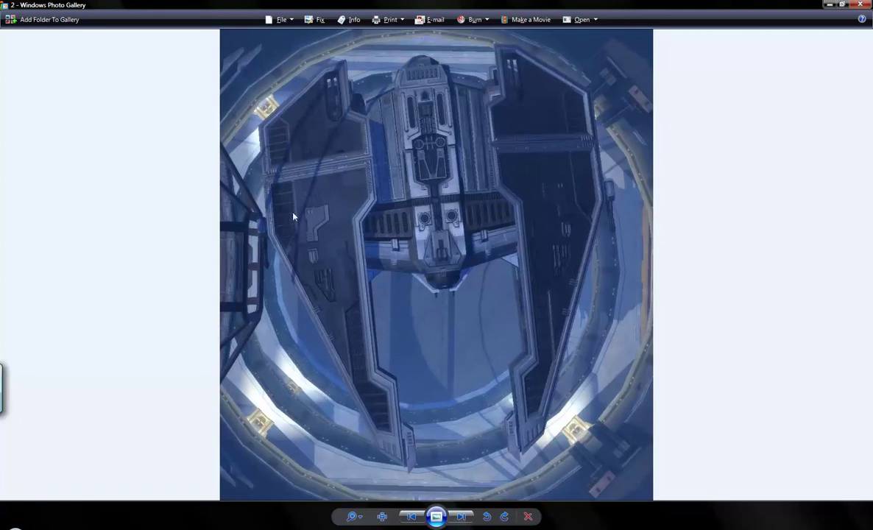
{"action": "left_click", "coordinate": [368, 529]}
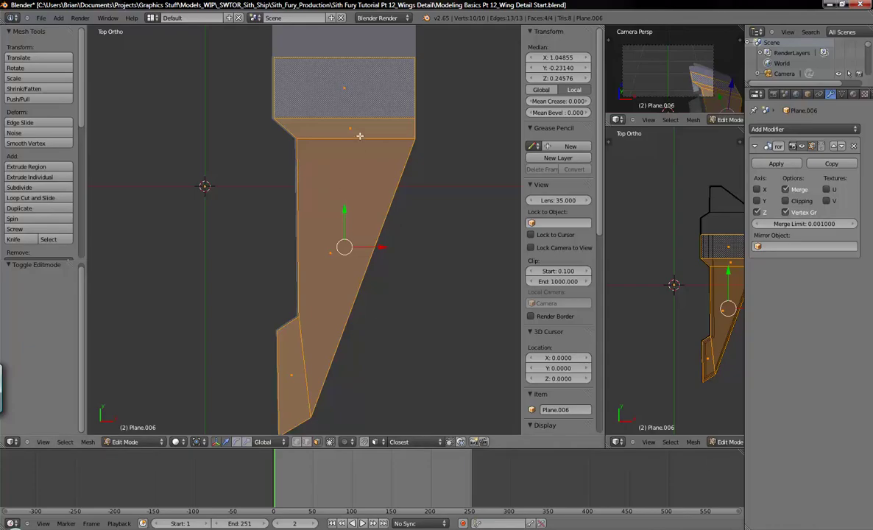
{"action": "key", "text": "i"}
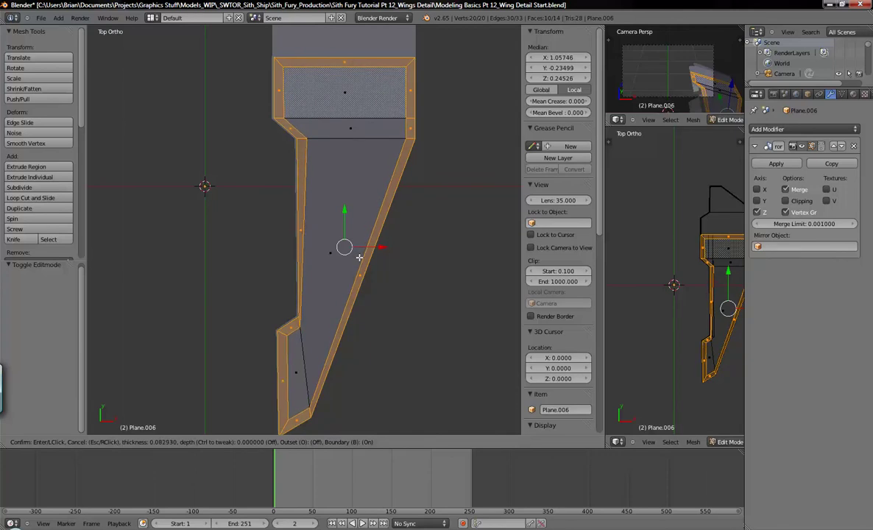
{"action": "left_click", "coordinate": [359, 257]}
Move the inset's inner corner vertex at the wing's lower notch outward along X by about 0.06
{"action": "scroll", "coordinate": [390, 212], "scroll_direction": "up", "scroll_amount": 2, "text": "ctrl"}
{"action": "scroll", "coordinate": [361, 183], "scroll_direction": "down", "scroll_amount": 5, "text": "shift"}
{"action": "middle_click_drag", "start_coordinate": [361, 183], "coordinate": [347, 235], "text": "shift"}
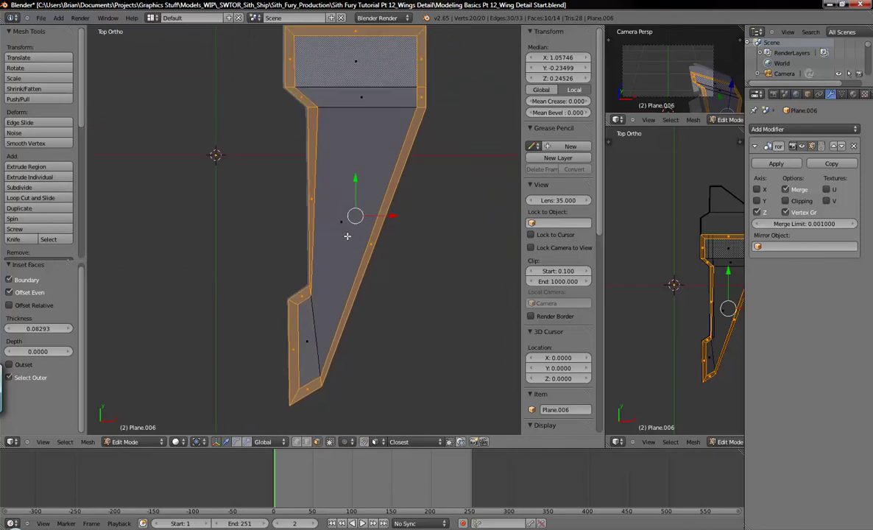
{"action": "middle_click_drag", "start_coordinate": [338, 317], "coordinate": [335, 235], "text": "shift"}
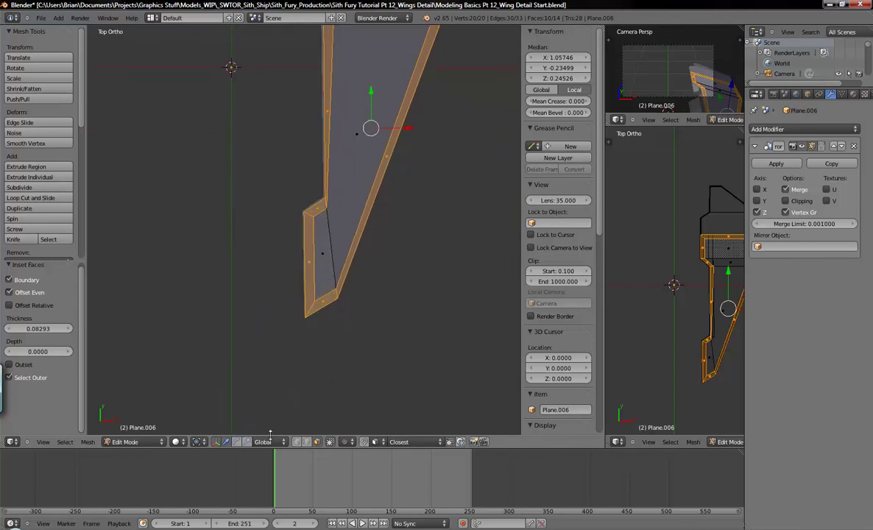
{"action": "key", "text": "a"}
{"action": "scroll", "coordinate": [336, 237], "scroll_direction": "down", "scroll_amount": 3, "text": "shift"}
{"action": "scroll", "coordinate": [334, 221], "scroll_direction": "up", "scroll_amount": 2, "text": "shift"}
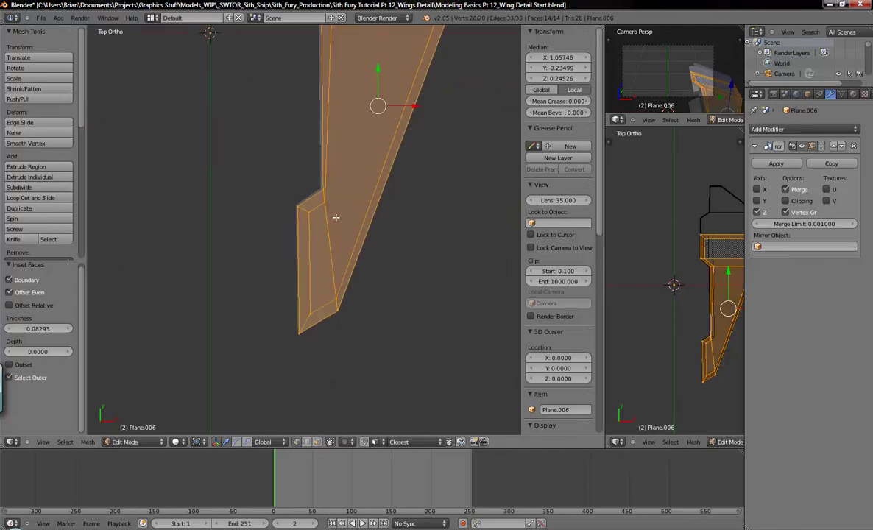
{"action": "right_click", "coordinate": [325, 196]}
{"action": "scroll", "coordinate": [341, 198], "scroll_direction": "up", "scroll_amount": 3, "text": "shift"}
{"action": "scroll", "coordinate": [340, 203], "scroll_direction": "up", "scroll_amount": 1, "text": "shift"}
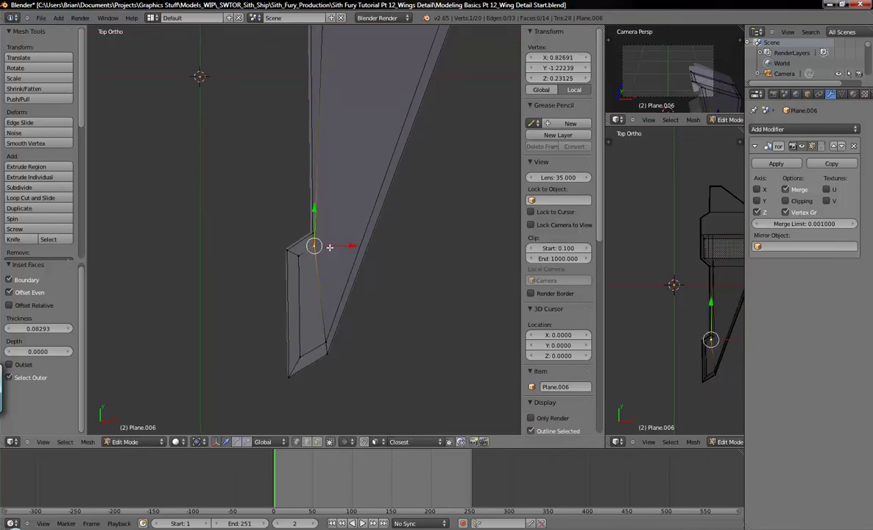
{"action": "left_click_drag", "start_coordinate": [351, 247], "coordinate": [360, 244]}
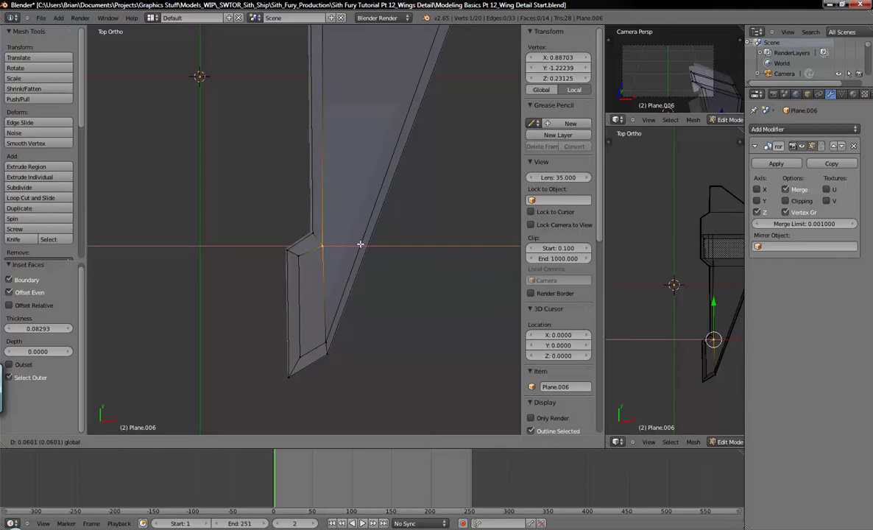
{"action": "left_click", "coordinate": [360, 244]}
Slide the inner-side upper vertex of the tip section's inset down its long edge to about Y -1.32
{"action": "middle_click_drag", "start_coordinate": [350, 185], "coordinate": [344, 157], "text": "shift"}
{"action": "right_click", "coordinate": [293, 266]}
{"action": "key", "text": "shift+v"}
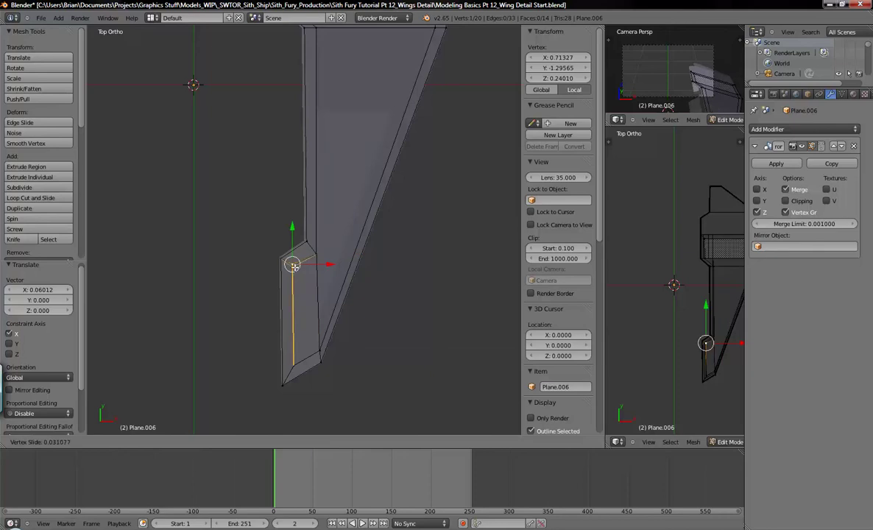
{"action": "left_click", "coordinate": [292, 267]}
{"action": "middle_click_drag", "start_coordinate": [337, 265], "coordinate": [317, 243], "text": "shift"}
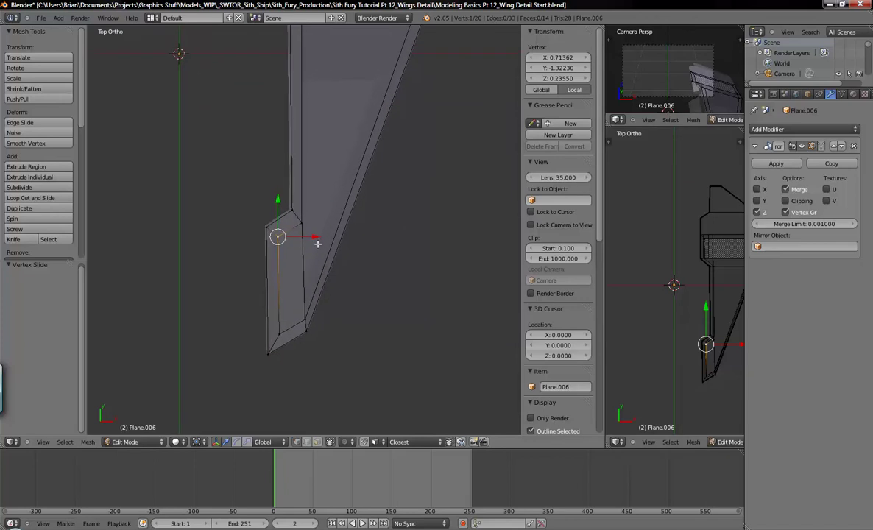
Slide the outer-side inset vertex near the wing tip up toward the notch vertex, to about Y -1.82
{"action": "right_click", "coordinate": [304, 316]}
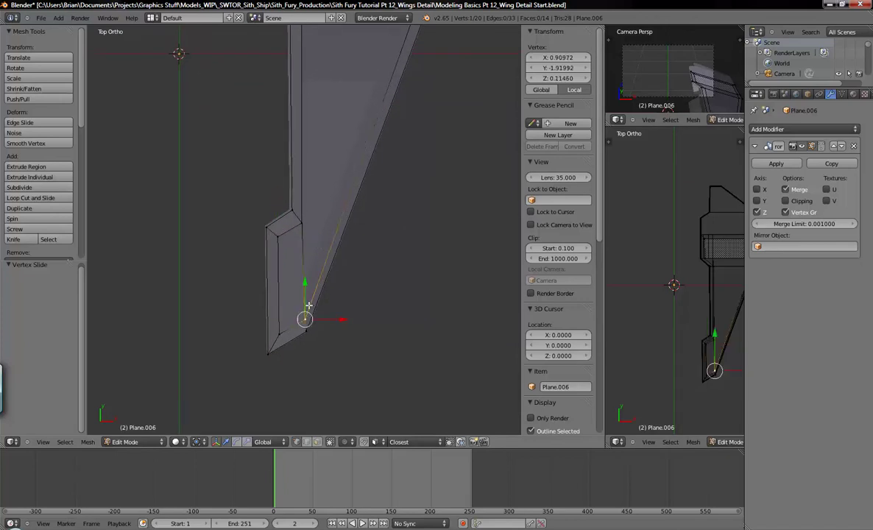
{"action": "key", "text": "shift+v"}
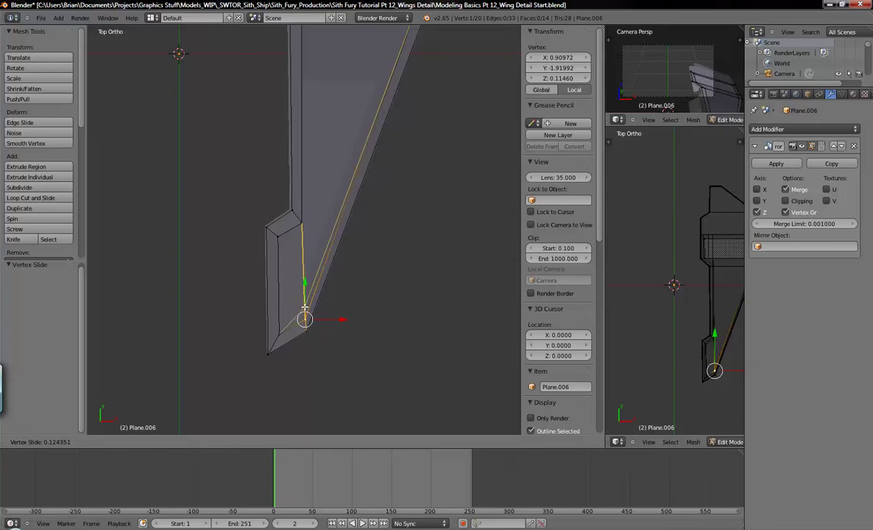
{"action": "left_click", "coordinate": [304, 307]}
{"action": "scroll", "coordinate": [343, 288], "scroll_direction": "up", "scroll_amount": 2, "text": "shift"}
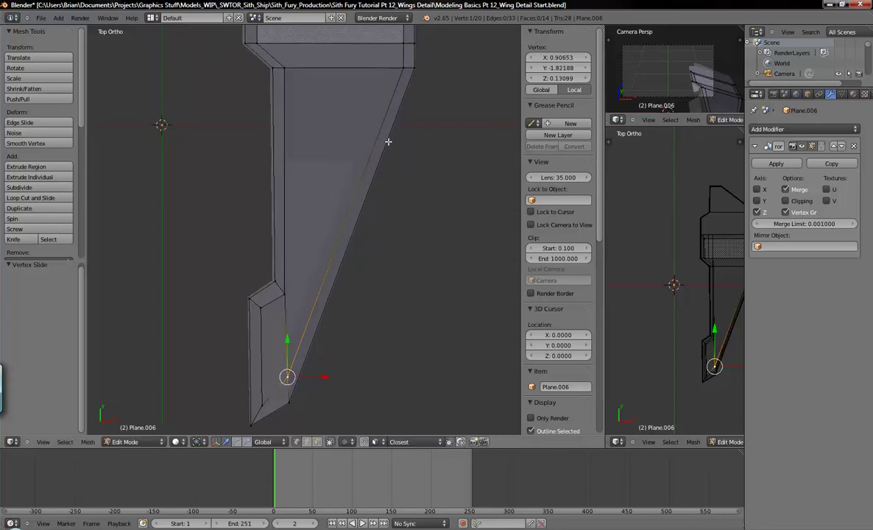
{"action": "middle_click_drag", "start_coordinate": [295, 387], "coordinate": [306, 287], "text": "shift"}
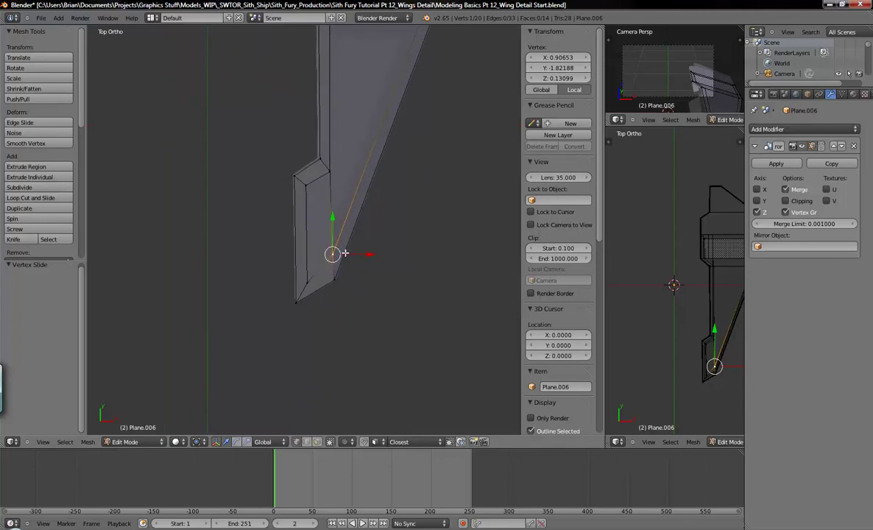
Slide the remaining lower inset vertex at the wing tip up its long edge to about Y -1.87
{"action": "right_click", "coordinate": [306, 281]}
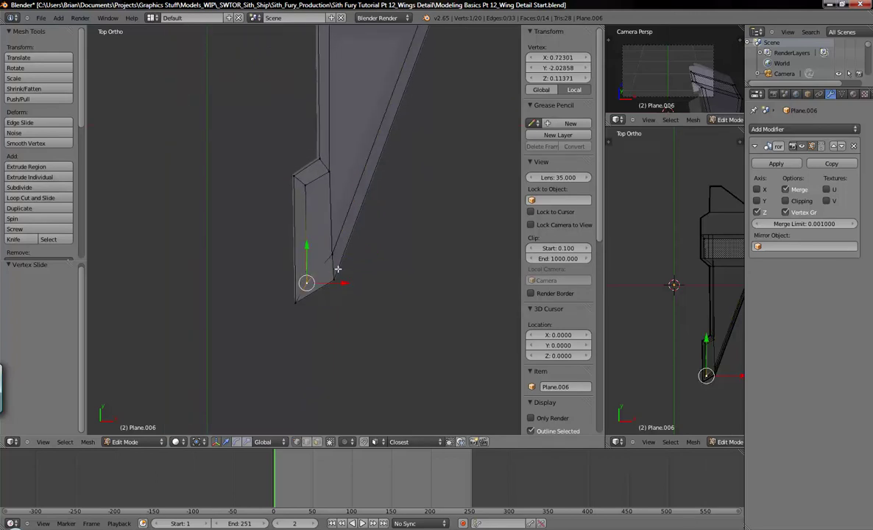
{"action": "key", "text": "shift+v"}
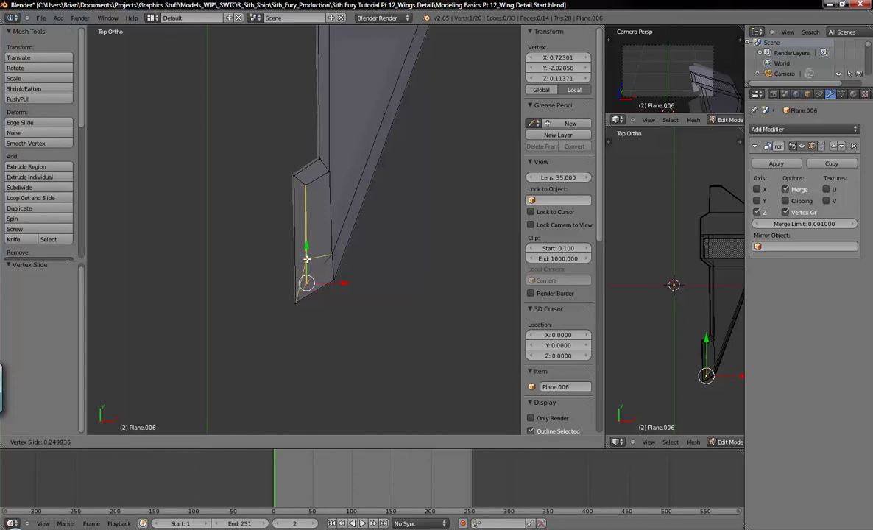
{"action": "left_click", "coordinate": [284, 243]}
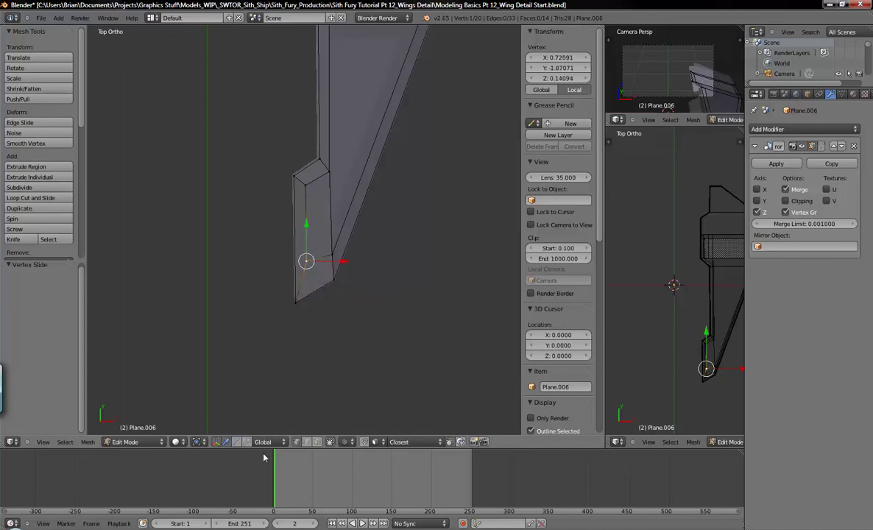
Compare the reshaped wing-tip border with the ship reference image and clear the vertex selection
{"action": "key", "text": "alt+Tab"}
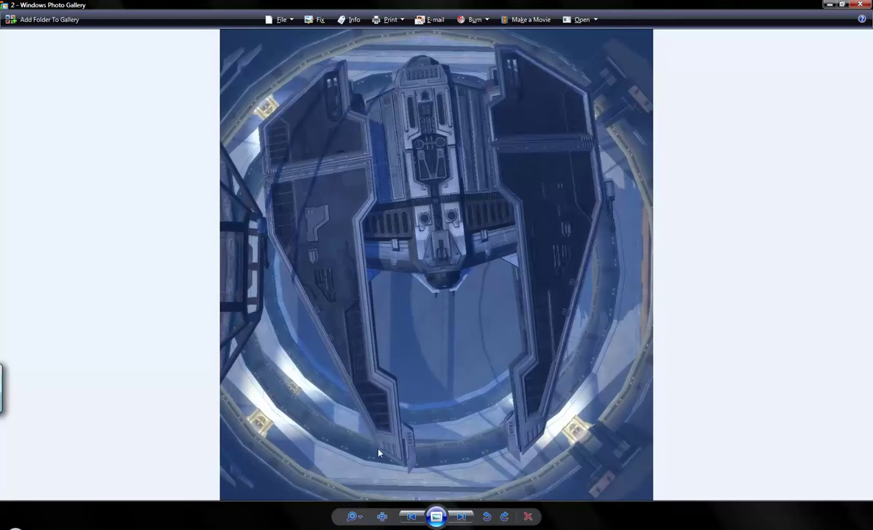
{"action": "key", "text": "alt+Tab"}
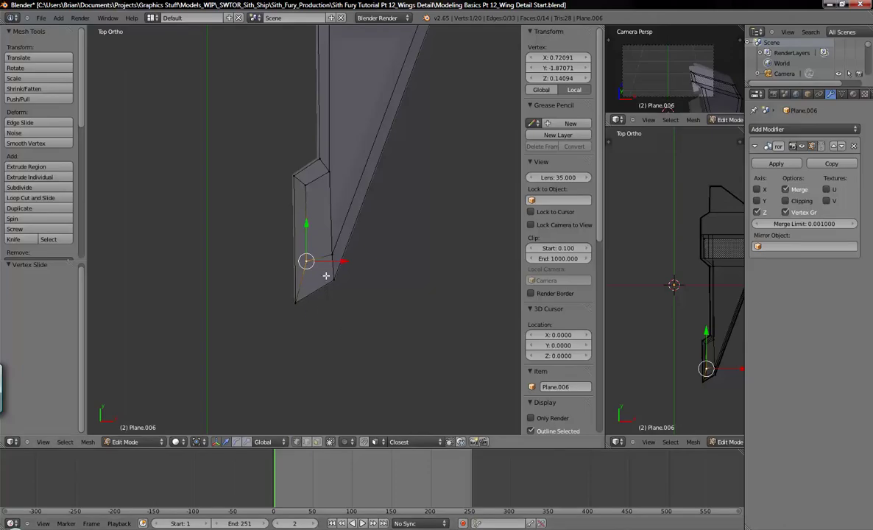
{"action": "key", "text": "alt+Tab"}
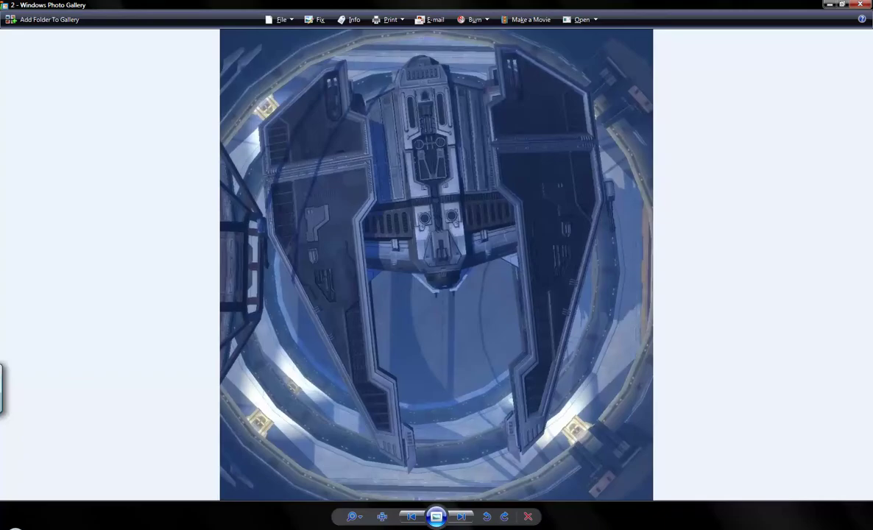
{"action": "key", "text": "alt+Tab"}
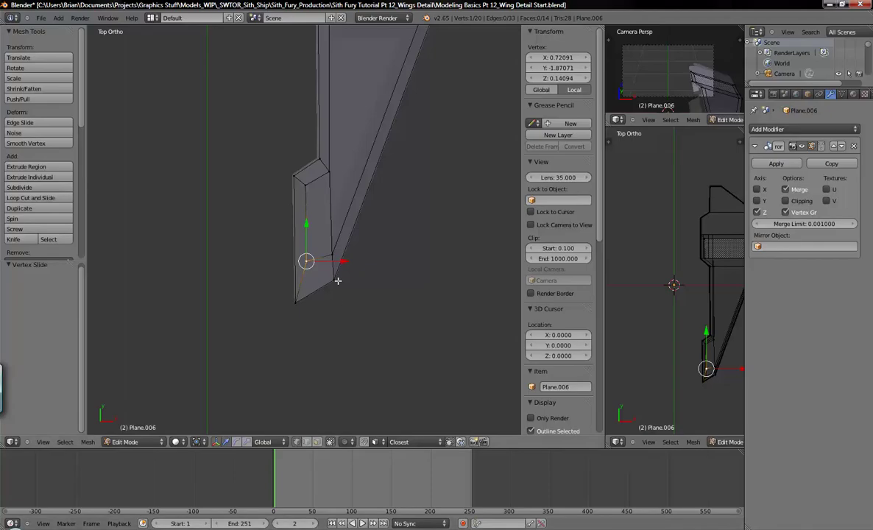
{"action": "key", "text": "a"}
Lower the inset's inner corner vertex at the notch along Z to about 0.223 to follow the wing surface
{"action": "scroll", "coordinate": [354, 269], "scroll_direction": "down", "scroll_amount": 2}
{"action": "scroll", "coordinate": [348, 250], "scroll_direction": "up", "scroll_amount": 2}
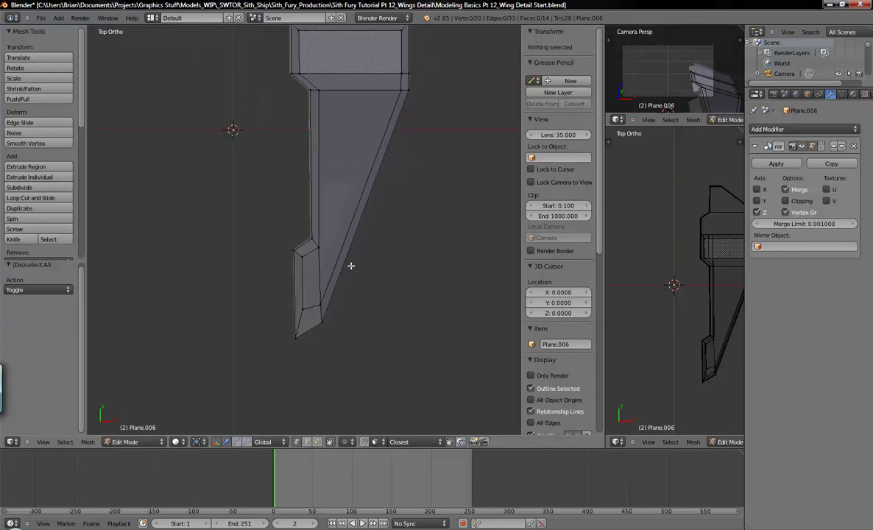
{"action": "right_click", "coordinate": [311, 248]}
{"action": "middle_click_drag", "start_coordinate": [311, 248], "coordinate": [310, 288], "text": "shift"}
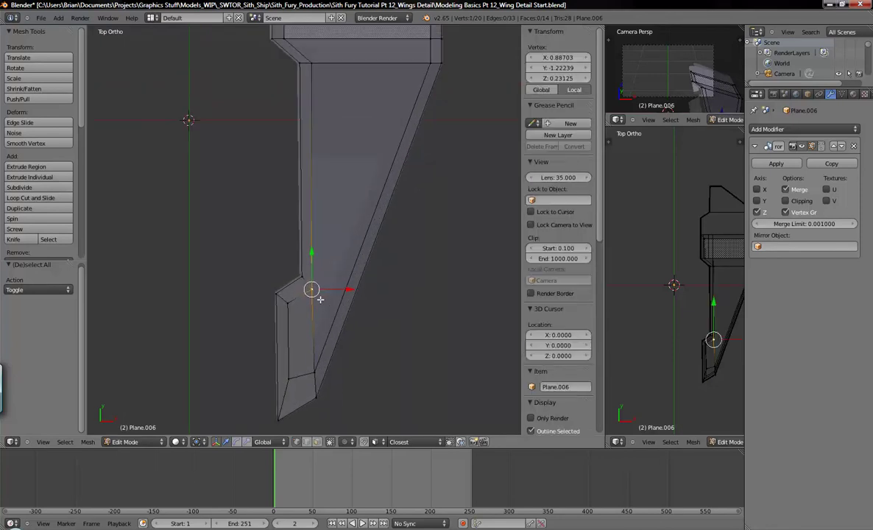
{"action": "middle_click_drag", "start_coordinate": [322, 334], "coordinate": [344, 228]}
{"action": "scroll", "coordinate": [335, 275], "scroll_direction": "up", "scroll_amount": 4}
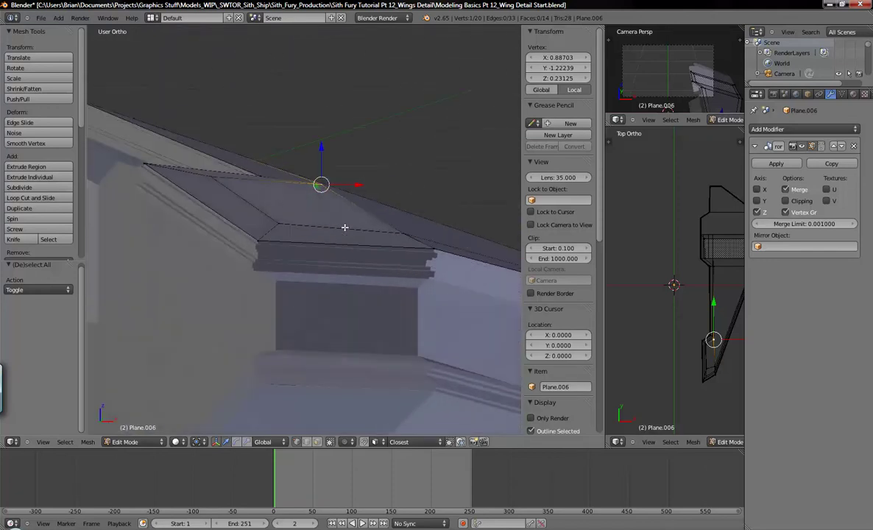
{"action": "middle_click_drag", "start_coordinate": [321, 171], "coordinate": [316, 251]}
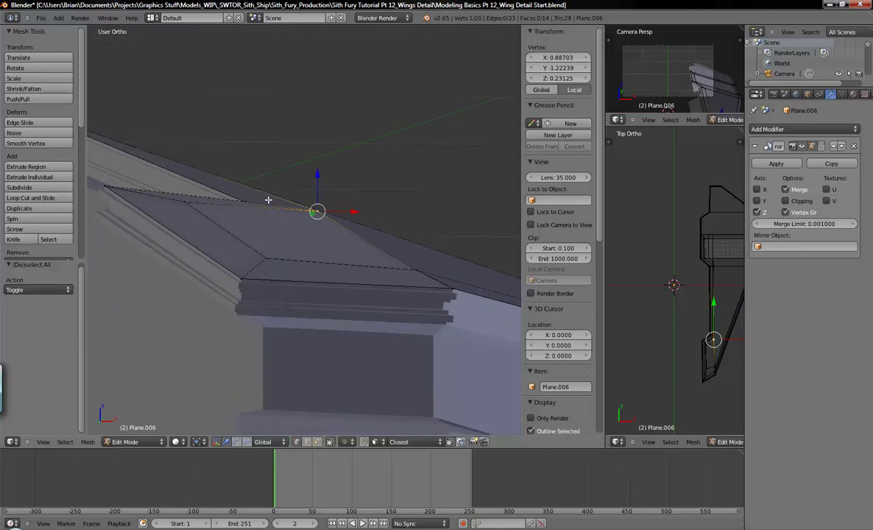
{"action": "middle_click_drag", "start_coordinate": [318, 196], "coordinate": [303, 180]}
{"action": "left_click_drag", "start_coordinate": [316, 172], "coordinate": [319, 197]}
{"action": "middle_click_drag", "start_coordinate": [319, 197], "coordinate": [353, 224]}
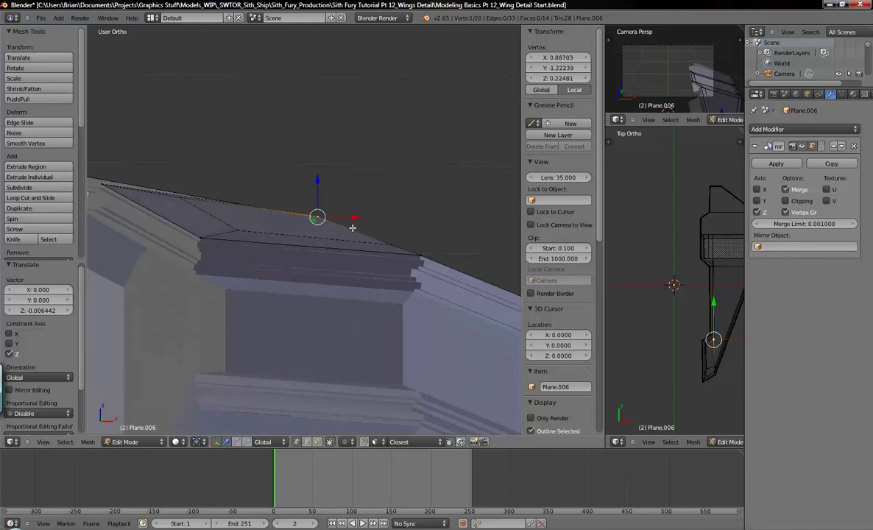
{"action": "left_click_drag", "start_coordinate": [317, 184], "coordinate": [317, 196]}
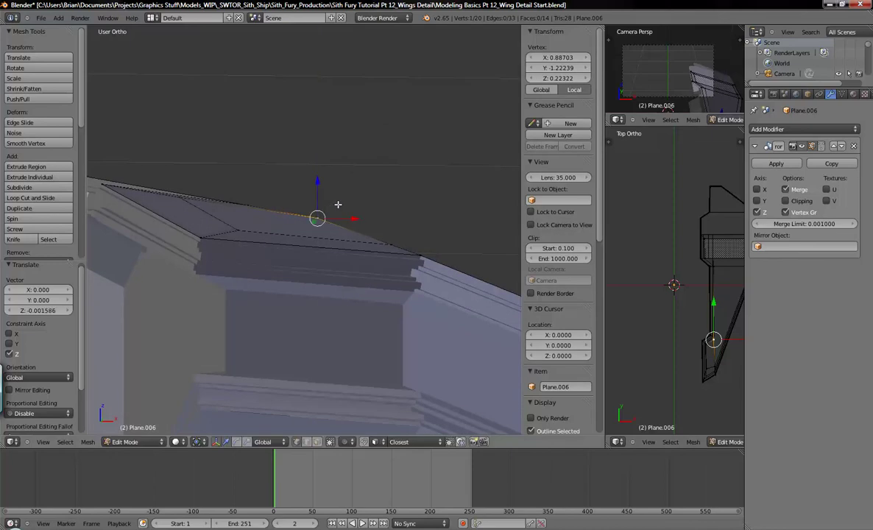
Fine-tune the notch vertex's height with small Z moves to about 0.222, checking the surface in Object Mode
{"action": "scroll", "coordinate": [324, 206], "scroll_direction": "up", "scroll_amount": 3}
{"action": "scroll", "coordinate": [292, 208], "scroll_direction": "down", "scroll_amount": 4}
{"action": "key", "text": "Tab"}
{"action": "middle_click_drag", "start_coordinate": [335, 226], "coordinate": [321, 207]}
{"action": "key", "text": "Tab"}
{"action": "key", "text": "g"}
{"action": "key", "text": "z"}
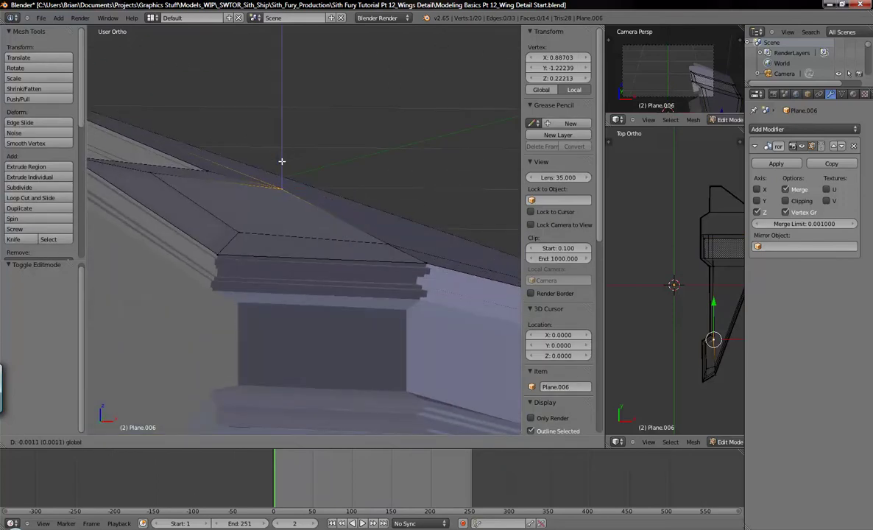
{"action": "left_click", "coordinate": [282, 159]}
{"action": "middle_click_drag", "start_coordinate": [281, 189], "coordinate": [289, 188]}
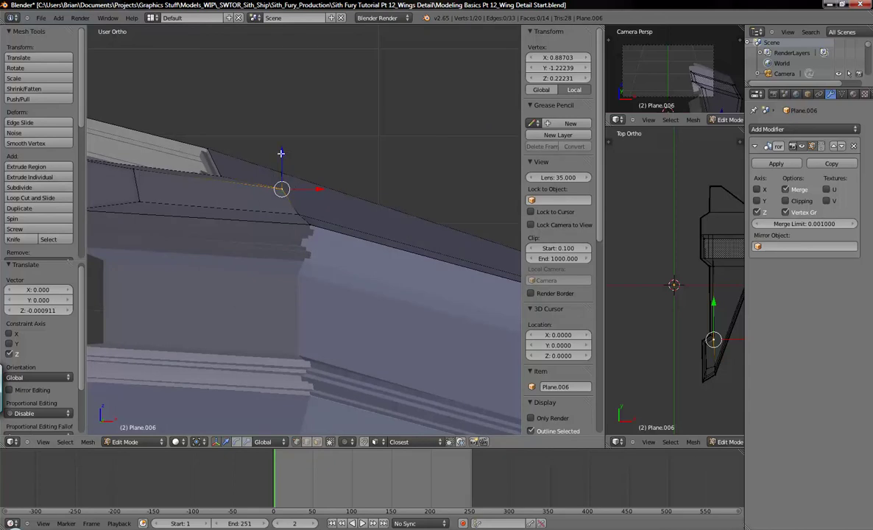
{"action": "key", "text": "g"}
{"action": "key", "text": "z"}
{"action": "left_click", "coordinate": [282, 157]}
{"action": "key", "text": "g"}
{"action": "key", "text": "z"}
{"action": "left_click", "coordinate": [282, 159]}
Examine the panel's surface along the wing in Object Mode, and return to Edit Mode in top view with nothing selected
{"action": "middle_click_drag", "start_coordinate": [311, 179], "coordinate": [271, 176]}
{"action": "key", "text": "Tab"}
{"action": "middle_click_drag", "start_coordinate": [302, 212], "coordinate": [263, 212]}
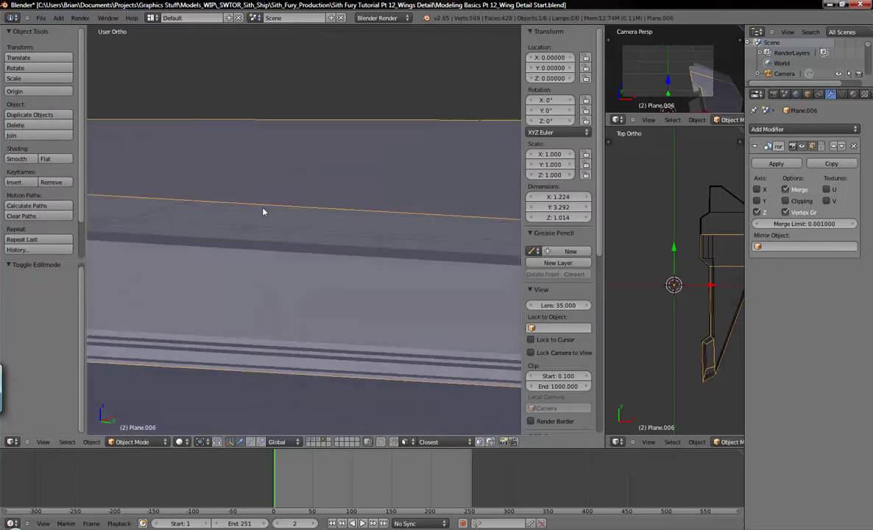
{"action": "scroll", "coordinate": [301, 226], "scroll_direction": "down", "scroll_amount": 5}
{"action": "middle_click_drag", "start_coordinate": [302, 235], "coordinate": [334, 268]}
{"action": "key", "text": "Tab"}
{"action": "scroll", "coordinate": [331, 273], "scroll_direction": "up", "scroll_amount": 4}
{"action": "mouse_move", "coordinate": [404, 335]}
{"action": "middle_mouse_down"}
{"action": "mouse_move", "coordinate": [413, 312]}
{"action": "mouse_move", "coordinate": [405, 306]}
{"action": "mouse_move", "coordinate": [381, 380]}
{"action": "mouse_move", "coordinate": [389, 321]}
{"action": "mouse_move", "coordinate": [403, 303]}
{"action": "mouse_move", "coordinate": [376, 316]}
{"action": "mouse_move", "coordinate": [379, 341]}
{"action": "mouse_move", "coordinate": [392, 335]}
{"action": "middle_mouse_up"}
{"action": "key", "text": "a"}
{"action": "key", "text": "KP_7"}
{"action": "scroll", "coordinate": [361, 263], "scroll_direction": "up", "scroll_amount": 5}
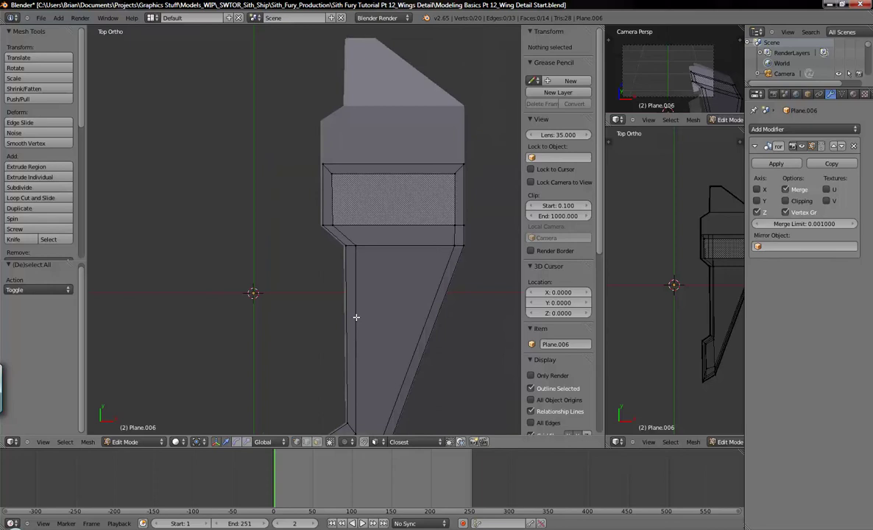
Slide the upper inset's lower inner corner vertex up along its vertical edge by a factor of about 0.10
{"action": "middle_click_drag", "start_coordinate": [366, 241], "coordinate": [277, 245], "text": "shift"}
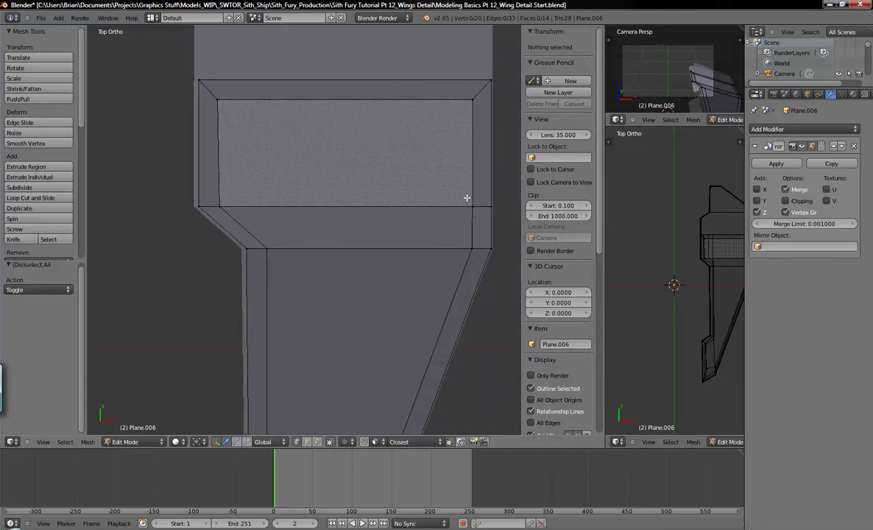
{"action": "right_click", "coordinate": [220, 206]}
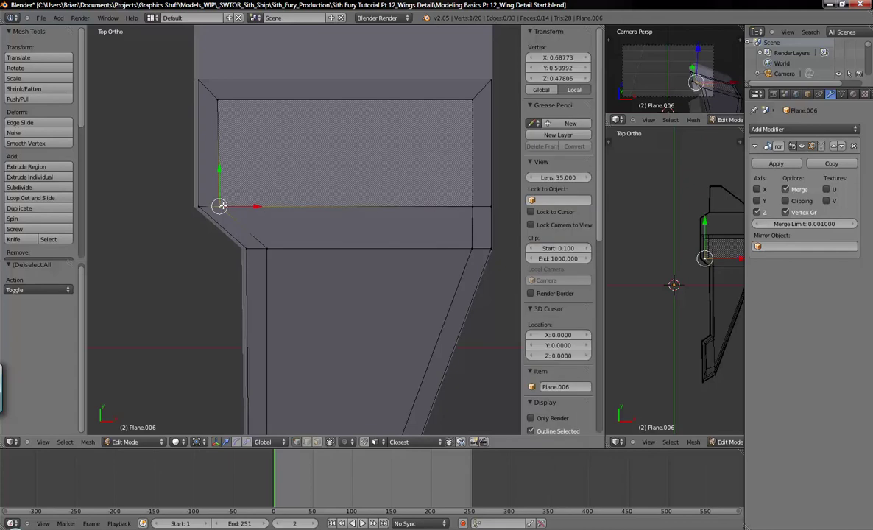
{"action": "key", "text": "shift+v"}
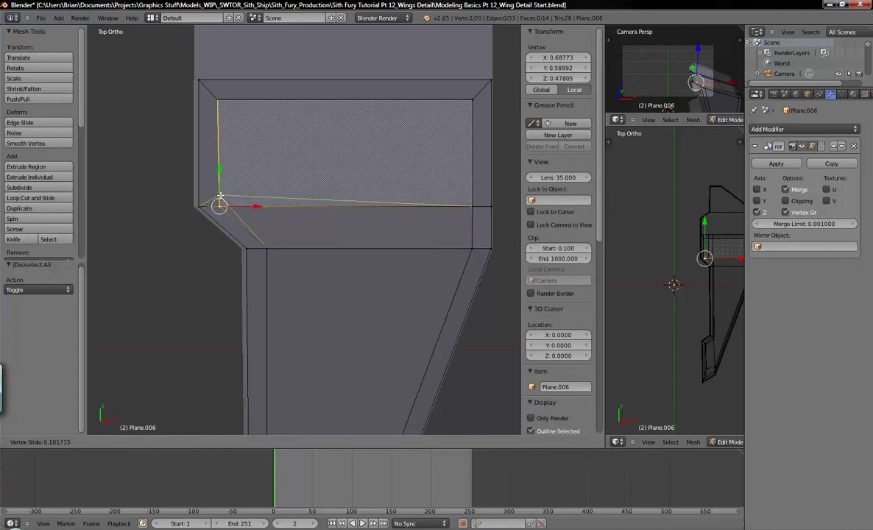
{"action": "left_click", "coordinate": [198, 211]}
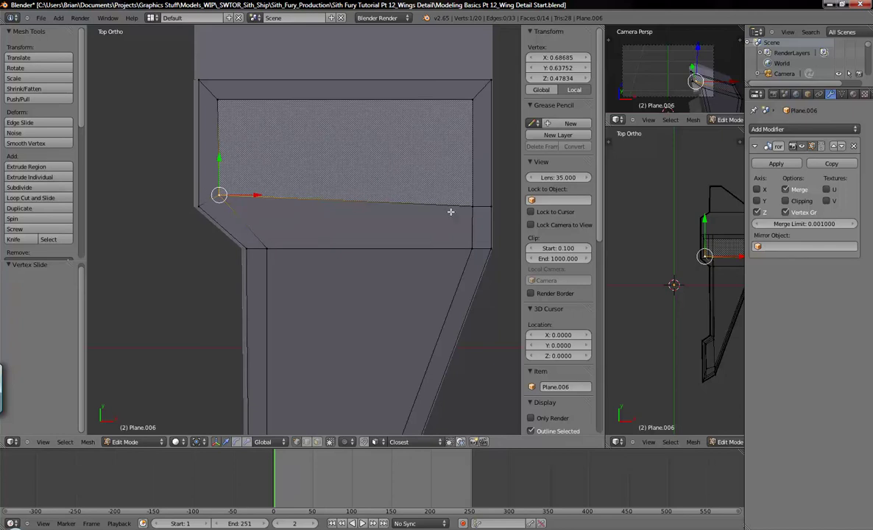
Move the two vertices at the outer end of the inset's lower edge up 0.05 along Y to level the edge
{"action": "key", "text": "z"}
{"action": "key", "text": "a"}
{"action": "left_click_drag", "start_coordinate": [442, 188], "coordinate": [506, 221]}
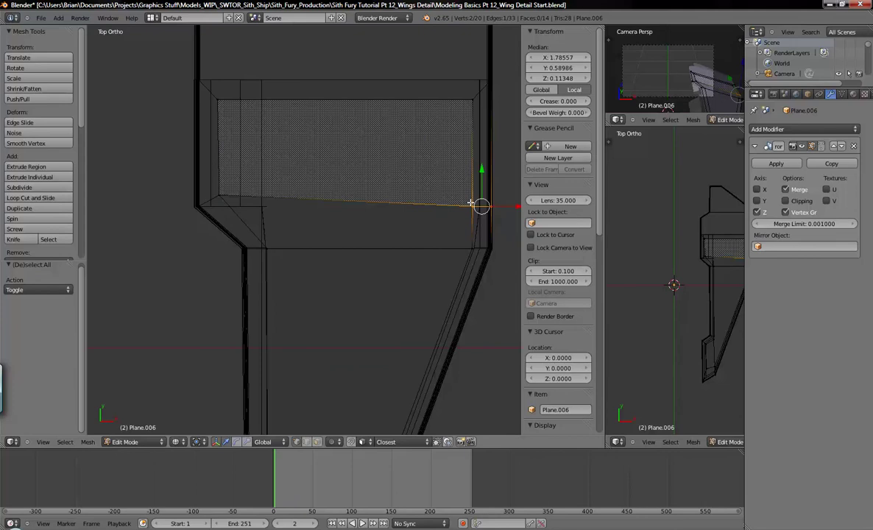
{"action": "key", "text": "z"}
{"action": "left_click_drag", "start_coordinate": [482, 174], "coordinate": [476, 157]}
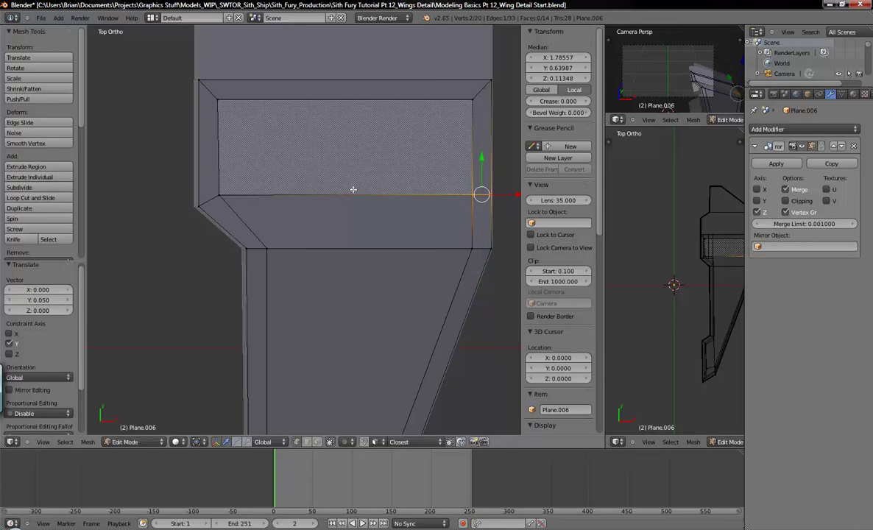
{"action": "middle_click_drag", "start_coordinate": [459, 201], "coordinate": [411, 150], "text": "shift"}
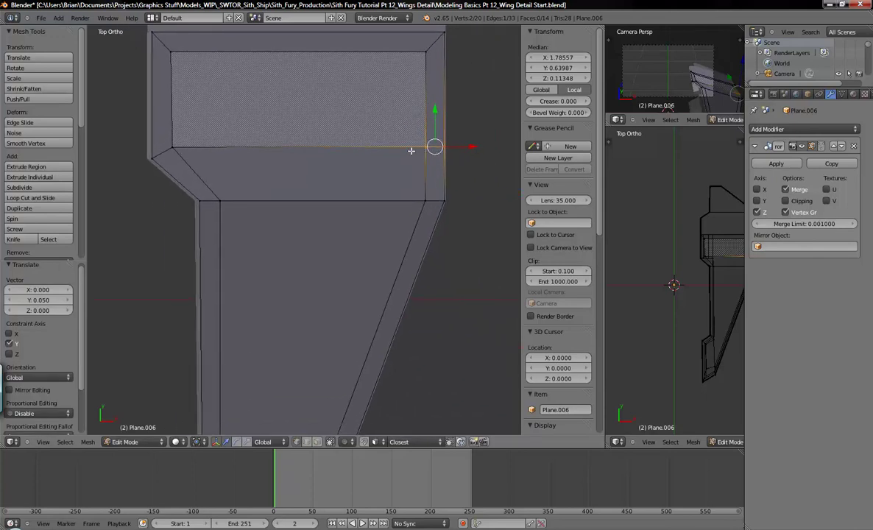
{"action": "key", "text": "a"}
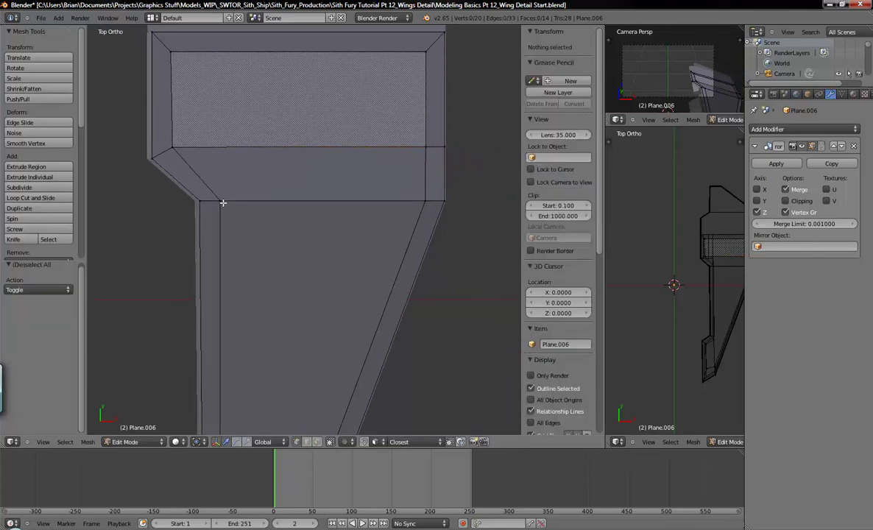
Move the inner border vertex at the lower panel's upper inner corner up about 0.05 along Y
{"action": "right_click", "coordinate": [219, 201]}
{"action": "middle_click_drag", "start_coordinate": [219, 201], "coordinate": [272, 227], "text": "shift"}
{"action": "key", "text": "g"}
{"action": "key", "text": "y"}
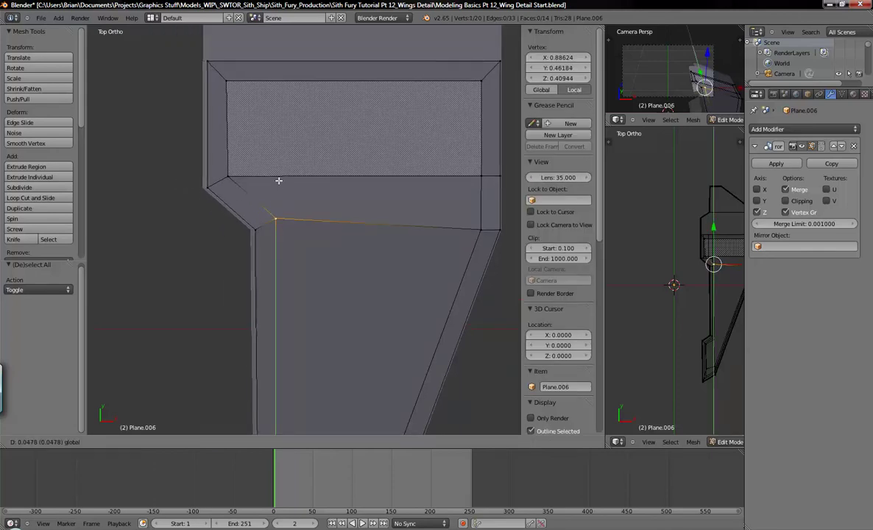
{"action": "left_click", "coordinate": [278, 180]}
Box-select the two vertices at the outer end of the lower panel's upper edge and move them up 0.05 along Y
{"action": "key", "text": "z"}
{"action": "key", "text": "a"}
{"action": "key", "text": "b"}
{"action": "left_click_drag", "start_coordinate": [462, 214], "coordinate": [519, 250]}
{"action": "middle_click_drag", "start_coordinate": [484, 239], "coordinate": [410, 249], "text": "shift"}
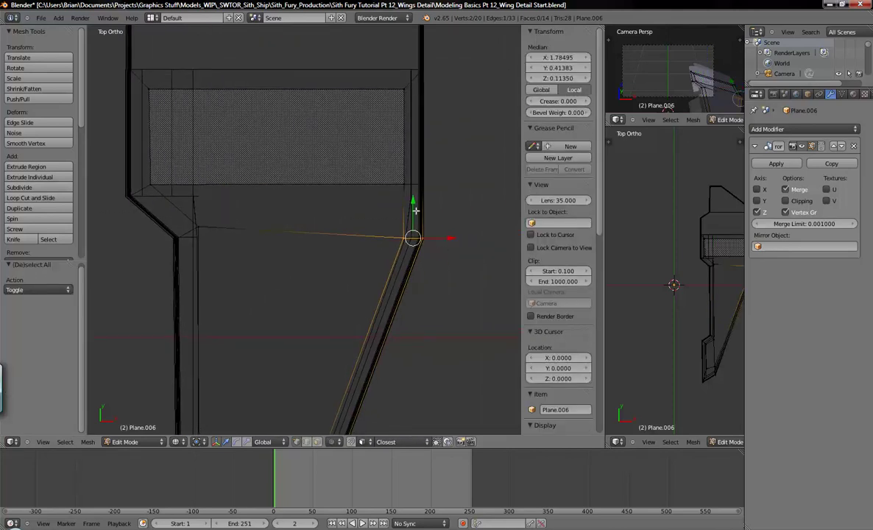
{"action": "key", "text": "z"}
{"action": "key", "text": "g"}
{"action": "key", "text": "y"}
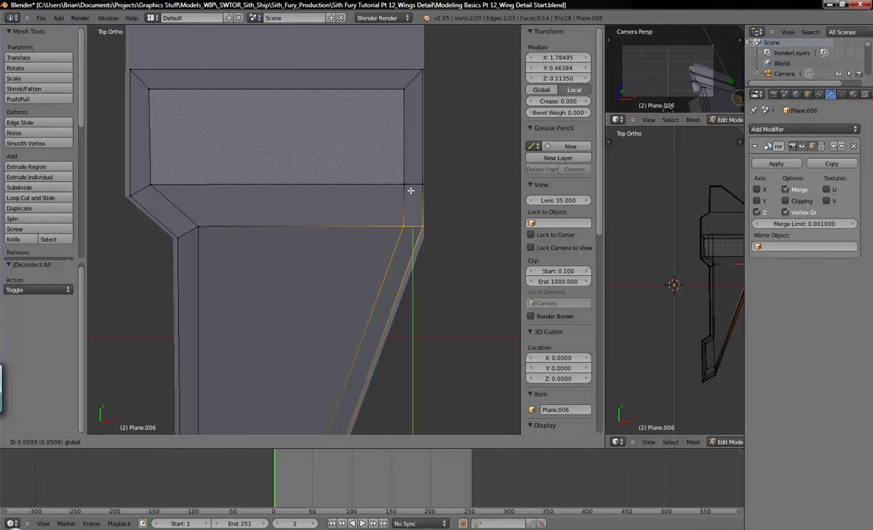
{"action": "left_click", "coordinate": [411, 190]}
Examine the reshaped panel's surface and border in Object Mode and wireframe, and return to Edit Mode
{"action": "middle_click_drag", "start_coordinate": [379, 259], "coordinate": [441, 147], "text": "shift"}
{"action": "key", "text": "Tab"}
{"action": "key", "text": "Tab"}
{"action": "key", "text": "Tab"}
{"action": "right_click", "coordinate": [365, 149]}
{"action": "key", "text": "KP_7"}
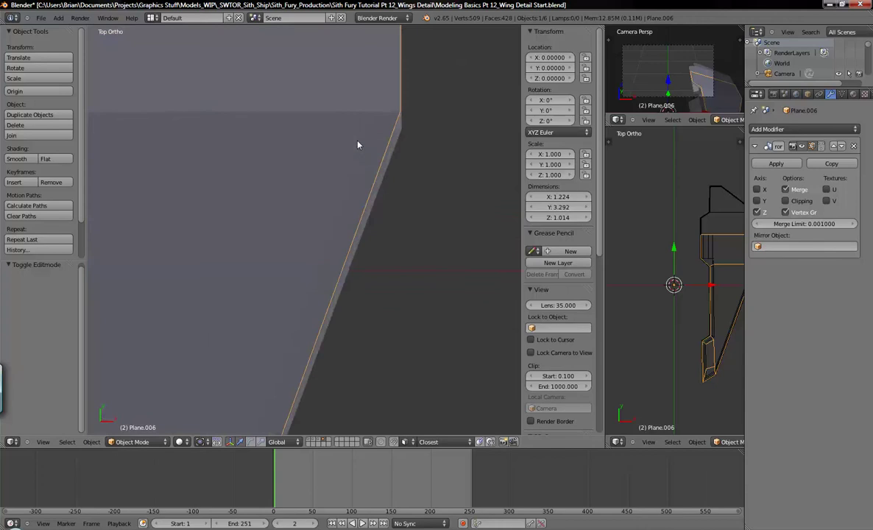
{"action": "scroll", "coordinate": [364, 148], "scroll_direction": "down", "scroll_amount": 3}
{"action": "middle_click_drag", "start_coordinate": [321, 161], "coordinate": [392, 242], "text": "shift"}
{"action": "key", "text": "z"}
{"action": "mouse_move", "coordinate": [259, 204]}
{"action": "middle_mouse_down", "text": "shift"}
{"action": "mouse_move", "coordinate": [278, 223]}
{"action": "mouse_move", "coordinate": [294, 193]}
{"action": "mouse_move", "coordinate": [289, 162]}
{"action": "mouse_move", "coordinate": [276, 241]}
{"action": "mouse_move", "coordinate": [382, 187]}
{"action": "mouse_move", "coordinate": [302, 162]}
{"action": "mouse_move", "coordinate": [257, 162]}
{"action": "mouse_move", "coordinate": [281, 192]}
{"action": "mouse_move", "coordinate": [261, 201]}
{"action": "mouse_move", "coordinate": [382, 189]}
{"action": "mouse_move", "coordinate": [429, 200]}
{"action": "mouse_move", "coordinate": [432, 142]}
{"action": "mouse_move", "coordinate": [409, 195]}
{"action": "mouse_move", "coordinate": [306, 187]}
{"action": "mouse_move", "coordinate": [353, 211]}
{"action": "mouse_move", "coordinate": [331, 237]}
{"action": "mouse_move", "coordinate": [331, 259]}
{"action": "mouse_move", "coordinate": [345, 254]}
{"action": "mouse_move", "coordinate": [309, 206]}
{"action": "mouse_move", "coordinate": [364, 158]}
{"action": "middle_mouse_up", "text": "shift"}
{"action": "key", "text": "Tab"}
{"action": "right_click", "coordinate": [287, 222]}
{"action": "key", "text": "z"}
{"action": "key", "text": "a"}
{"action": "key", "text": "Tab"}
{"action": "key", "text": "Tab"}
Slide the inset's upper inner corner vertex along the upper edge to X about 0.693, straightening the inset's side
{"action": "right_click", "coordinate": [370, 155]}
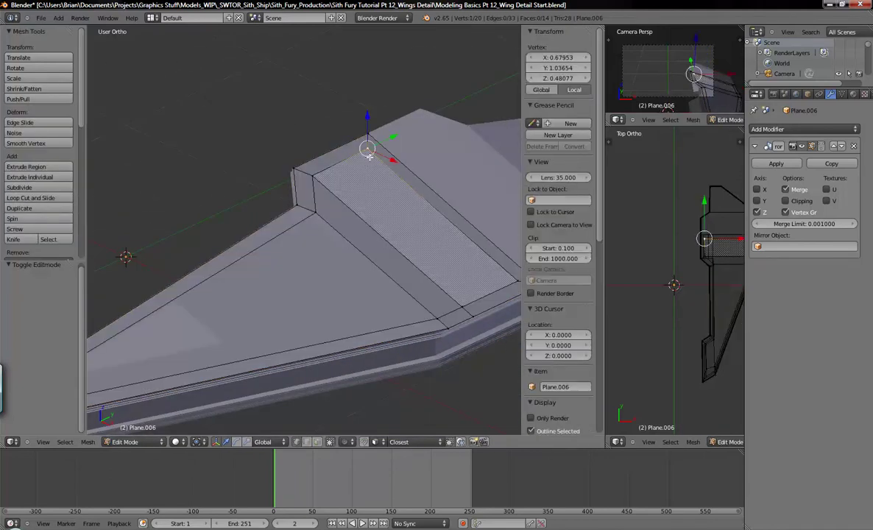
{"action": "key", "text": "KP_7"}
{"action": "scroll", "coordinate": [340, 196], "scroll_direction": "up", "scroll_amount": 3}
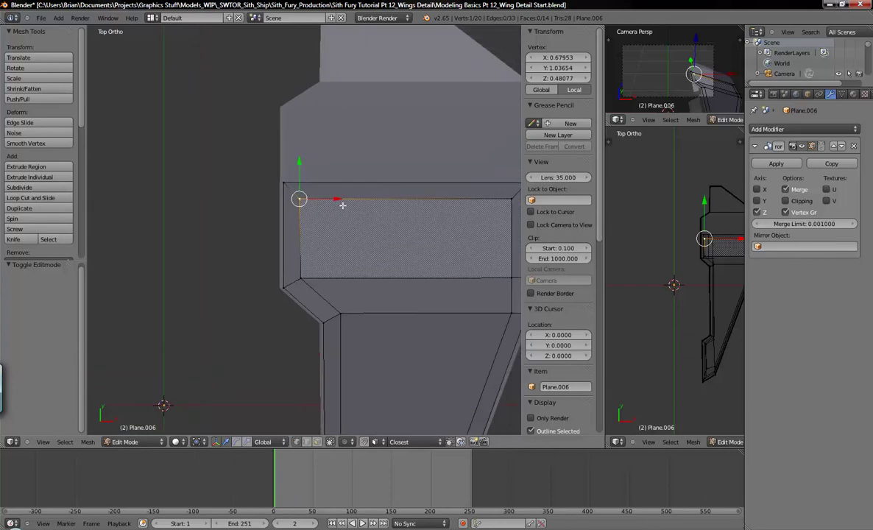
{"action": "key", "text": "shift+v"}
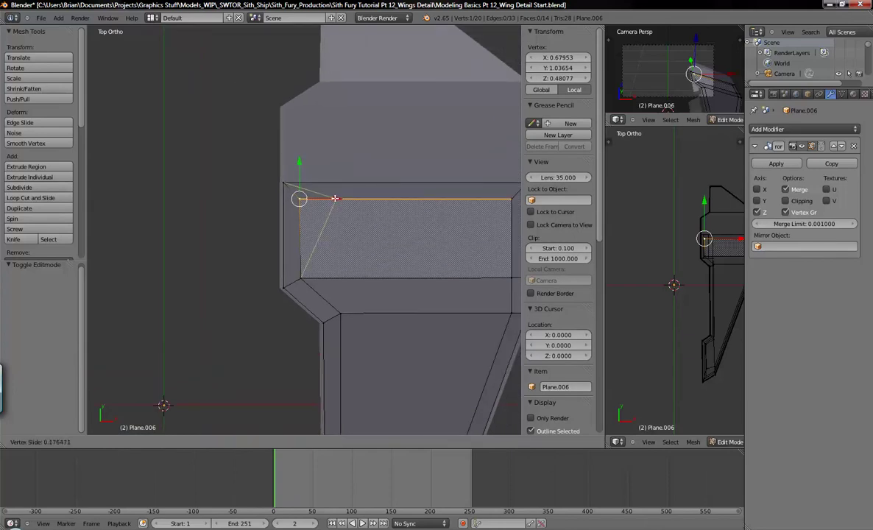
{"action": "left_click", "coordinate": [302, 198]}
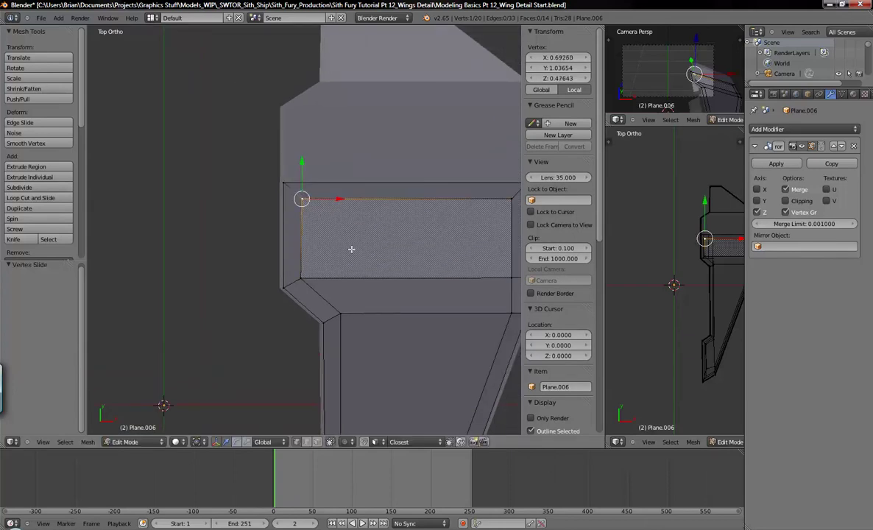
{"action": "key", "text": "a"}
Compare the lower wing panel with the ship reference image to locate the next cut
{"action": "middle_click_drag", "start_coordinate": [398, 244], "coordinate": [343, 220], "text": "shift"}
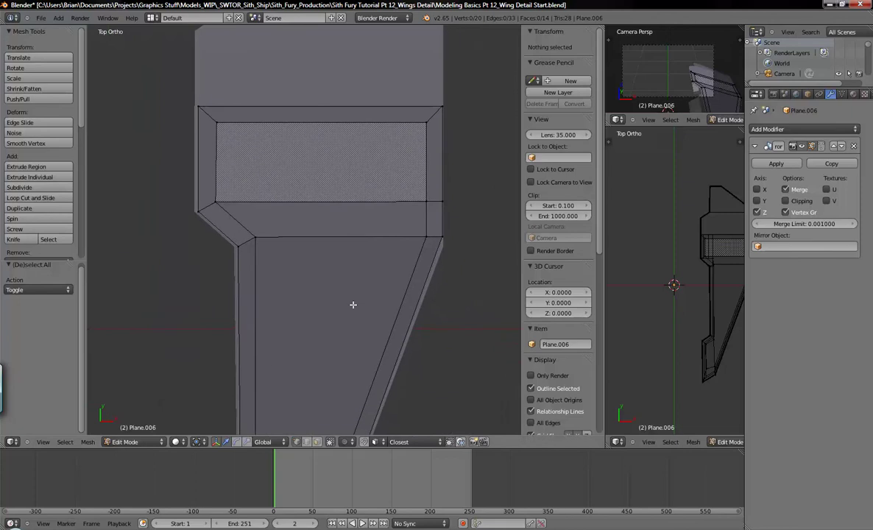
{"action": "scroll", "coordinate": [355, 306], "scroll_direction": "down", "scroll_amount": 3}
{"action": "middle_click_drag", "start_coordinate": [355, 306], "coordinate": [295, 377], "text": "shift"}
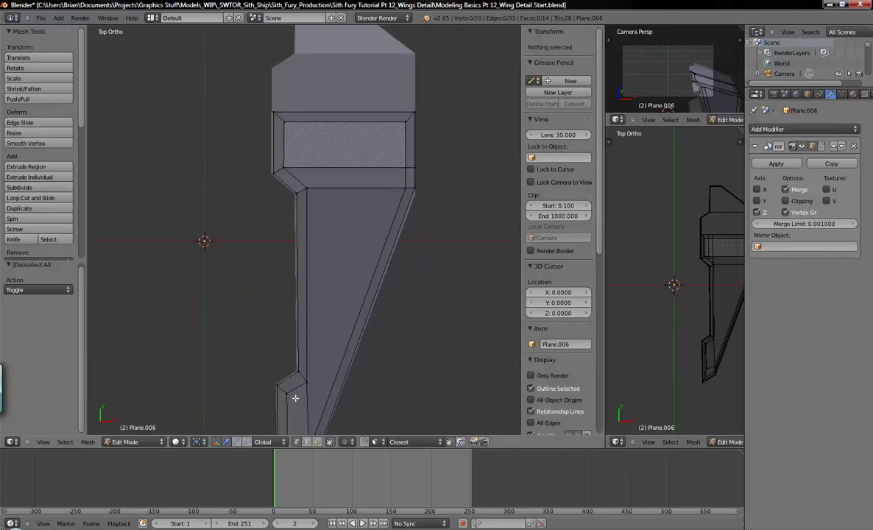
{"action": "middle_click_drag", "start_coordinate": [323, 333], "coordinate": [309, 281], "text": "shift"}
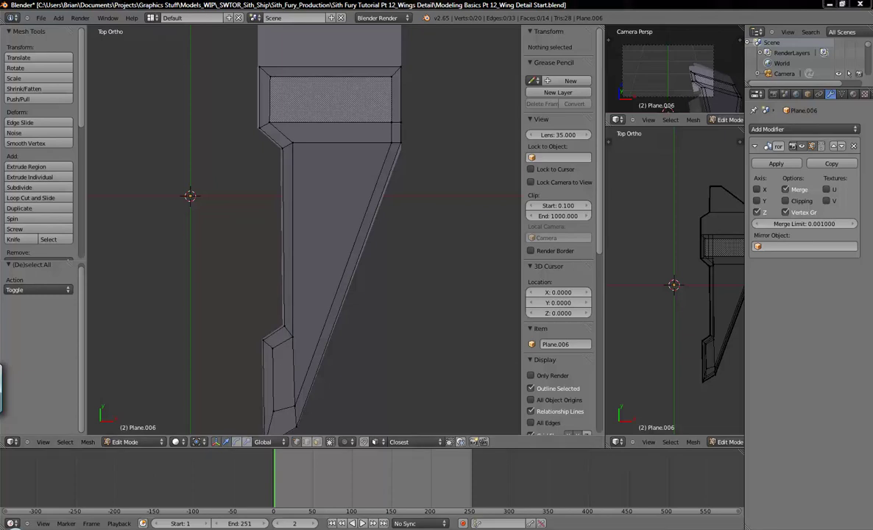
{"action": "key", "text": "alt+Tab"}
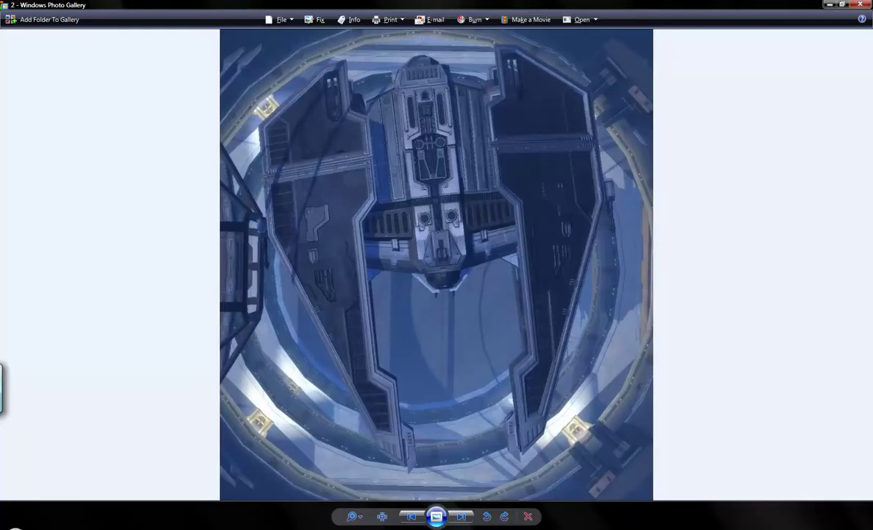
{"action": "key", "text": "alt+Tab"}
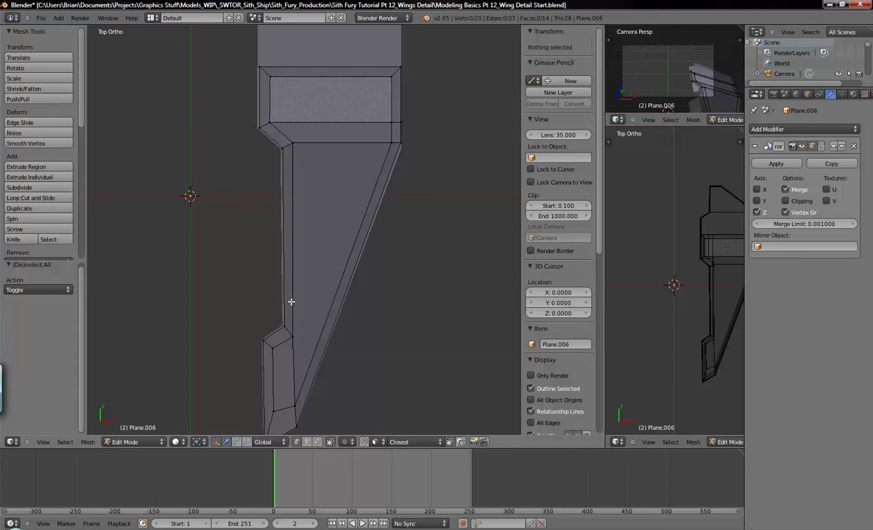
{"action": "key", "text": "k"}
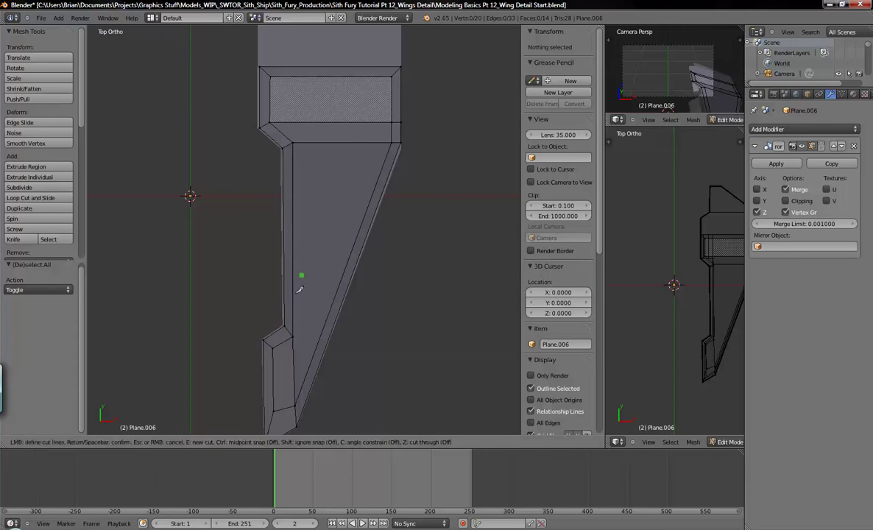
{"action": "key", "text": "Escape"}
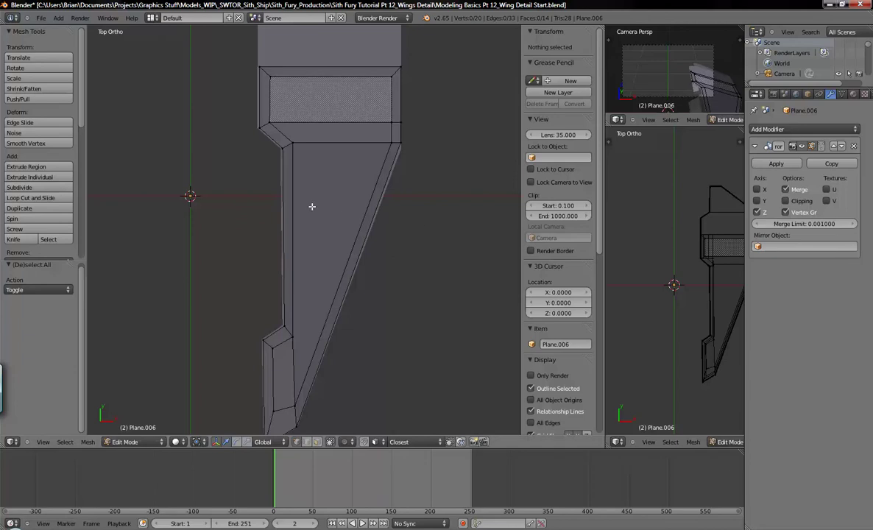
Show layer 1 with the ship's hull for alignment and knife-cut a diagonal line across the lower panel from inner to outer edge
{"action": "key", "text": "shift+1"}
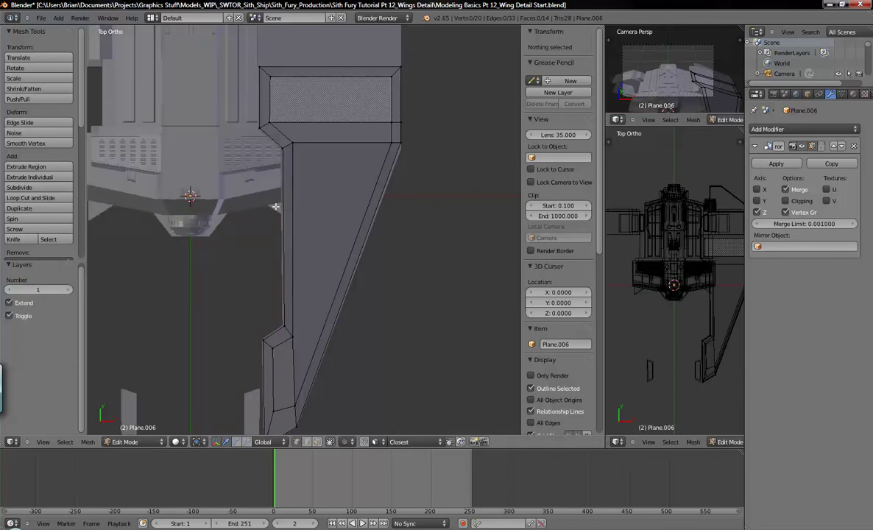
{"action": "key", "text": "alt+Tab"}
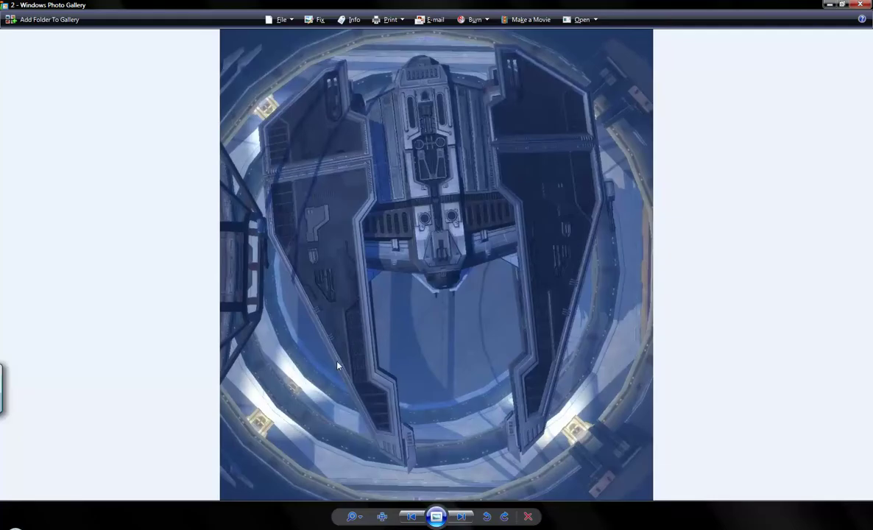
{"action": "key", "text": "alt+Tab"}
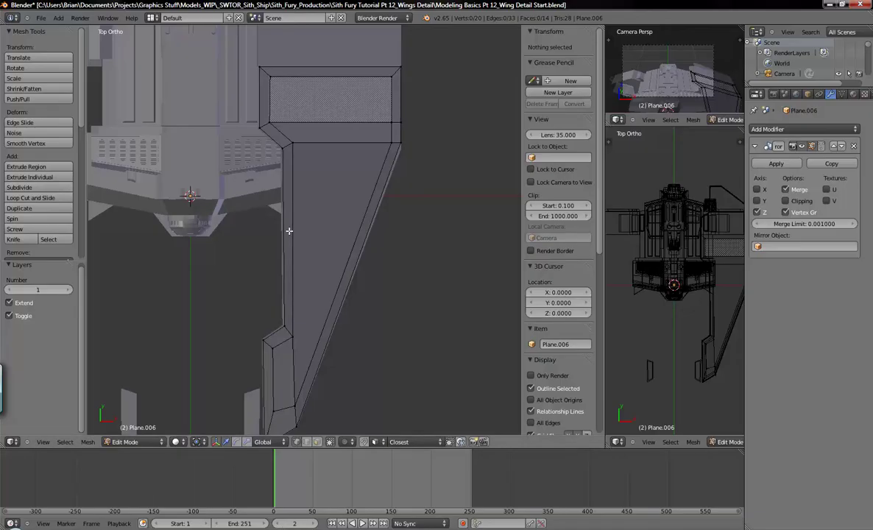
{"action": "key", "text": "k"}
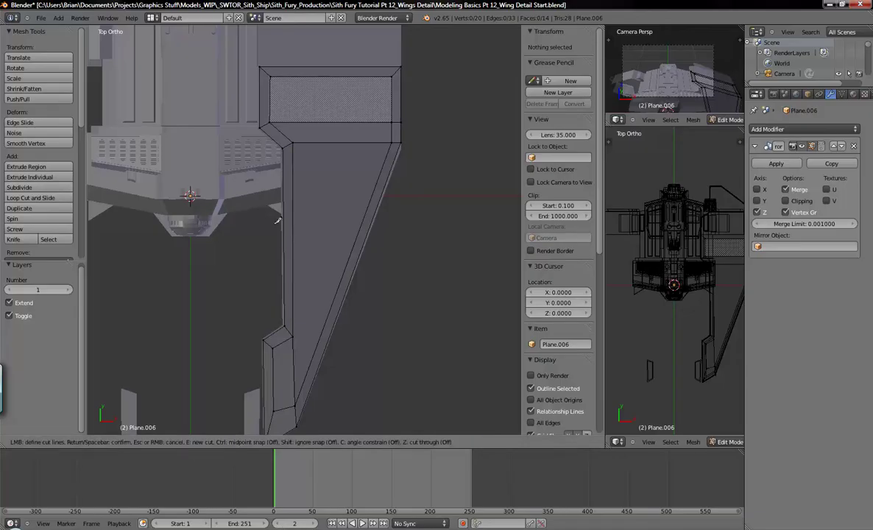
{"action": "left_click", "coordinate": [281, 227]}
{"action": "left_click", "coordinate": [367, 275]}
{"action": "key", "text": "Return"}
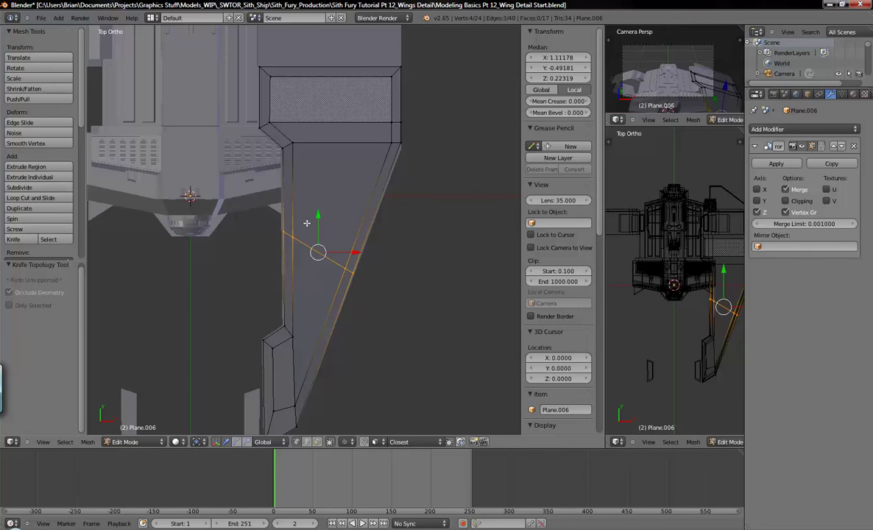
Show only layer 4 with the wing and clear the selection
{"action": "key", "text": "4"}
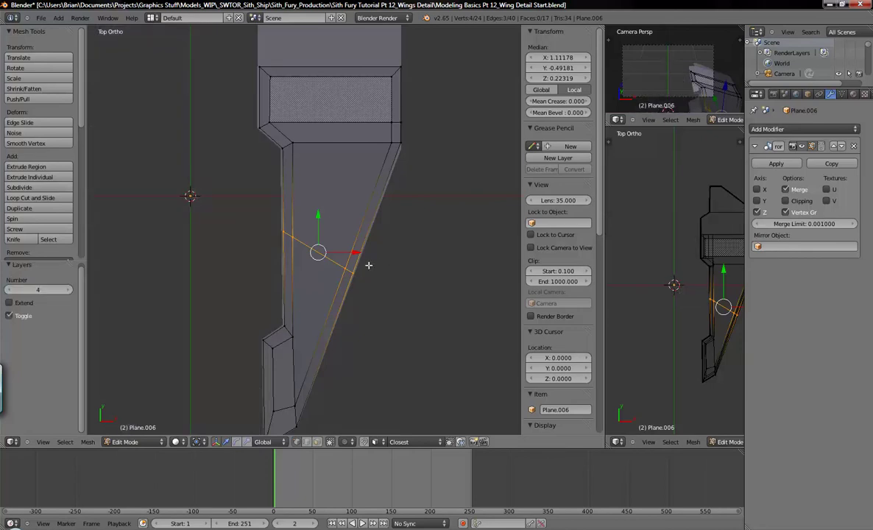
{"action": "key", "text": "a"}
{"action": "middle_click_drag", "start_coordinate": [331, 335], "coordinate": [335, 317], "text": "shift"}
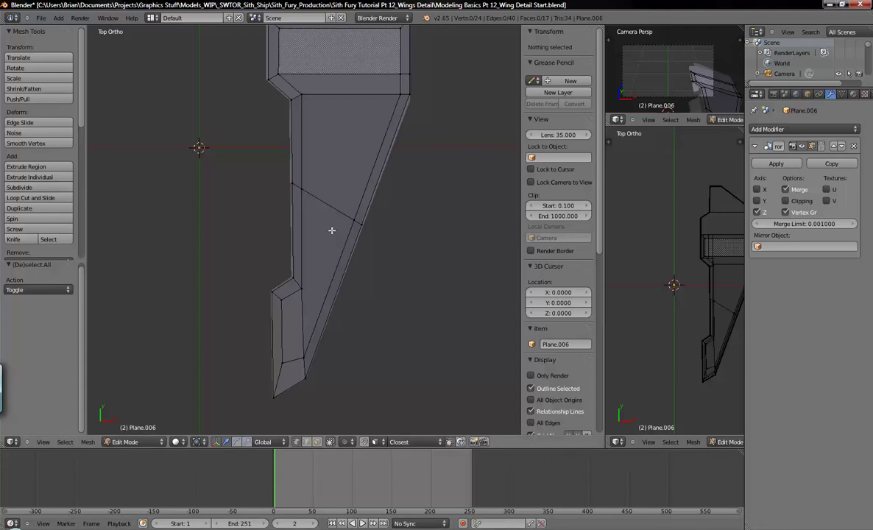
{"action": "key", "text": "alt+Tab"}
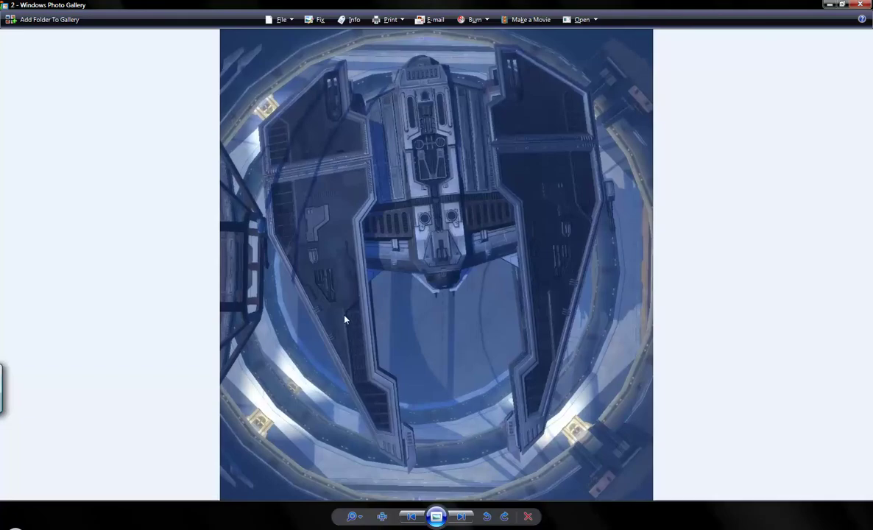
{"action": "key", "text": "alt+Tab"}
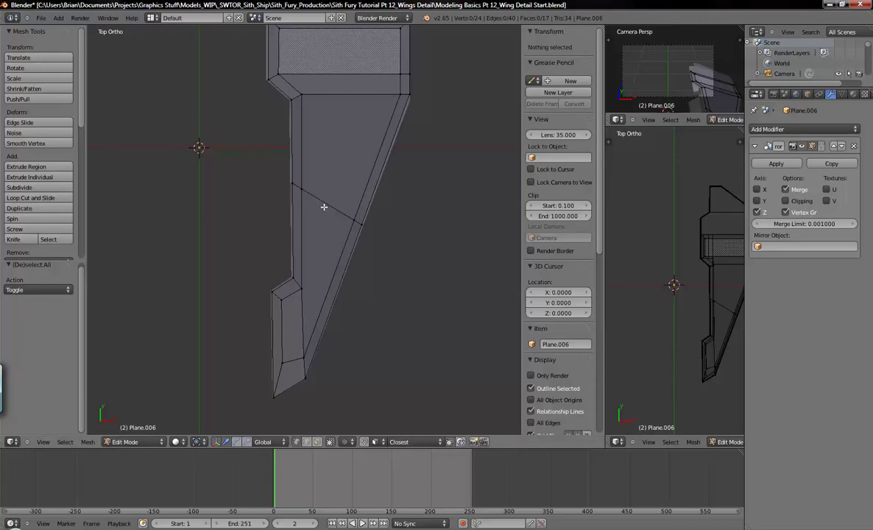
{"action": "key", "text": "k"}
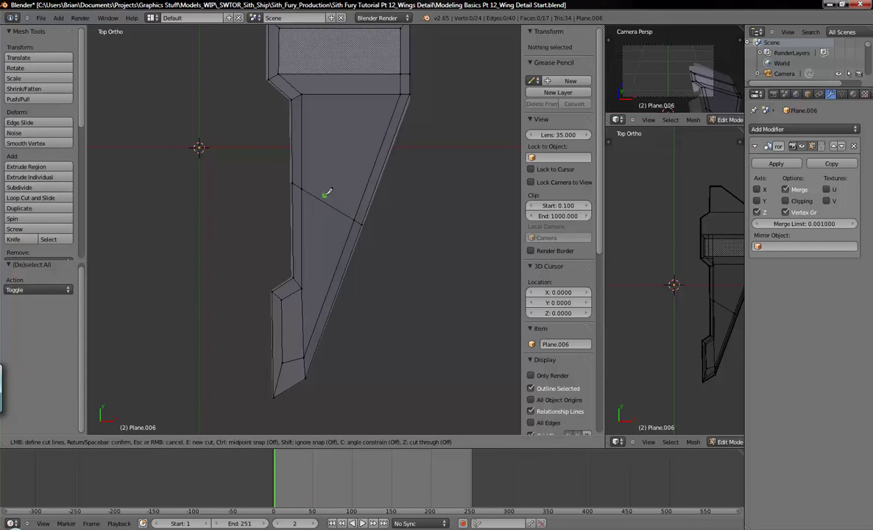
{"action": "left_click", "coordinate": [327, 196]}
{"action": "key", "text": "c"}
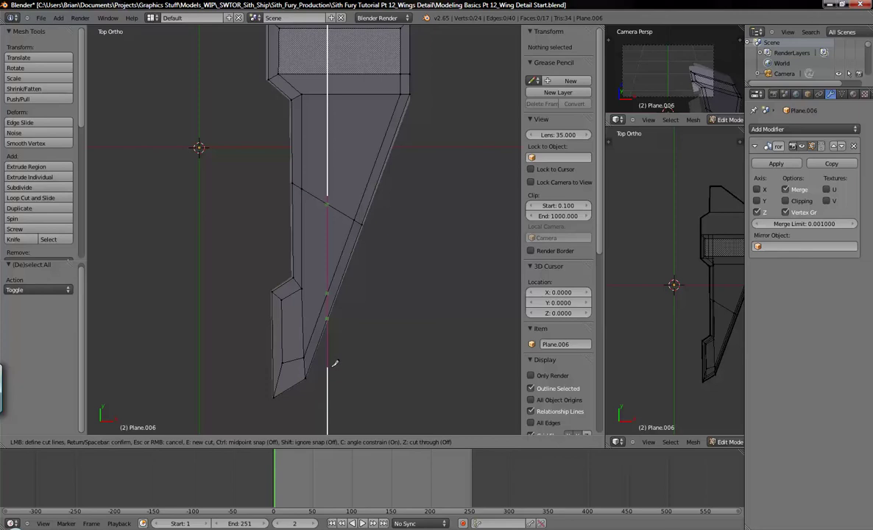
{"action": "key", "text": "alt+Tab"}
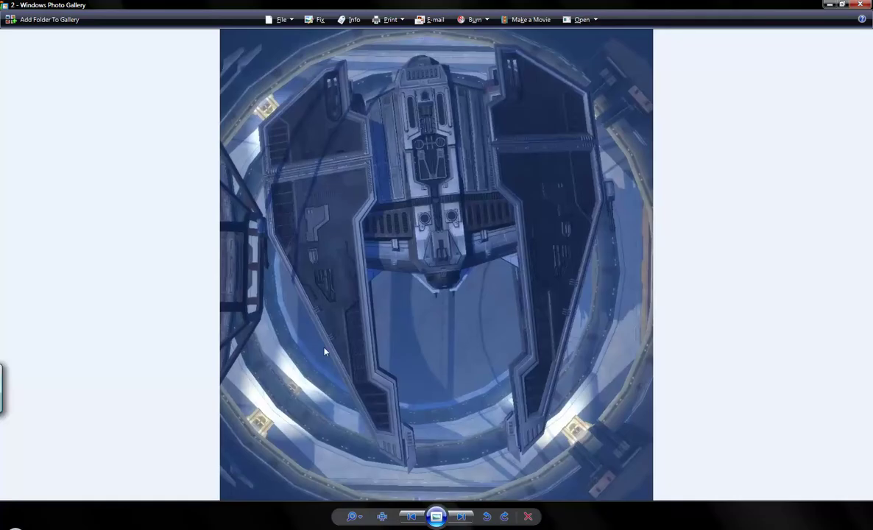
{"action": "key", "text": "alt+Tab"}
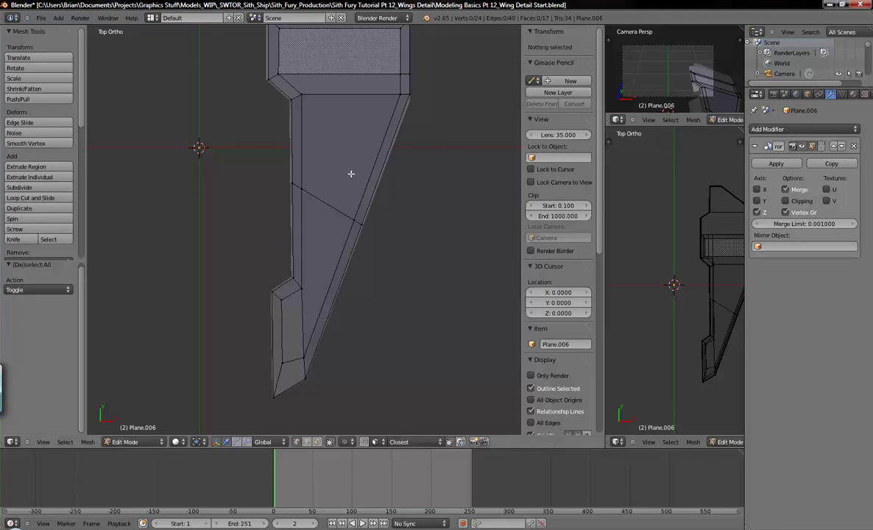
{"action": "key", "text": "k"}
{"action": "left_click", "coordinate": [320, 198]}
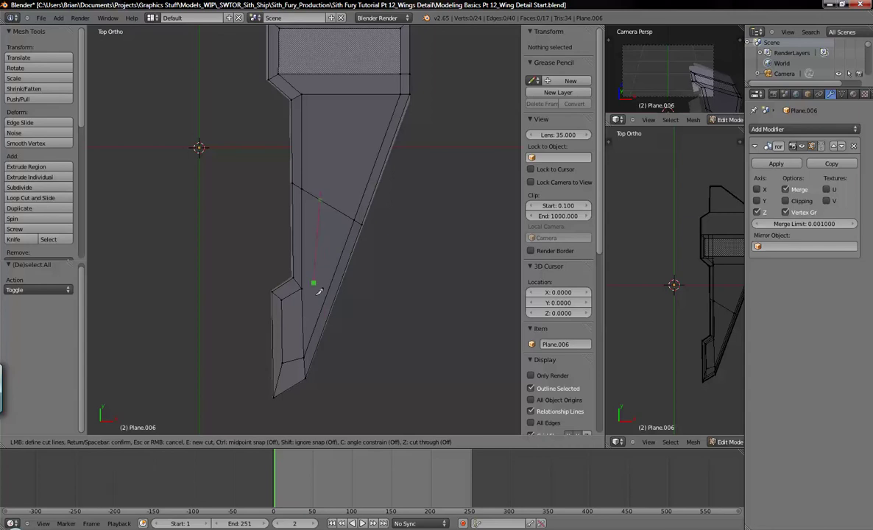
{"action": "key", "text": "Escape"}
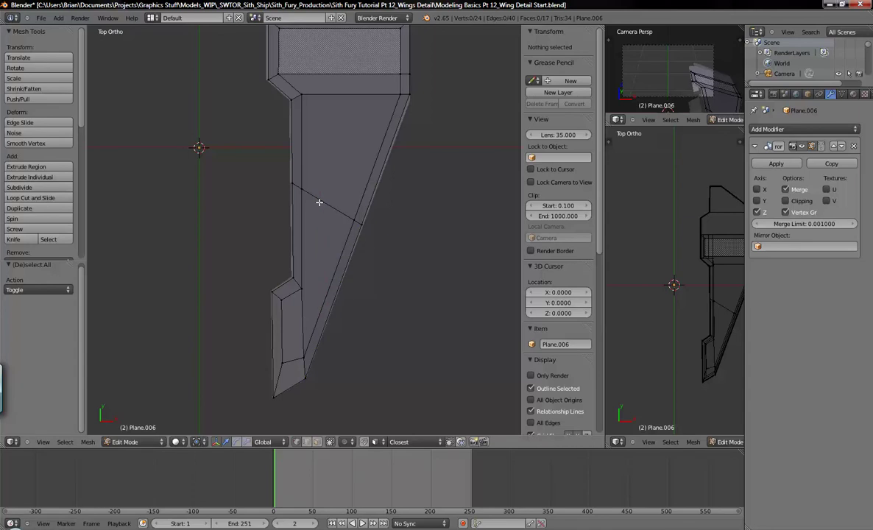
Knife-cut an angle-constrained vertical line from the lower panel's diagonal cut down past the outer edge and clear the selection
{"action": "key", "text": "k"}
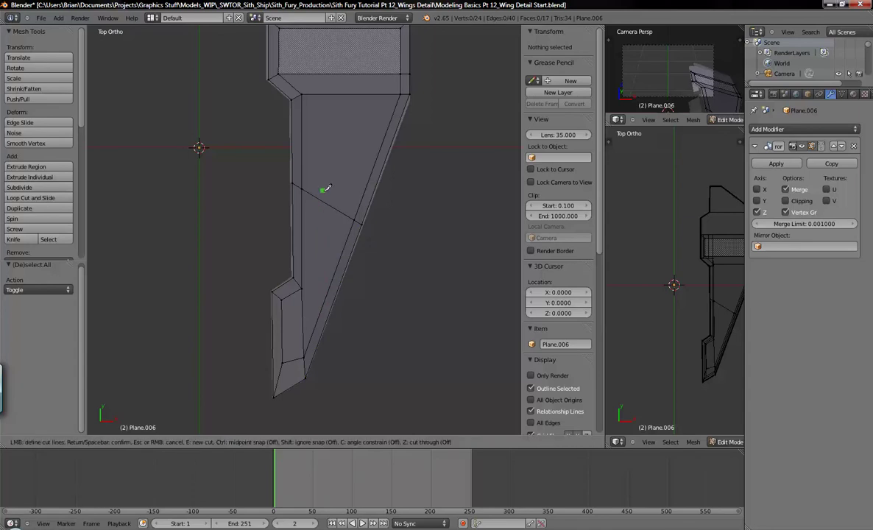
{"action": "left_click", "coordinate": [324, 202]}
{"action": "key", "text": "c"}
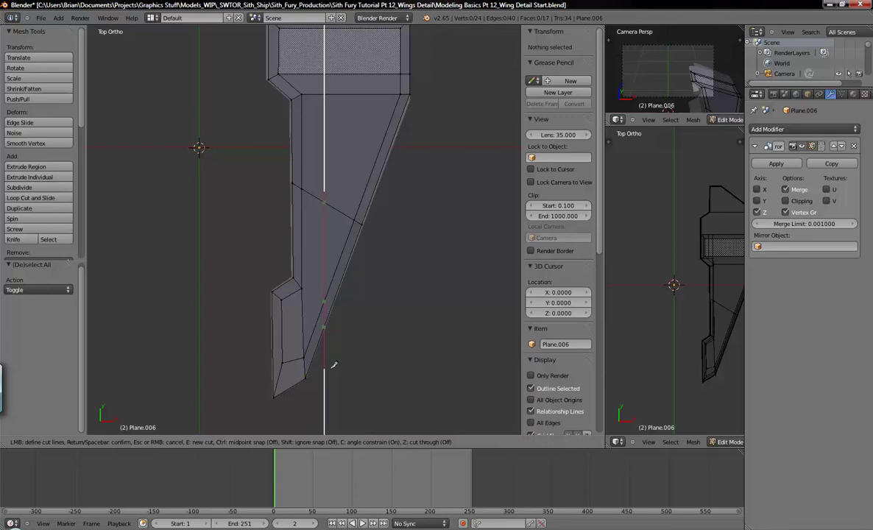
{"action": "left_click", "coordinate": [333, 368]}
{"action": "key", "text": "Return"}
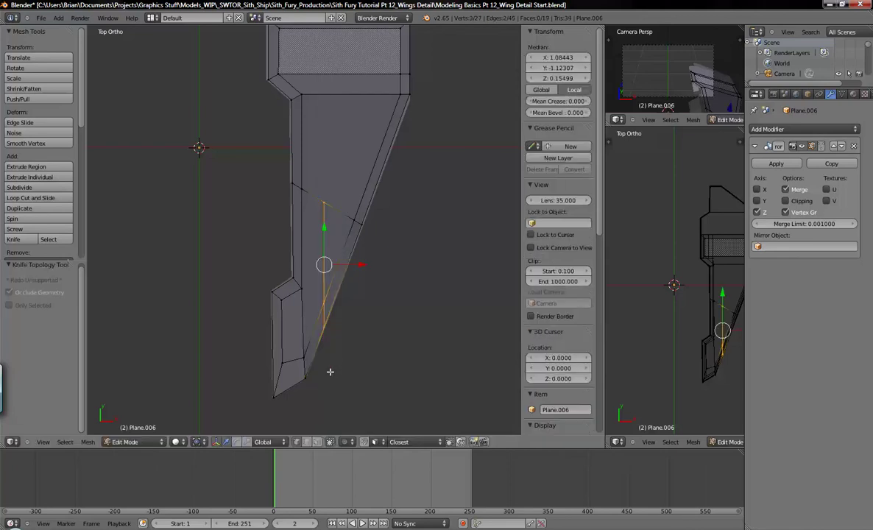
{"action": "key", "text": "a"}
Knife-cut an angle-constrained vertical line through the wing's upper rectangular section, from its upper edge to the lower panel's upper edge
{"action": "scroll", "coordinate": [395, 298], "scroll_direction": "up", "scroll_amount": 8, "text": "shift"}
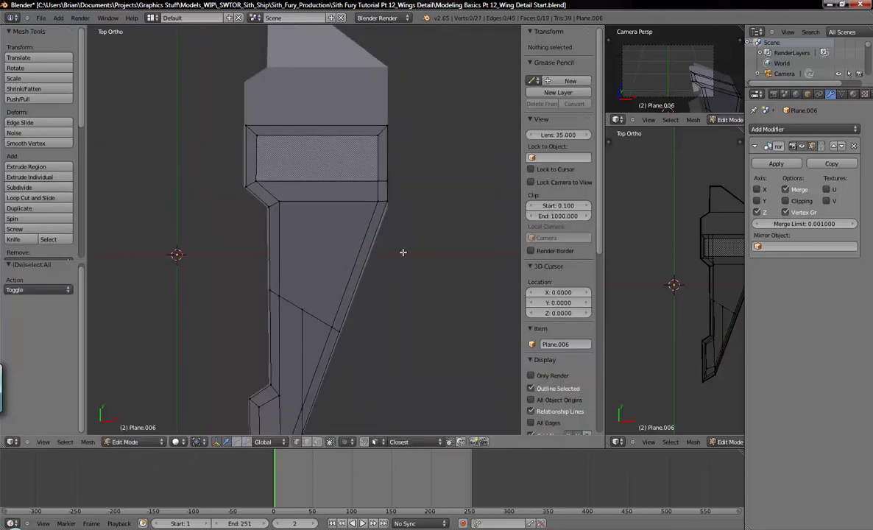
{"action": "scroll", "coordinate": [391, 298], "scroll_direction": "up", "scroll_amount": 2, "text": "shift"}
{"action": "scroll", "coordinate": [368, 298], "scroll_direction": "down", "scroll_amount": 2, "text": "ctrl"}
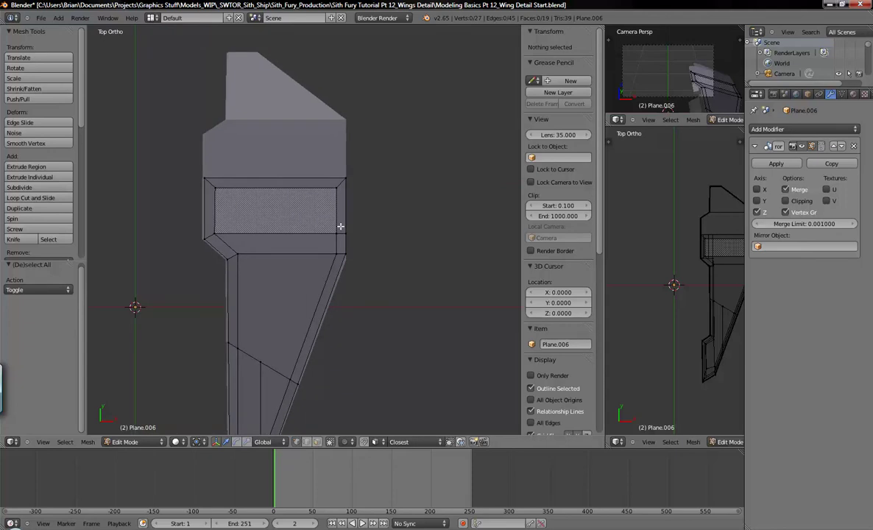
{"action": "key", "text": "k"}
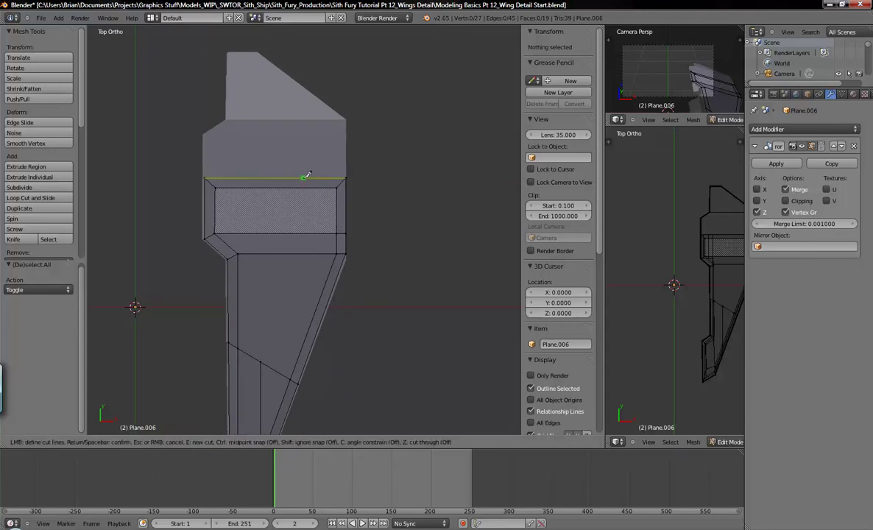
{"action": "left_click", "coordinate": [304, 177]}
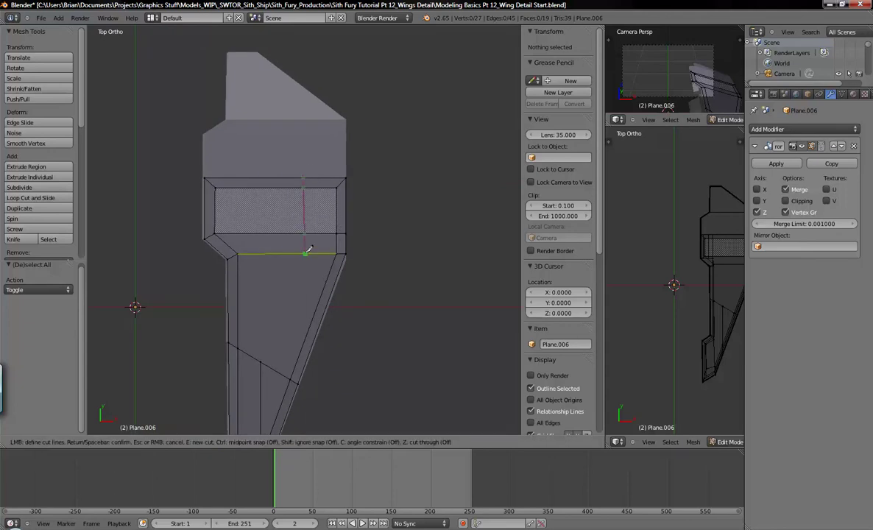
{"action": "key", "text": "c"}
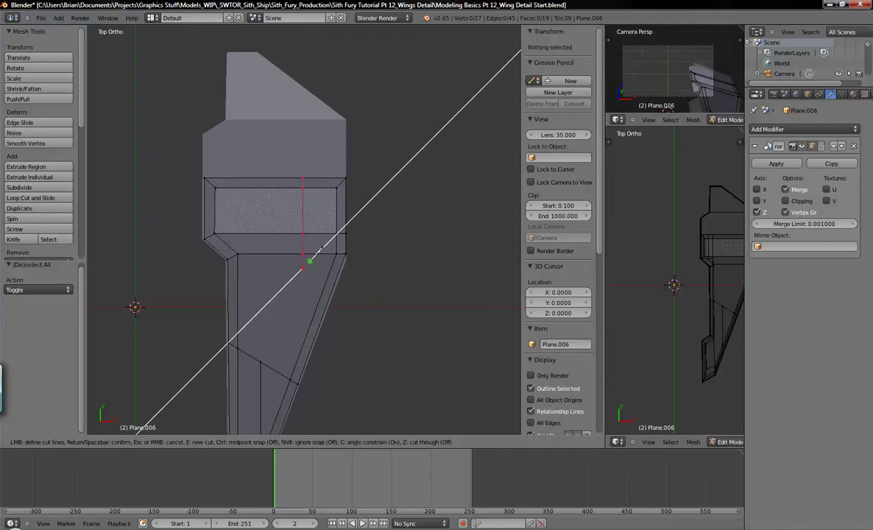
{"action": "left_click", "coordinate": [303, 254]}
{"action": "key", "text": "Return"}
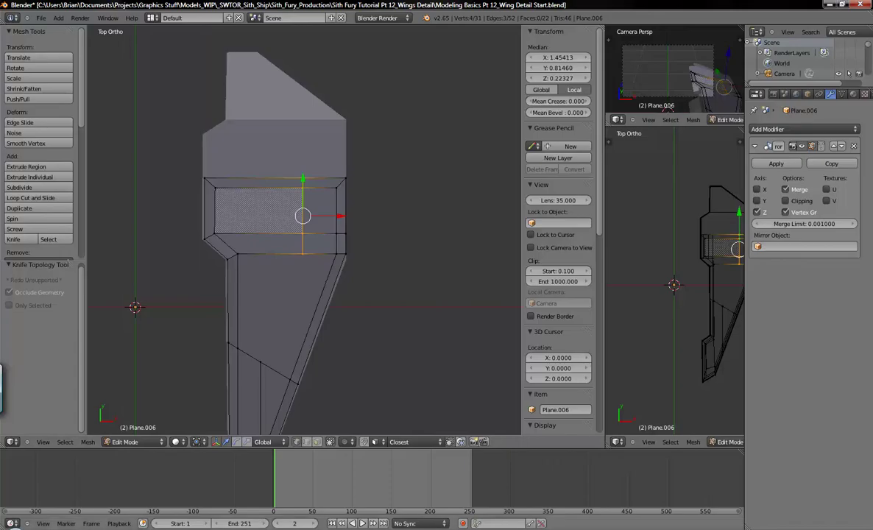
Check the ship reference image, then knife-cut a diagonal from the vertical cut's lower end to the wing's outer edge and clear the selection
{"action": "key", "text": "alt+Tab"}
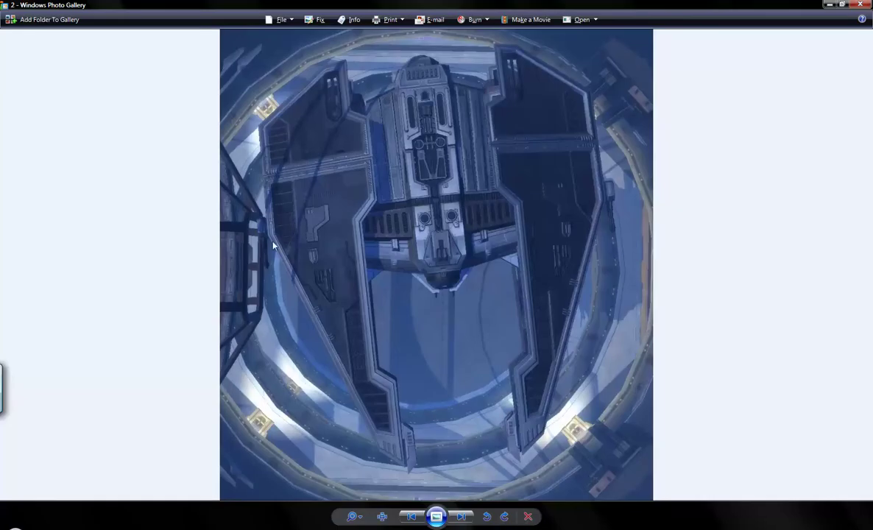
{"action": "key", "text": "alt+Tab"}
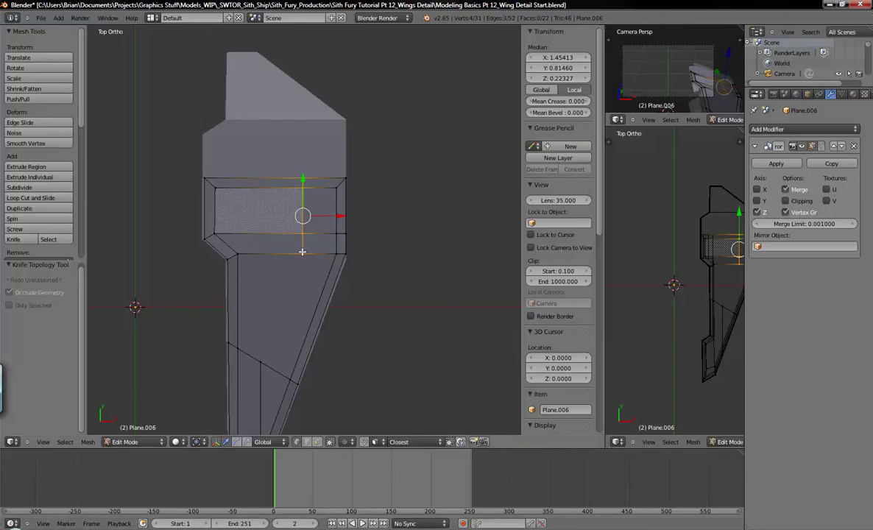
{"action": "key", "text": "k"}
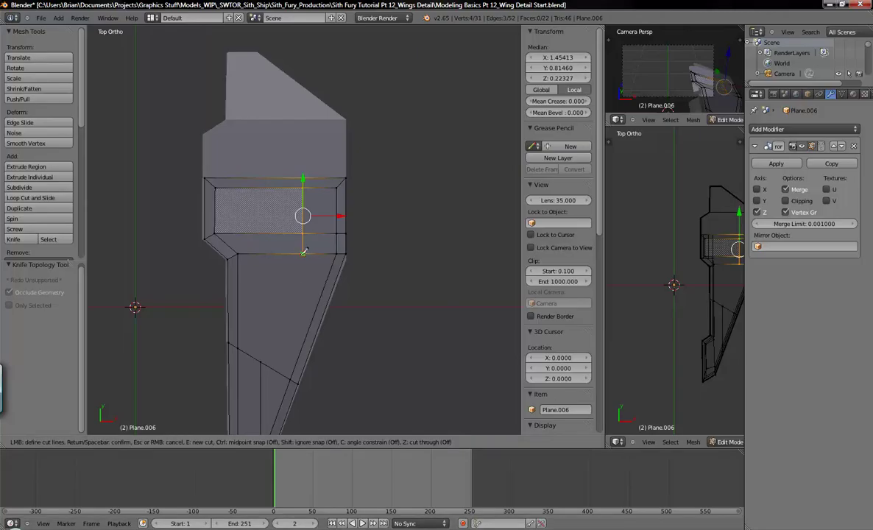
{"action": "left_click", "coordinate": [303, 253]}
{"action": "left_click", "coordinate": [320, 299]}
{"action": "key", "text": "Return"}
{"action": "key", "text": "a"}
In face select mode, select all nine panel faces inside the wing's border and extrude them inward about 0.023 along their normal
{"action": "scroll", "coordinate": [353, 325], "scroll_direction": "down", "scroll_amount": 6, "text": "shift"}
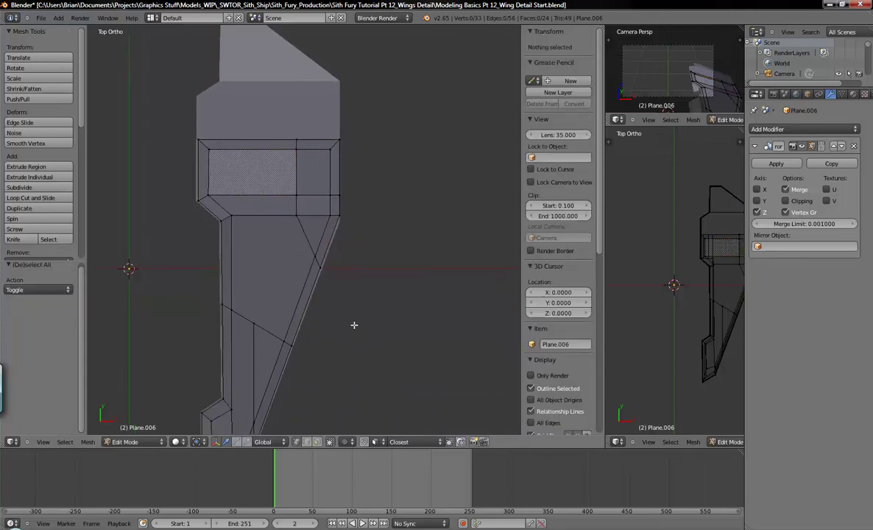
{"action": "scroll", "coordinate": [376, 353], "scroll_direction": "left", "scroll_amount": 3, "text": "ctrl"}
{"action": "scroll", "coordinate": [389, 309], "scroll_direction": "up", "scroll_amount": 2, "text": "shift"}
{"action": "left_click", "coordinate": [317, 442]}
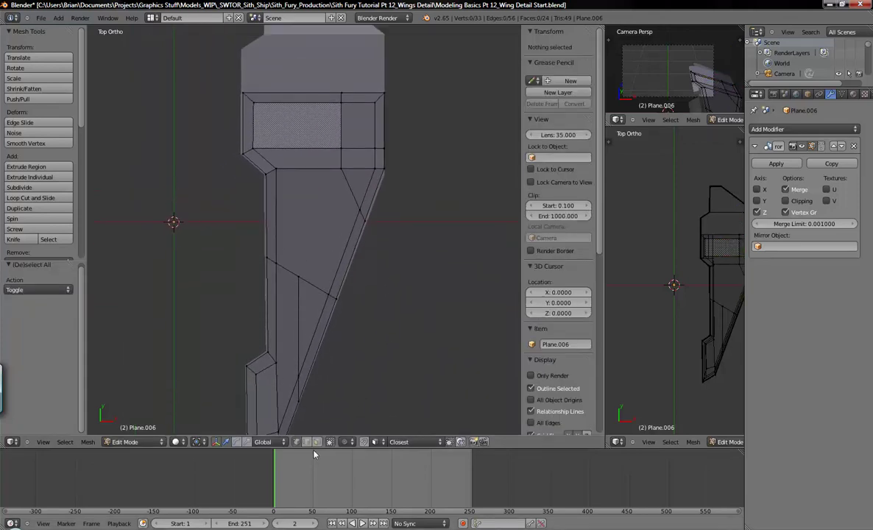
{"action": "right_click", "coordinate": [268, 398]}
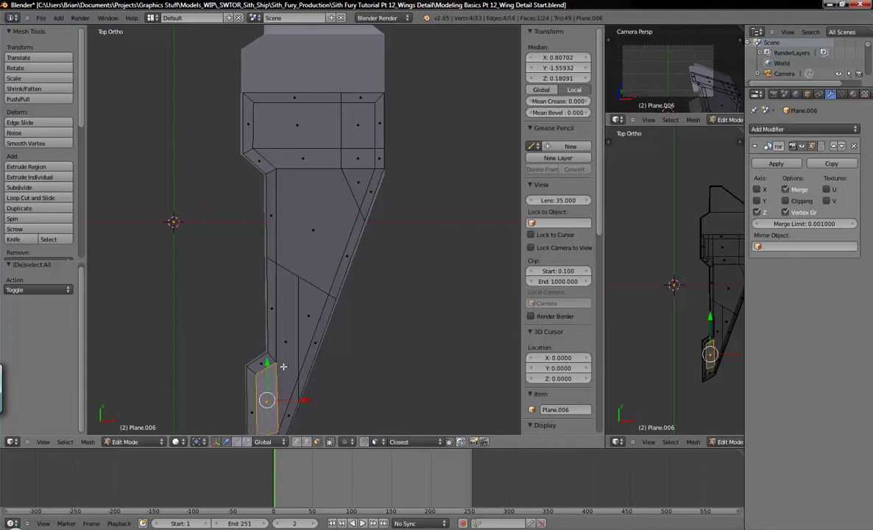
{"action": "right_click", "coordinate": [274, 331], "text": "shift"}
{"action": "right_click", "coordinate": [298, 313], "text": "shift"}
{"action": "right_click", "coordinate": [318, 247], "text": "shift"}
{"action": "right_click", "coordinate": [353, 180], "text": "shift"}
{"action": "right_click", "coordinate": [357, 156], "text": "shift"}
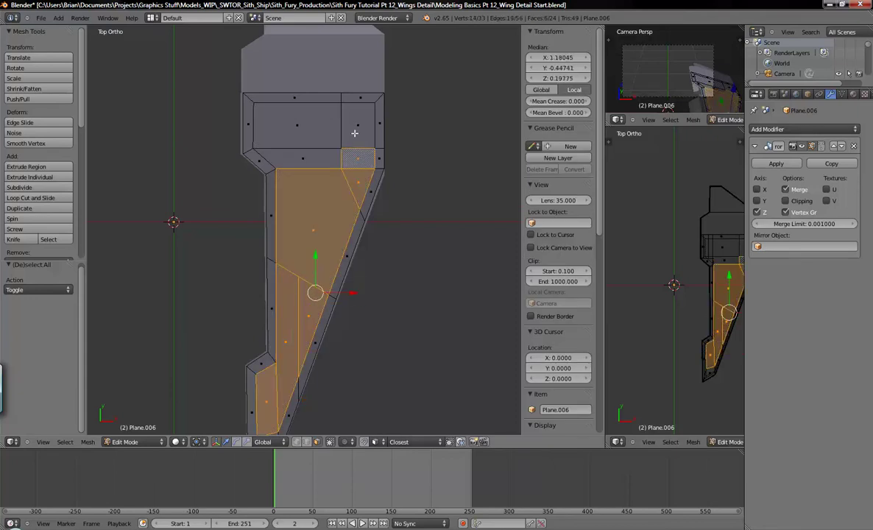
{"action": "right_click", "coordinate": [353, 126], "text": "shift"}
{"action": "right_click", "coordinate": [298, 121], "text": "shift"}
{"action": "right_click", "coordinate": [290, 156], "text": "shift"}
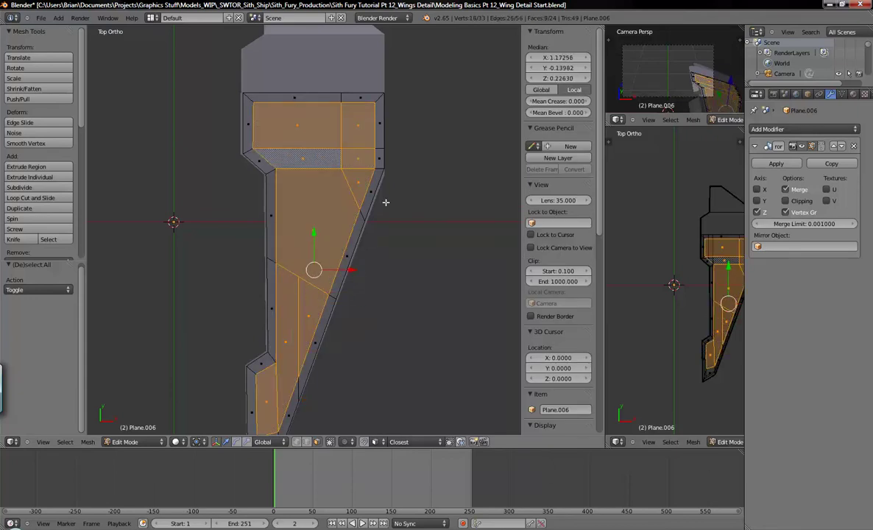
{"action": "middle_click_drag", "start_coordinate": [398, 316], "coordinate": [393, 264], "text": "shift"}
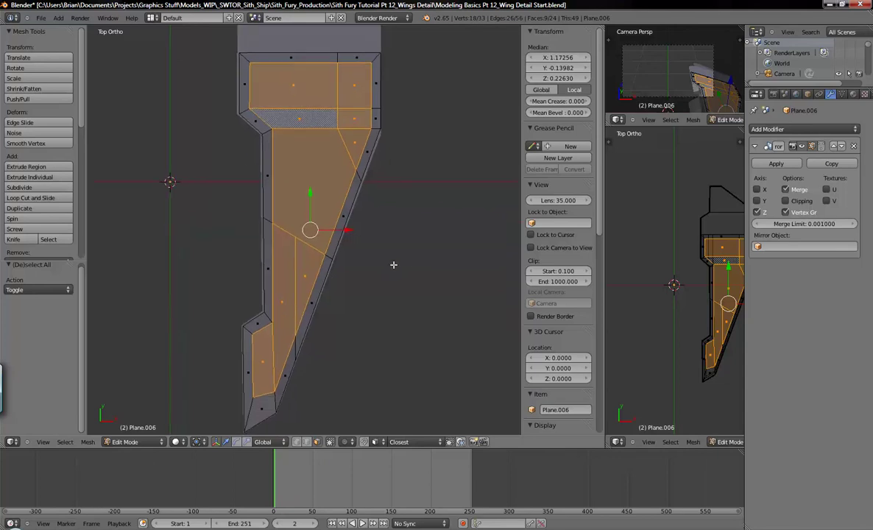
{"action": "middle_click_drag", "start_coordinate": [382, 300], "coordinate": [319, 238]}
{"action": "scroll", "coordinate": [317, 295], "scroll_direction": "up", "scroll_amount": 2}
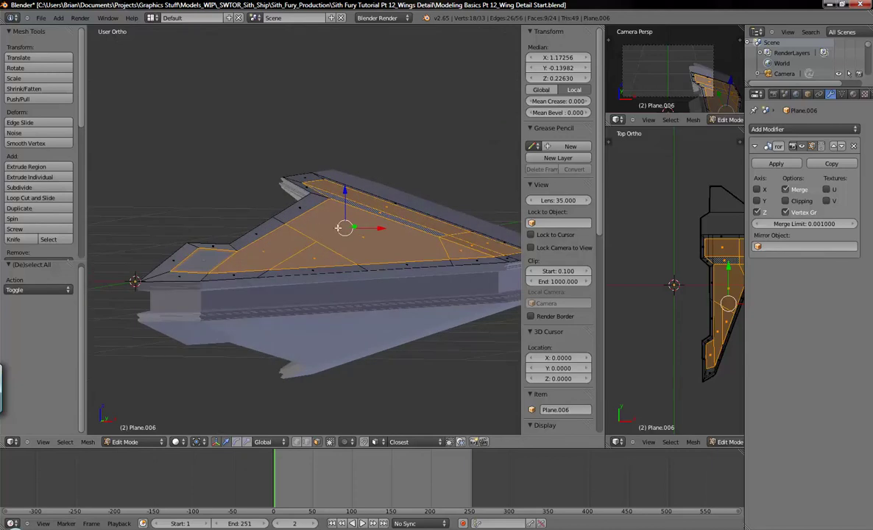
{"action": "key", "text": "e"}
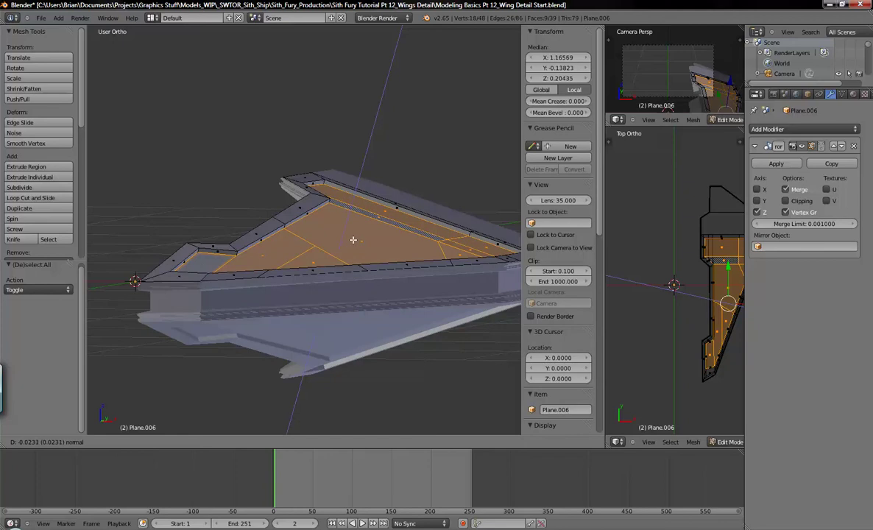
{"action": "left_click", "coordinate": [353, 240]}
Select the lower tip face, the inner strip face and the three outer upper faces, and extrude them inward about 0.013 along their normal
{"action": "middle_click_drag", "start_coordinate": [353, 240], "coordinate": [305, 283]}
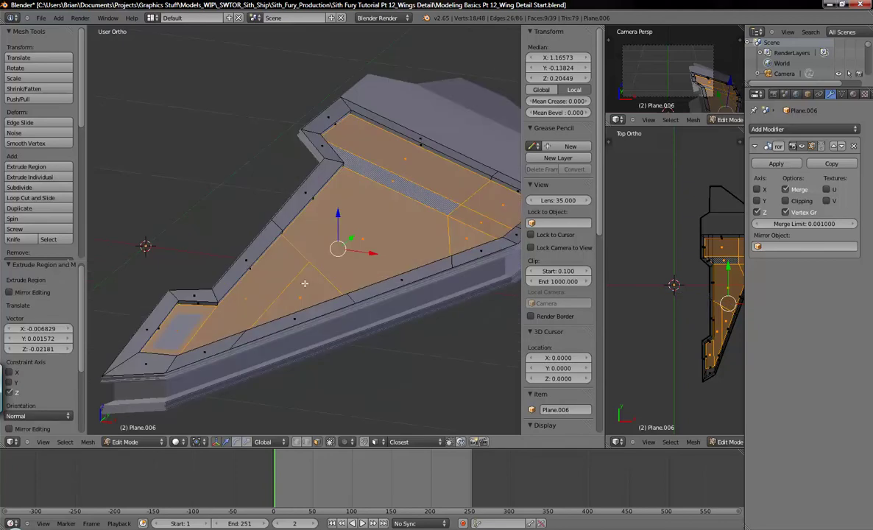
{"action": "left_click", "coordinate": [190, 325]}
{"action": "left_click", "coordinate": [263, 300], "text": "shift"}
{"action": "left_click", "coordinate": [468, 237], "text": "shift"}
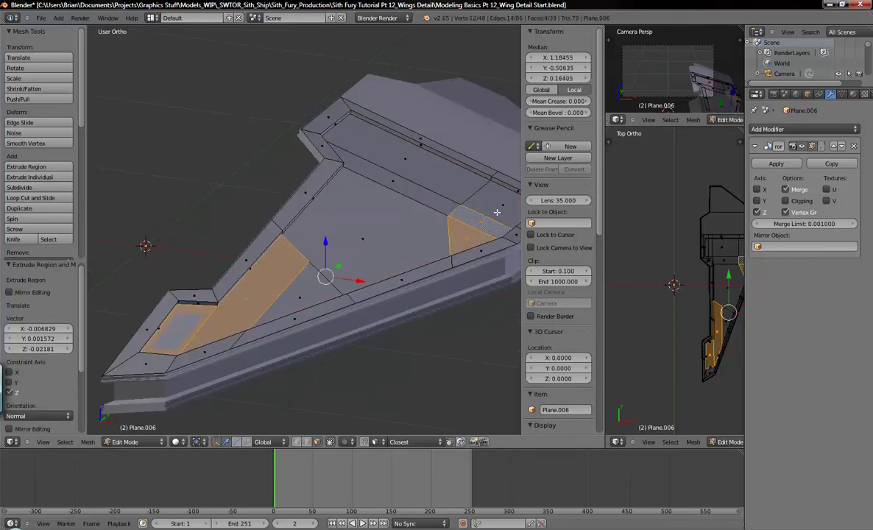
{"action": "middle_click_drag", "start_coordinate": [468, 237], "coordinate": [342, 280]}
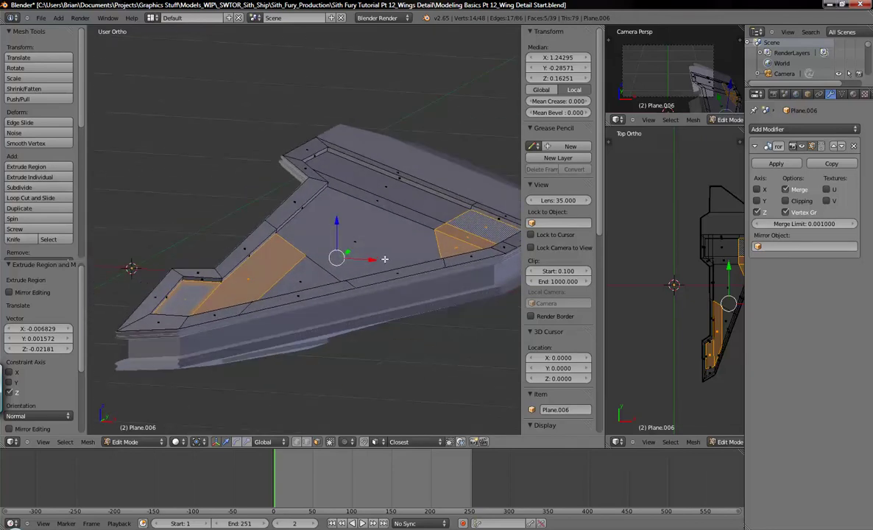
{"action": "key", "text": "KP_7"}
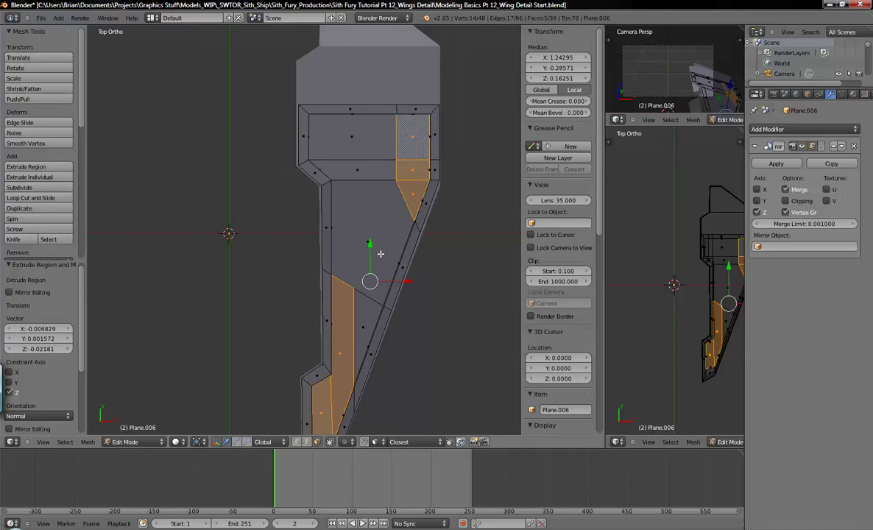
{"action": "middle_click_drag", "start_coordinate": [389, 287], "coordinate": [359, 249]}
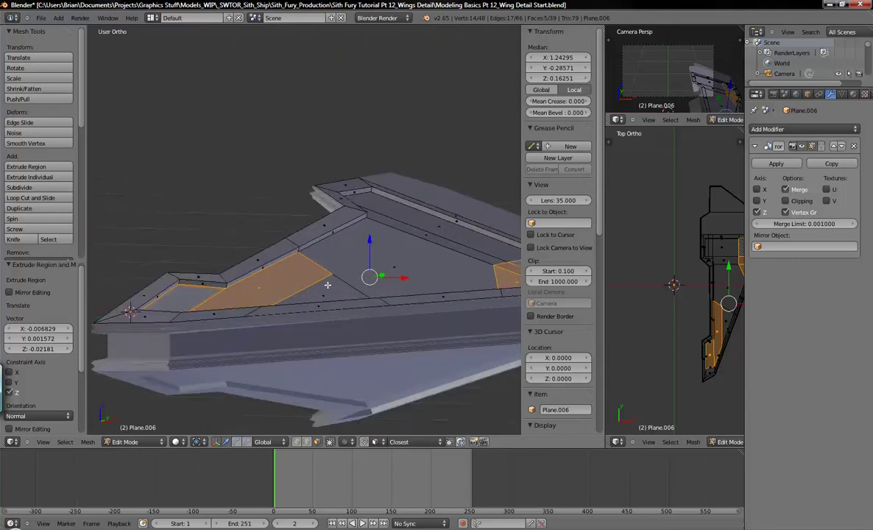
{"action": "middle_click_drag", "start_coordinate": [328, 284], "coordinate": [323, 273]}
{"action": "key", "text": "e"}
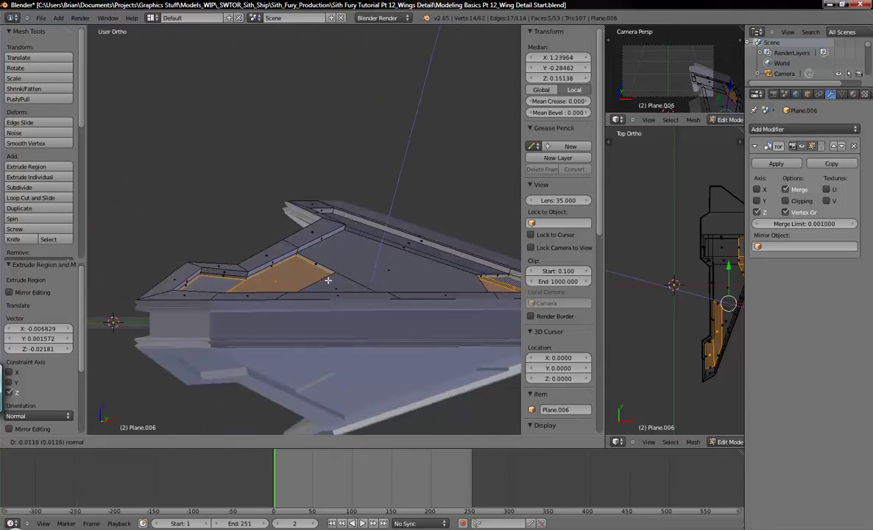
{"action": "left_click", "coordinate": [326, 284]}
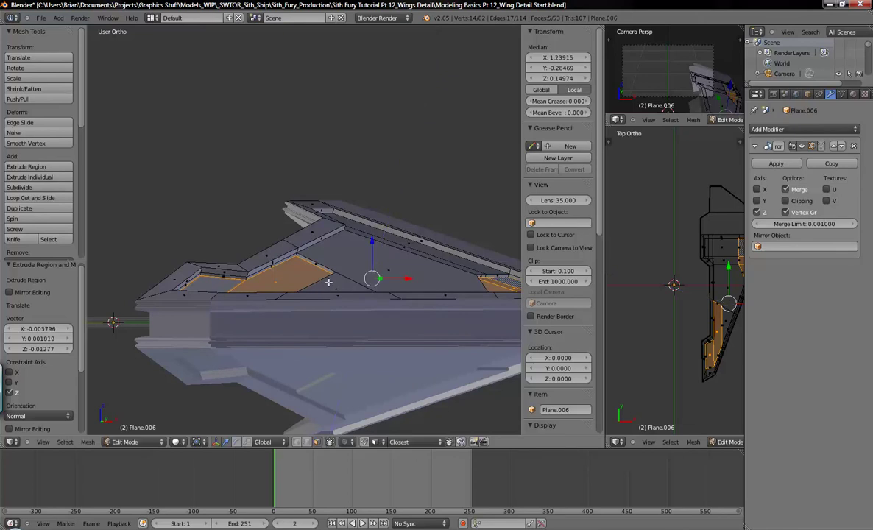
Clear the face selection, return to Object Mode and apply smooth shading to the detailed wing section
{"action": "middle_click_drag", "start_coordinate": [363, 276], "coordinate": [353, 284]}
{"action": "key", "text": "a"}
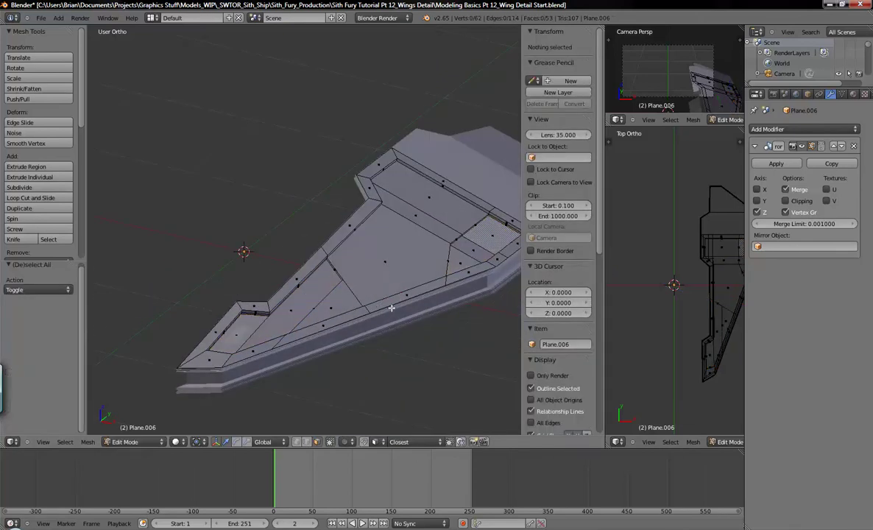
{"action": "key", "text": "Tab"}
{"action": "key", "text": "Tab"}
{"action": "middle_click_drag", "start_coordinate": [410, 313], "coordinate": [371, 313]}
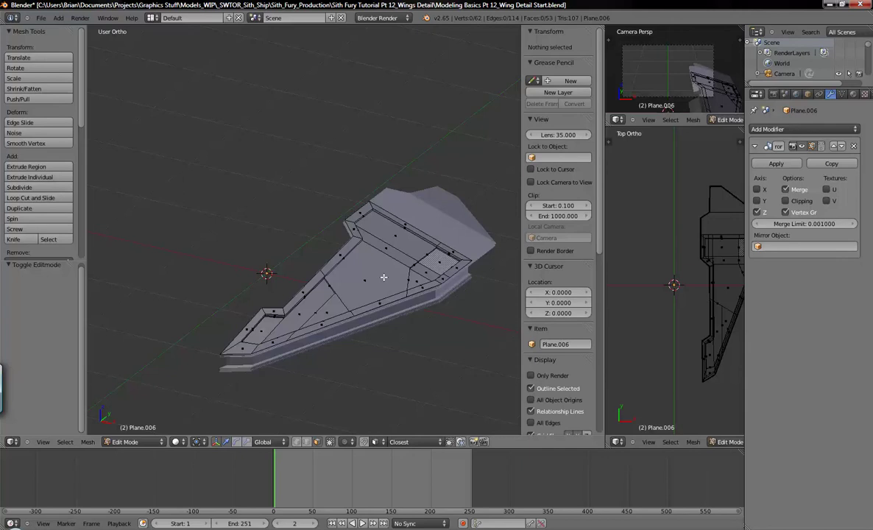
{"action": "key", "text": "Tab"}
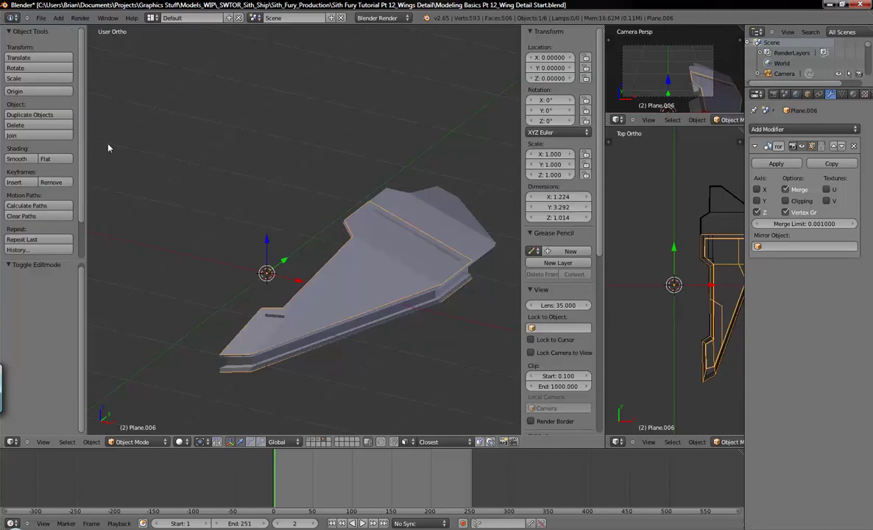
{"action": "left_click", "coordinate": [17, 158]}
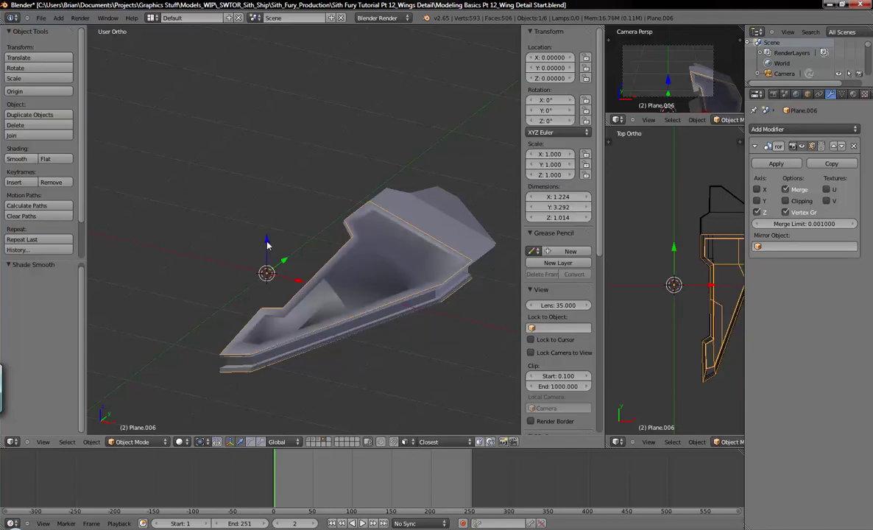
{"action": "scroll", "coordinate": [343, 257], "scroll_direction": "up", "scroll_amount": 3}
{"action": "scroll", "coordinate": [368, 277], "scroll_direction": "down", "scroll_amount": 2}
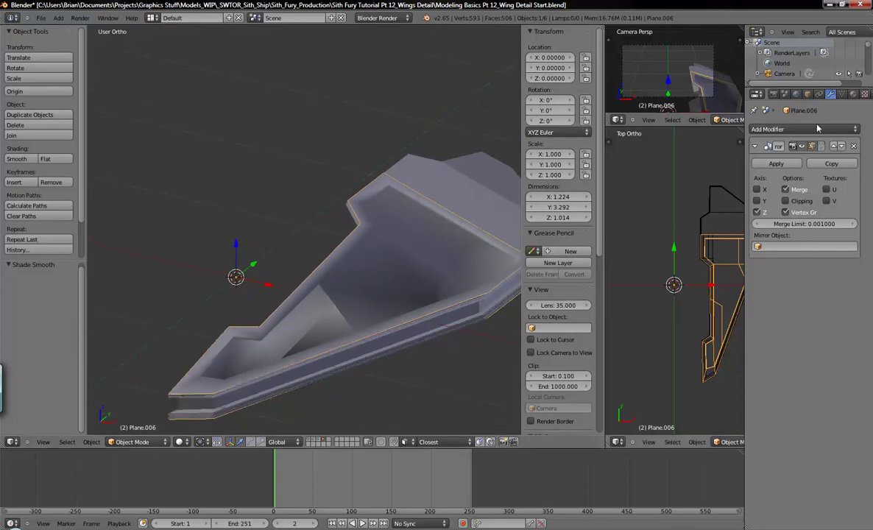
Add an Edge Split modifier to the smooth-shaded wing section
{"action": "left_click", "coordinate": [773, 129]}
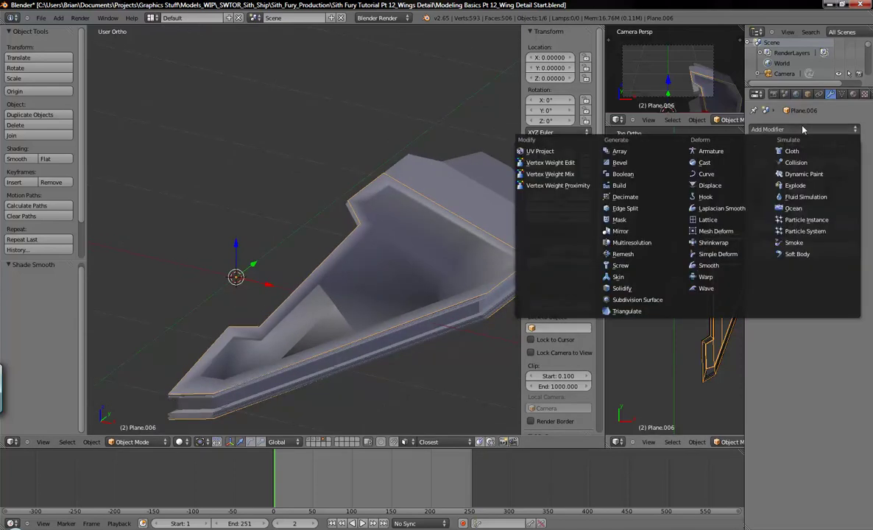
{"action": "left_click", "coordinate": [631, 209]}
{"action": "middle_click_drag", "start_coordinate": [432, 257], "coordinate": [421, 271]}
{"action": "key", "text": "Tab"}
{"action": "key", "text": "KP_7"}
{"action": "scroll", "coordinate": [397, 254], "scroll_direction": "down", "scroll_amount": 2}
{"action": "key", "text": "Tab"}
Select the adjoining rear wing section, enter Edit Mode on it and check its panel layout in the ship reference image
{"action": "right_click", "coordinate": [390, 143]}
{"action": "key", "text": "KP_Decimal"}
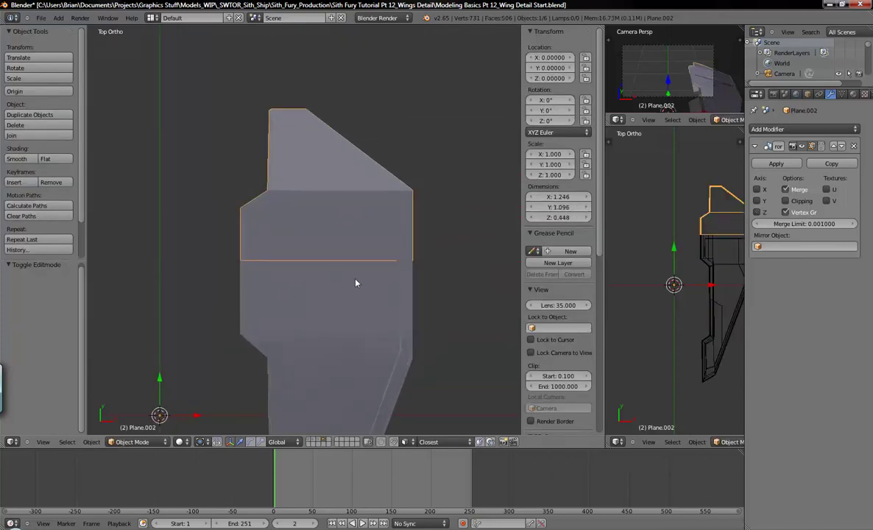
{"action": "scroll", "coordinate": [383, 271], "scroll_direction": "up", "scroll_amount": 1, "text": "shift"}
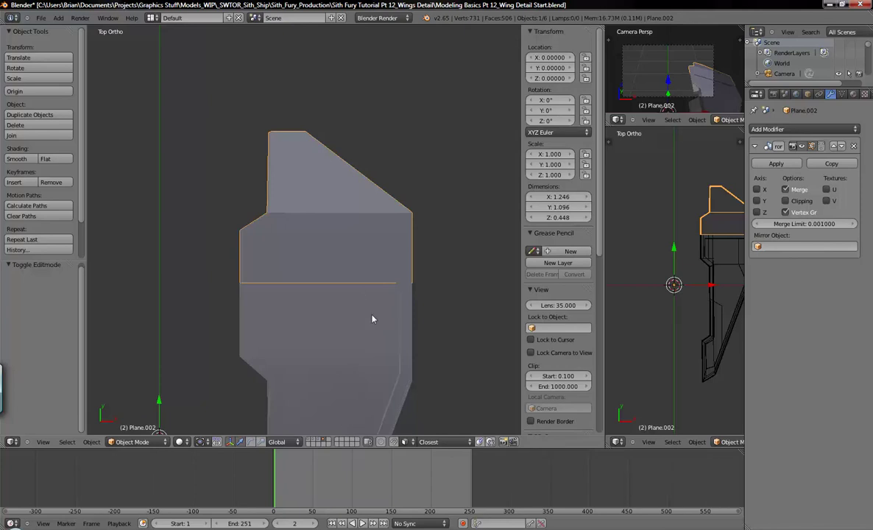
{"action": "middle_click_drag", "start_coordinate": [370, 344], "coordinate": [299, 257]}
{"action": "key", "text": "Tab"}
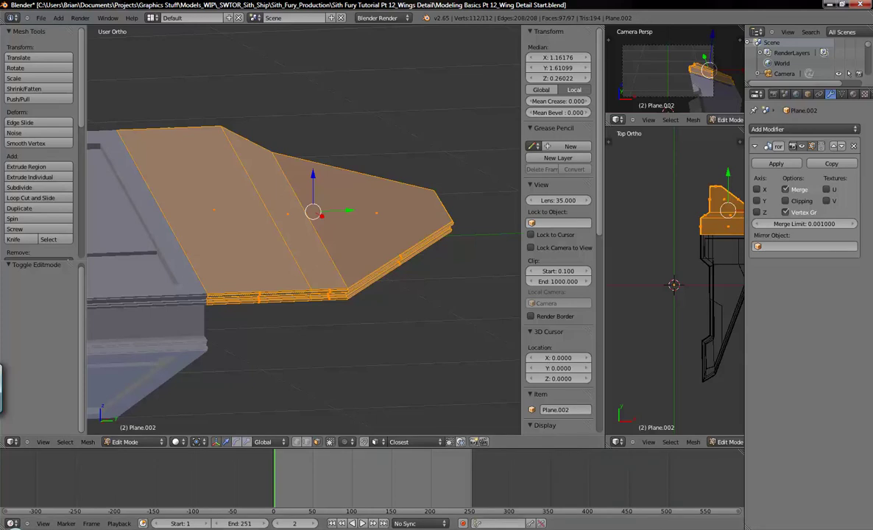
{"action": "key", "text": "alt+Tab"}
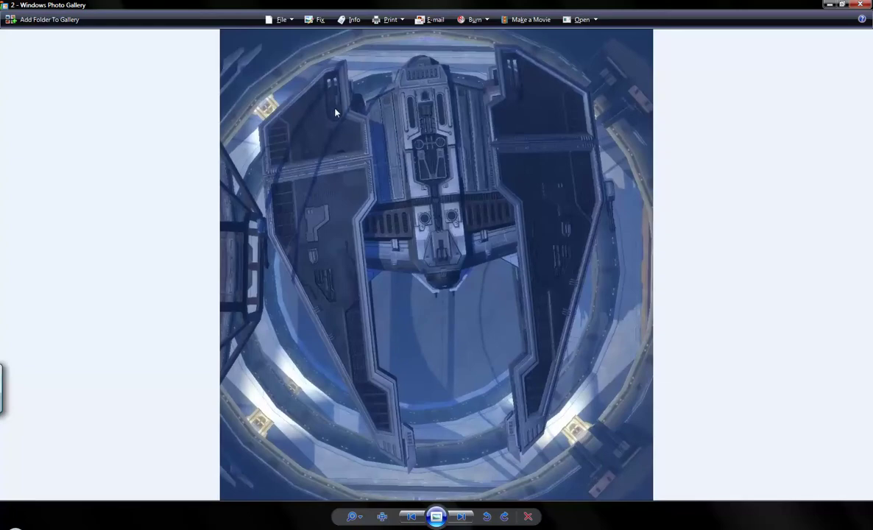
{"action": "key", "text": "alt+Tab"}
{"action": "middle_click_drag", "start_coordinate": [321, 327], "coordinate": [393, 269]}
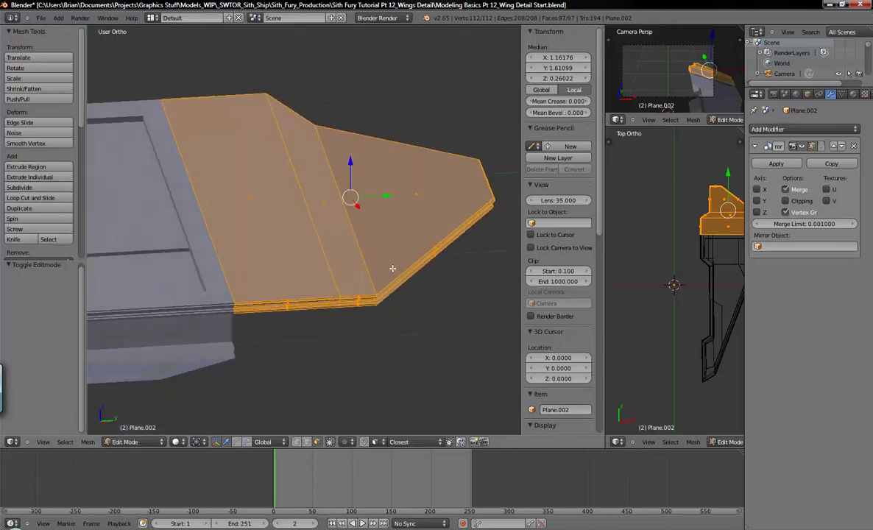
{"action": "middle_click_drag", "start_coordinate": [367, 264], "coordinate": [289, 225]}
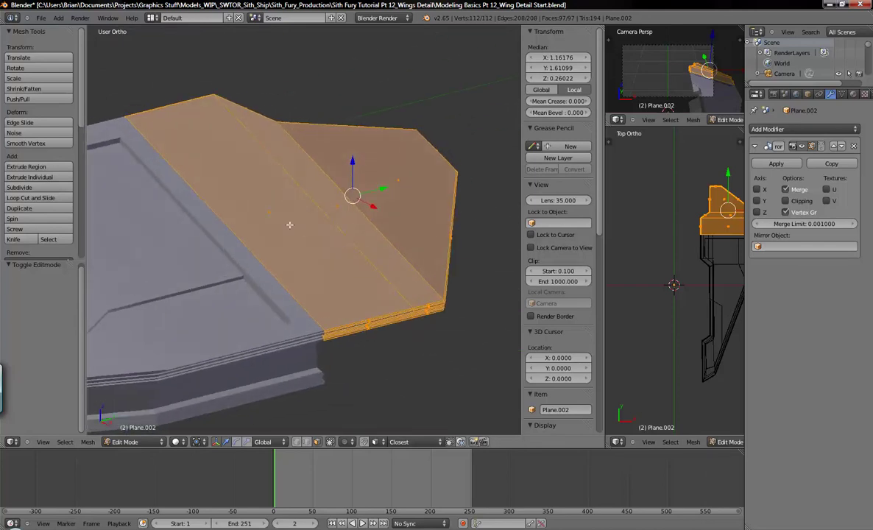
Select the rear section's three large top faces and inset them together with a thickness of about 0.054
{"action": "right_click", "coordinate": [289, 224]}
{"action": "right_click", "coordinate": [336, 207], "text": "shift"}
{"action": "right_click", "coordinate": [372, 187], "text": "shift"}
{"action": "key", "text": "KP_7"}
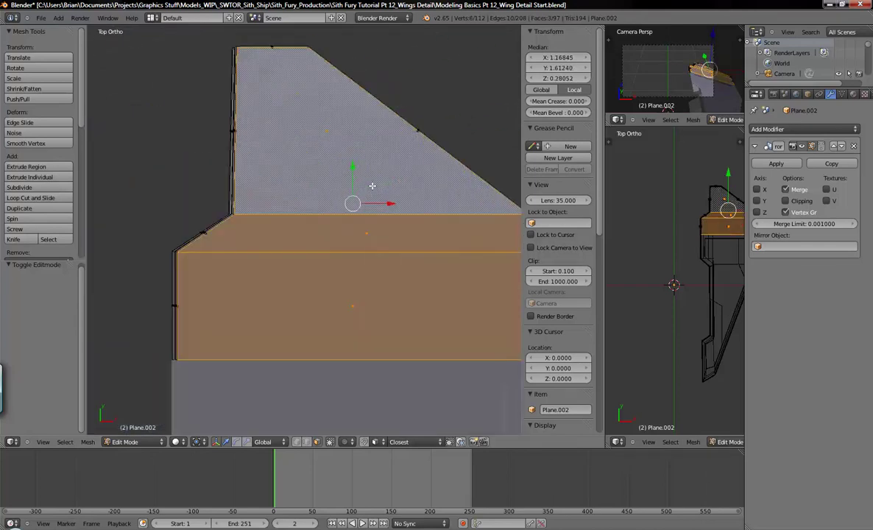
{"action": "key", "text": "KP_Decimal"}
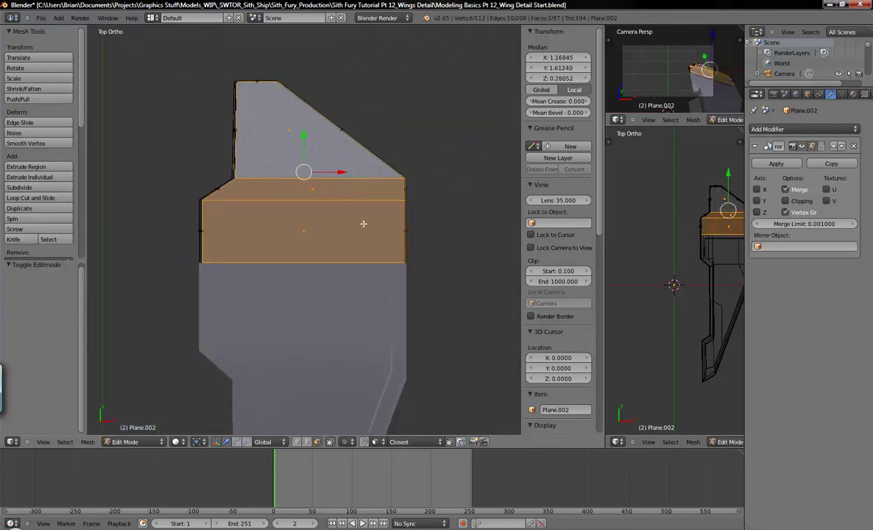
{"action": "key", "text": "i"}
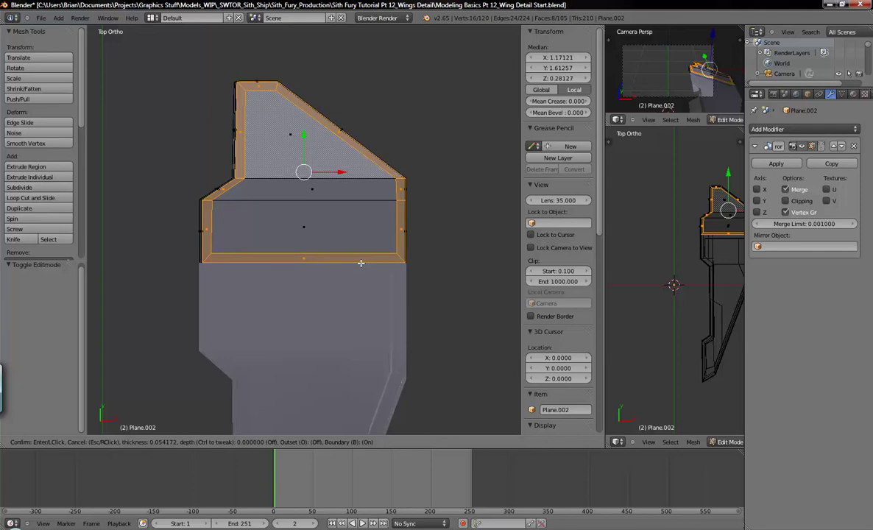
{"action": "left_click", "coordinate": [360, 262]}
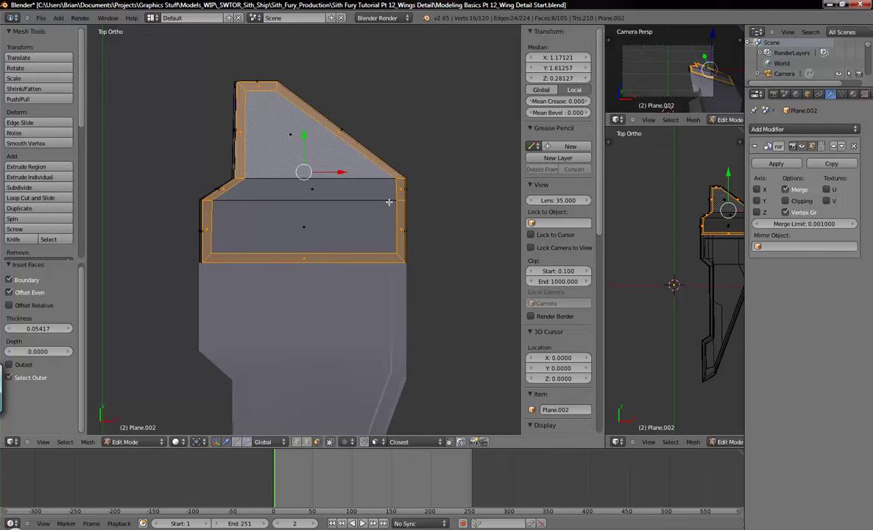
In vertex select mode, slide the inset's front inner-side corner vertex sideways to line up with the inset vertex behind it
{"action": "middle_click_drag", "start_coordinate": [288, 197], "coordinate": [318, 217], "text": "shift"}
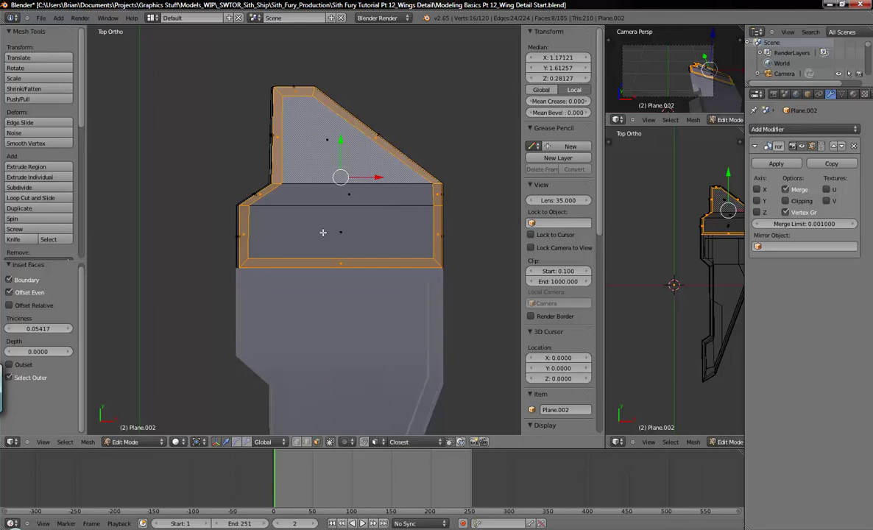
{"action": "middle_click_drag", "start_coordinate": [280, 240], "coordinate": [356, 218], "text": "shift"}
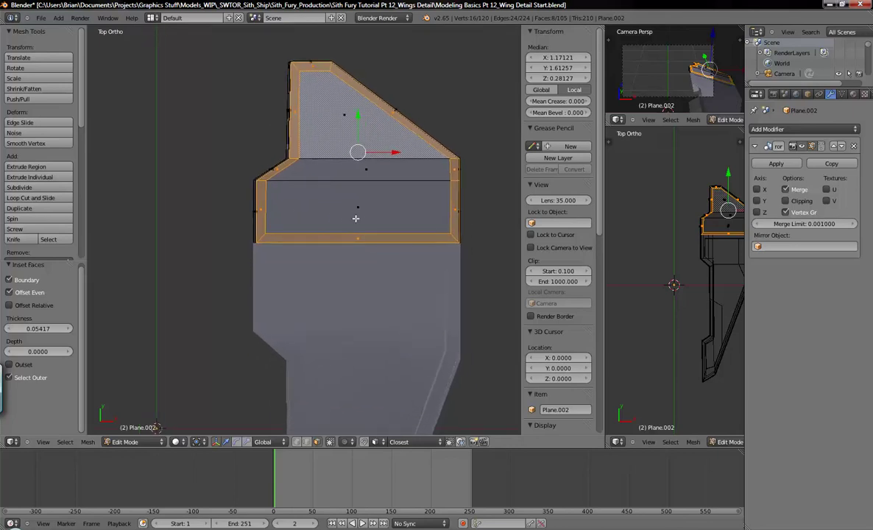
{"action": "middle_click_drag", "start_coordinate": [290, 216], "coordinate": [334, 243], "text": "shift"}
{"action": "scroll", "coordinate": [335, 243], "scroll_direction": "up", "scroll_amount": 3}
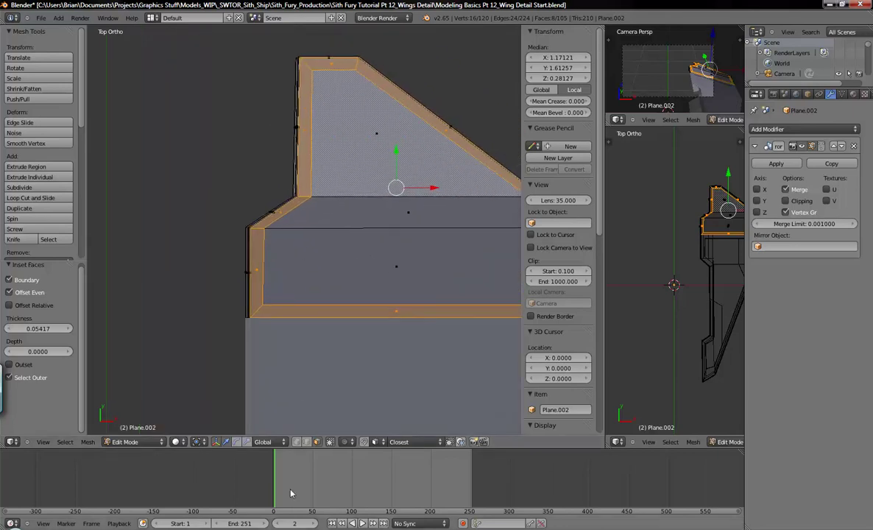
{"action": "key", "text": "l"}
{"action": "right_click", "coordinate": [266, 229]}
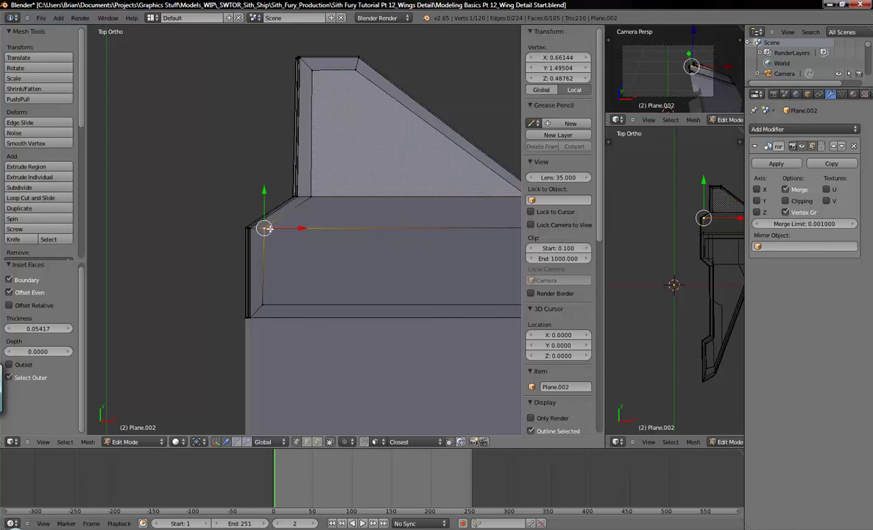
{"action": "right_click", "coordinate": [268, 301]}
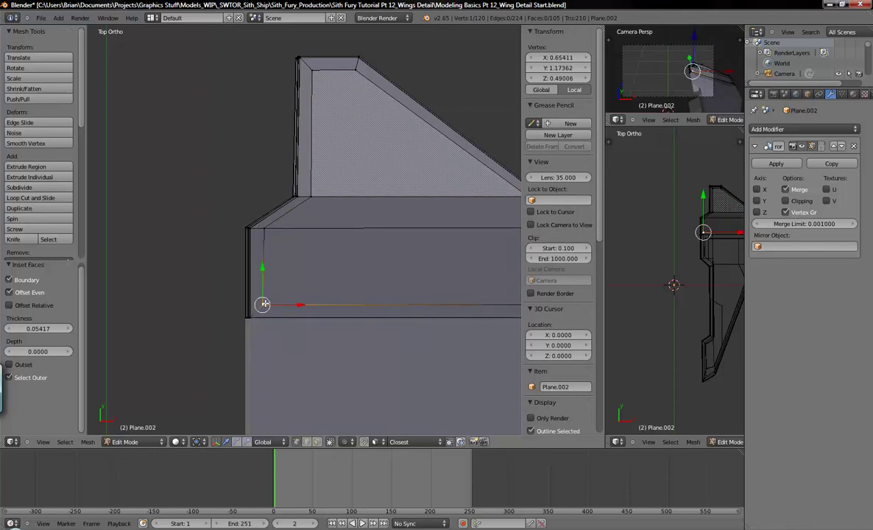
{"action": "key", "text": "shift+v"}
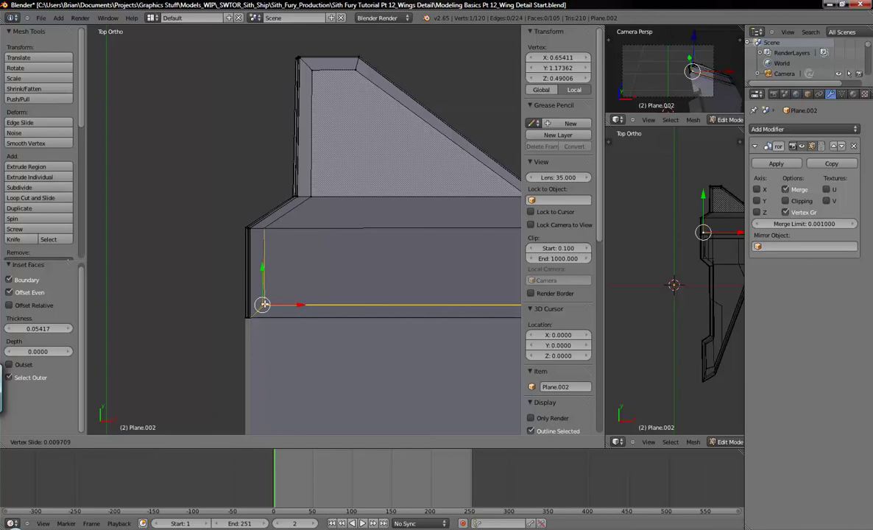
{"action": "left_click", "coordinate": [264, 301]}
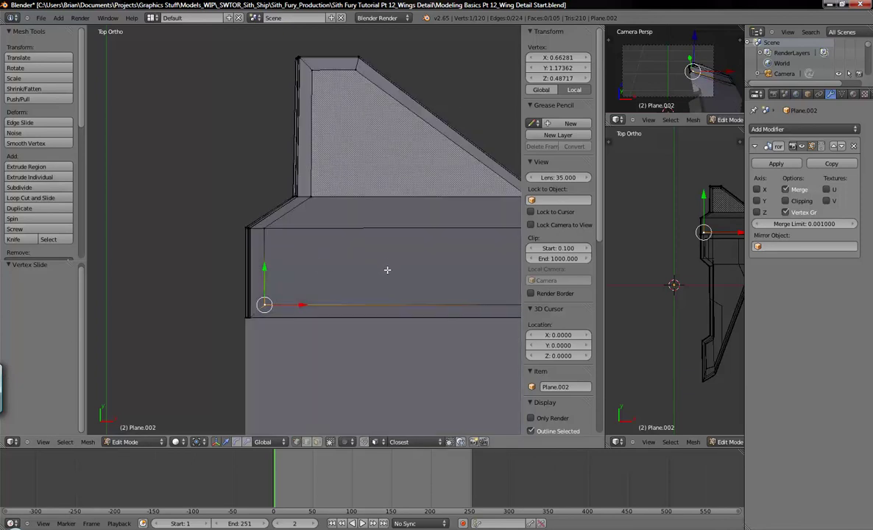
Slide the inset's inner-side vertex on the front crease line forward along the border edge to about Y 1.455
{"action": "right_click", "coordinate": [268, 234]}
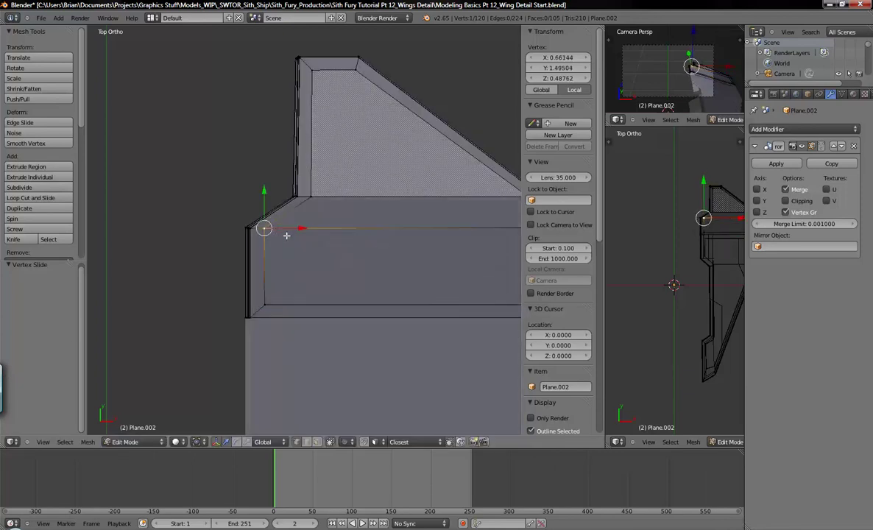
{"action": "mouse_move", "coordinate": [322, 244]}
{"action": "middle_mouse_down", "text": "shift"}
{"action": "mouse_move", "coordinate": [283, 238]}
{"action": "mouse_move", "coordinate": [319, 234]}
{"action": "middle_mouse_up", "text": "shift"}
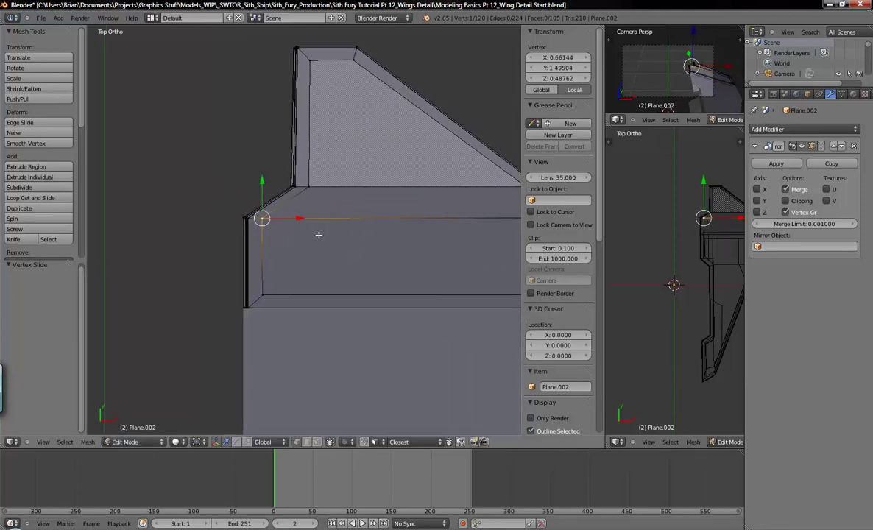
{"action": "key", "text": "shift+v"}
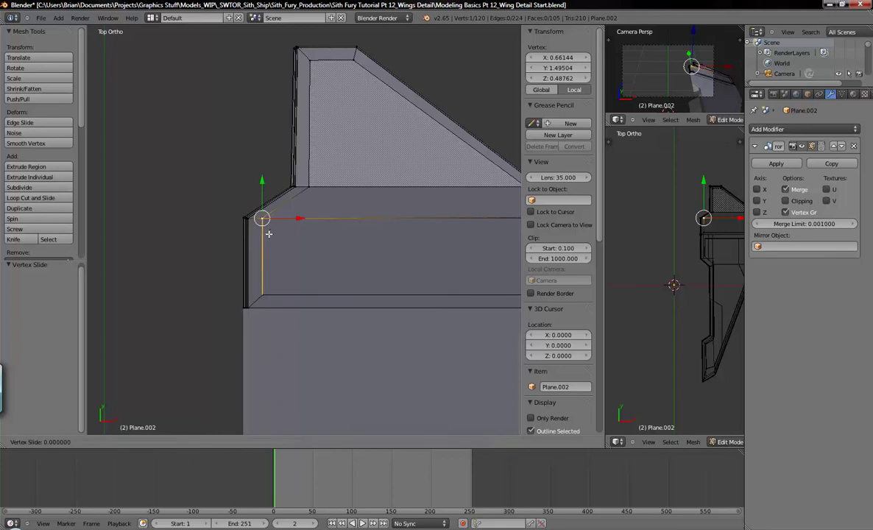
{"action": "left_click", "coordinate": [271, 229]}
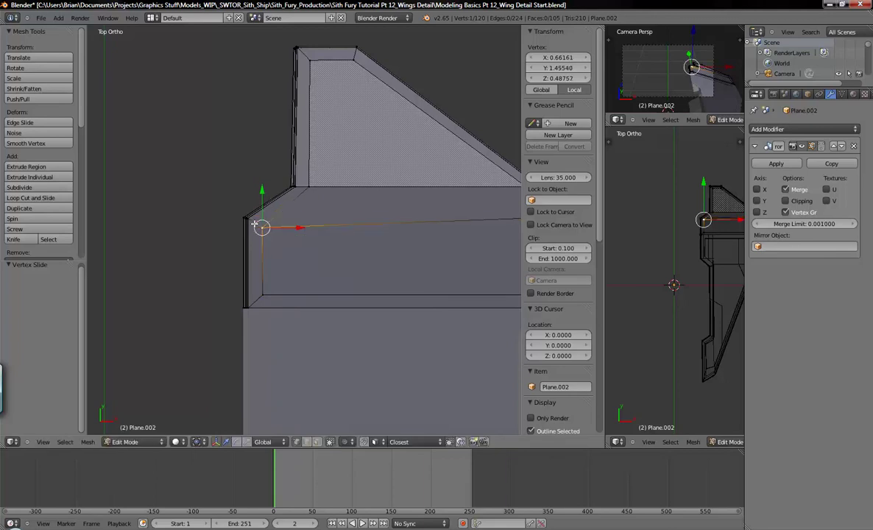
Box-select the vertices at the front crease line's outer end, move them about -0.039 along Y and clear the selection
{"action": "scroll", "coordinate": [305, 234], "scroll_direction": "down", "scroll_amount": 5, "text": "ctrl"}
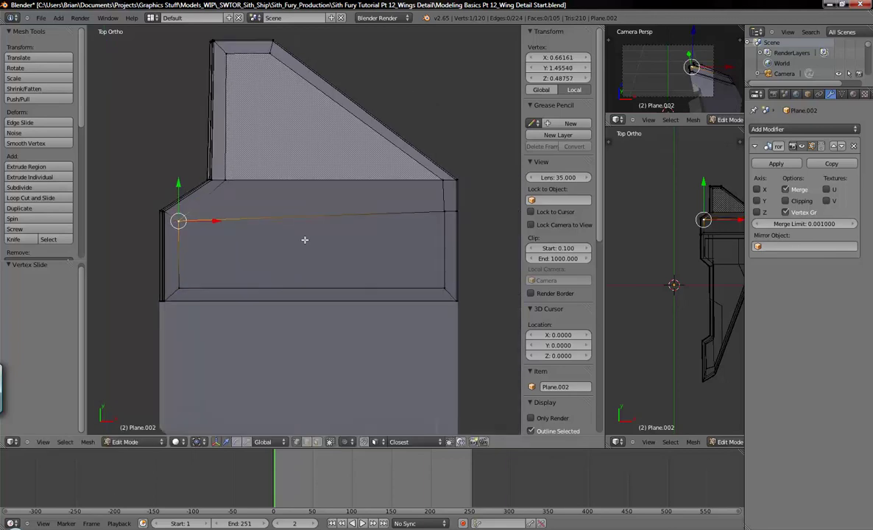
{"action": "key", "text": "z"}
{"action": "key", "text": "a"}
{"action": "key", "text": "b"}
{"action": "left_click_drag", "start_coordinate": [370, 183], "coordinate": [465, 231]}
{"action": "key", "text": "z"}
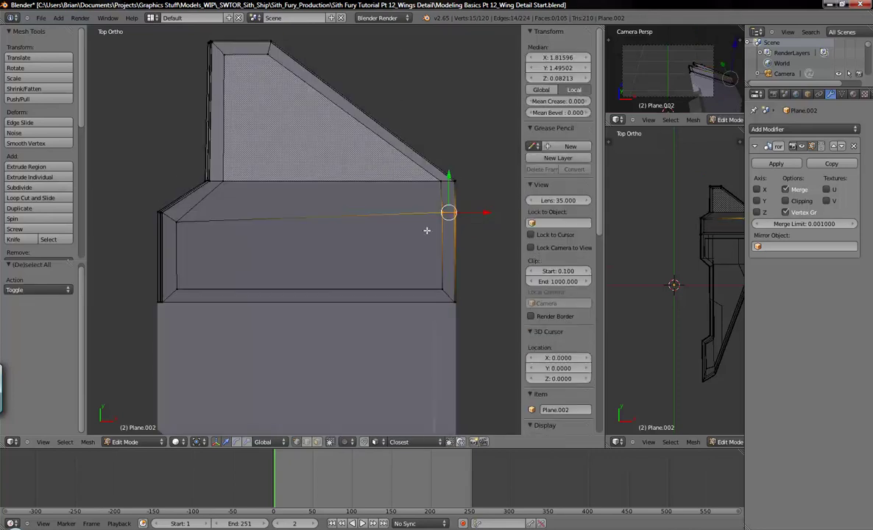
{"action": "key", "text": "g"}
{"action": "key", "text": "y"}
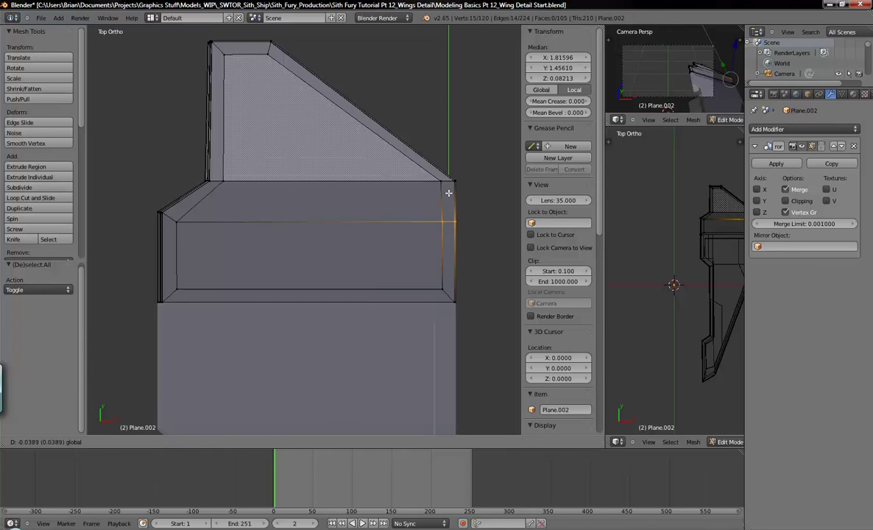
{"action": "left_click", "coordinate": [448, 193]}
{"action": "key", "text": "a"}
Move the inset vertex at the inner end of the rear crease line about -0.039 along Y
{"action": "middle_click_drag", "start_coordinate": [355, 189], "coordinate": [293, 213], "text": "shift"}
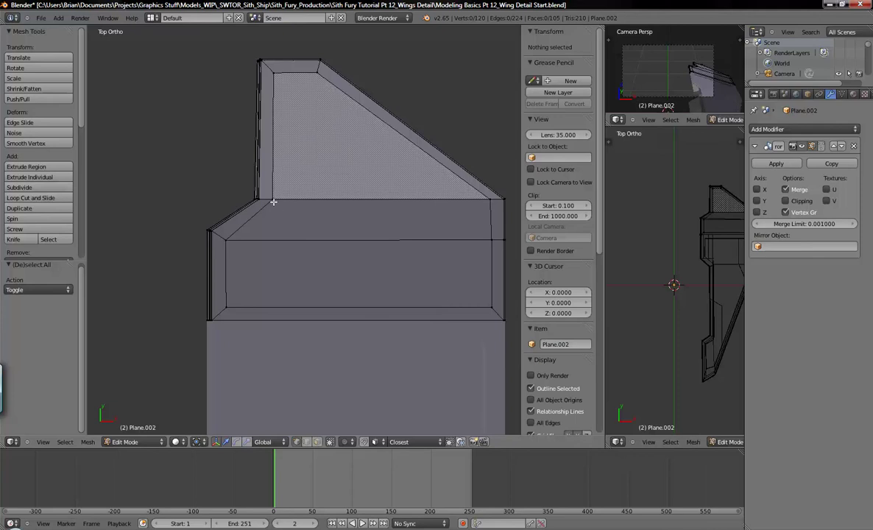
{"action": "right_click", "coordinate": [272, 198]}
{"action": "middle_click_drag", "start_coordinate": [272, 196], "coordinate": [277, 182], "text": "shift"}
{"action": "left_click_drag", "start_coordinate": [276, 144], "coordinate": [274, 153]}
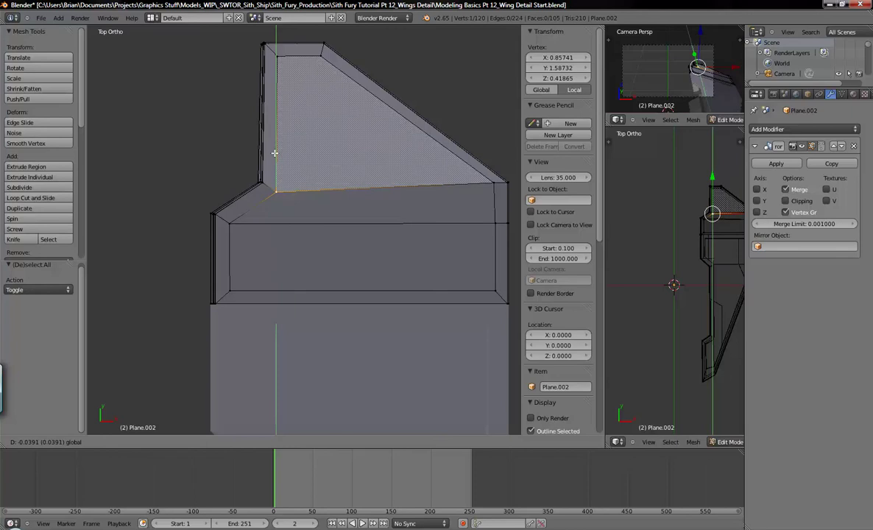
{"action": "left_click_drag", "start_coordinate": [274, 153], "coordinate": [273, 153]}
{"action": "middle_click_drag", "start_coordinate": [274, 153], "coordinate": [294, 167]}
{"action": "key", "text": "KP_7"}
Box-select the vertices at the rear crease line's outer end, move them about -0.036 along Y and clear the selection
{"action": "key", "text": "z"}
{"action": "scroll", "coordinate": [294, 166], "scroll_direction": "down", "scroll_amount": 2}
{"action": "key", "text": "a"}
{"action": "key", "text": "b"}
{"action": "left_click_drag", "start_coordinate": [410, 144], "coordinate": [521, 196]}
{"action": "middle_click_drag", "start_coordinate": [427, 191], "coordinate": [358, 210], "text": "shift"}
{"action": "key", "text": "z"}
{"action": "left_click_drag", "start_coordinate": [407, 159], "coordinate": [406, 171]}
{"action": "left_click", "coordinate": [406, 171]}
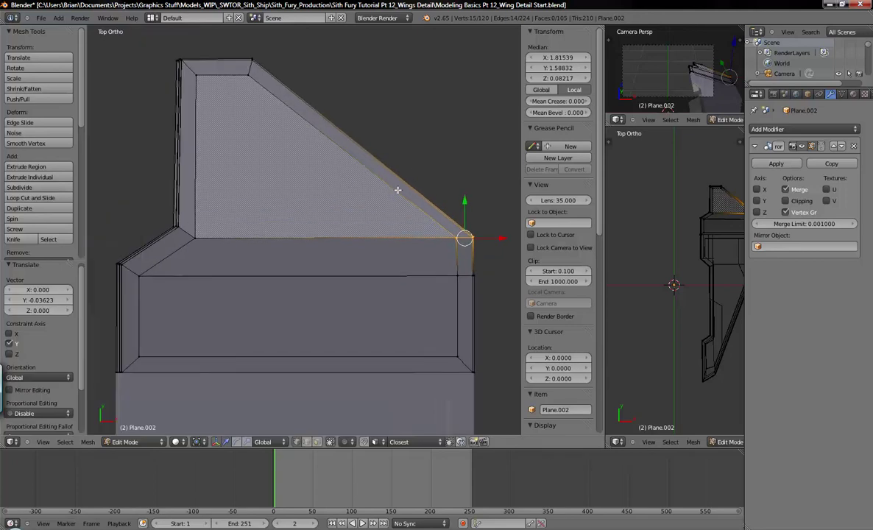
{"action": "key", "text": "a"}
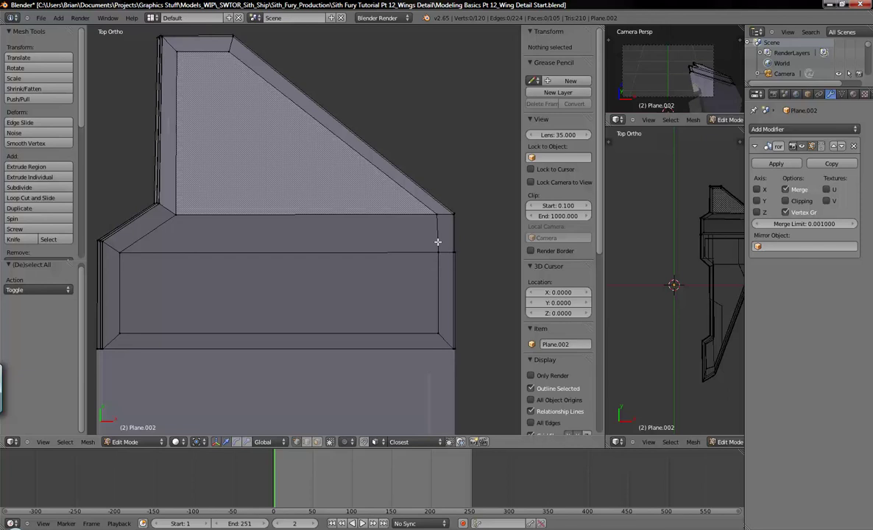
{"action": "middle_click_drag", "start_coordinate": [438, 242], "coordinate": [425, 259], "text": "shift"}
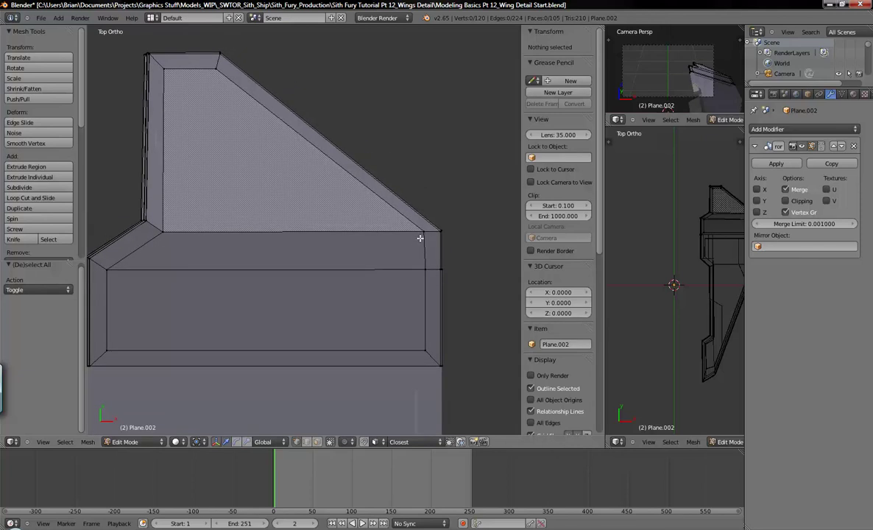
{"action": "right_click", "coordinate": [426, 234]}
{"action": "scroll", "coordinate": [407, 193], "scroll_direction": "up", "scroll_amount": 3}
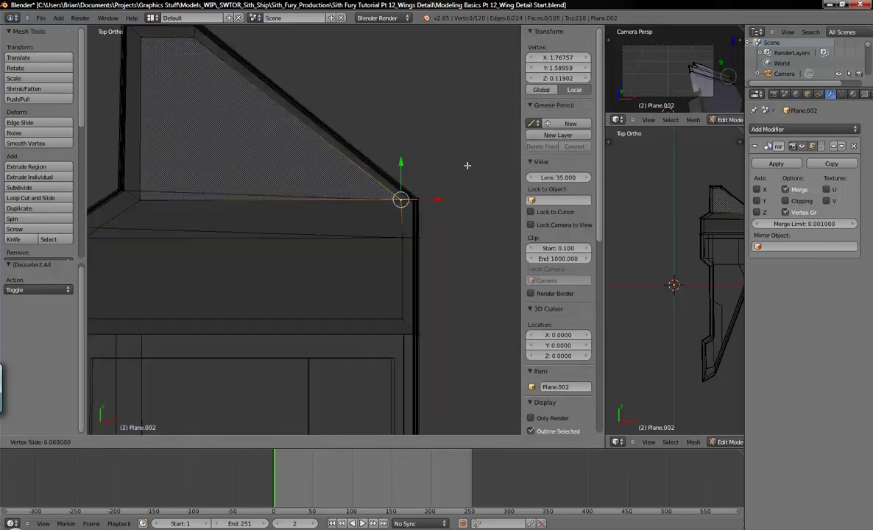
{"action": "middle_click_drag", "start_coordinate": [400, 199], "coordinate": [453, 224], "text": "shift"}
{"action": "key", "text": "a"}
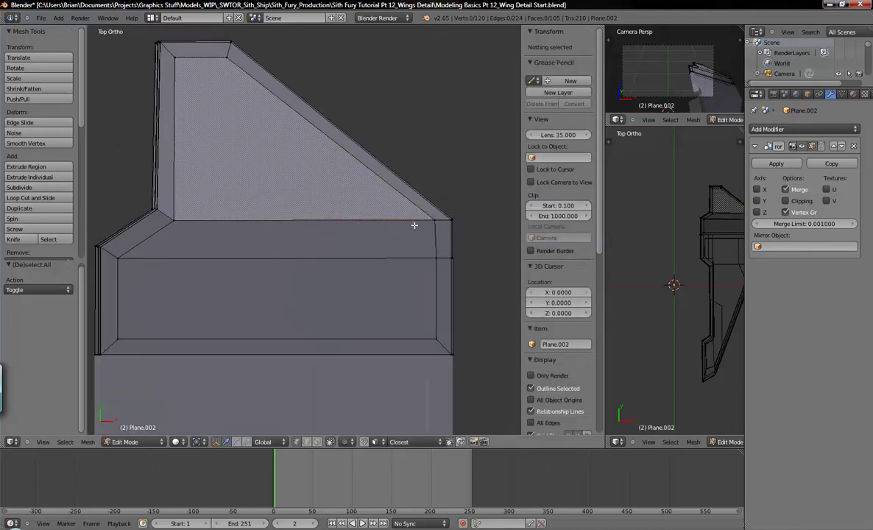
Slide the inset vertex at the rear crease line's outer end forward along the border edge to about Y 1.571, then clear the selection
{"action": "right_click", "coordinate": [434, 221]}
{"action": "key", "text": "shift+v"}
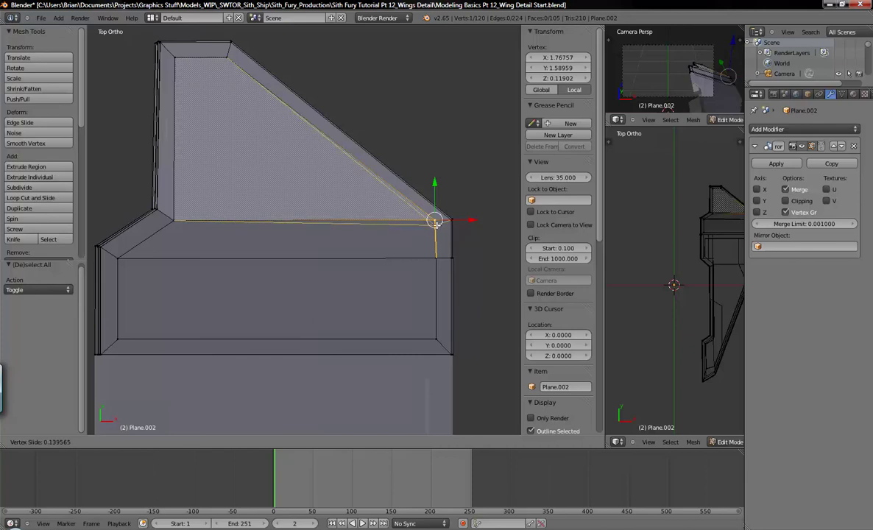
{"action": "left_click", "coordinate": [434, 221]}
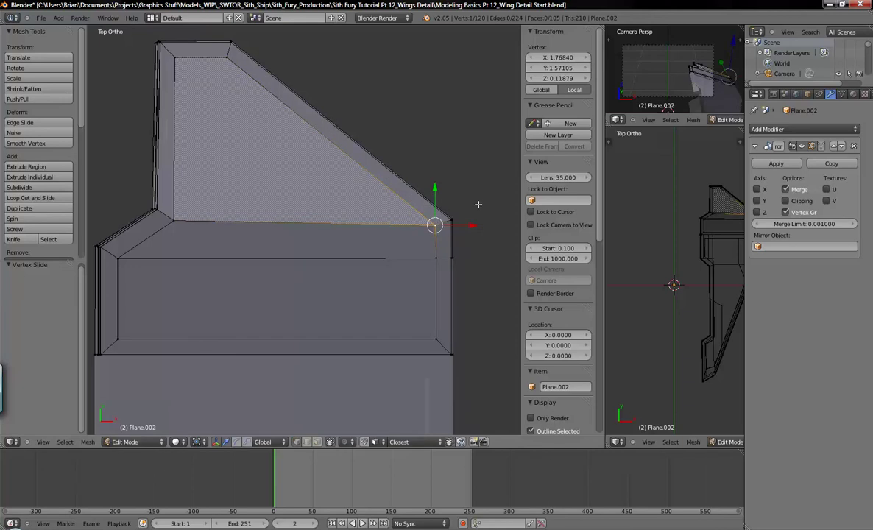
{"action": "key", "text": "a"}
Move the inset vertex at the rear crease line's inner end about -0.014 along Y, compare it with the outer vertex and clear the selection
{"action": "middle_click_drag", "start_coordinate": [436, 262], "coordinate": [419, 238]}
{"action": "key", "text": "KP_7"}
{"action": "middle_click_drag", "start_coordinate": [293, 229], "coordinate": [308, 231], "text": "shift"}
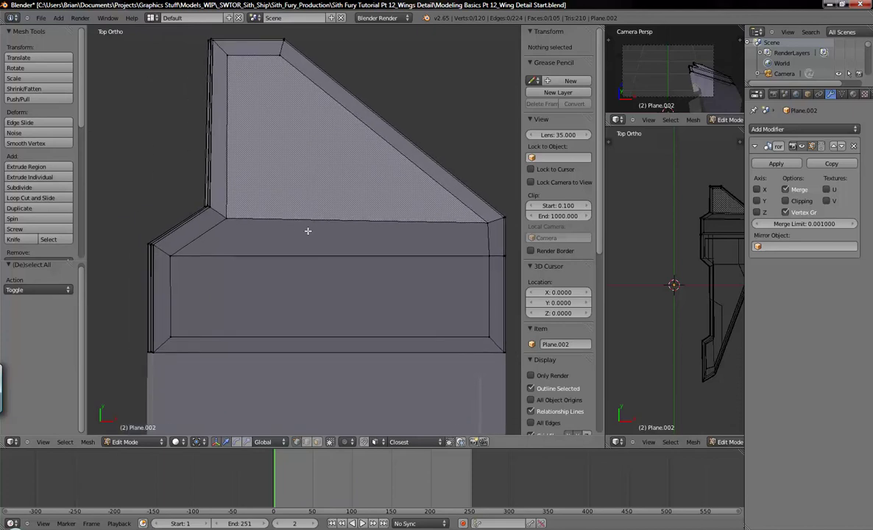
{"action": "right_click", "coordinate": [230, 219]}
{"action": "left_click_drag", "start_coordinate": [225, 180], "coordinate": [227, 185]}
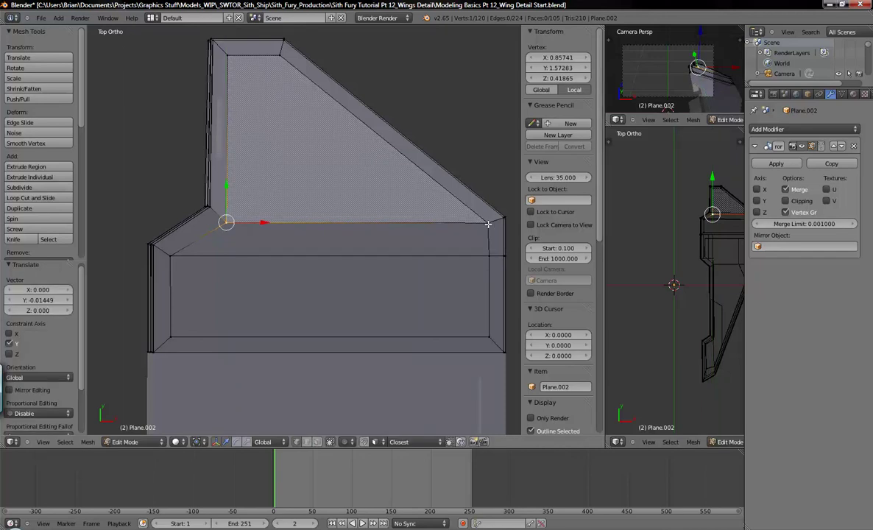
{"action": "right_click", "coordinate": [488, 224]}
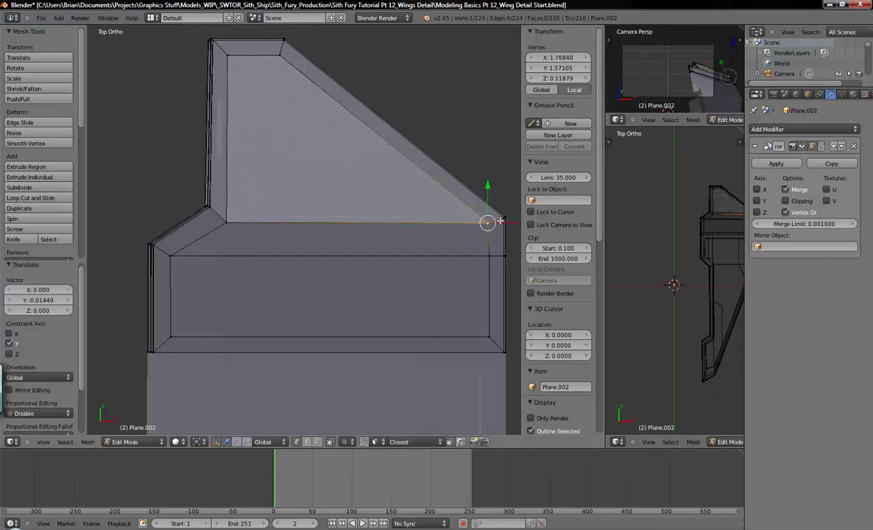
{"action": "right_click", "coordinate": [230, 221]}
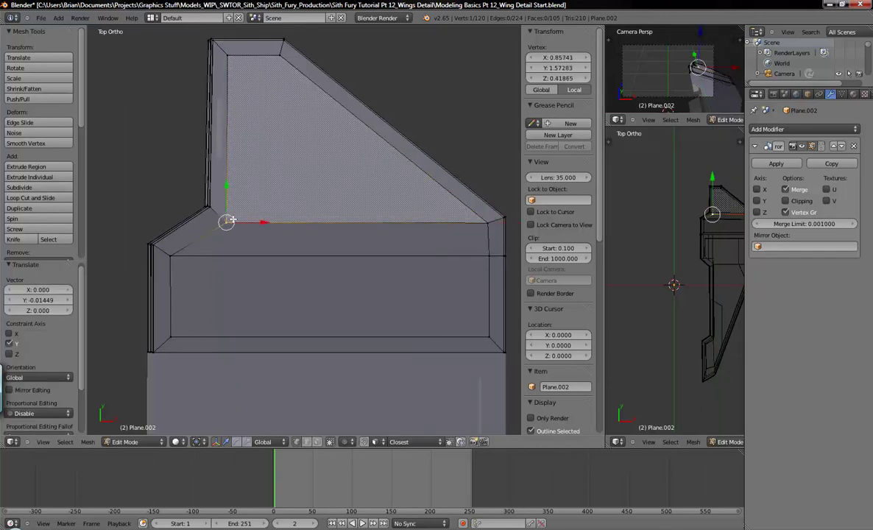
{"action": "middle_click_drag", "start_coordinate": [212, 195], "coordinate": [318, 260]}
{"action": "key", "text": "a"}
Slide the inset vertex at the slanted edge's rear corner slightly inward along the rear border edge and clear the selection
{"action": "key", "text": "KP_7"}
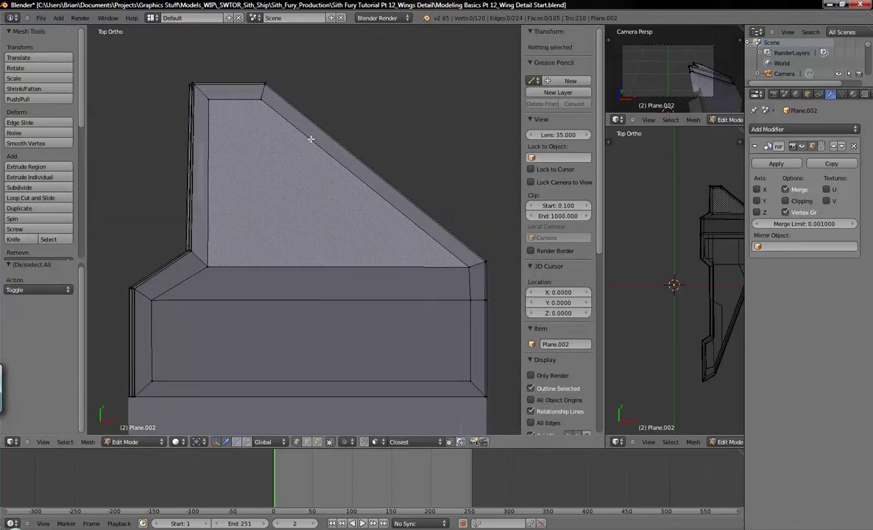
{"action": "right_click", "coordinate": [259, 101]}
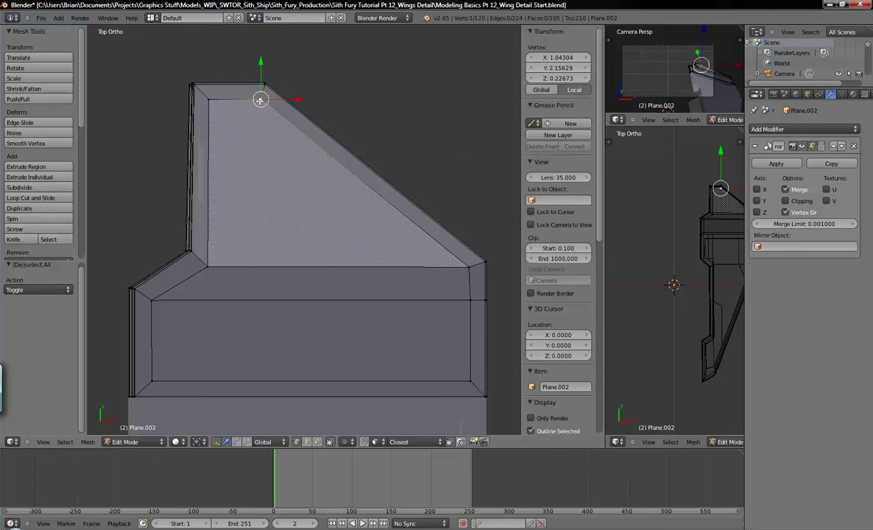
{"action": "key", "text": "shift+v"}
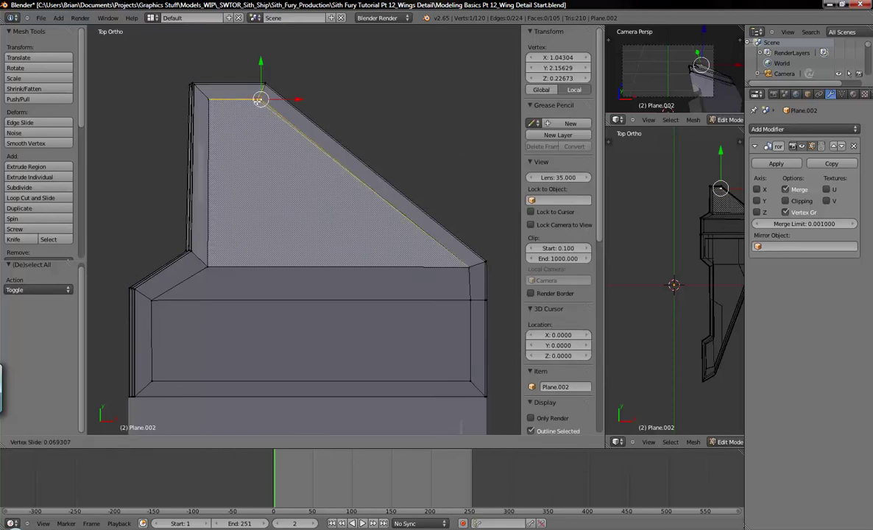
{"action": "left_click", "coordinate": [260, 103]}
{"action": "key", "text": "a"}
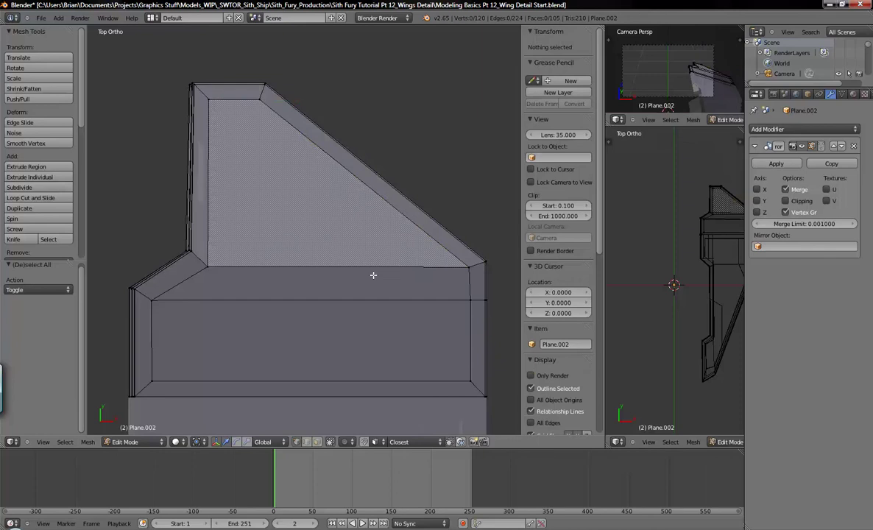
Compare the rear section's borders with the reference image and with the main wing's panel lines in wireframe
{"action": "scroll", "coordinate": [372, 276], "scroll_direction": "down", "scroll_amount": 3}
{"action": "middle_click_drag", "start_coordinate": [372, 281], "coordinate": [372, 306]}
{"action": "key", "text": "KP_7"}
{"action": "key", "text": "alt+Tab"}
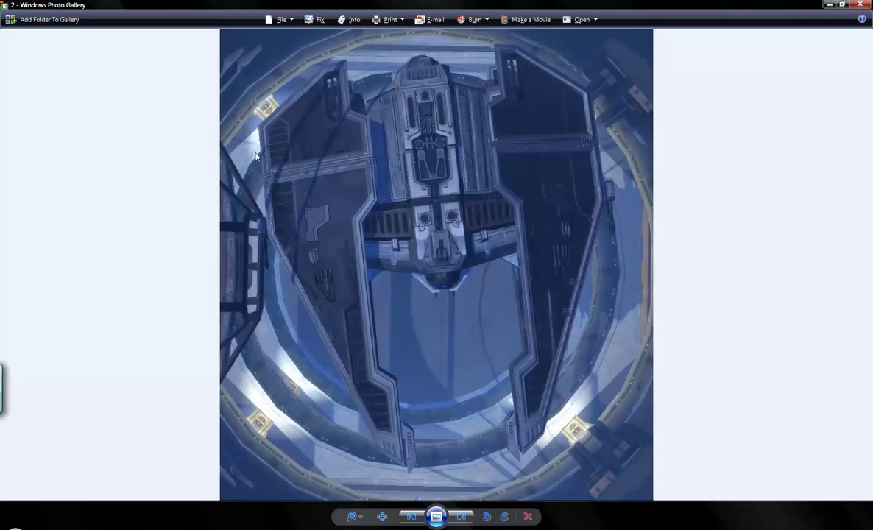
{"action": "key", "text": "alt+Tab"}
{"action": "scroll", "coordinate": [374, 228], "scroll_direction": "up", "scroll_amount": 3}
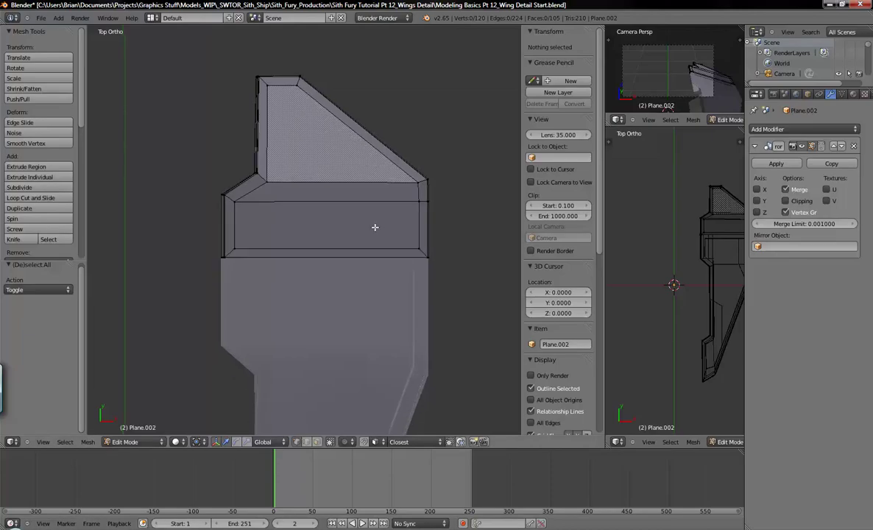
{"action": "key", "text": "z"}
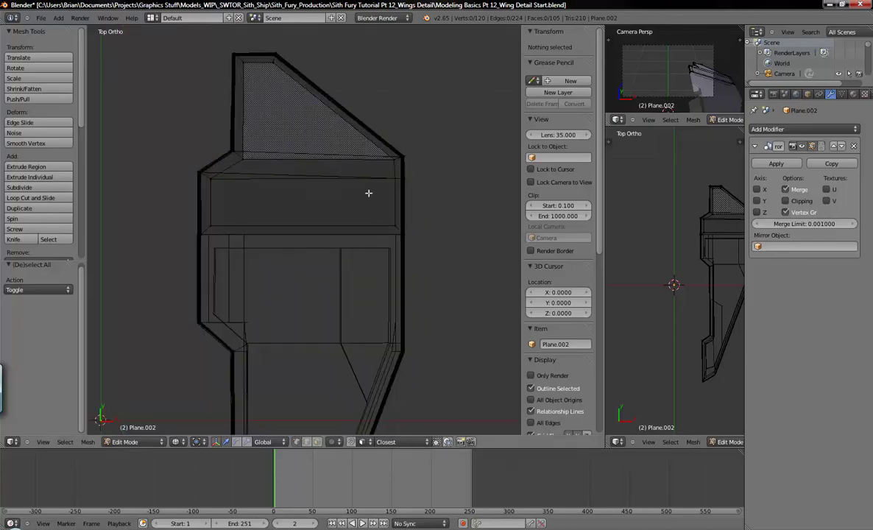
{"action": "key", "text": "z"}
{"action": "middle_click_drag", "start_coordinate": [357, 212], "coordinate": [359, 246], "text": "shift"}
{"action": "key", "text": "z"}
{"action": "key", "text": "z"}
{"action": "key", "text": "z"}
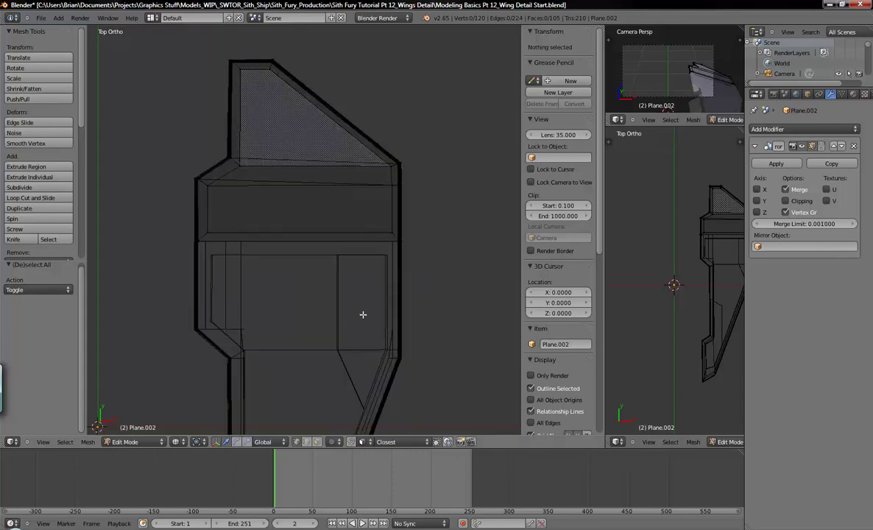
Leave mesh editing, select the main wing's Plane.006 object and turn on its wire display in solid shading
{"action": "key", "text": "Tab"}
{"action": "right_click", "coordinate": [390, 264]}
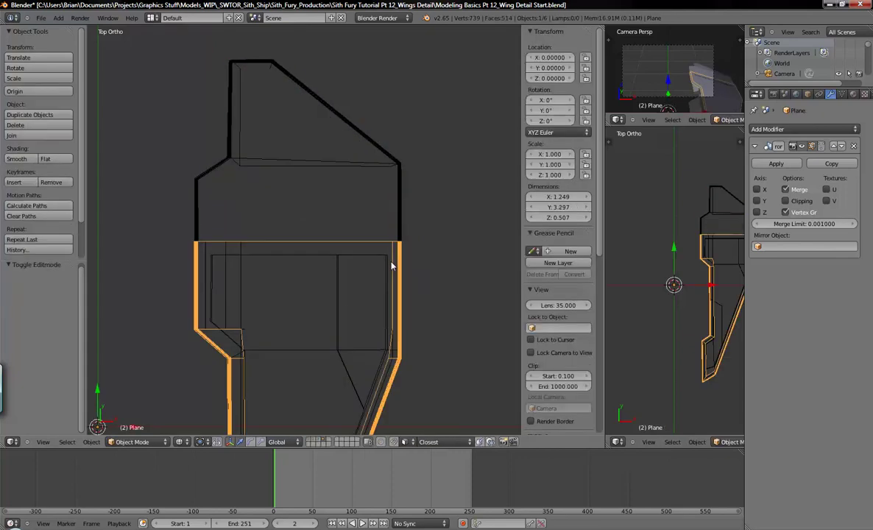
{"action": "right_click", "coordinate": [318, 242]}
{"action": "key", "text": "z"}
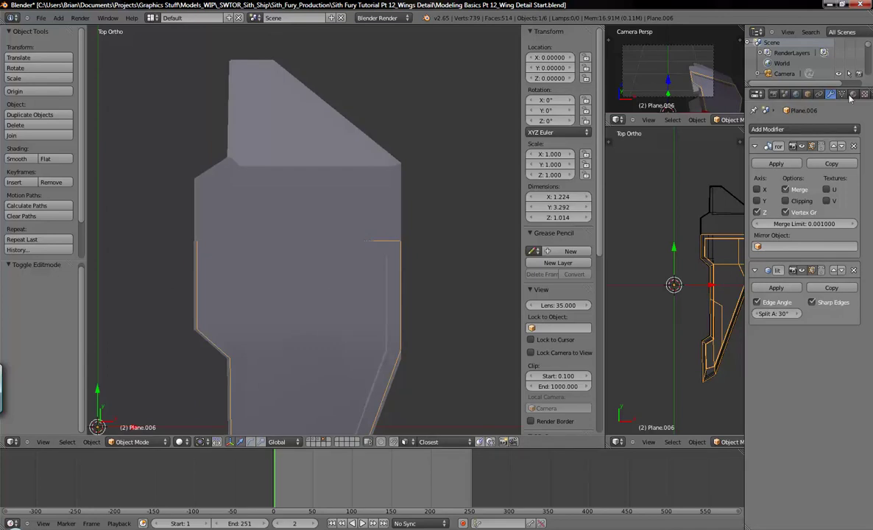
{"action": "left_click", "coordinate": [807, 95]}
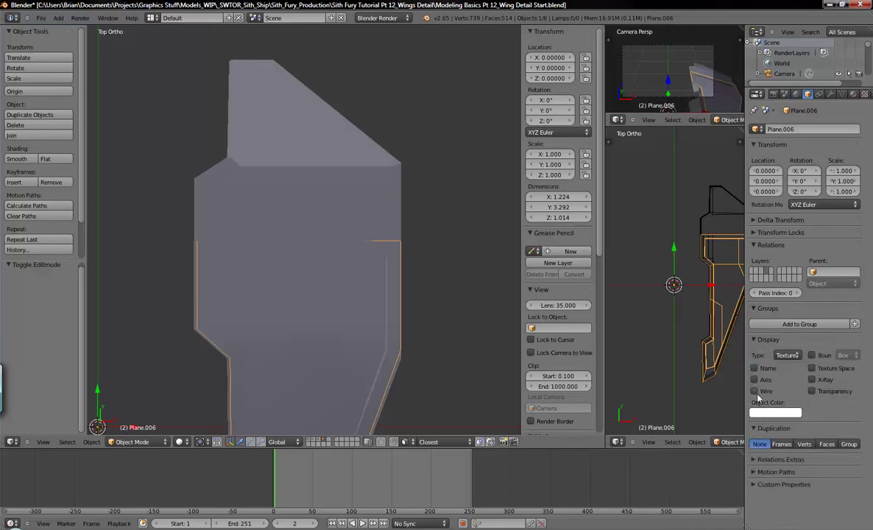
{"action": "left_click", "coordinate": [754, 391]}
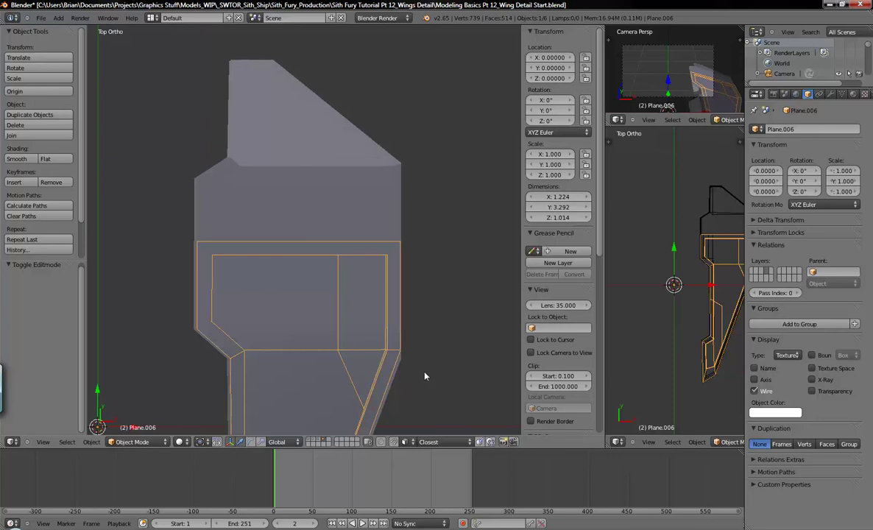
Check the reference, then cut the rear section mesh through along Y with an angle-constrained knife line aligned to the main wing's panel line
{"action": "right_click", "coordinate": [343, 186]}
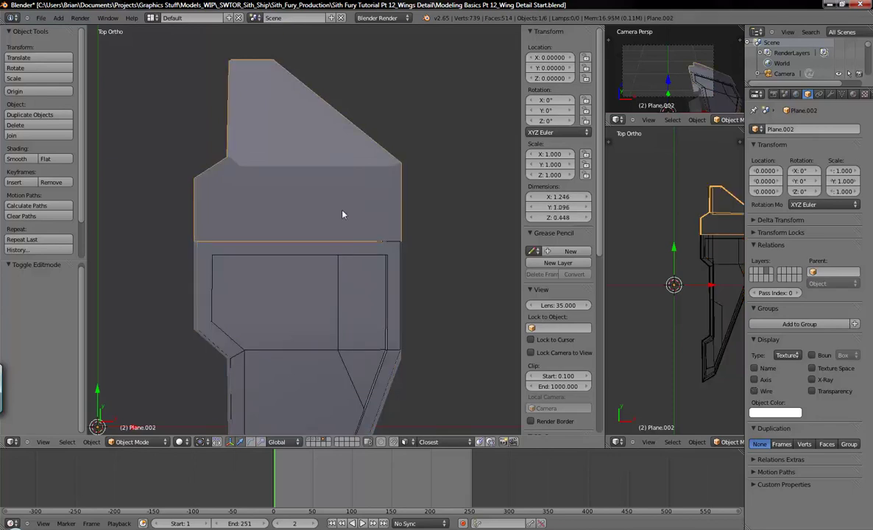
{"action": "key", "text": "alt+Tab"}
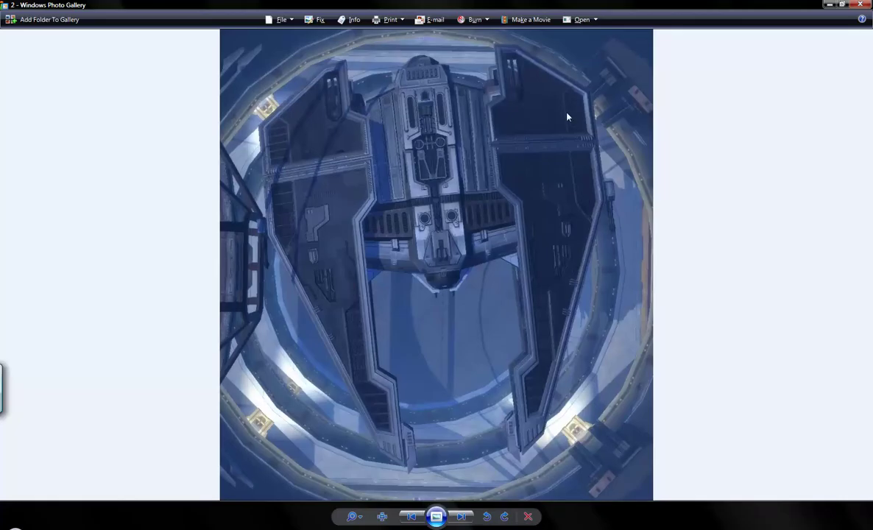
{"action": "key", "text": "alt+Tab"}
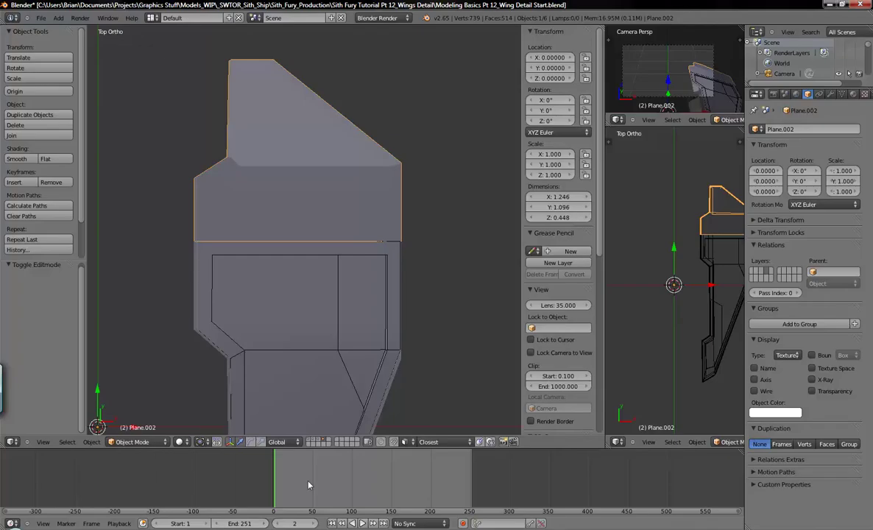
{"action": "key", "text": "Tab"}
{"action": "mouse_move", "coordinate": [304, 183]}
{"action": "middle_mouse_down", "text": "shift"}
{"action": "mouse_move", "coordinate": [318, 175]}
{"action": "mouse_move", "coordinate": [307, 181]}
{"action": "middle_mouse_up", "text": "shift"}
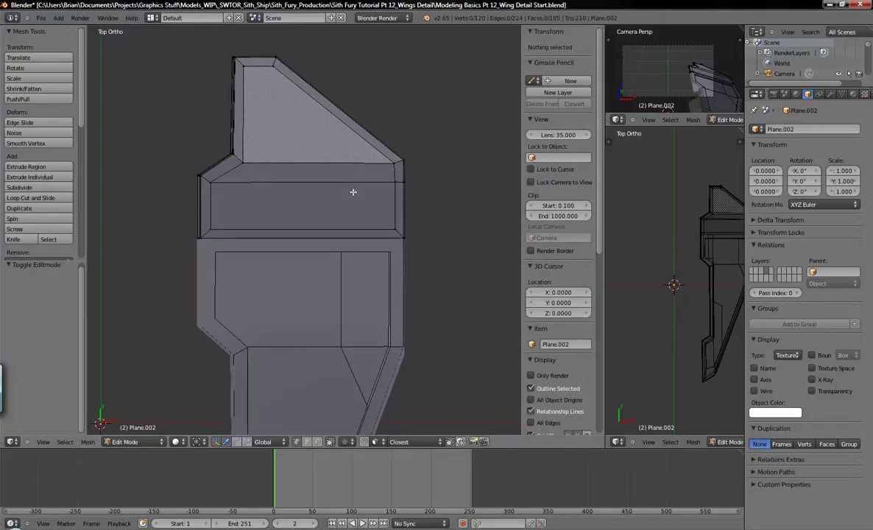
{"action": "key", "text": "k"}
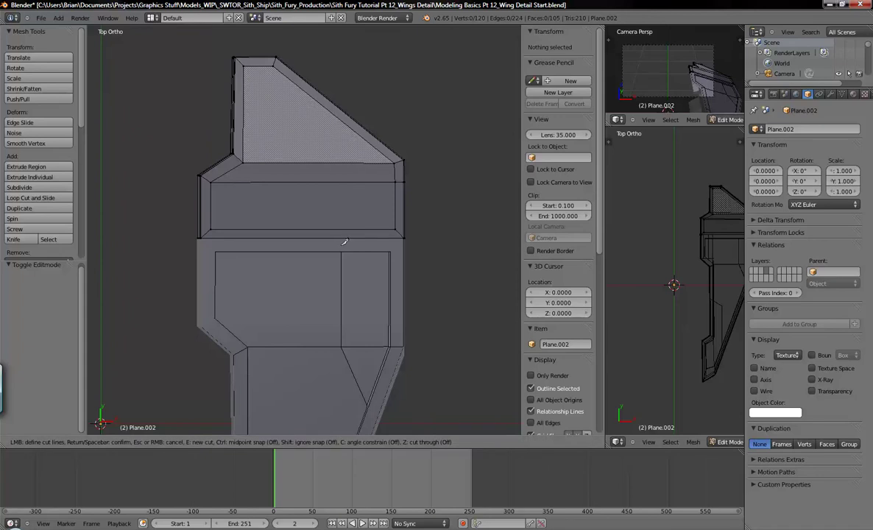
{"action": "left_click", "coordinate": [342, 240]}
{"action": "key", "text": "c"}
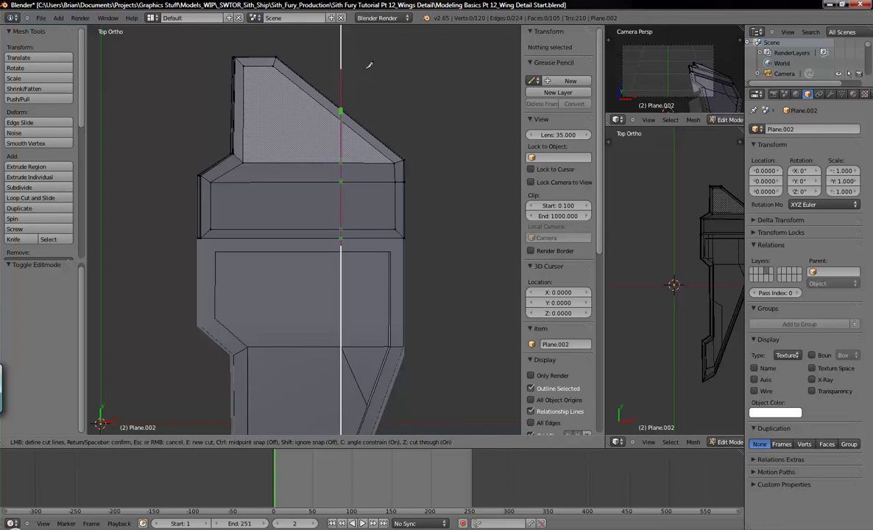
{"action": "key", "text": "Return"}
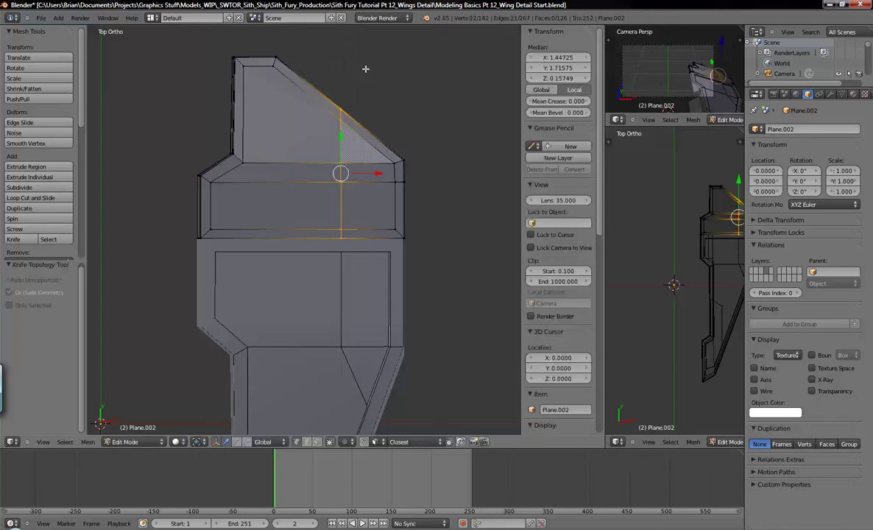
{"action": "key", "text": "a"}
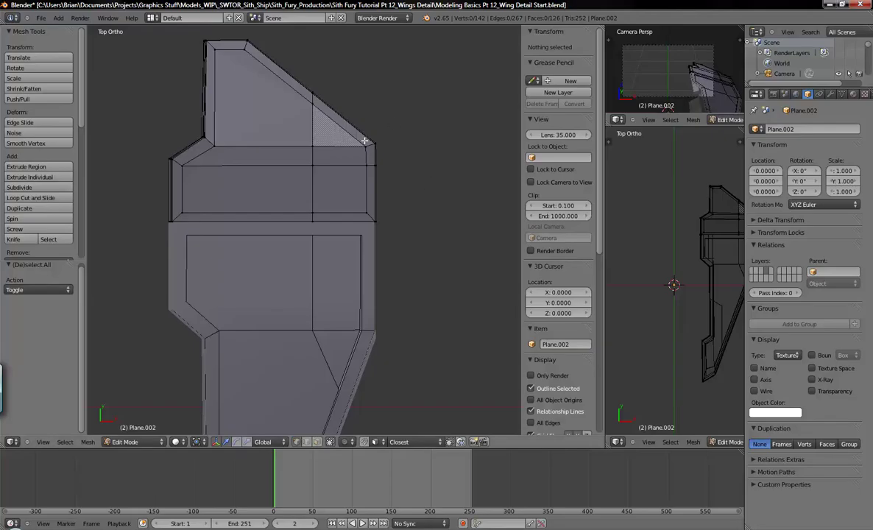
Knife a diagonal cut through the rear section from the new line's rear crease crossing to the slanted outer edge, then clear the selection
{"action": "scroll", "coordinate": [388, 175], "scroll_direction": "up", "scroll_amount": 1}
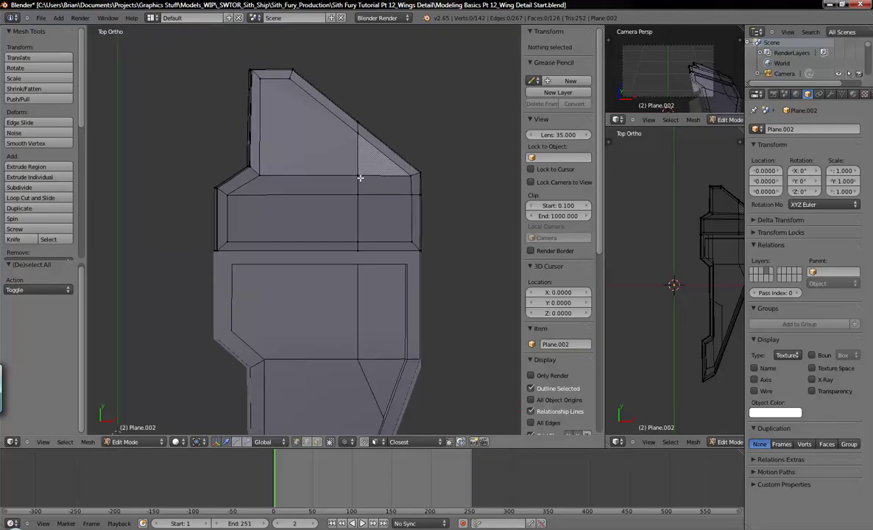
{"action": "key", "text": "k"}
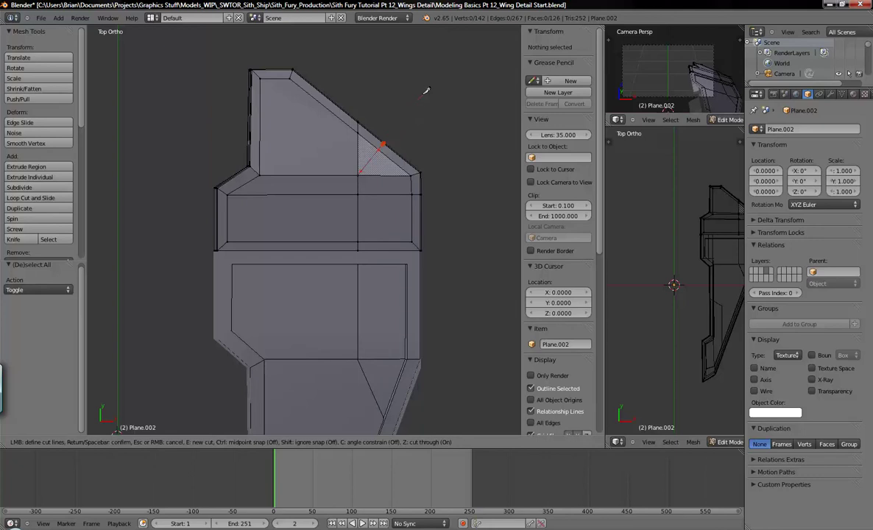
{"action": "key", "text": "Return"}
{"action": "key", "text": "a"}
Compare the rear section's narrow rear end with the recessed slot near the wing tip in the reference image
{"action": "scroll", "coordinate": [395, 226], "scroll_direction": "down", "scroll_amount": 2, "text": "shift"}
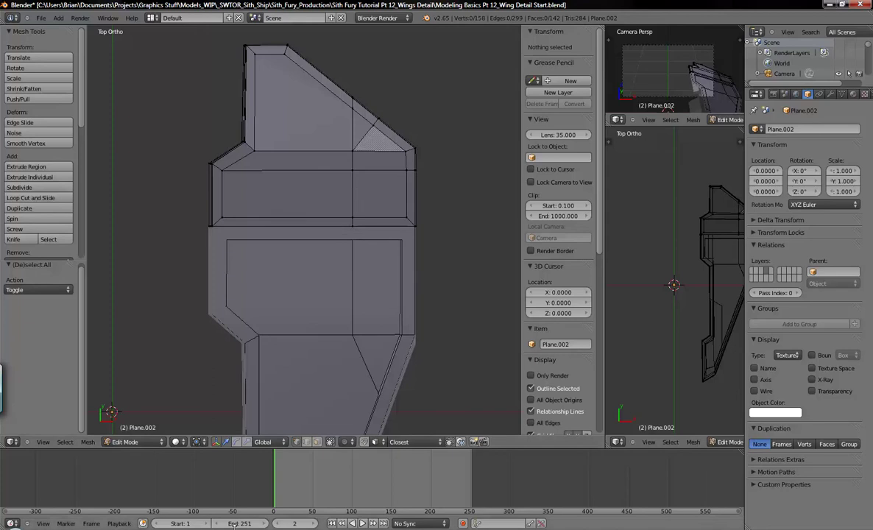
{"action": "key", "text": "alt+Tab"}
{"action": "scroll", "coordinate": [346, 134], "scroll_direction": "up", "scroll_amount": 5}
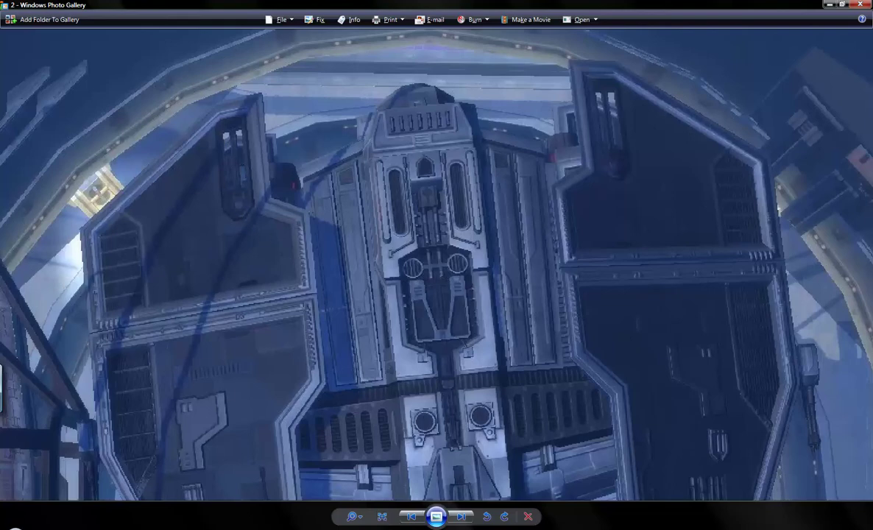
{"action": "key", "text": "alt+Tab"}
{"action": "scroll", "coordinate": [292, 188], "scroll_direction": "up", "scroll_amount": 5, "text": "shift"}
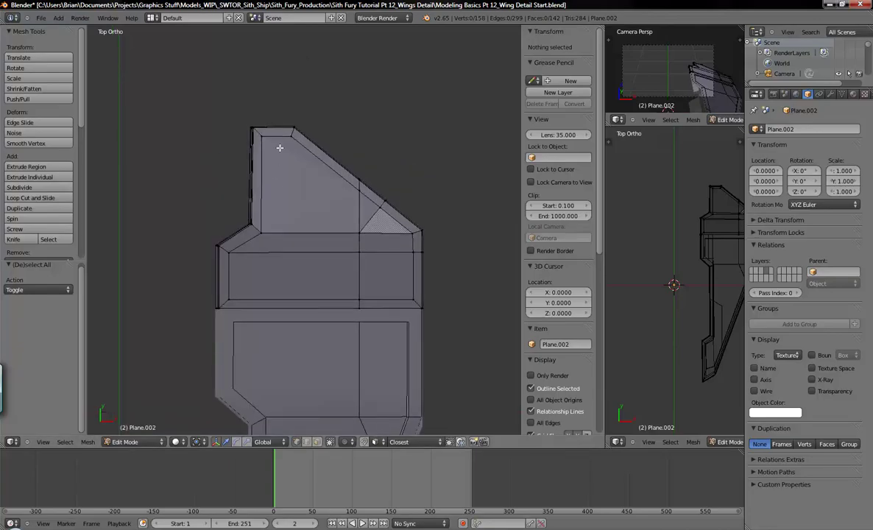
{"action": "key", "text": "k"}
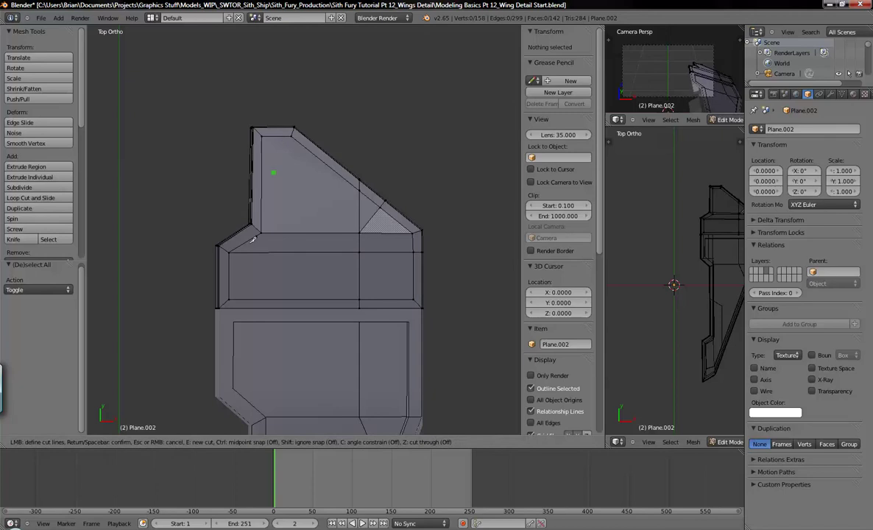
{"action": "key", "text": "alt+Tab"}
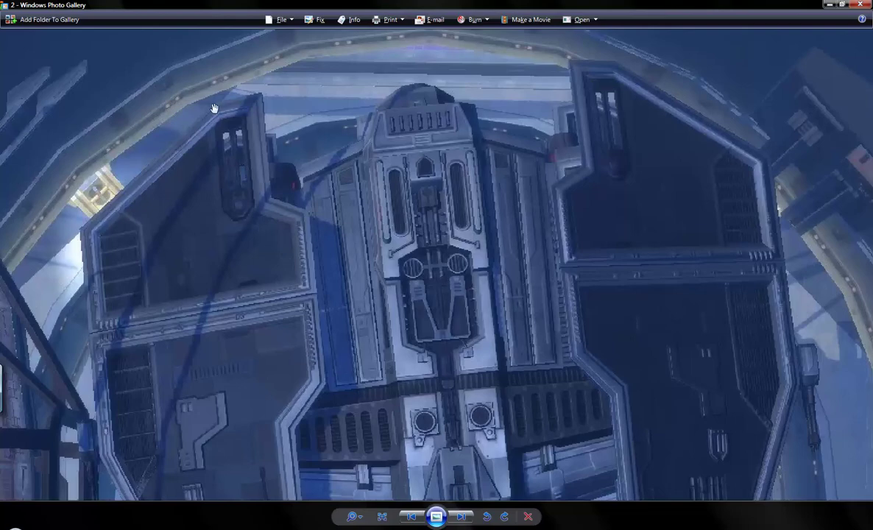
{"action": "key", "text": "alt+Tab"}
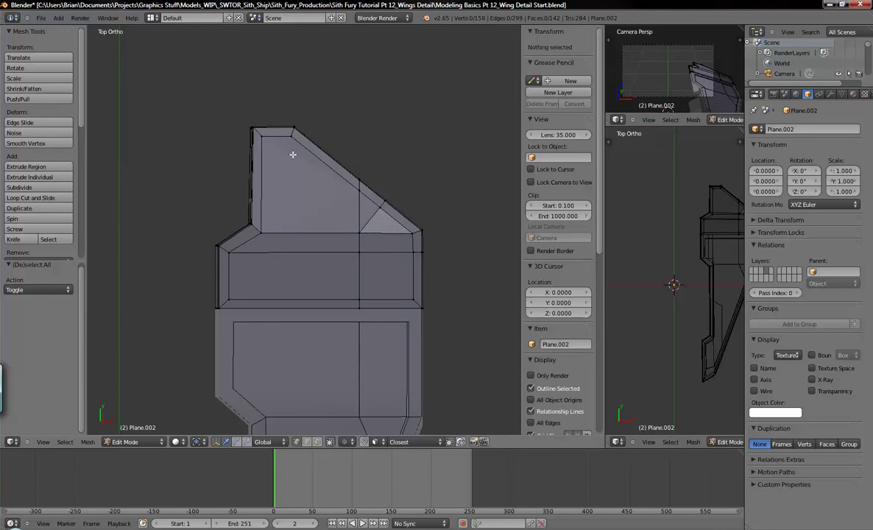
{"action": "key", "text": "k"}
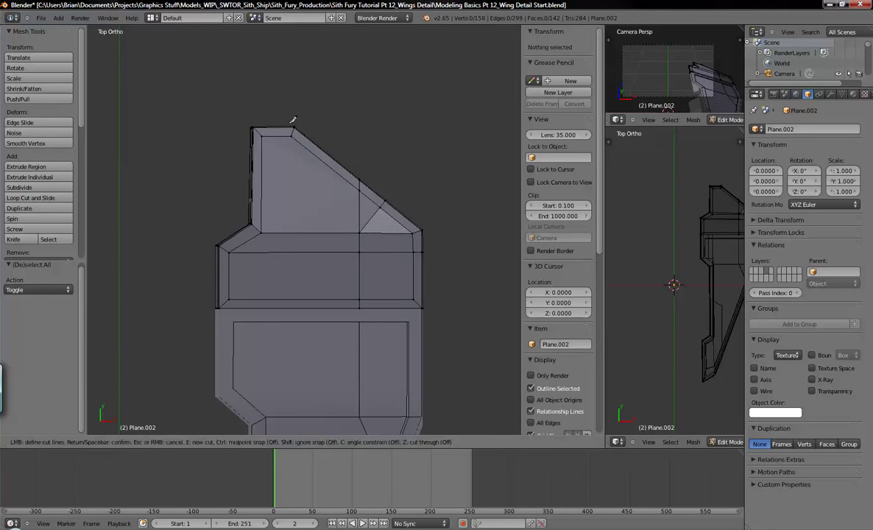
{"action": "left_click", "coordinate": [289, 130]}
{"action": "key", "text": "c"}
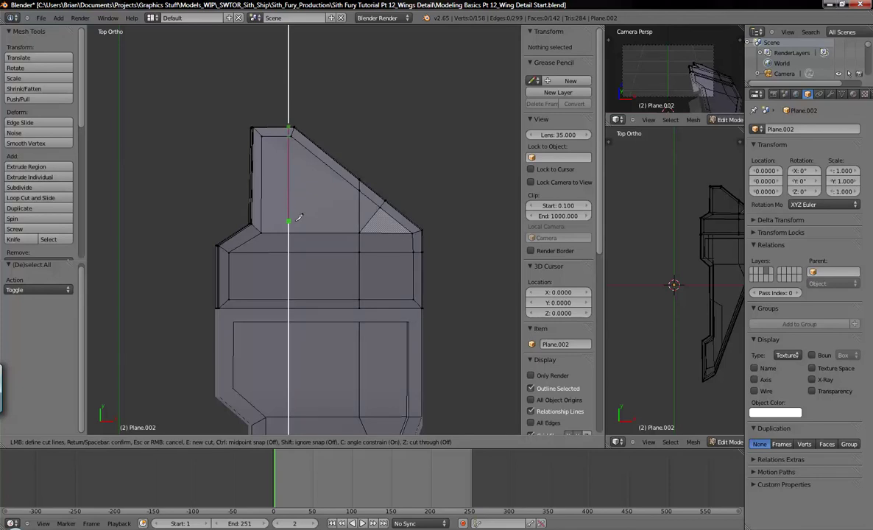
{"action": "key", "text": "Escape"}
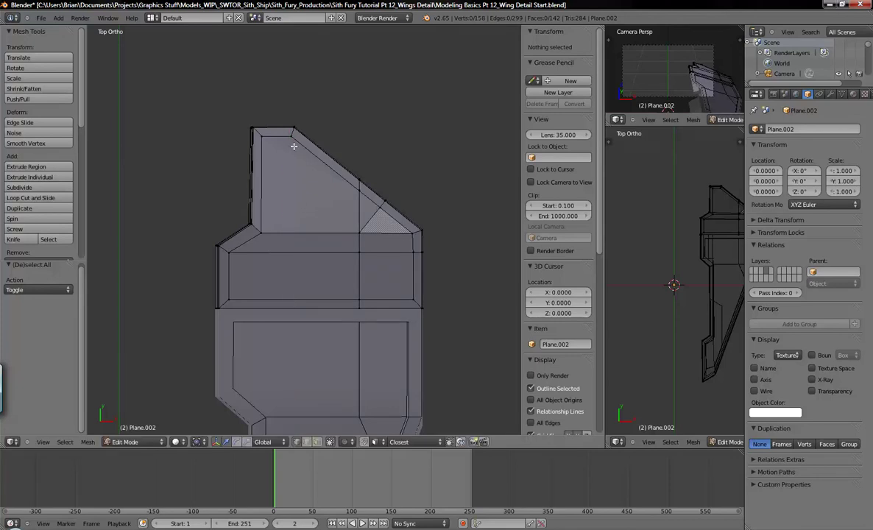
{"action": "key", "text": "k"}
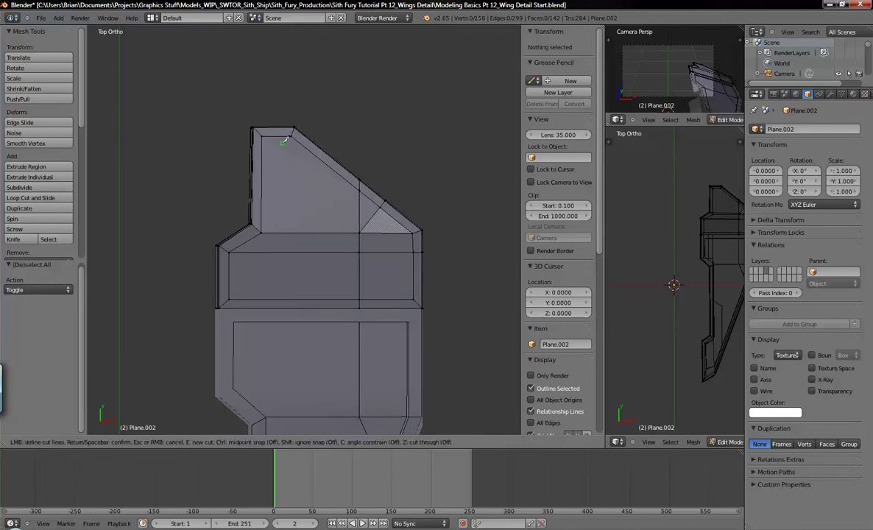
{"action": "left_click", "coordinate": [292, 135]}
{"action": "key", "text": "Escape"}
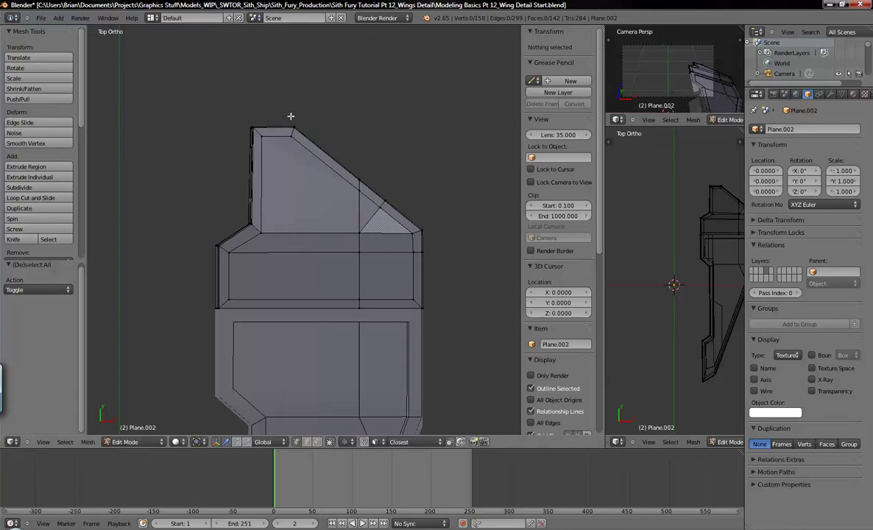
Try an angle-constrained knife cut along Y from the rear section's short rear edge to the crease, without cutting through, and undo it
{"action": "scroll", "coordinate": [290, 134], "scroll_direction": "up", "scroll_amount": 3}
{"action": "scroll", "coordinate": [306, 199], "scroll_direction": "up", "scroll_amount": 1}
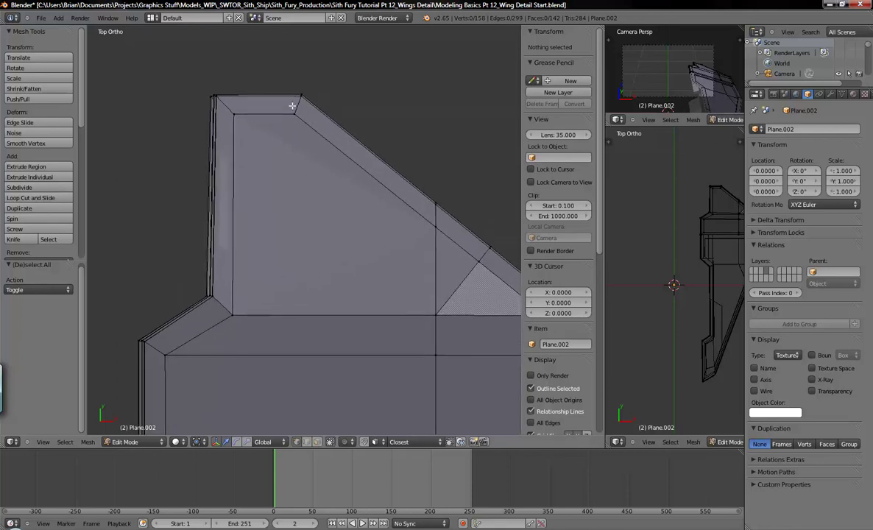
{"action": "key", "text": "k"}
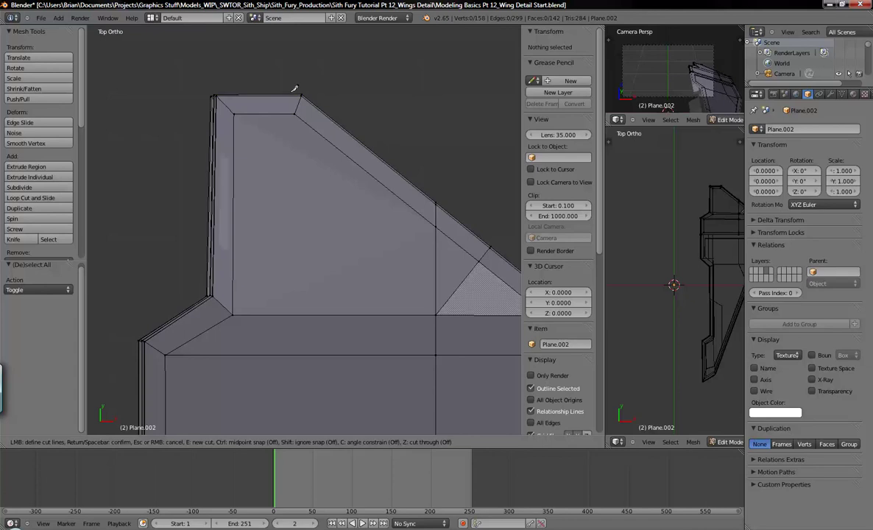
{"action": "left_click", "coordinate": [290, 95]}
{"action": "key", "text": "c"}
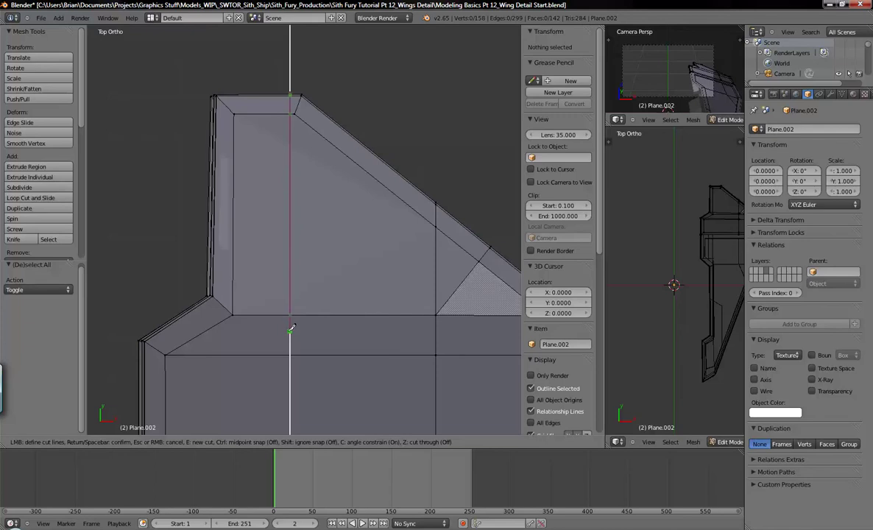
{"action": "left_click", "coordinate": [292, 337]}
{"action": "key", "text": "Return"}
{"action": "middle_click_drag", "start_coordinate": [358, 244], "coordinate": [295, 177]}
{"action": "scroll", "coordinate": [294, 178], "scroll_direction": "up", "scroll_amount": 3}
{"action": "middle_click_drag", "start_coordinate": [324, 150], "coordinate": [322, 178]}
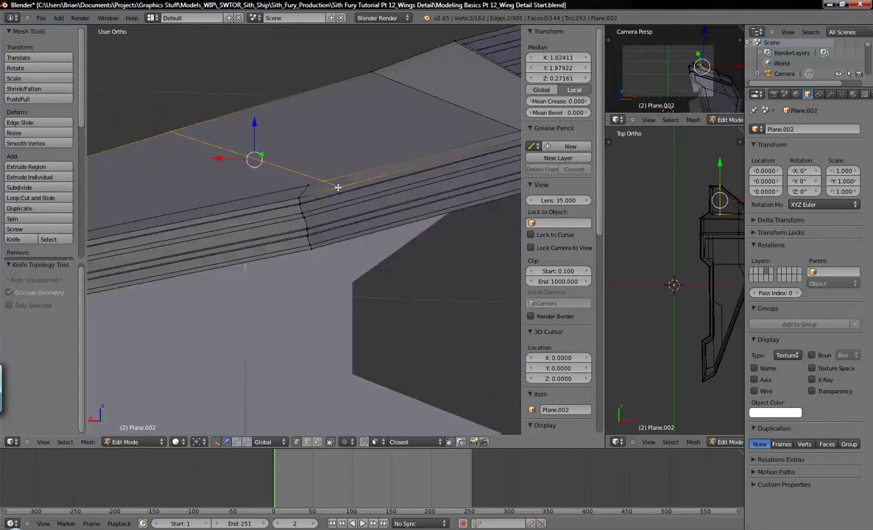
{"action": "key", "text": "ctrl+z"}
Knife the rear section through along Y with angle constraint and cut-through on, from just inside the rear edge's outer corner to the crease
{"action": "key", "text": "KP_7"}
{"action": "scroll", "coordinate": [334, 169], "scroll_direction": "down", "scroll_amount": 4}
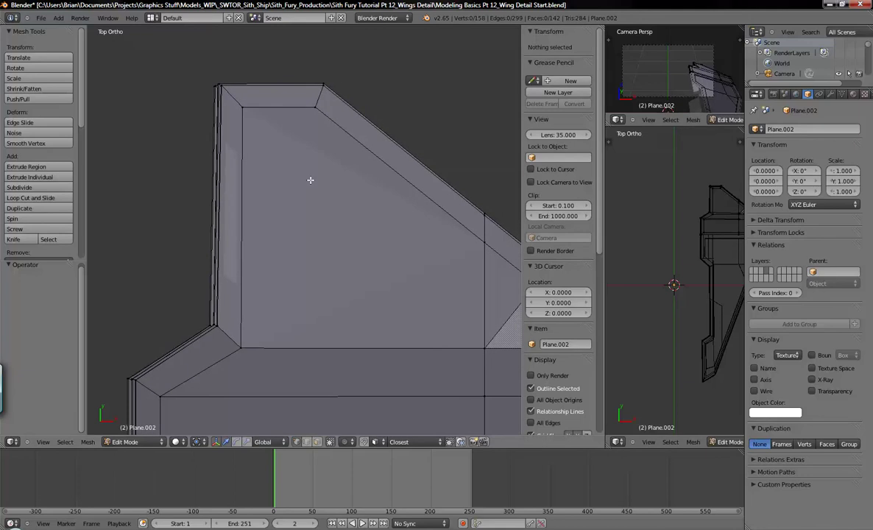
{"action": "key", "text": "k"}
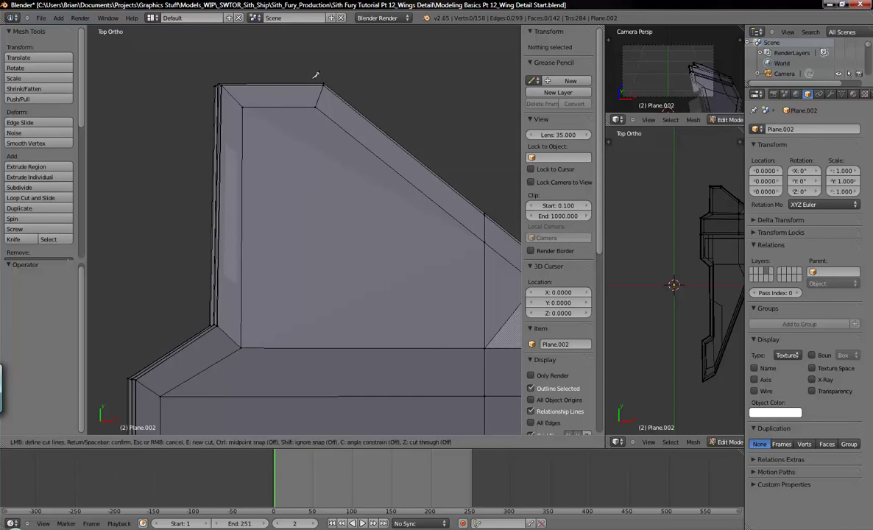
{"action": "key", "text": "c"}
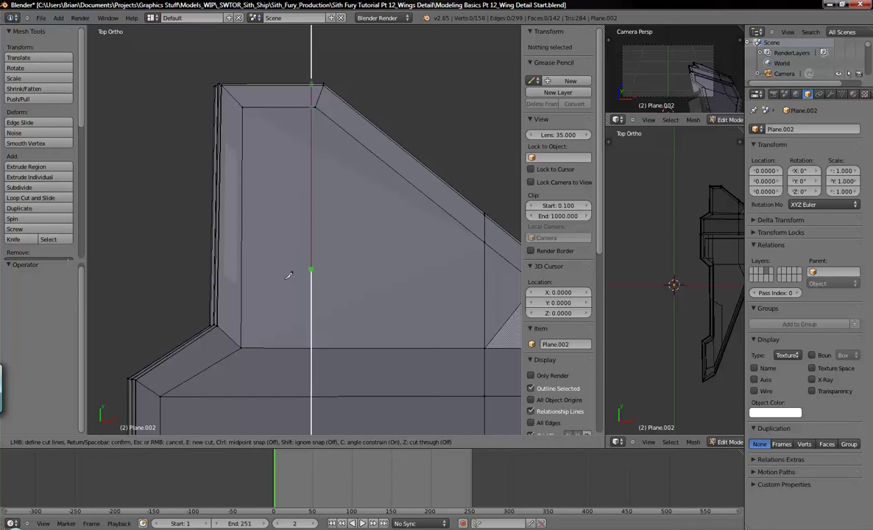
{"action": "left_click", "coordinate": [330, 365]}
{"action": "key", "text": "Return"}
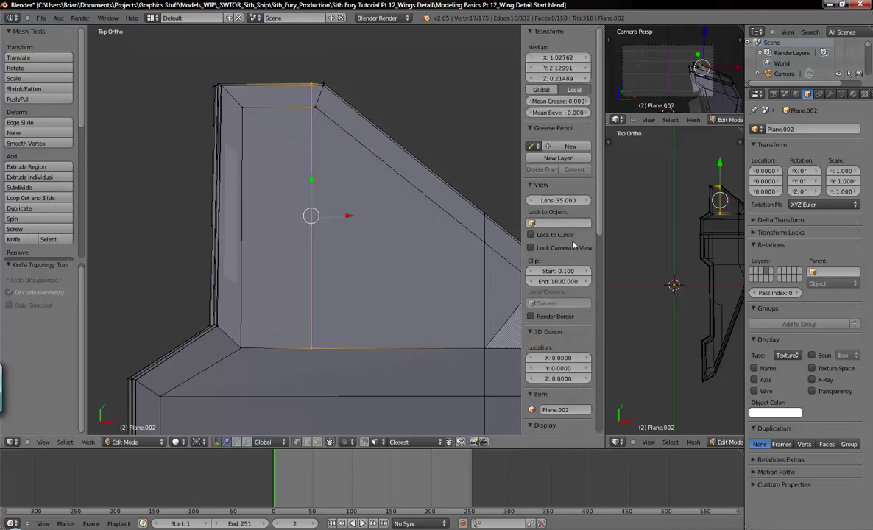
{"action": "middle_click_drag", "start_coordinate": [589, 221], "coordinate": [684, 180]}
{"action": "middle_click_drag", "start_coordinate": [346, 298], "coordinate": [359, 259], "text": "shift"}
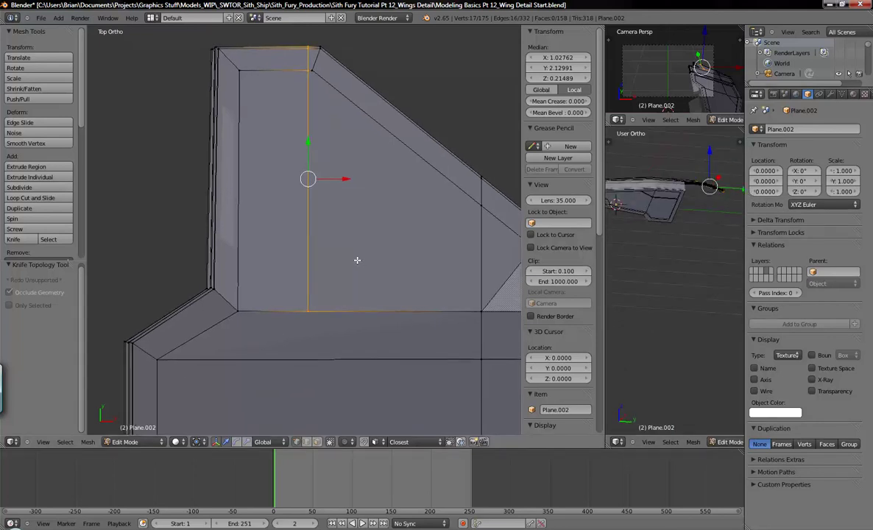
{"action": "scroll", "coordinate": [357, 259], "scroll_direction": "down", "scroll_amount": 3}
Check the reference, then knife through along X from the inner edge just behind the notch to the new Y line, and clear the selection
{"action": "key", "text": "alt+Tab"}
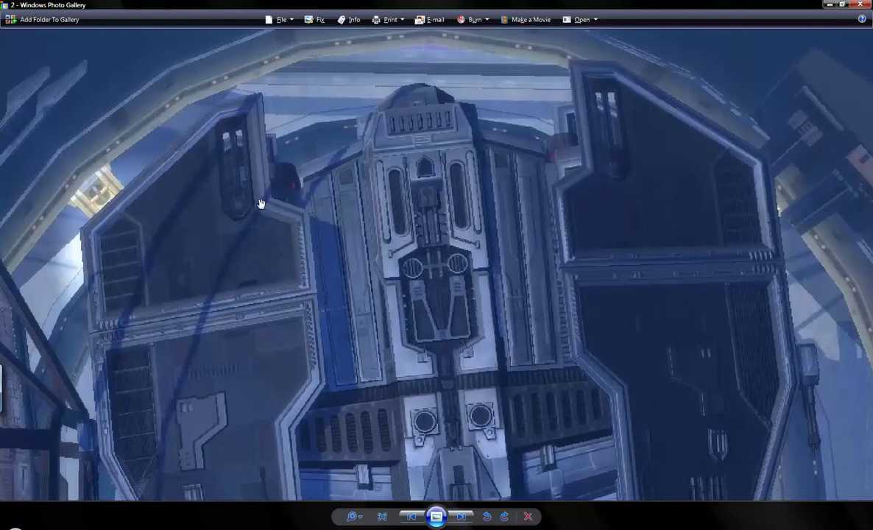
{"action": "key", "text": "alt+Tab"}
{"action": "middle_click_drag", "start_coordinate": [237, 269], "coordinate": [232, 245], "text": "shift"}
{"action": "key", "text": "k"}
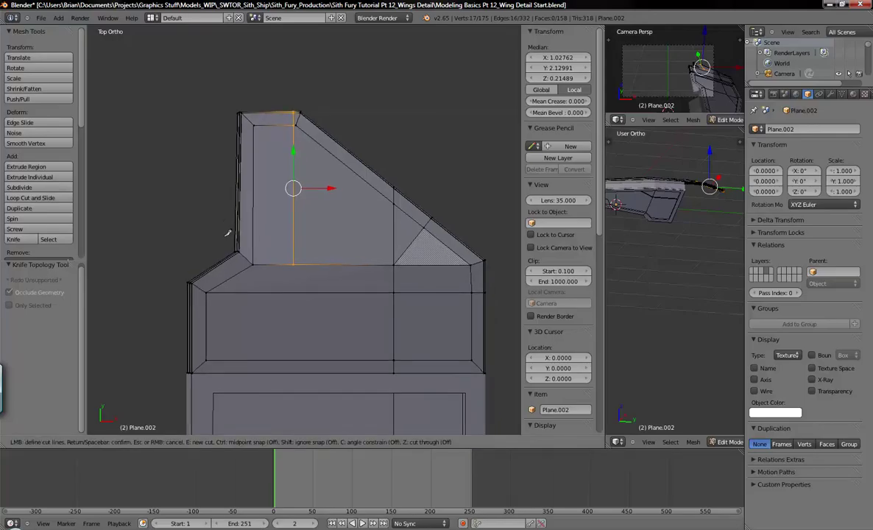
{"action": "left_click", "coordinate": [236, 244]}
{"action": "key", "text": "c"}
{"action": "left_click", "coordinate": [294, 244]}
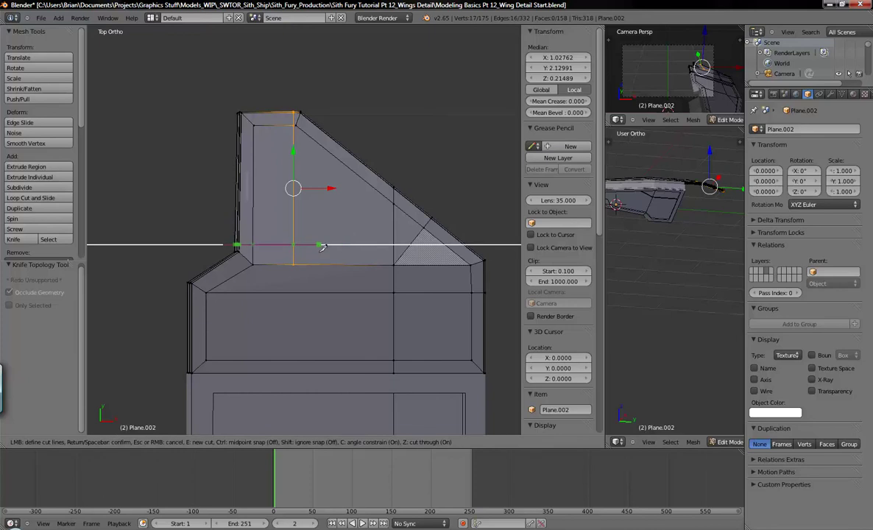
{"action": "key", "text": "Return"}
{"action": "key", "text": "a"}
{"action": "middle_click_drag", "start_coordinate": [331, 261], "coordinate": [307, 211]}
{"action": "middle_click_drag", "start_coordinate": [301, 253], "coordinate": [262, 143]}
{"action": "key", "text": "KP_7"}
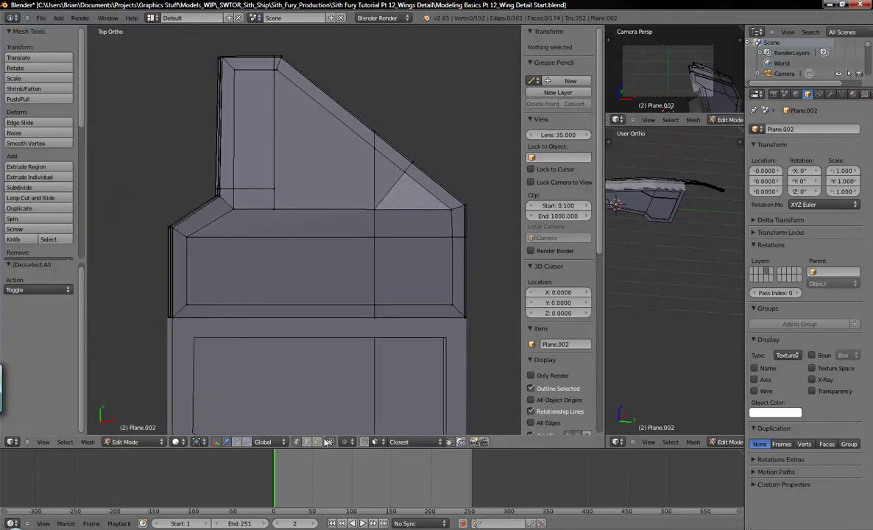
Check the reference, switch to face selection and select all the top faces inside the rear section's border
{"action": "key", "text": "alt+Tab"}
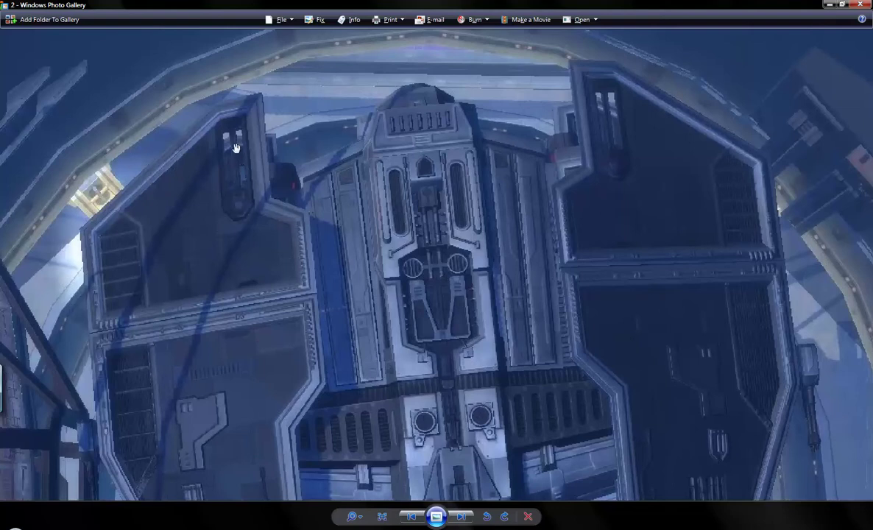
{"action": "key", "text": "alt+Tab"}
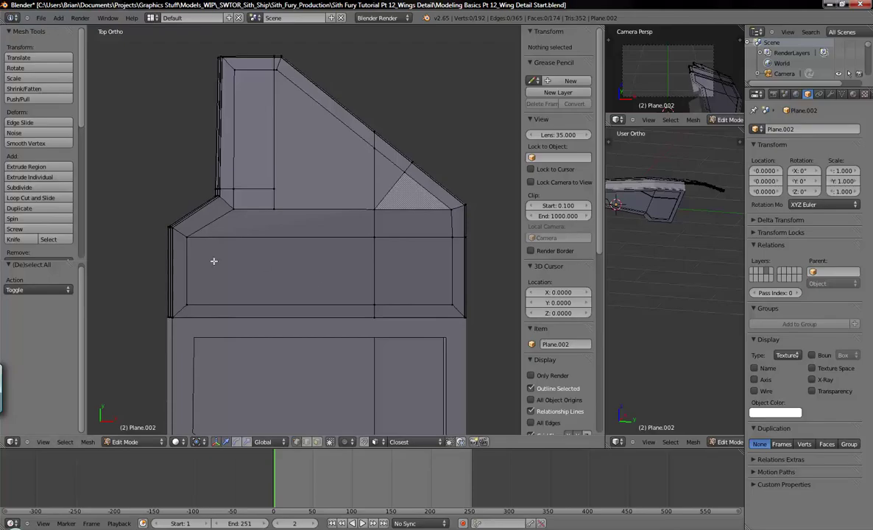
{"action": "left_click", "coordinate": [317, 441]}
{"action": "right_click", "coordinate": [277, 262]}
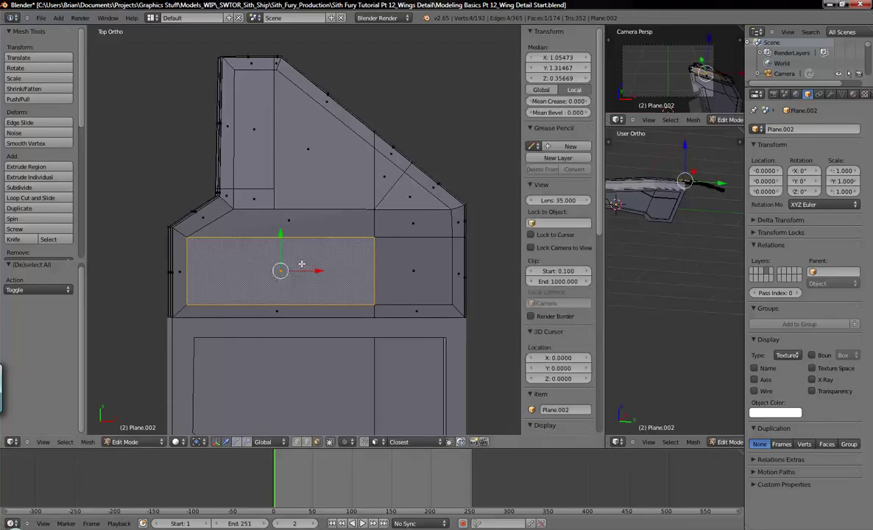
{"action": "right_click", "coordinate": [405, 249], "text": "shift"}
{"action": "right_click", "coordinate": [391, 213], "text": "shift"}
{"action": "right_click", "coordinate": [390, 188], "text": "shift"}
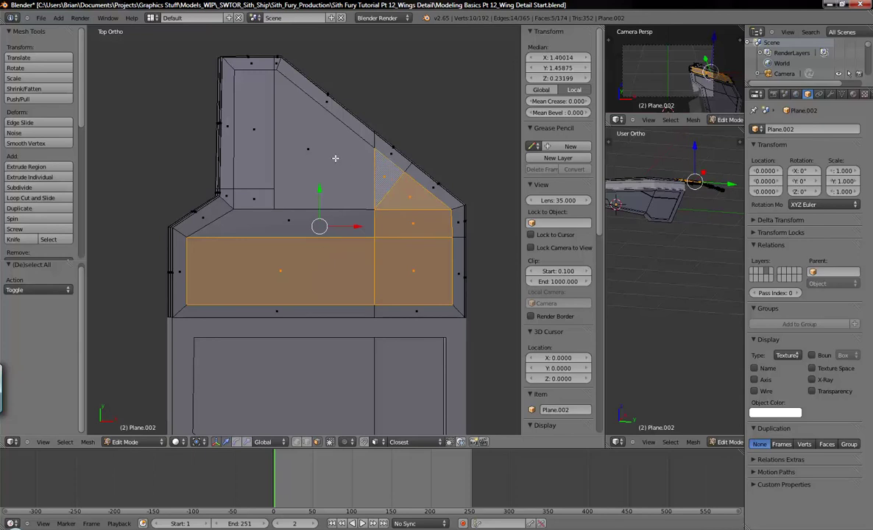
{"action": "right_click", "coordinate": [313, 147], "text": "shift"}
{"action": "right_click", "coordinate": [258, 123], "text": "shift"}
{"action": "right_click", "coordinate": [253, 195], "text": "shift"}
{"action": "right_click", "coordinate": [283, 247], "text": "shift"}
{"action": "right_click", "coordinate": [292, 251], "text": "shift"}
{"action": "right_click", "coordinate": [294, 254], "text": "shift"}
Try extruding the selected panel faces inward by 0.0126 along their normal, and undo it
{"action": "middle_click_drag", "start_coordinate": [380, 339], "coordinate": [310, 225]}
{"action": "key", "text": "e"}
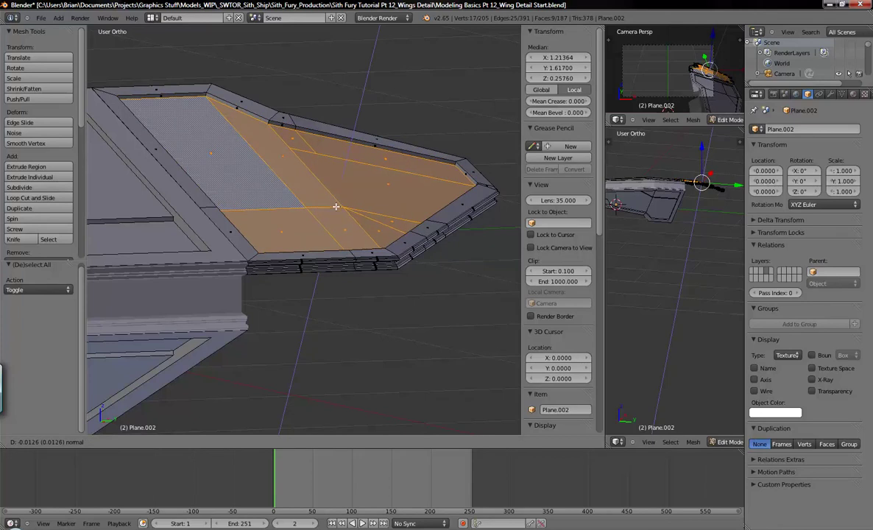
{"action": "left_click", "coordinate": [335, 206]}
{"action": "middle_click_drag", "start_coordinate": [336, 206], "coordinate": [345, 197]}
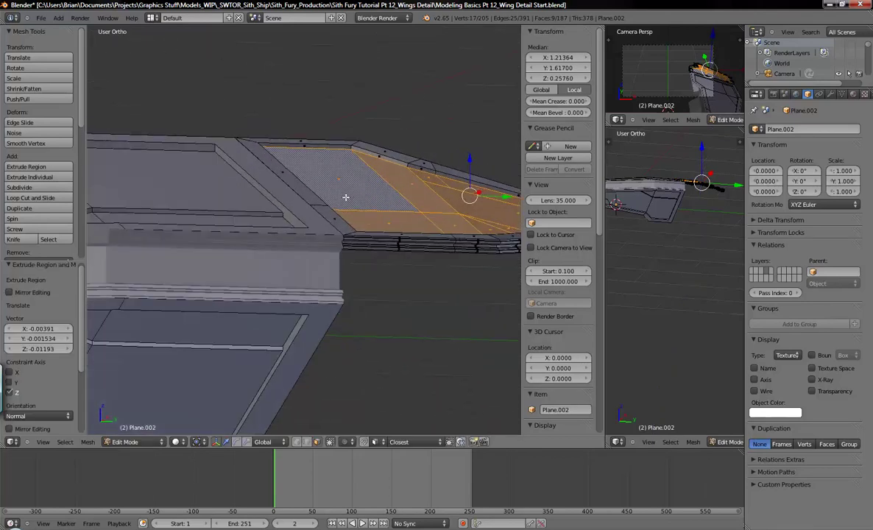
{"action": "key", "text": "ctrl+z"}
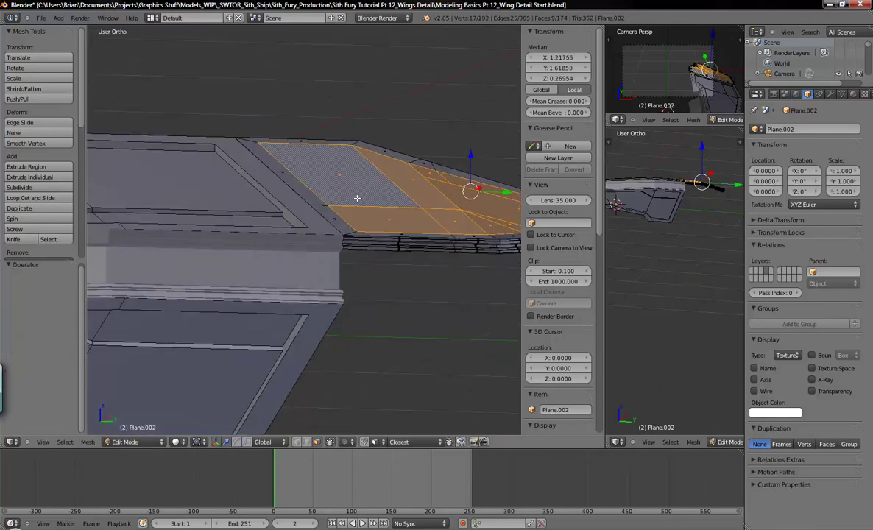
Extrude the selected panel faces inward by 0.0174 along their normal and compare the recess with the reference image
{"action": "right_click", "coordinate": [357, 198], "text": "shift"}
{"action": "right_click", "coordinate": [342, 183], "text": "shift"}
{"action": "middle_click_drag", "start_coordinate": [415, 190], "coordinate": [334, 199]}
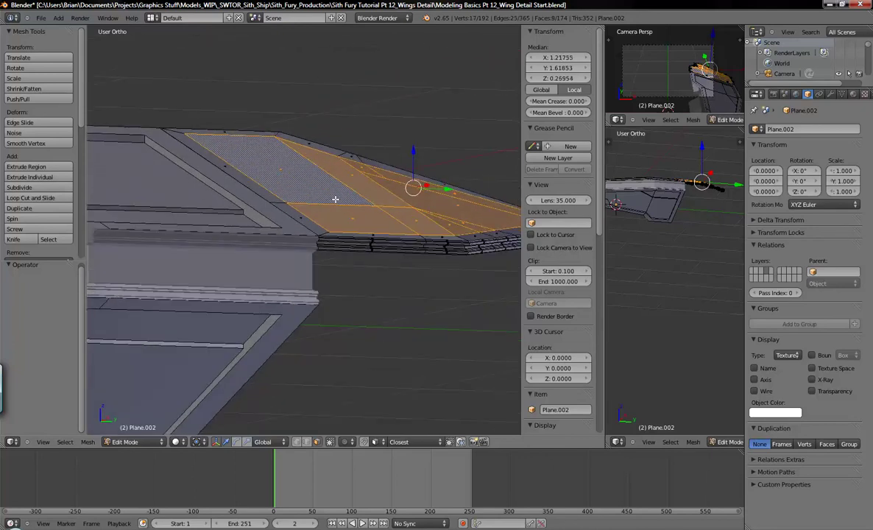
{"action": "key", "text": "e"}
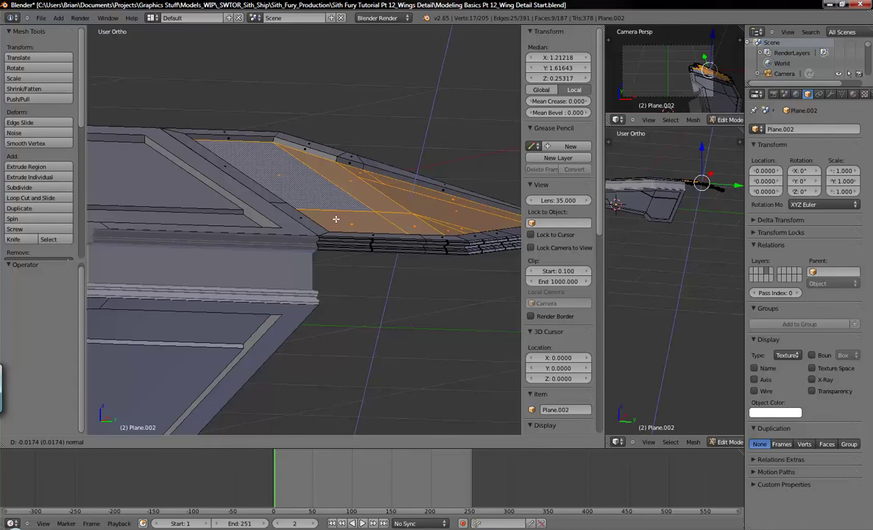
{"action": "left_click", "coordinate": [336, 219]}
{"action": "middle_click_drag", "start_coordinate": [343, 187], "coordinate": [428, 270]}
{"action": "middle_click_drag", "start_coordinate": [374, 342], "coordinate": [390, 324]}
{"action": "key", "text": "alt+Tab"}
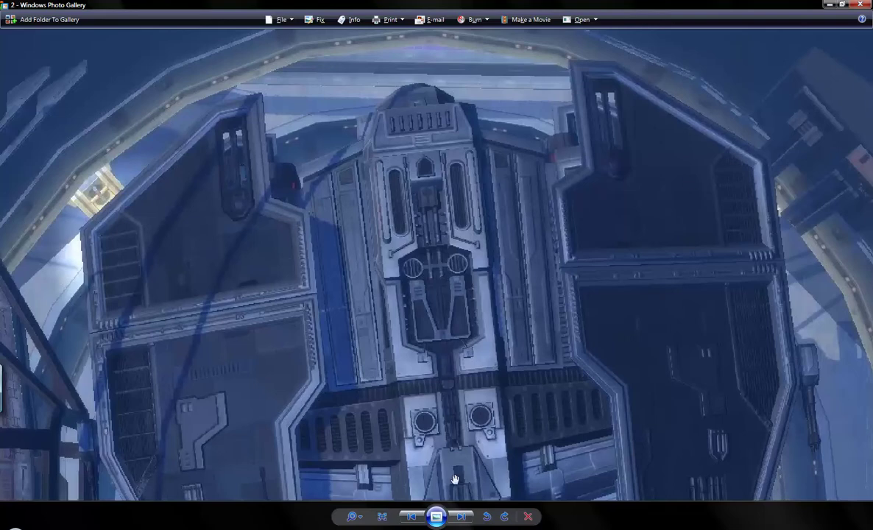
{"action": "key", "text": "alt+Tab"}
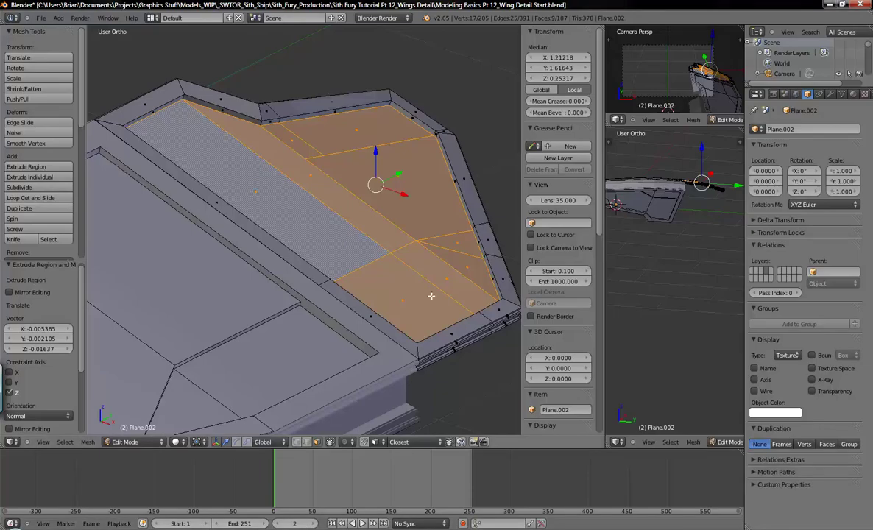
Select only the rear section's recessed panel faces at its outer front corner, extrude them inward by about 0.013 along their normal, and clear the selection
{"action": "key", "text": "a"}
{"action": "right_click", "coordinate": [409, 293]}
{"action": "key", "text": "KP_7"}
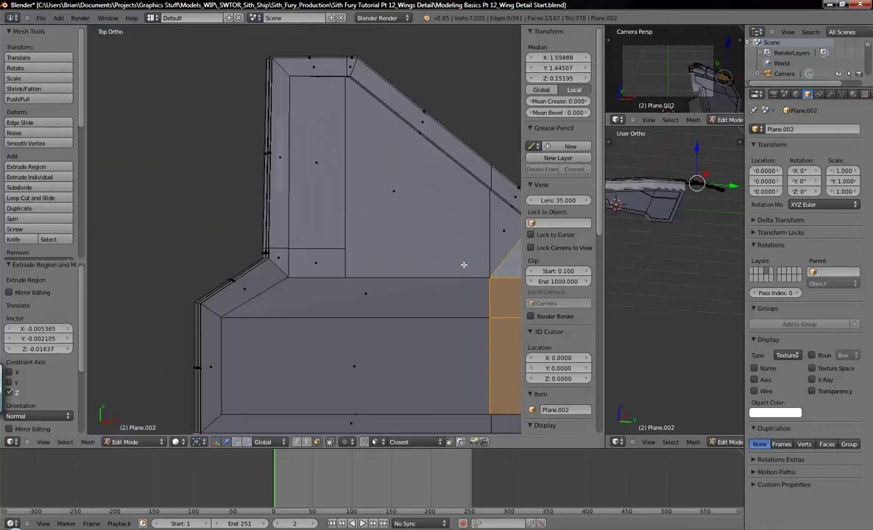
{"action": "scroll", "coordinate": [463, 264], "scroll_direction": "down", "scroll_amount": 2}
{"action": "middle_click_drag", "start_coordinate": [462, 259], "coordinate": [368, 207], "text": "shift"}
{"action": "middle_click_drag", "start_coordinate": [413, 287], "coordinate": [368, 210]}
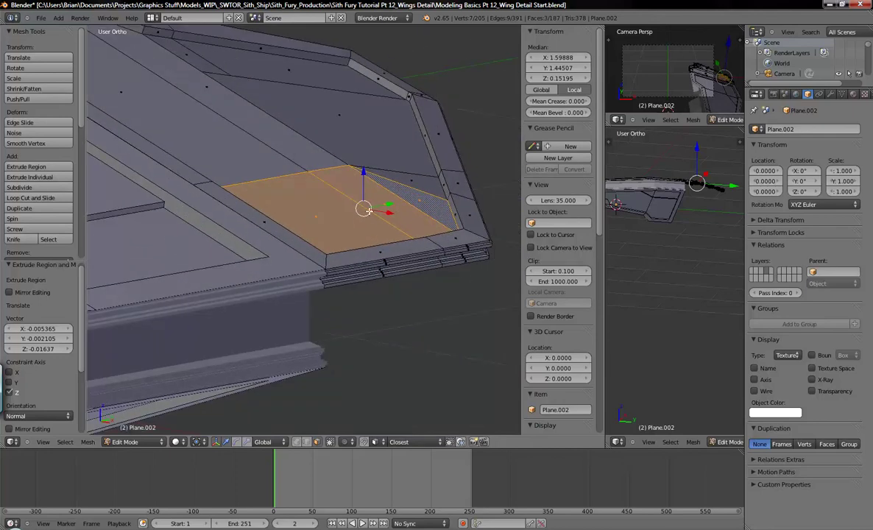
{"action": "key", "text": "e"}
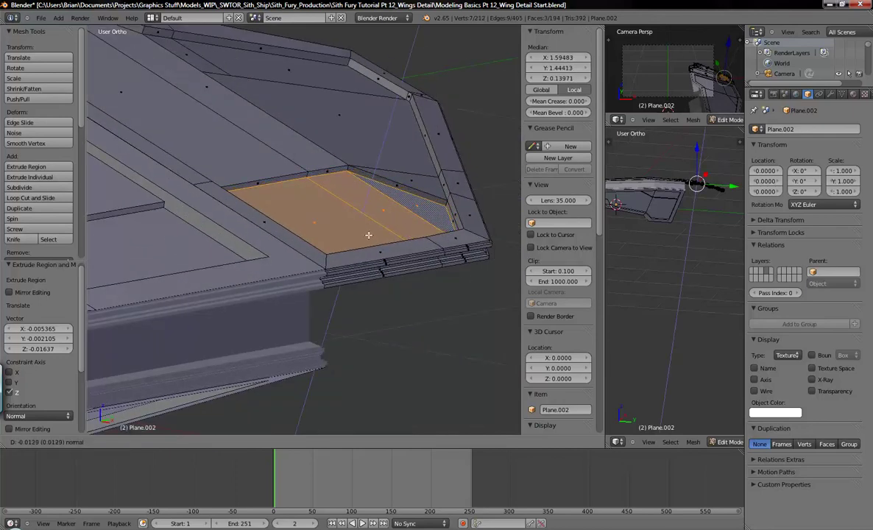
{"action": "left_click", "coordinate": [372, 233]}
{"action": "key", "text": "a"}
{"action": "middle_click_drag", "start_coordinate": [371, 233], "coordinate": [350, 278]}
{"action": "middle_click_drag", "start_coordinate": [291, 213], "coordinate": [271, 293]}
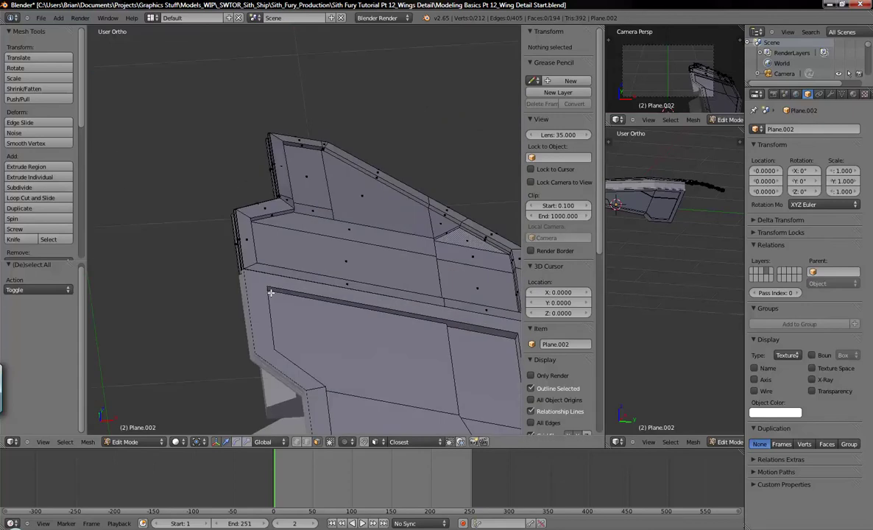
Examine the narrow recessed face at the rear section's tip and compare it with the slot in the reference image
{"action": "middle_click_drag", "start_coordinate": [321, 203], "coordinate": [340, 293]}
{"action": "right_click", "coordinate": [321, 261]}
{"action": "middle_click_drag", "start_coordinate": [320, 261], "coordinate": [412, 253]}
{"action": "scroll", "coordinate": [368, 238], "scroll_direction": "up", "scroll_amount": 3}
{"action": "key", "text": "KP_7"}
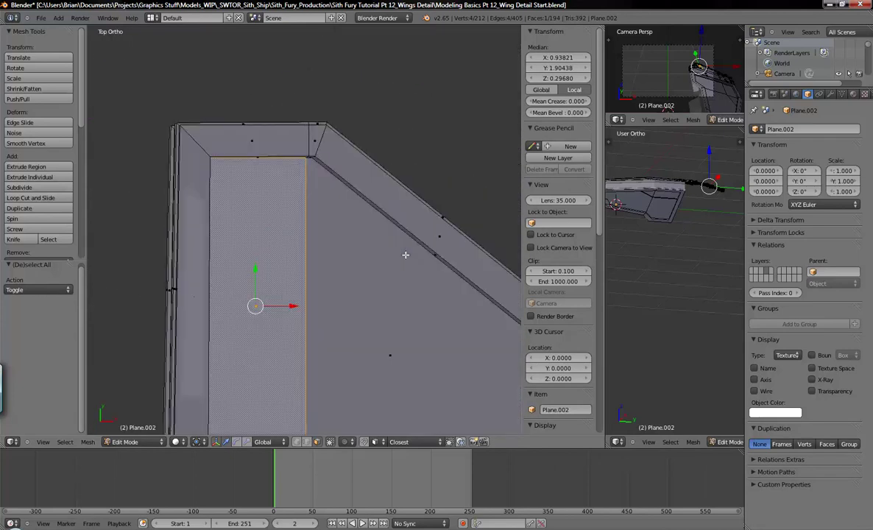
{"action": "scroll", "coordinate": [357, 220], "scroll_direction": "down", "scroll_amount": 3}
{"action": "key", "text": "a"}
{"action": "middle_click_drag", "start_coordinate": [354, 201], "coordinate": [340, 155], "text": "shift"}
{"action": "scroll", "coordinate": [340, 155], "scroll_direction": "up", "scroll_amount": 1}
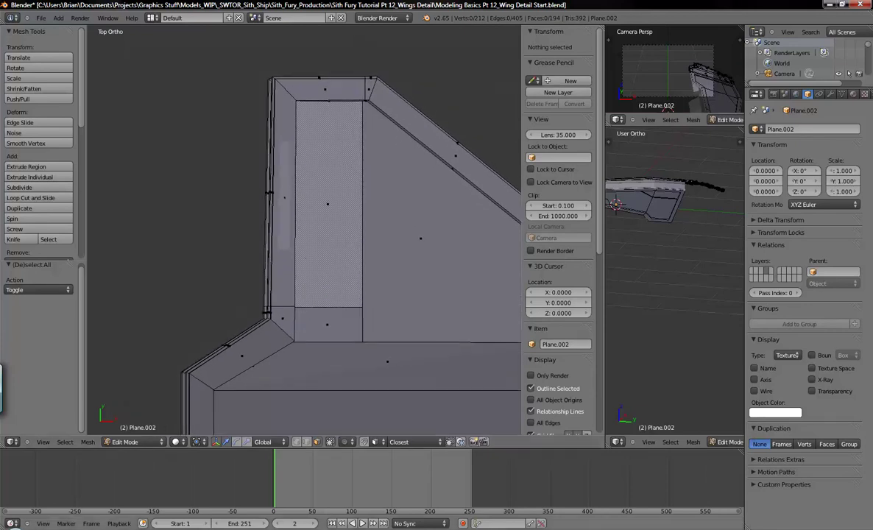
{"action": "key", "text": "alt+Tab"}
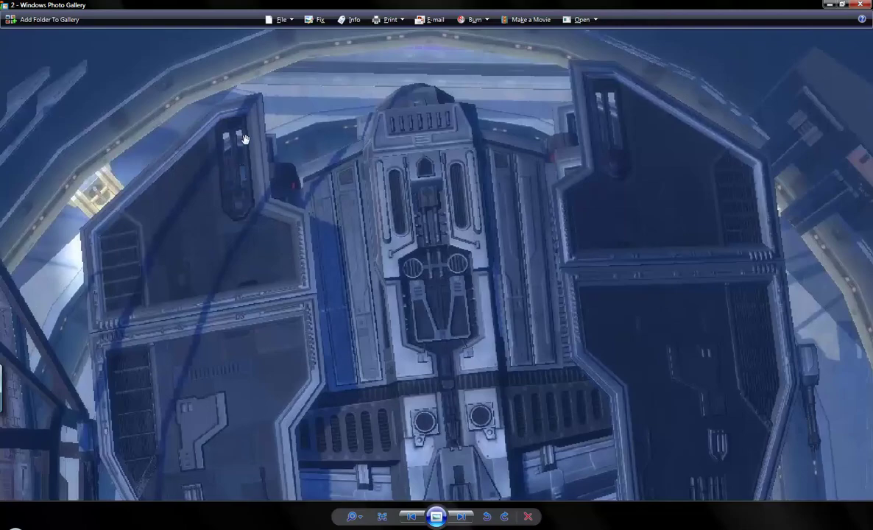
{"action": "key", "text": "alt+Tab"}
Knife through the rear section along Y, just outboard of the narrow tip panel's inner edge, with angle constraint and cut-through enabled
{"action": "scroll", "coordinate": [403, 208], "scroll_direction": "down", "scroll_amount": 1}
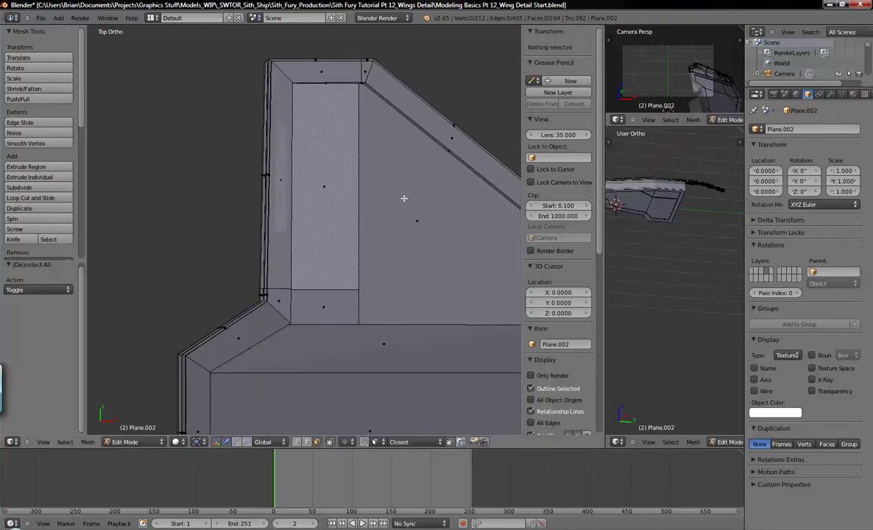
{"action": "scroll", "coordinate": [337, 221], "scroll_direction": "down", "scroll_amount": 1}
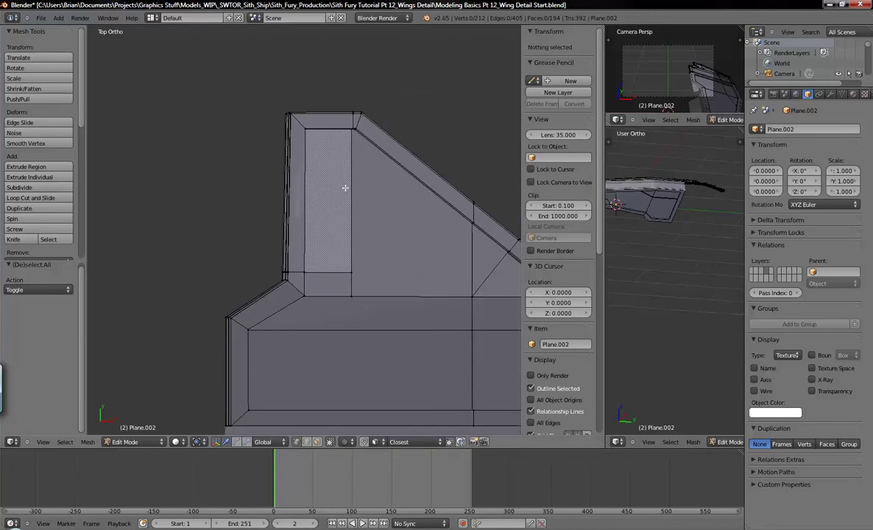
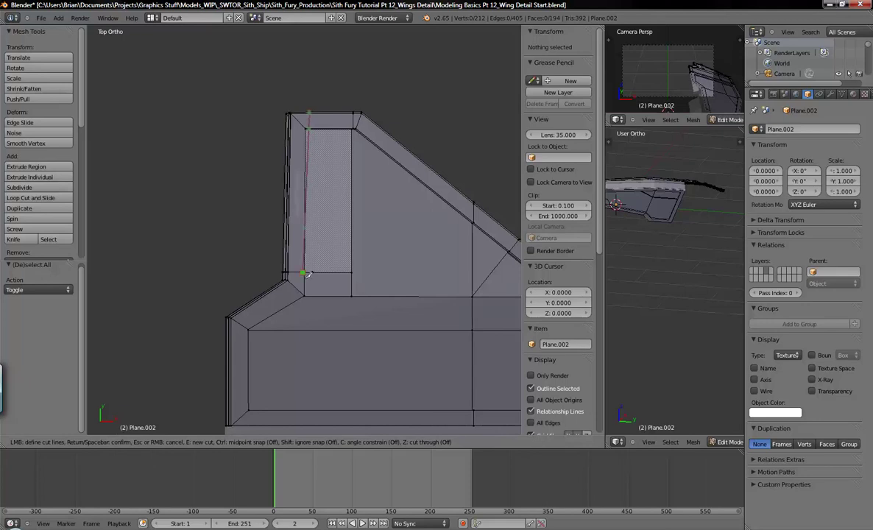
{"action": "key", "text": "c"}
{"action": "key", "text": "z"}
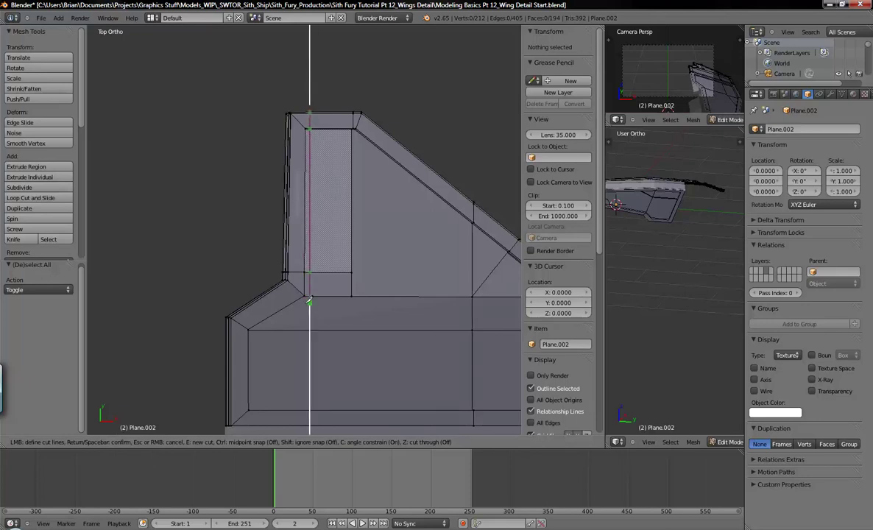
{"action": "left_click", "coordinate": [326, 310]}
{"action": "key", "text": "Return"}
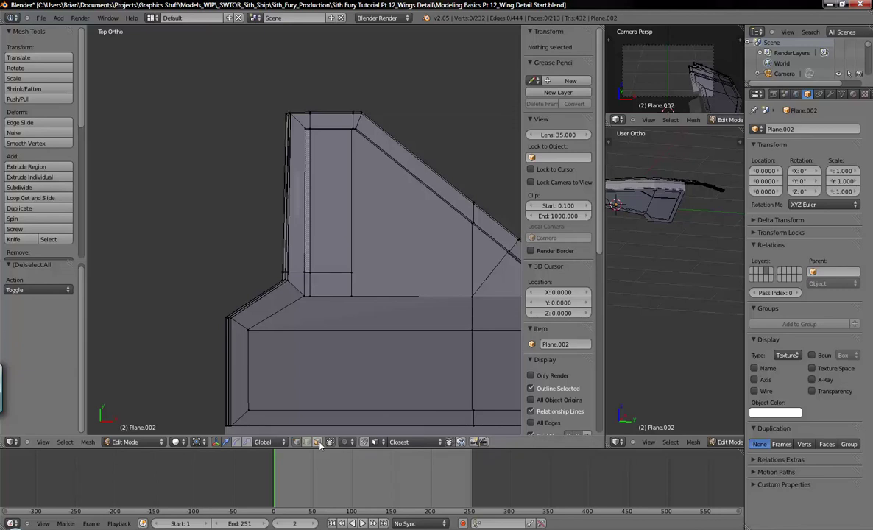
In face selection, select the narrow tip panel's top face and its matching underside face, and delete both faces to open a slot
{"action": "left_click", "coordinate": [318, 443]}
{"action": "right_click", "coordinate": [333, 203]}
{"action": "middle_click_drag", "start_coordinate": [332, 202], "coordinate": [324, 166]}
{"action": "right_click", "coordinate": [331, 219], "text": "shift"}
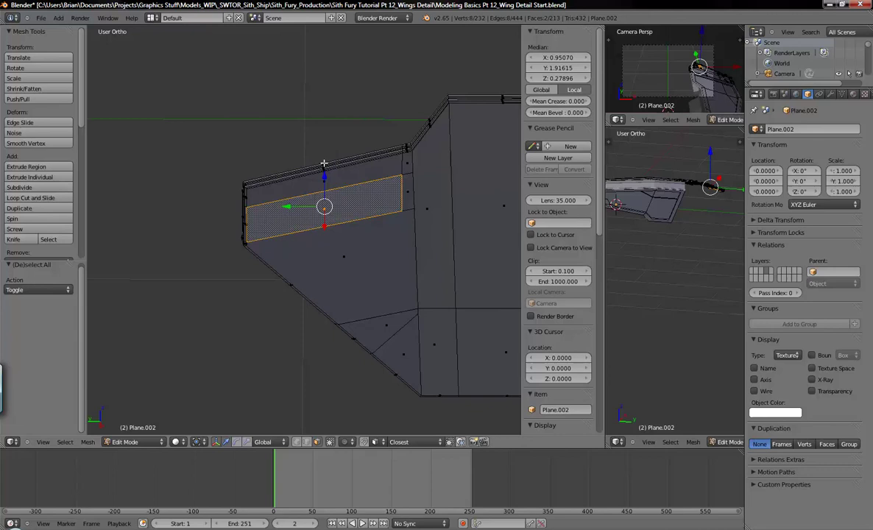
{"action": "key", "text": "x"}
{"action": "left_click", "coordinate": [324, 163]}
{"action": "middle_click_drag", "start_coordinate": [324, 174], "coordinate": [335, 252]}
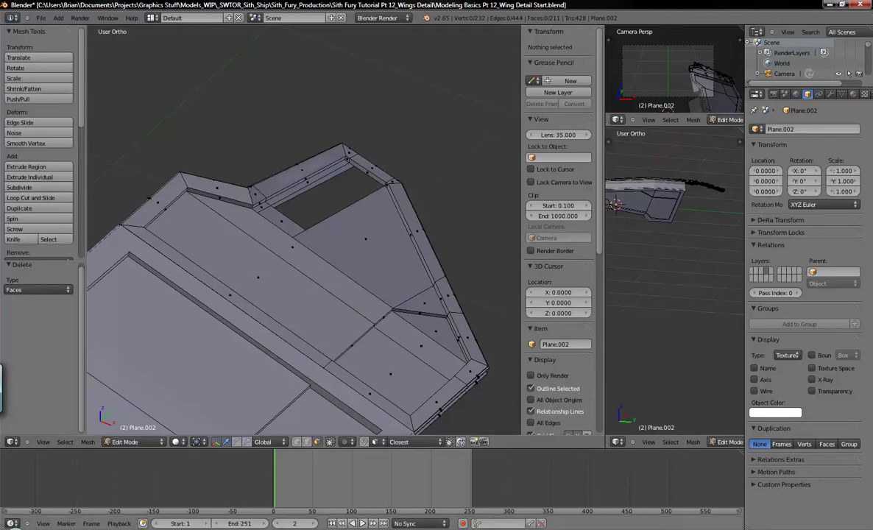
Study the full wing layout in the reference image and compare it with the front wing section from above
{"action": "key", "text": "alt+Tab"}
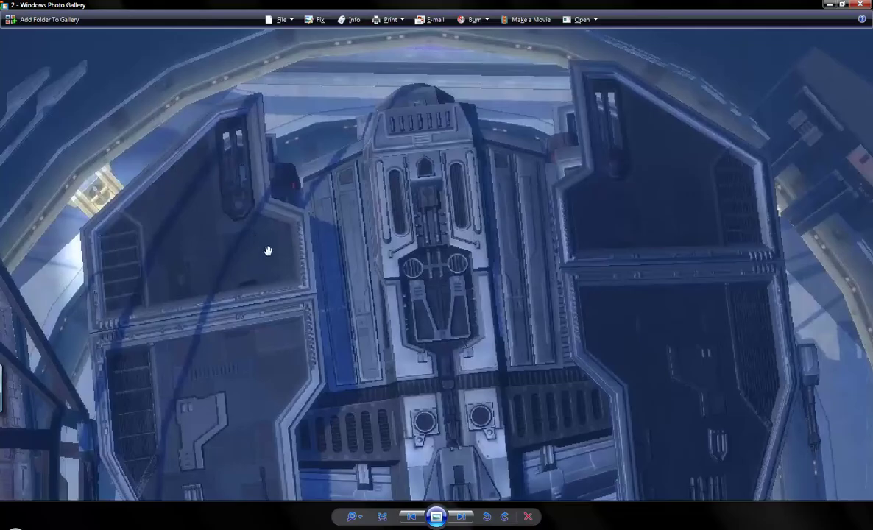
{"action": "scroll", "coordinate": [341, 289], "scroll_direction": "down", "scroll_amount": 5}
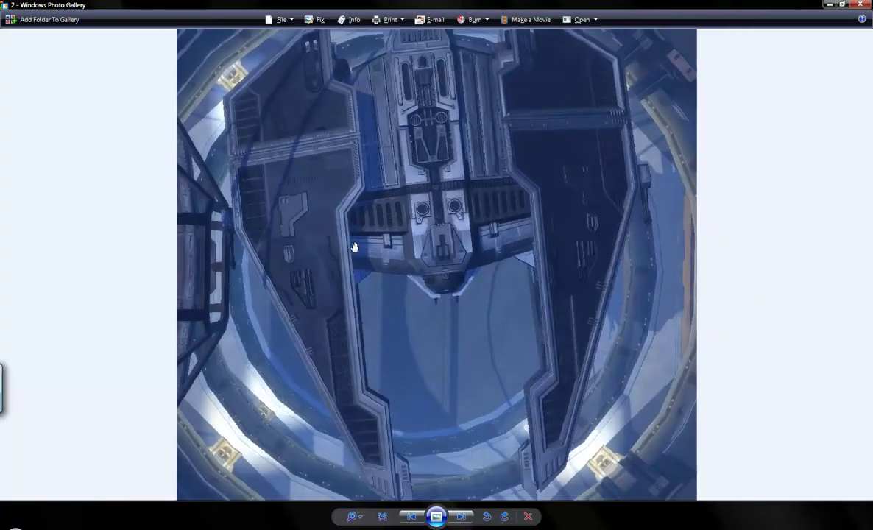
{"action": "left_click_drag", "start_coordinate": [422, 175], "coordinate": [400, 225]}
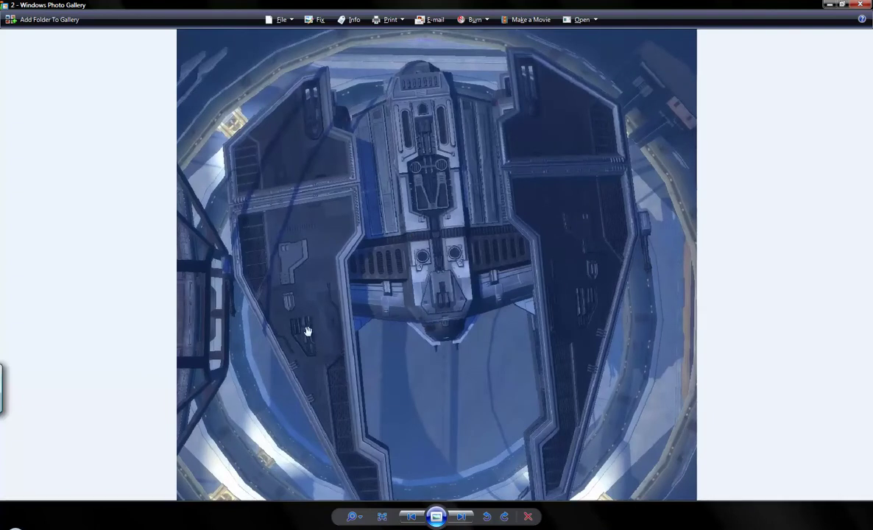
{"action": "key", "text": "alt+Tab"}
{"action": "scroll", "coordinate": [373, 287], "scroll_direction": "down", "scroll_amount": 3}
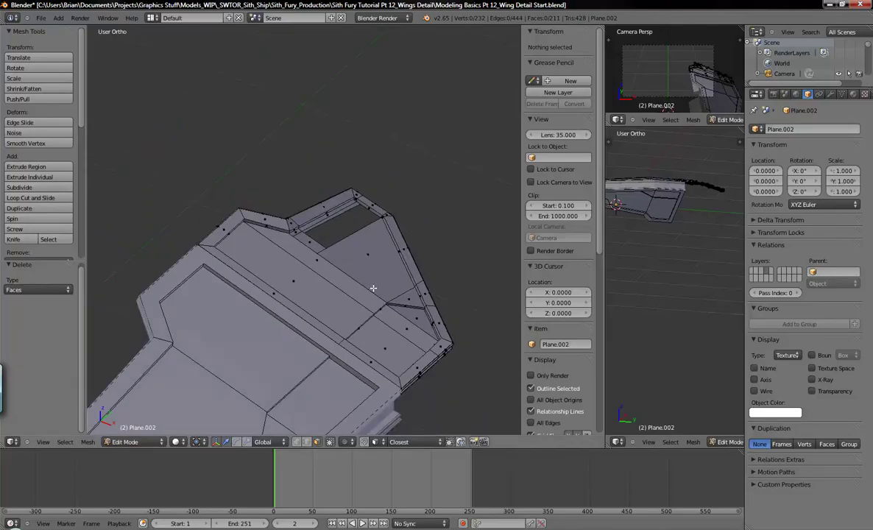
{"action": "key", "text": "KP_7"}
{"action": "scroll", "coordinate": [374, 288], "scroll_direction": "down", "scroll_amount": 4}
{"action": "middle_click_drag", "start_coordinate": [389, 333], "coordinate": [370, 185], "text": "shift"}
{"action": "middle_click_drag", "start_coordinate": [372, 284], "coordinate": [372, 220], "text": "shift"}
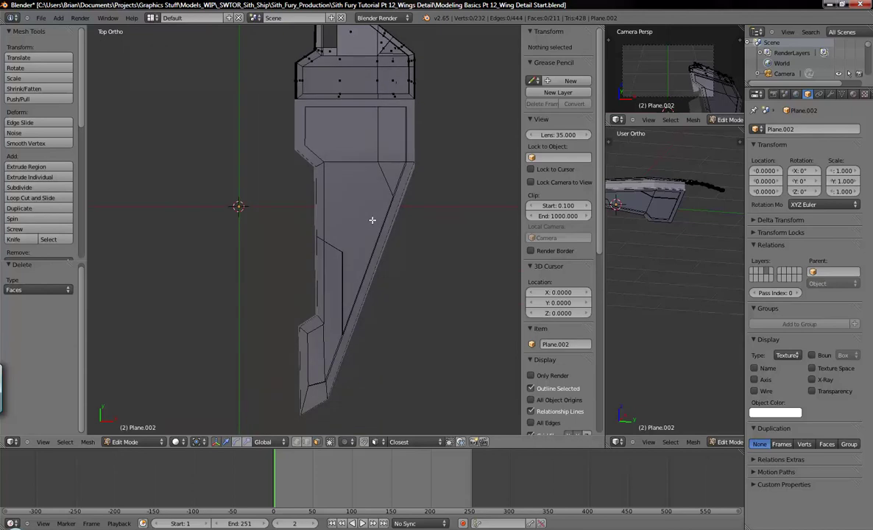
Leave Edit Mode and shade the rear wing section smooth
{"action": "key", "text": "a"}
{"action": "key", "text": "Tab"}
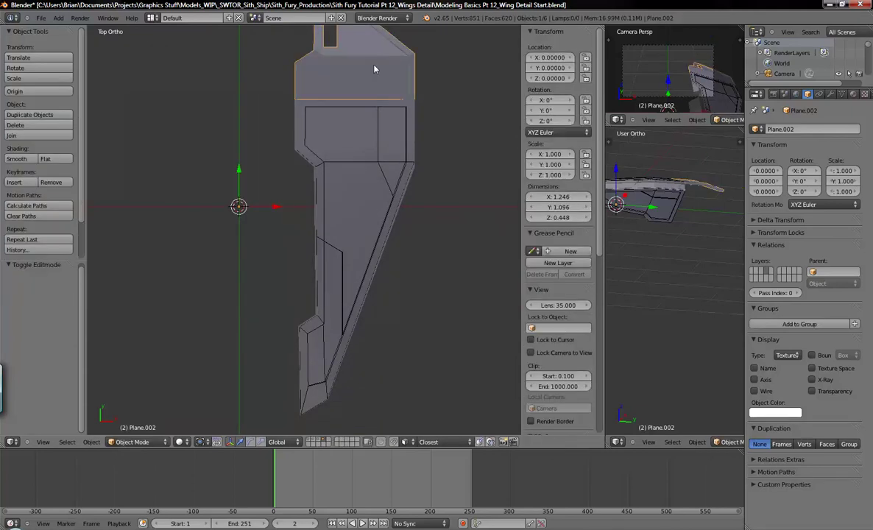
{"action": "middle_click_drag", "start_coordinate": [374, 70], "coordinate": [352, 175]}
{"action": "scroll", "coordinate": [352, 175], "scroll_direction": "up", "scroll_amount": 4}
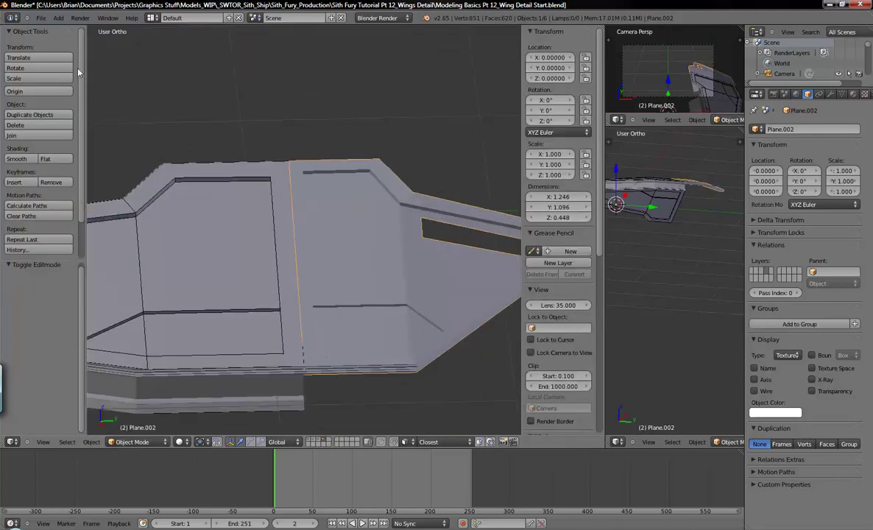
{"action": "left_click", "coordinate": [16, 158]}
{"action": "middle_click_drag", "start_coordinate": [208, 153], "coordinate": [234, 161]}
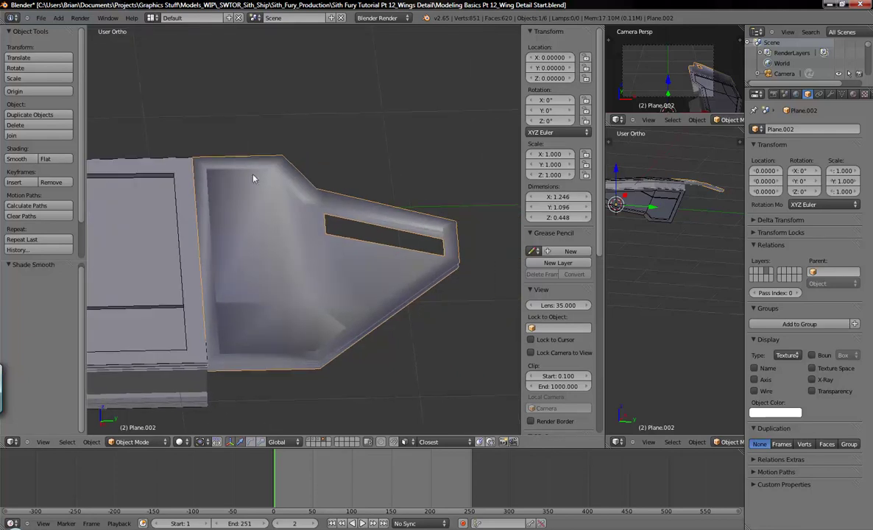
Add an Edge Split modifier to the rear wing section, inspect the shading and deselect the object
{"action": "left_click", "coordinate": [830, 94]}
{"action": "left_click", "coordinate": [799, 128]}
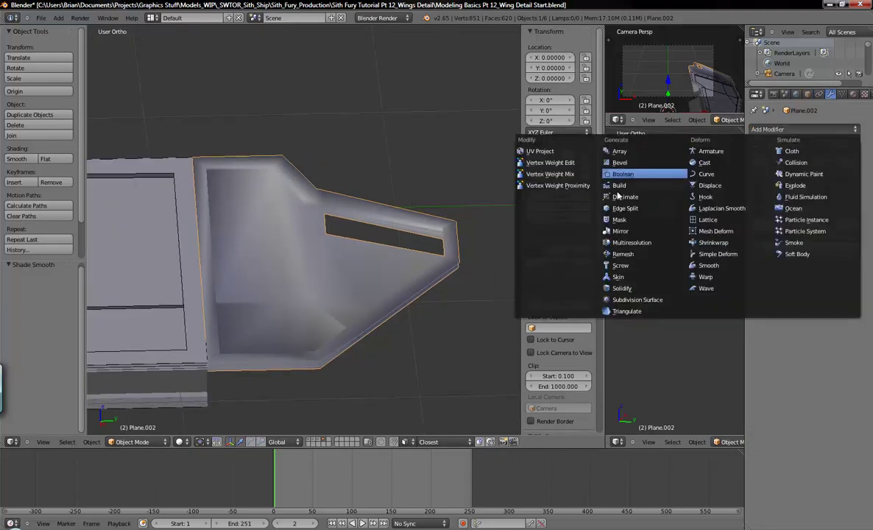
{"action": "left_click", "coordinate": [624, 211]}
{"action": "middle_click_drag", "start_coordinate": [362, 255], "coordinate": [414, 247]}
{"action": "key", "text": "a"}
{"action": "middle_click_drag", "start_coordinate": [405, 164], "coordinate": [315, 214]}
Examine the front wing section from above and compare its raised surface details with the reference image
{"action": "key", "text": "KP_7"}
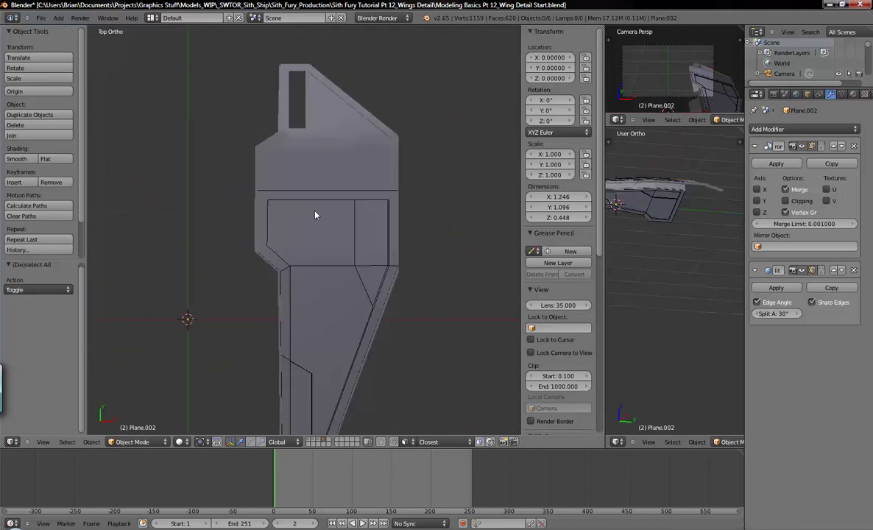
{"action": "scroll", "coordinate": [371, 182], "scroll_direction": "down", "scroll_amount": 3, "text": "shift"}
{"action": "right_click", "coordinate": [374, 238]}
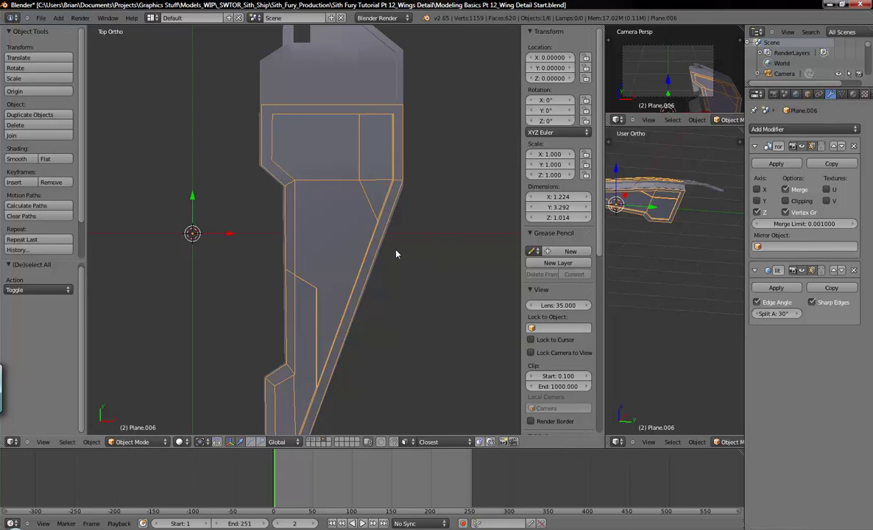
{"action": "key", "text": "a"}
{"action": "middle_click_drag", "start_coordinate": [370, 271], "coordinate": [355, 243], "text": "shift"}
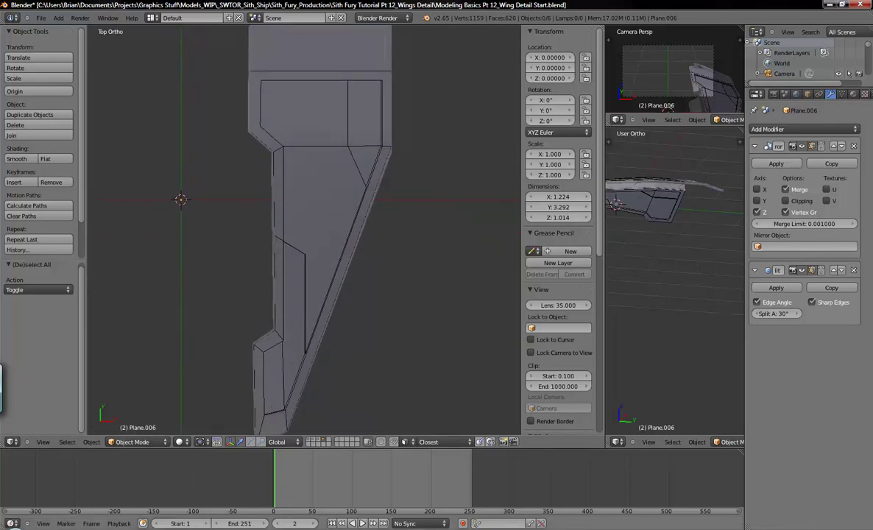
{"action": "key", "text": "alt+Tab"}
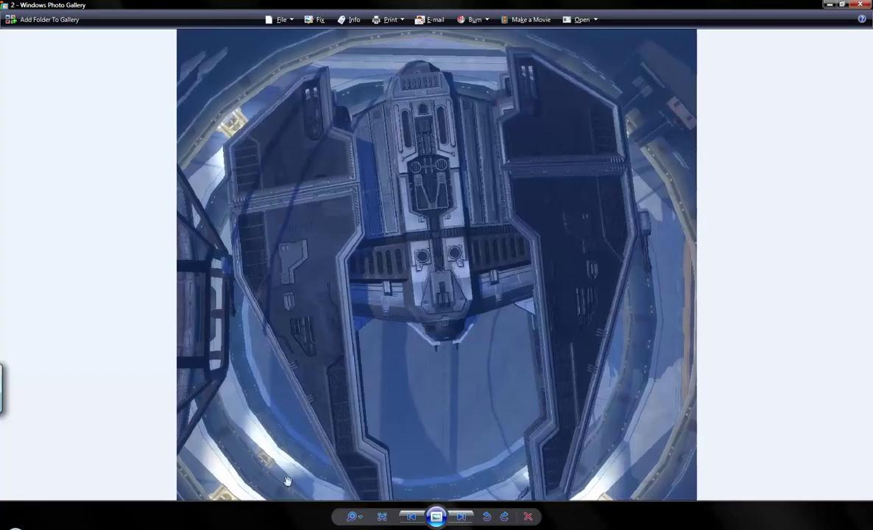
{"action": "key", "text": "alt+Tab"}
{"action": "scroll", "coordinate": [308, 249], "scroll_direction": "down", "scroll_amount": 1}
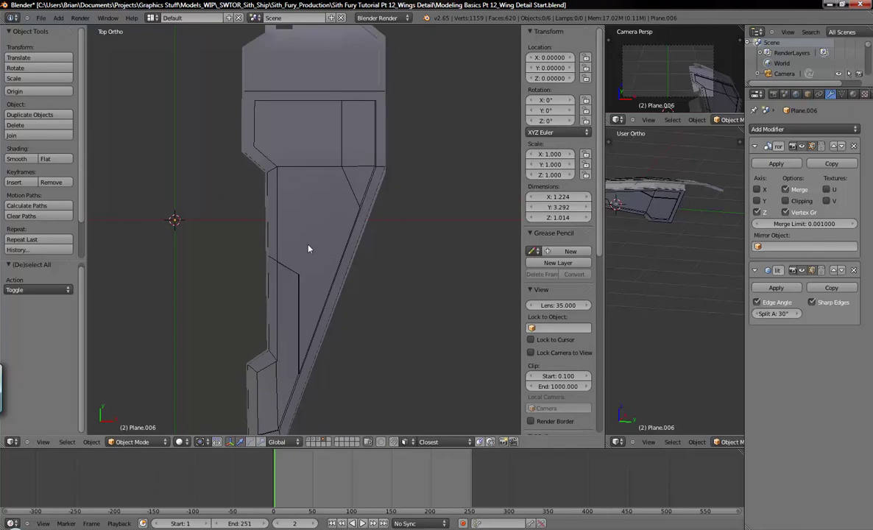
Add a new plane and move it 1.433 along X over the front wing section
{"action": "key", "text": "shift+a"}
{"action": "mouse_move", "coordinate": [309, 245]}
{"action": "left_click", "coordinate": [341, 247]}
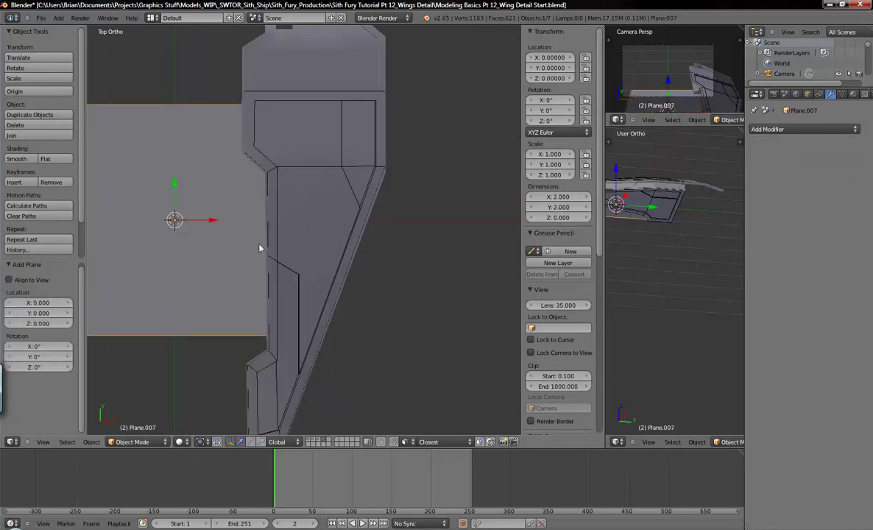
{"action": "key", "text": "g"}
{"action": "key", "text": "x"}
{"action": "left_click", "coordinate": [414, 243]}
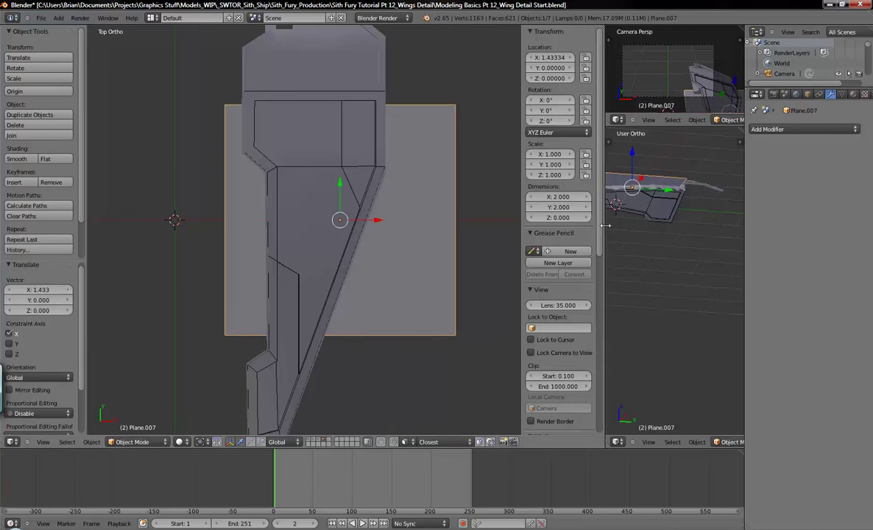
Raise the new plane above the wing to Z 0.72167 and scale it uniformly to 0.165
{"action": "key", "text": "KP_1"}
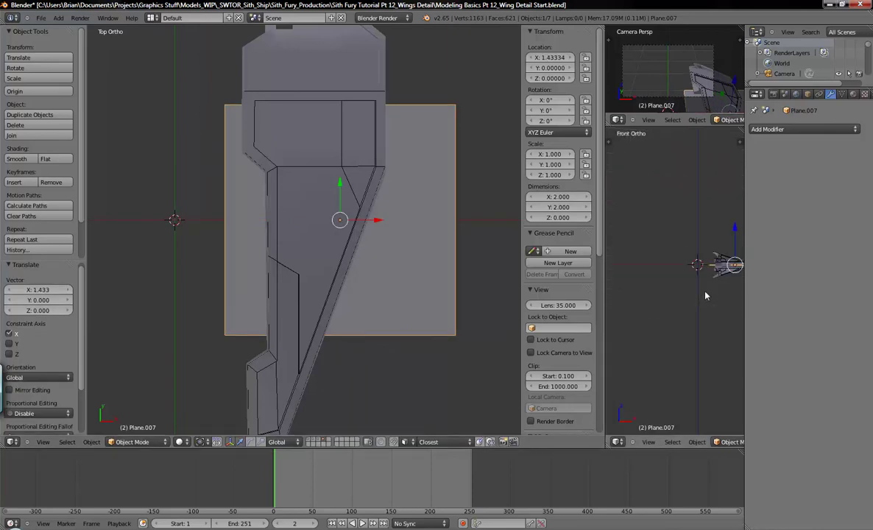
{"action": "key", "text": "g"}
{"action": "key", "text": "z"}
{"action": "left_click", "coordinate": [630, 190]}
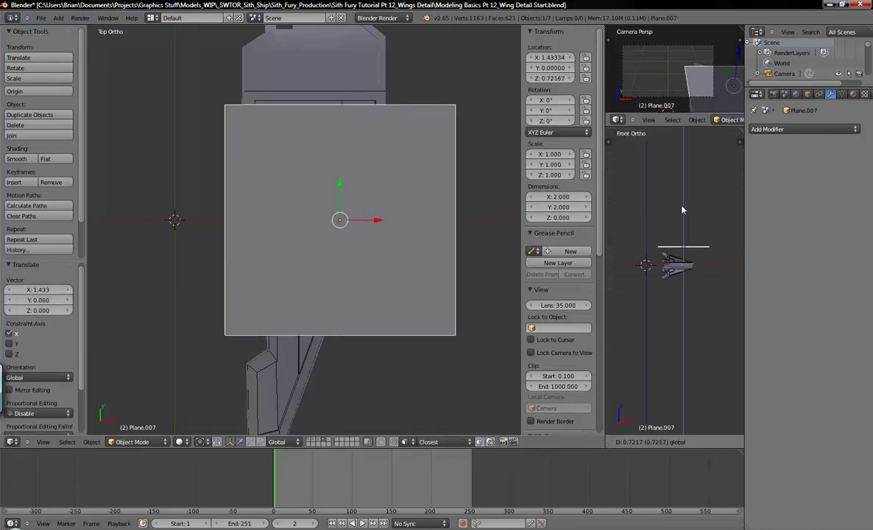
{"action": "key", "text": "s"}
{"action": "left_click", "coordinate": [343, 250]}
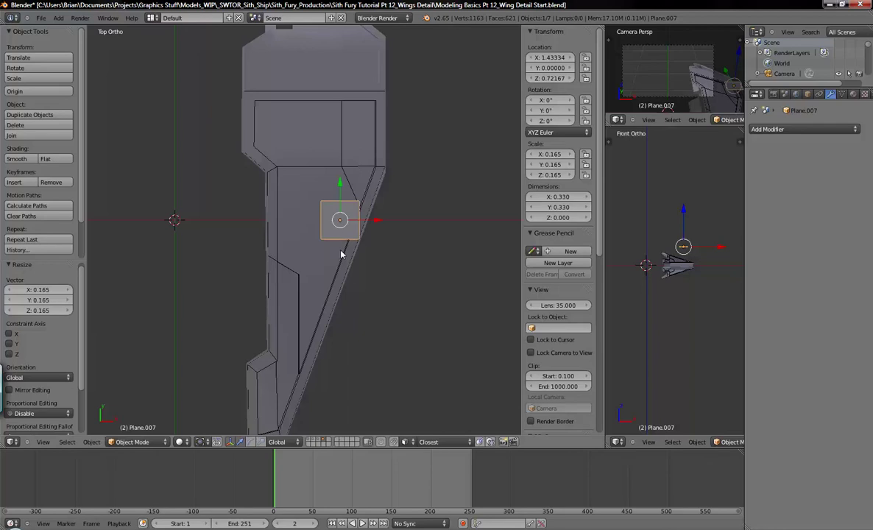
Add a centred loop cut along Y to the new plane, dividing it into two equal halves
{"action": "scroll", "coordinate": [374, 294], "scroll_direction": "up", "scroll_amount": 3}
{"action": "middle_click_drag", "start_coordinate": [308, 270], "coordinate": [392, 294], "text": "shift"}
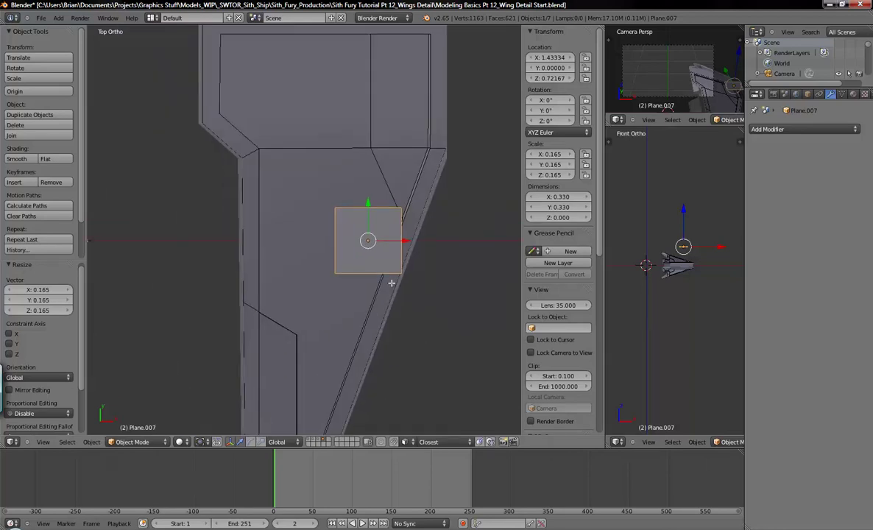
{"action": "key", "text": "Tab"}
{"action": "key", "text": "ctrl+r"}
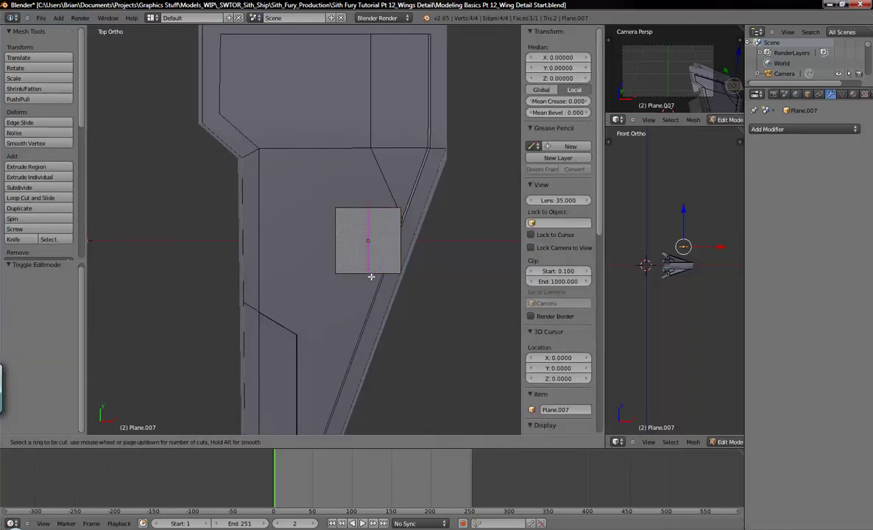
{"action": "left_click", "coordinate": [375, 279]}
{"action": "right_click", "coordinate": [375, 279]}
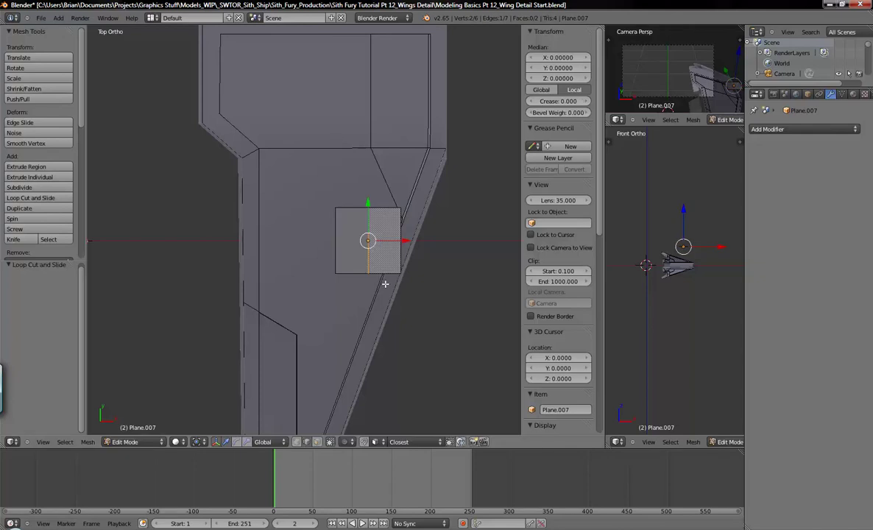
{"action": "key", "text": "a"}
{"action": "key", "text": "Tab"}
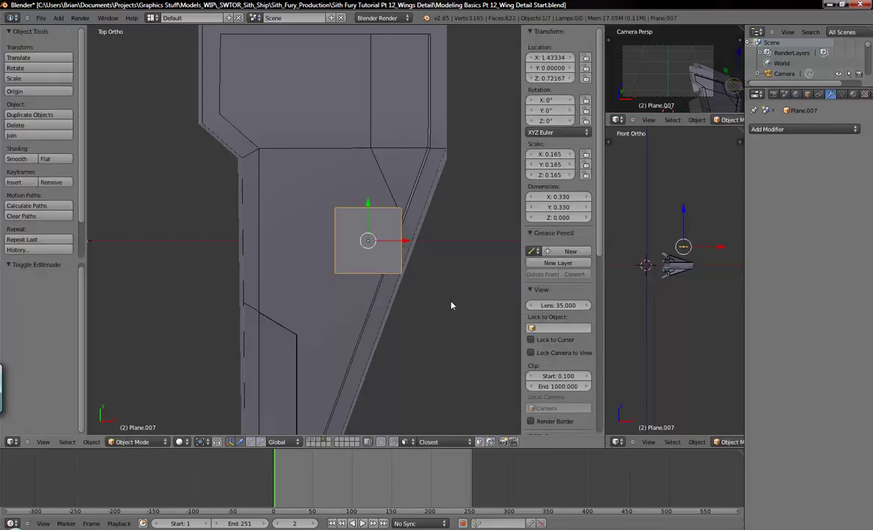
Check the reference image and scale the plane by 0.681 along X
{"action": "key", "text": "alt+Tab"}
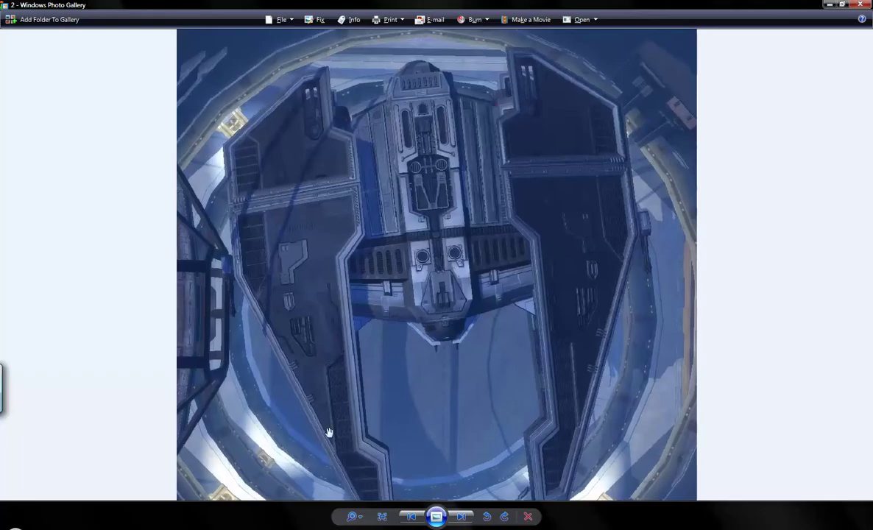
{"action": "key", "text": "alt+Tab"}
{"action": "key", "text": "s"}
{"action": "key", "text": "x"}
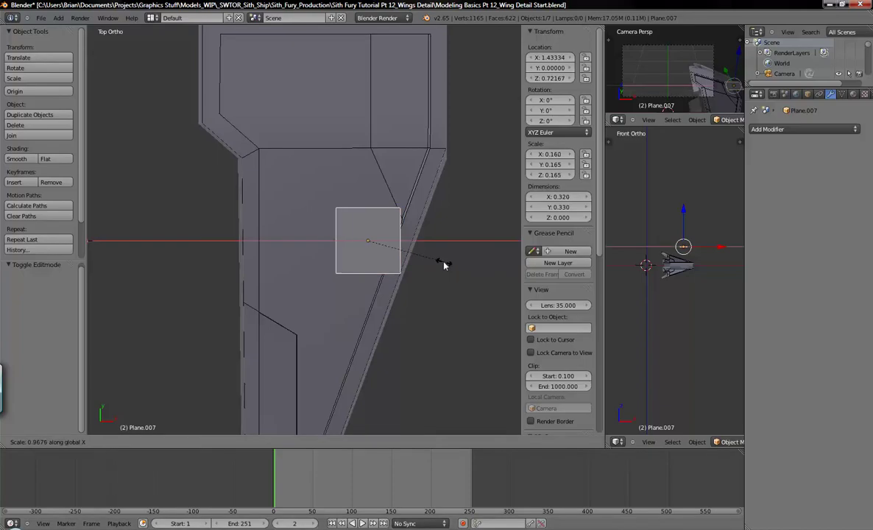
{"action": "left_click", "coordinate": [422, 255]}
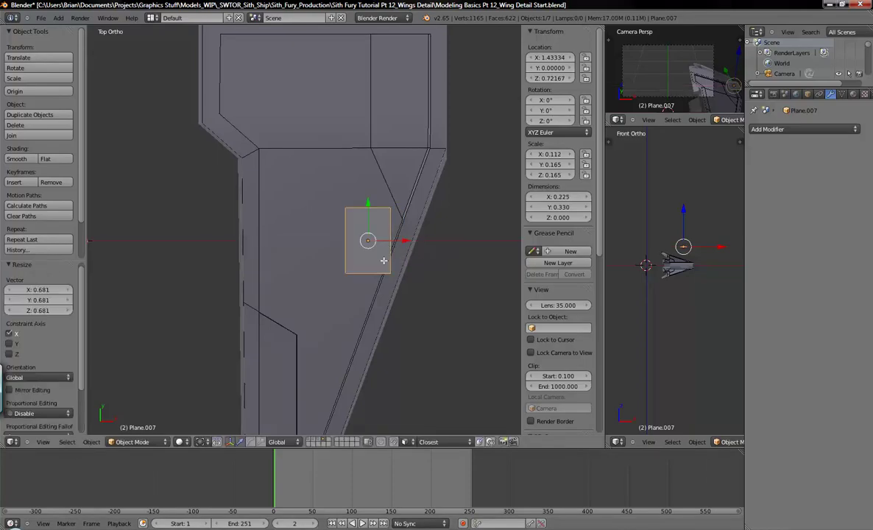
Move the plane's lower-left corner vertex 0.170 along Y to form a slanted lower edge
{"action": "key", "text": "Tab"}
{"action": "right_click", "coordinate": [341, 273]}
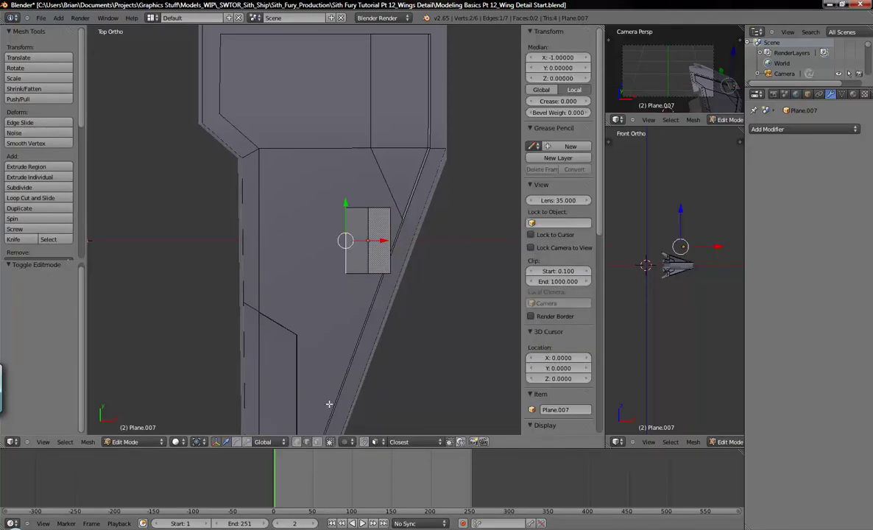
{"action": "right_click", "coordinate": [345, 272]}
{"action": "key", "text": "g"}
{"action": "key", "text": "y"}
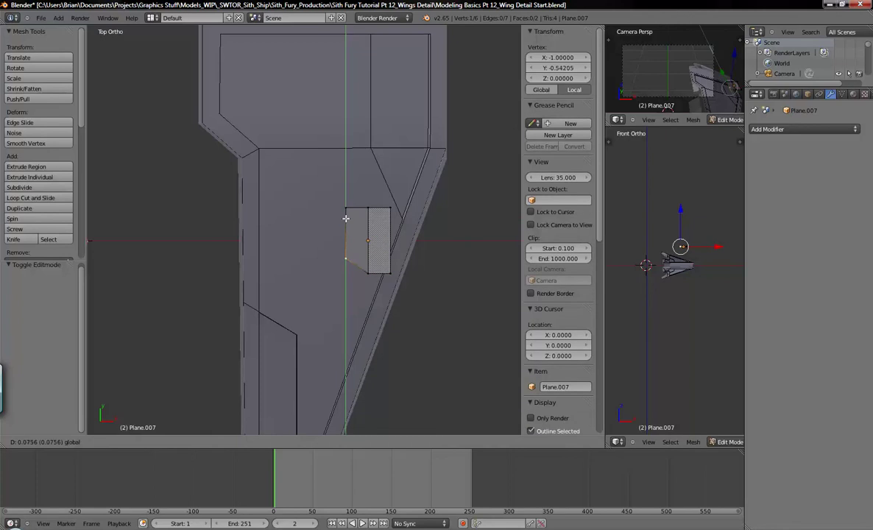
{"action": "left_click", "coordinate": [349, 212]}
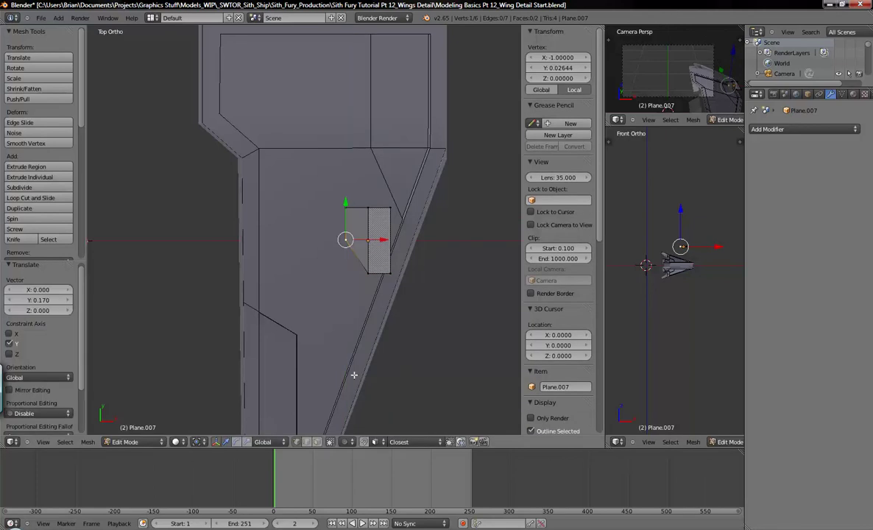
Compare with the reference image and move the plane's three lower vertices down 0.08347 and back up 0.107 along Y
{"action": "key", "text": "alt+Tab"}
{"action": "mouse_move", "coordinate": [272, 527]}
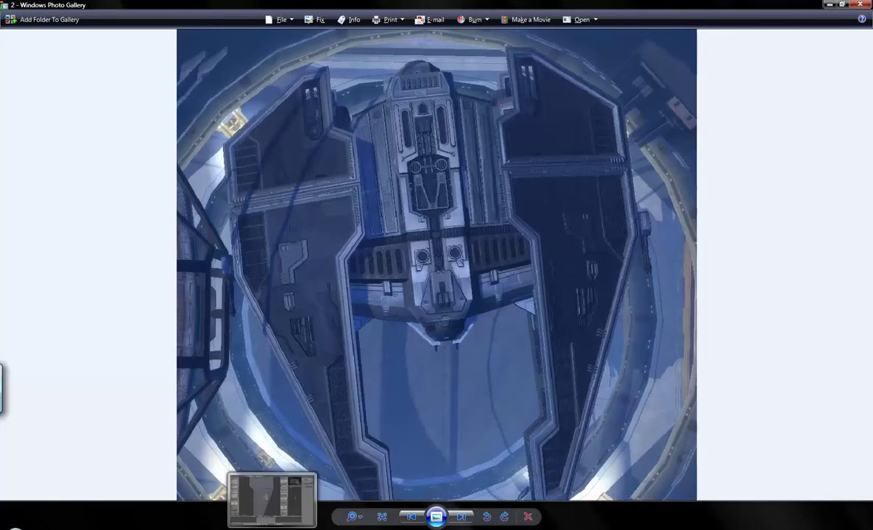
{"action": "left_click", "coordinate": [272, 499]}
{"action": "key", "text": "a"}
{"action": "key", "text": "b"}
{"action": "left_click_drag", "start_coordinate": [316, 237], "coordinate": [410, 291]}
{"action": "key", "text": "g"}
{"action": "key", "text": "y"}
{"action": "left_click", "coordinate": [370, 232]}
{"action": "key", "text": "g"}
{"action": "key", "text": "y"}
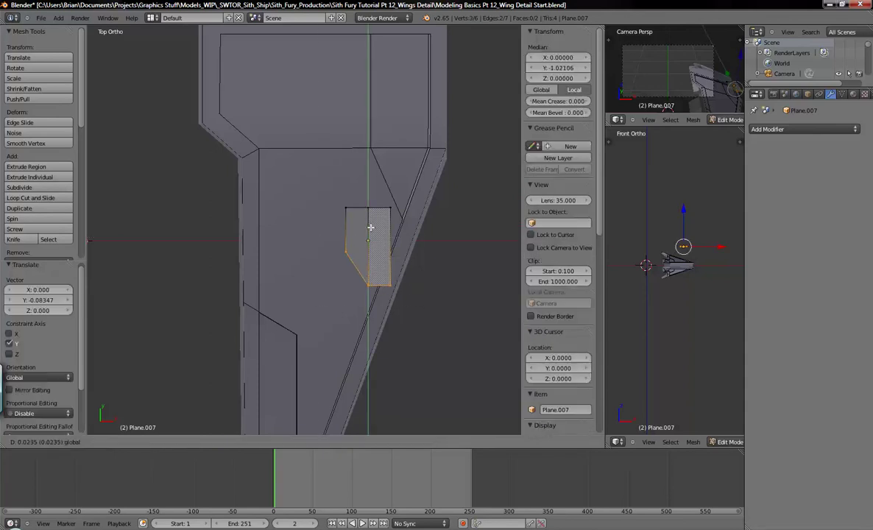
{"action": "left_click", "coordinate": [368, 250]}
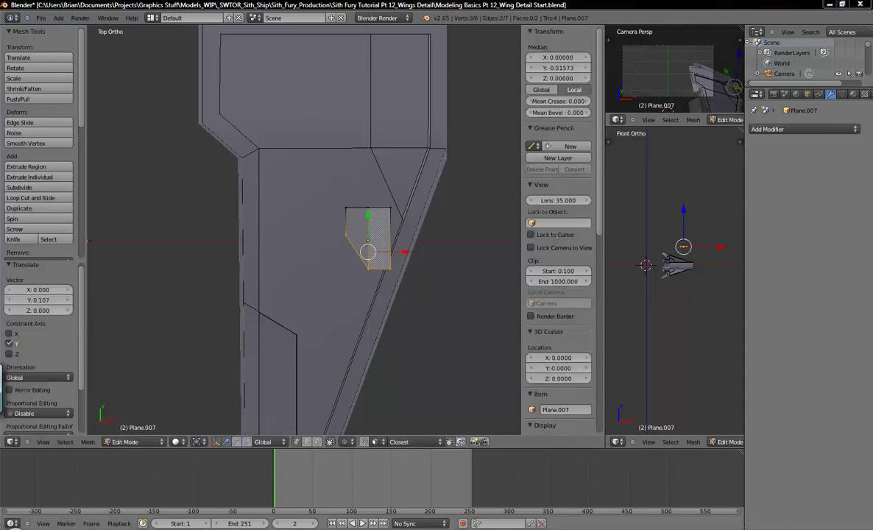
Check the reference image again and move the plane's middle edge 0.02087 along X
{"action": "key", "text": "alt+Tab"}
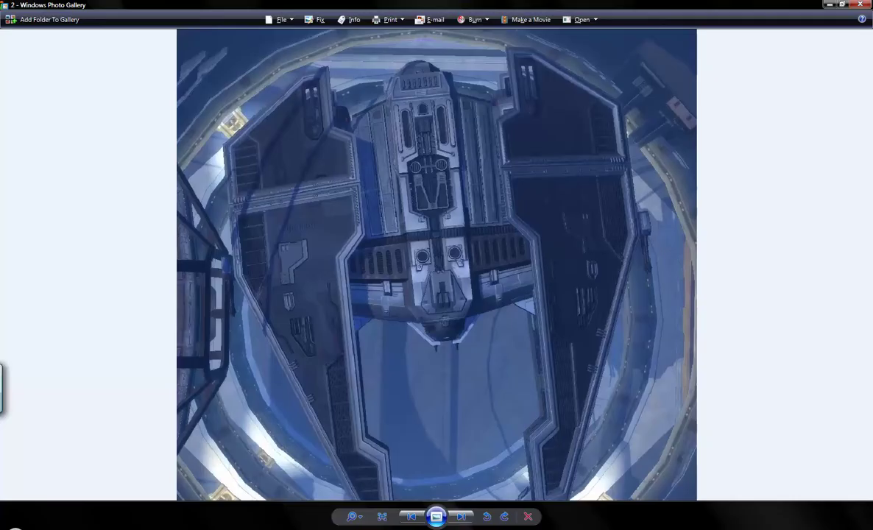
{"action": "key", "text": "alt+Tab"}
{"action": "left_click_drag", "start_coordinate": [402, 251], "coordinate": [409, 252]}
{"action": "key", "text": "ctrl+z"}
{"action": "right_click", "coordinate": [371, 208]}
{"action": "right_click", "coordinate": [373, 268], "text": "shift"}
{"action": "key", "text": "g"}
{"action": "key", "text": "x"}
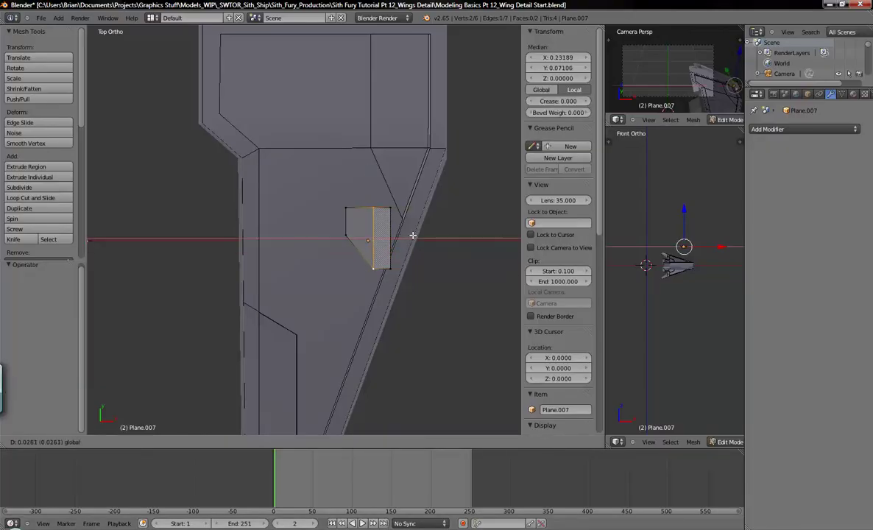
{"action": "left_click", "coordinate": [409, 234]}
Move the plane's short left edge about 0.042 along X towards the middle edge and deselect everything
{"action": "right_click", "coordinate": [345, 209]}
{"action": "right_click", "coordinate": [346, 237], "text": "shift"}
{"action": "key", "text": "g"}
{"action": "key", "text": "x"}
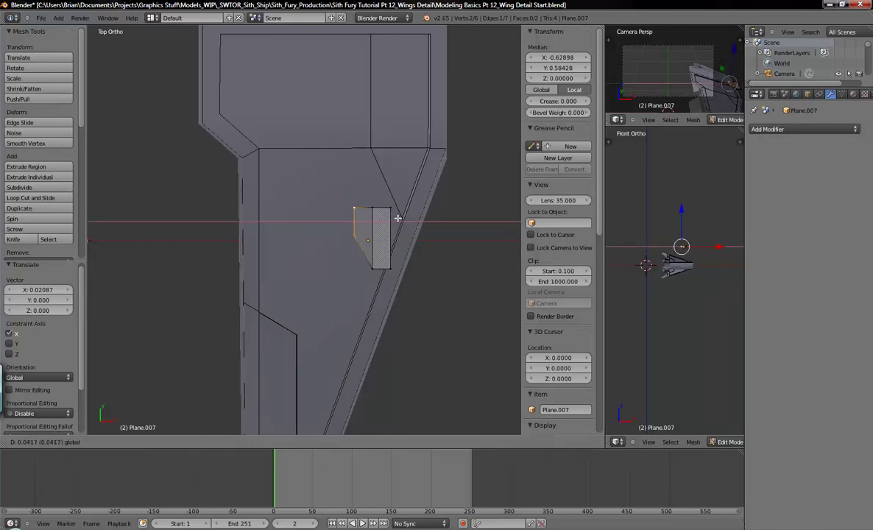
{"action": "left_click", "coordinate": [398, 217]}
{"action": "key", "text": "a"}
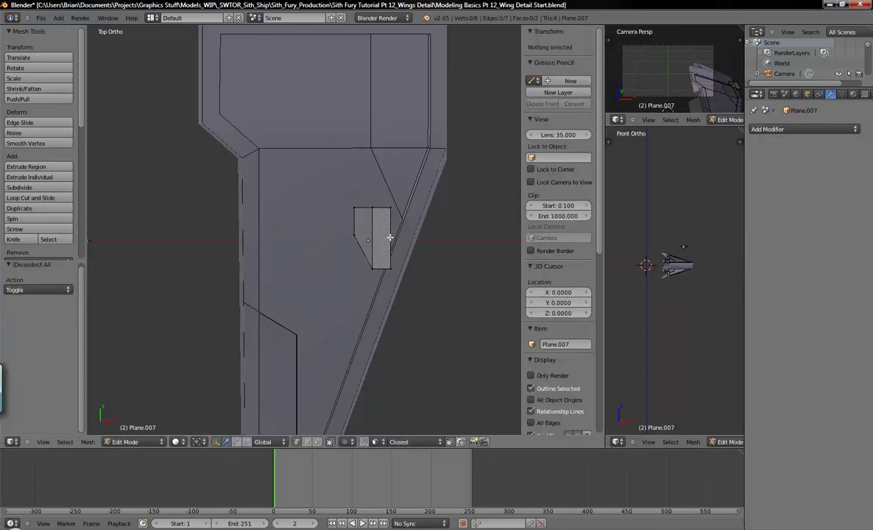
Move the small plane object about 0.209 units in the negative X direction across the wing
{"action": "key", "text": "Tab"}
{"action": "key", "text": "Tab"}
{"action": "key", "text": "Tab"}
{"action": "left_click_drag", "start_coordinate": [399, 242], "coordinate": [358, 243]}
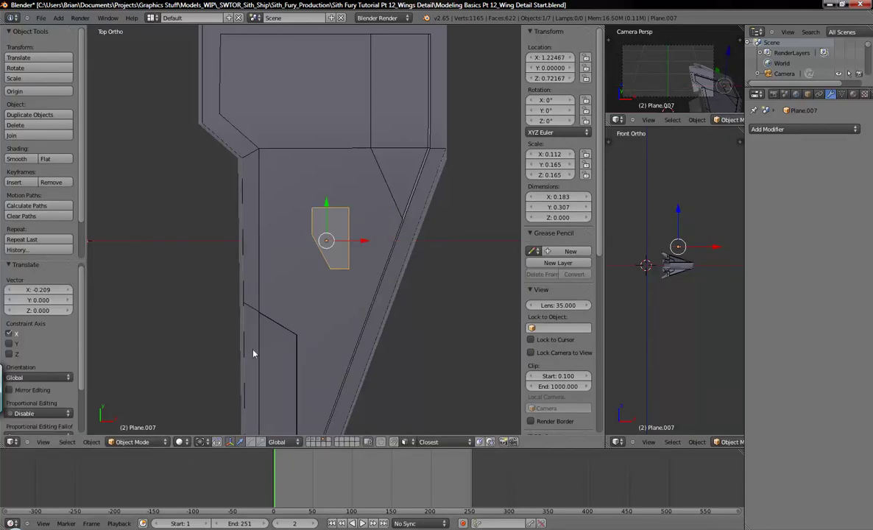
Mirror the small plane's entire mesh across the global X axis
{"action": "key", "text": "Tab"}
{"action": "key", "text": "a"}
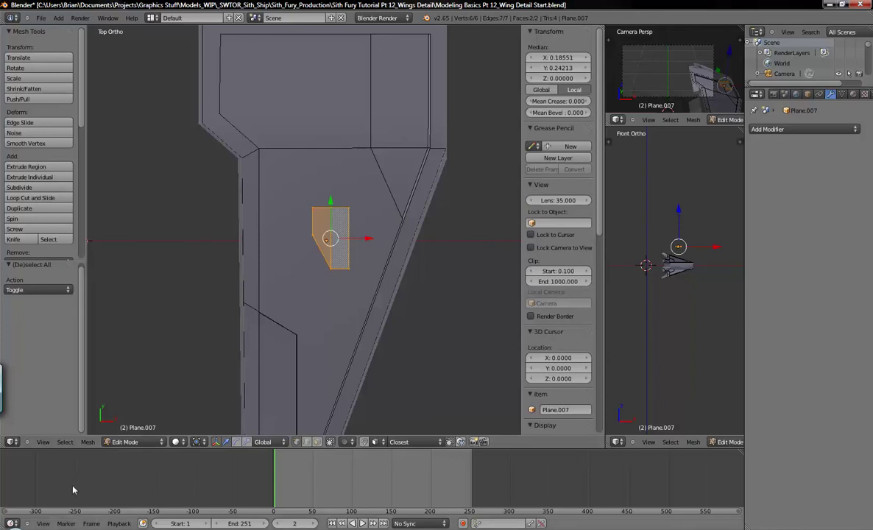
{"action": "left_click", "coordinate": [88, 442]}
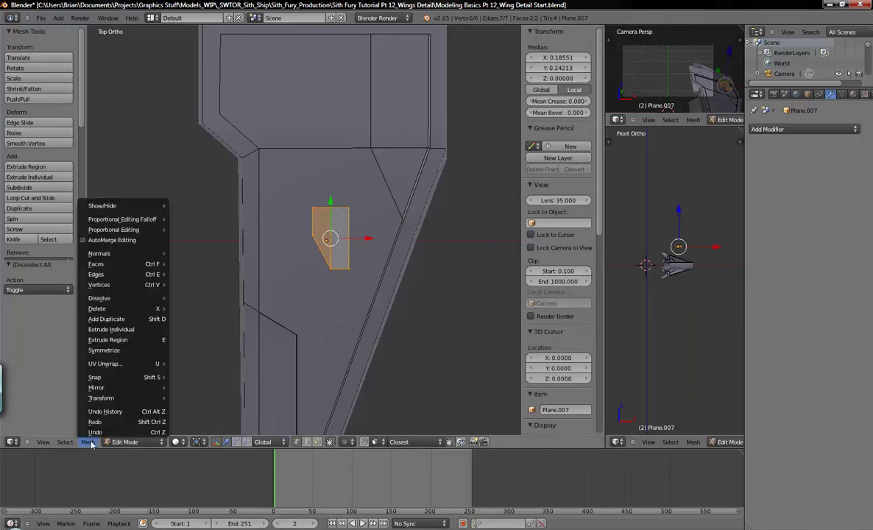
{"action": "mouse_move", "coordinate": [129, 388]}
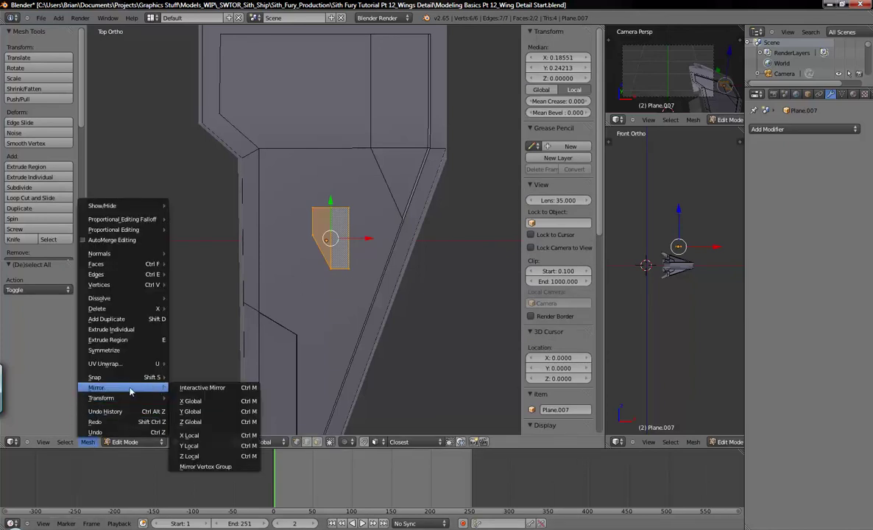
{"action": "left_click", "coordinate": [191, 401]}
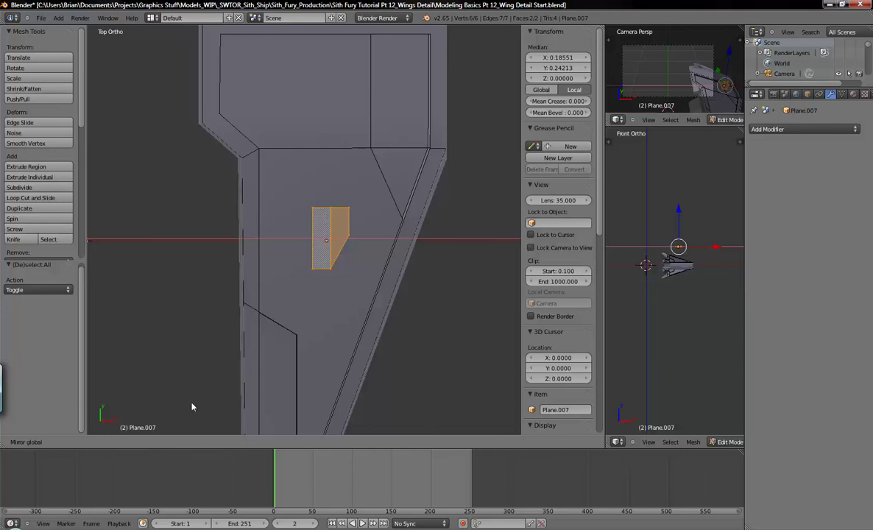
{"action": "left_click", "coordinate": [191, 407]}
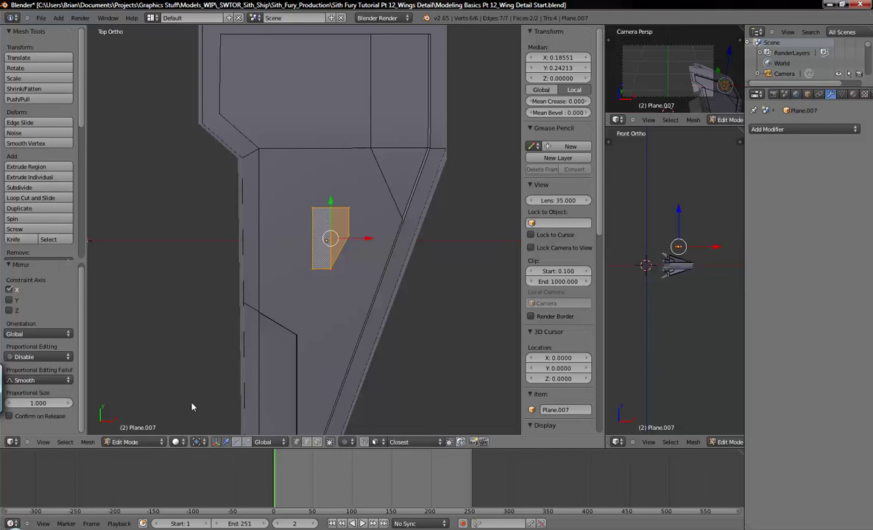
{"action": "left_click", "coordinate": [88, 442]}
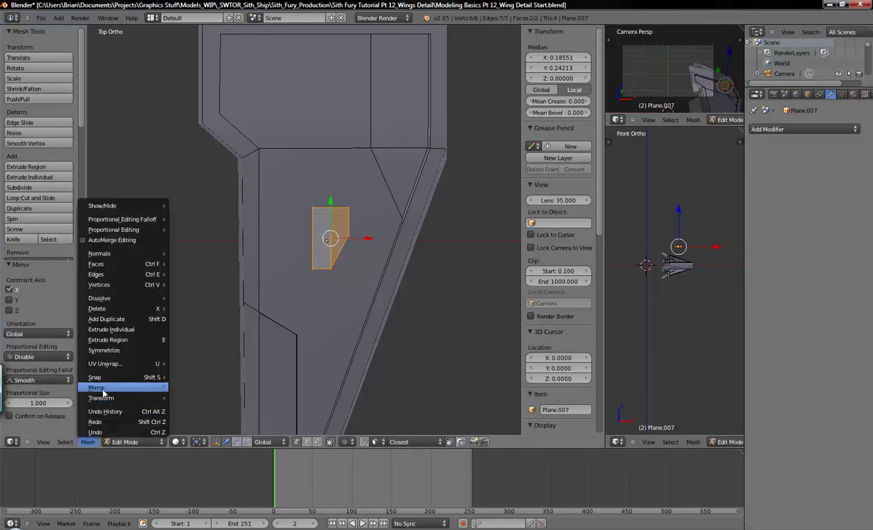
{"action": "mouse_move", "coordinate": [116, 391]}
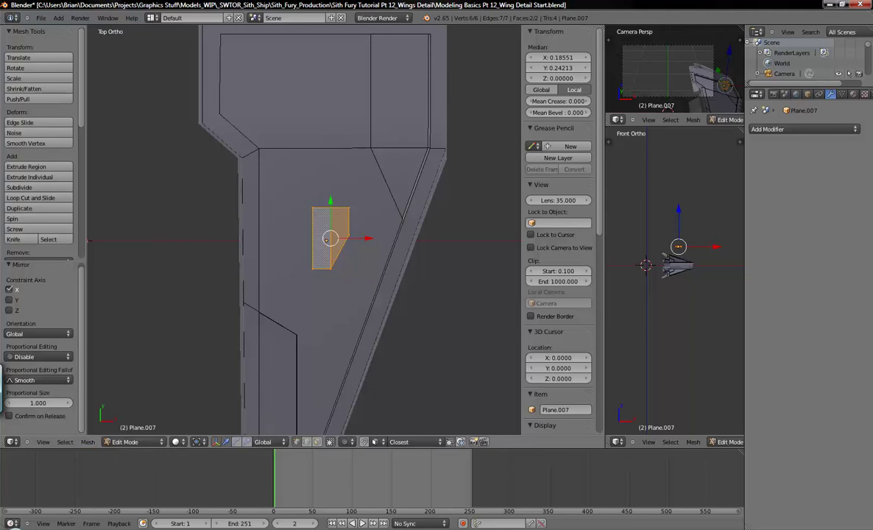
Check the ship reference image and move the plane's mesh about 0.08 in X and -0.10 in Y
{"action": "key", "text": "alt+Tab"}
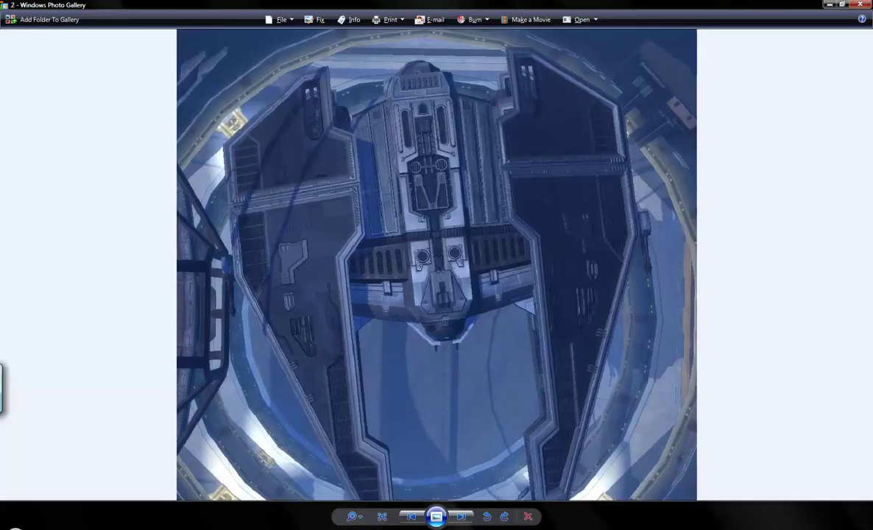
{"action": "key", "text": "alt+Tab"}
{"action": "middle_click_drag", "start_coordinate": [364, 252], "coordinate": [382, 264], "text": "shift"}
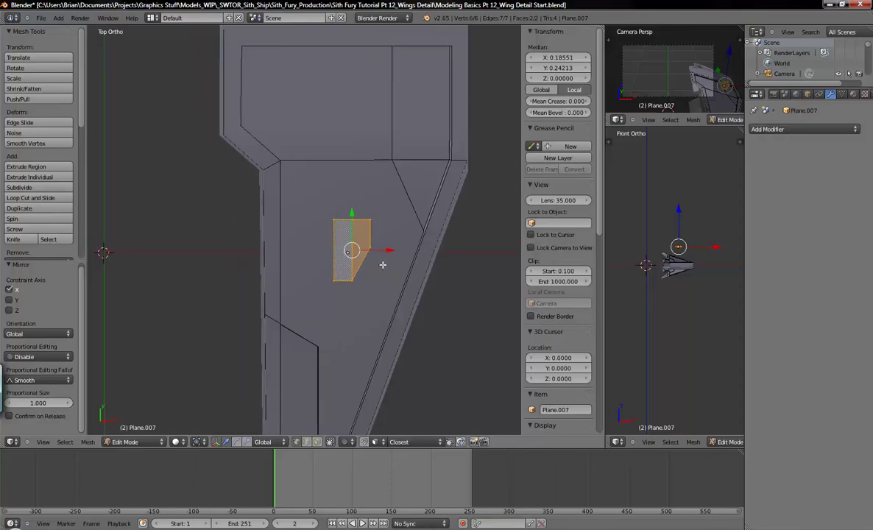
{"action": "key", "text": "g"}
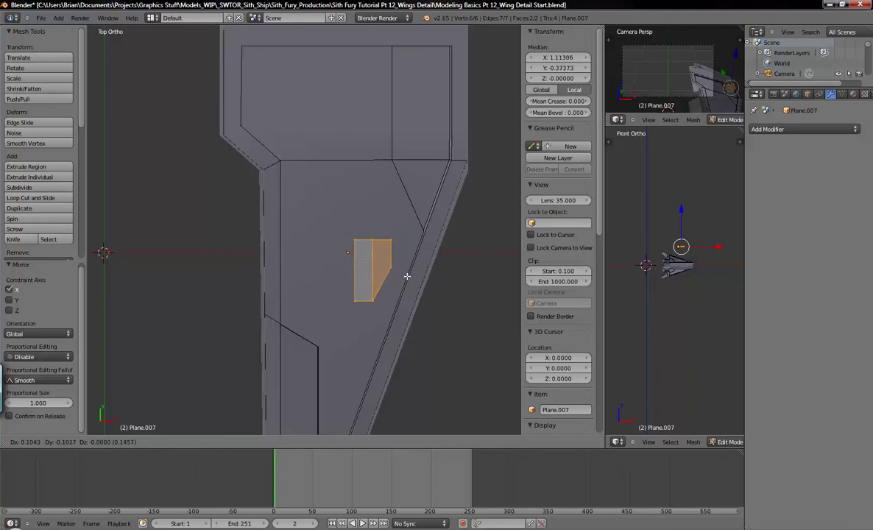
{"action": "left_click", "coordinate": [401, 277]}
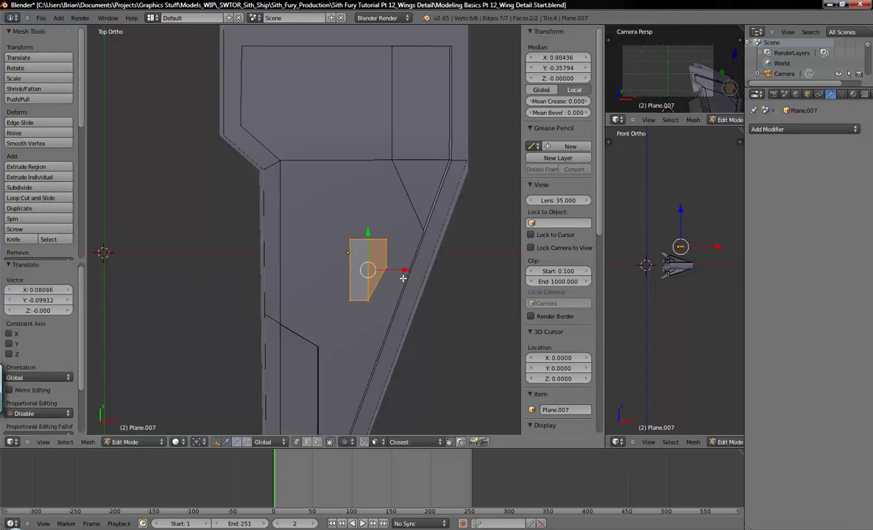
Narrow the small plane by moving its short outer edge about 0.018 units inward along X, and reselect the whole mesh
{"action": "right_click", "coordinate": [386, 269]}
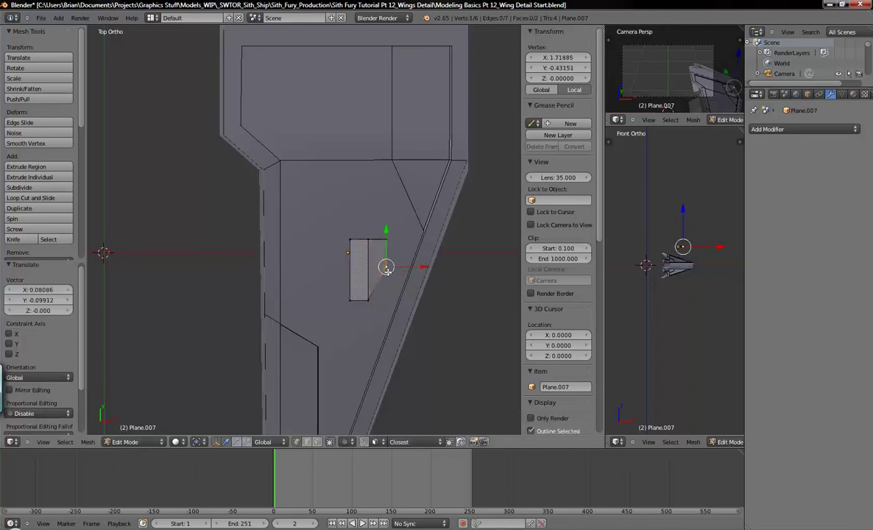
{"action": "right_click", "coordinate": [393, 245], "text": "shift"}
{"action": "left_click_drag", "start_coordinate": [418, 253], "coordinate": [415, 252]}
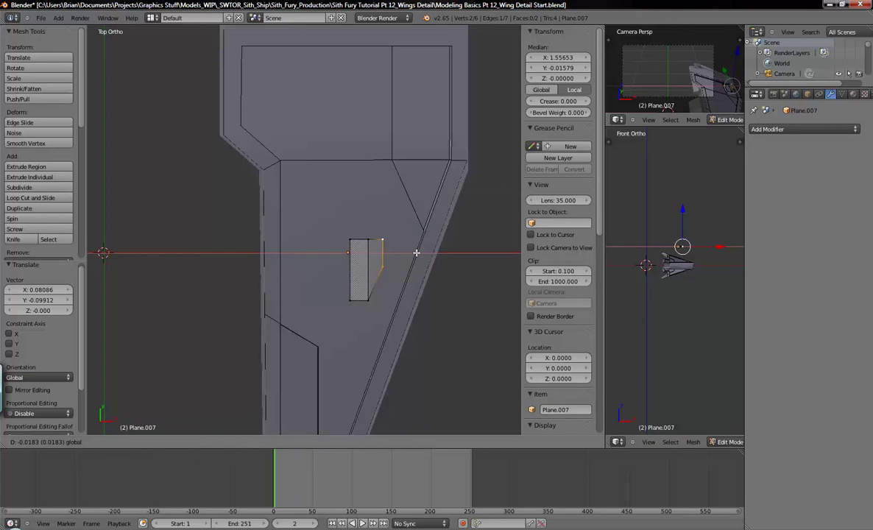
{"action": "left_click_drag", "start_coordinate": [417, 252], "coordinate": [416, 253]}
{"action": "key", "text": "a"}
Lower the small plane object about 0.386 units along Z towards the wing surface
{"action": "middle_click_drag", "start_coordinate": [409, 304], "coordinate": [390, 289], "text": "shift"}
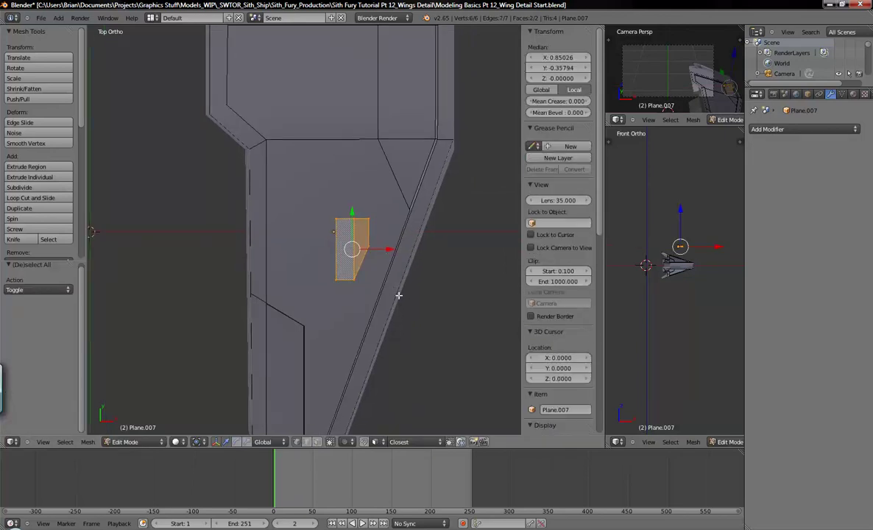
{"action": "middle_click_drag", "start_coordinate": [409, 329], "coordinate": [338, 180]}
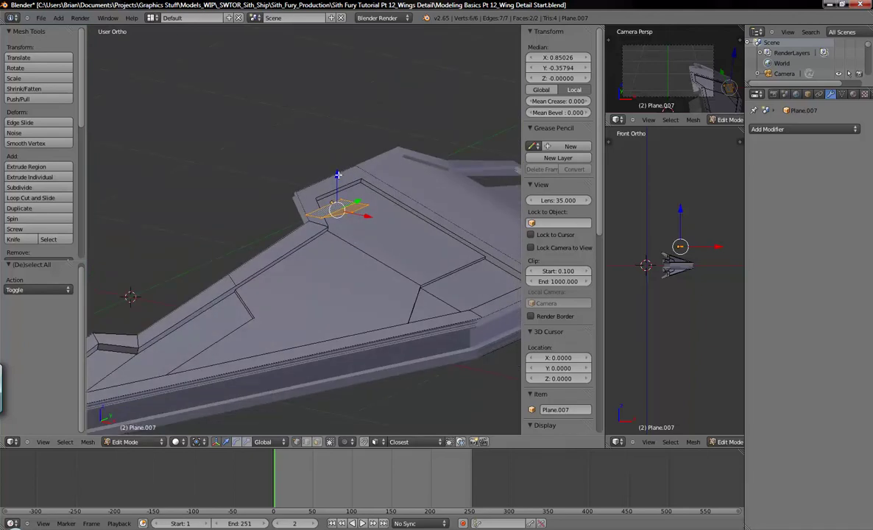
{"action": "key", "text": "Tab"}
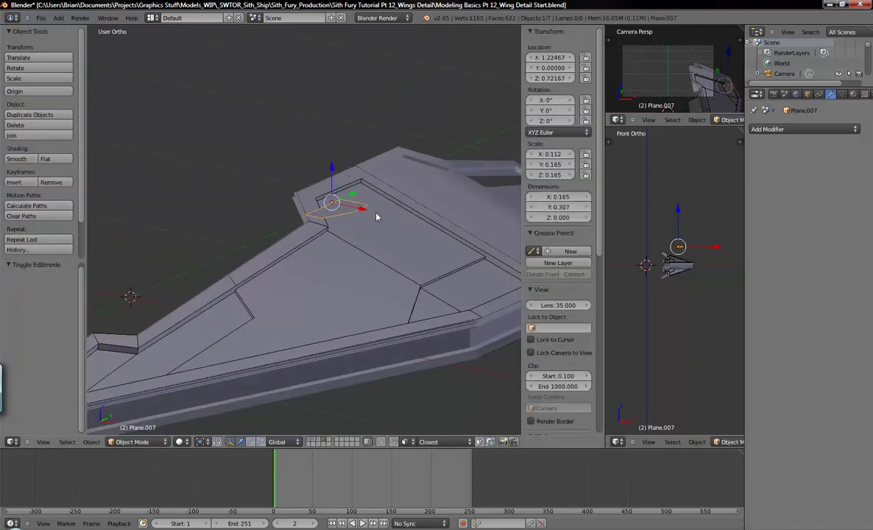
{"action": "left_click_drag", "start_coordinate": [332, 172], "coordinate": [333, 245]}
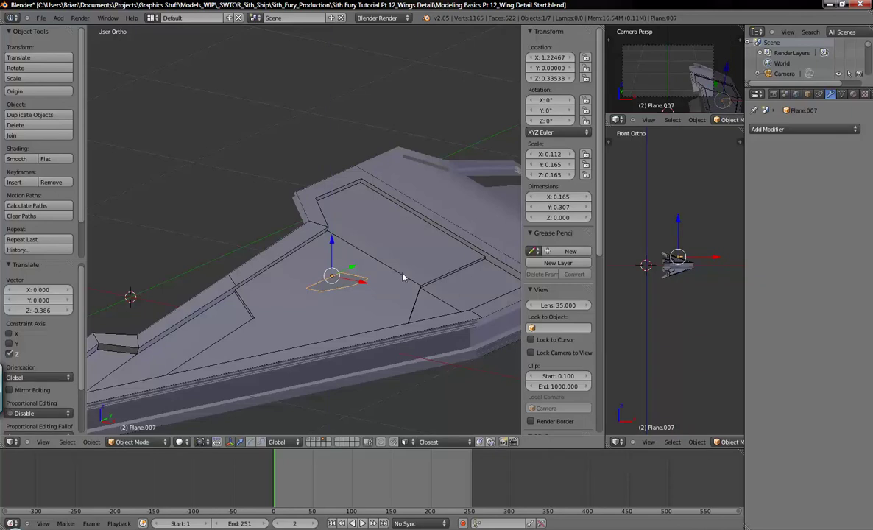
Check the object name of the wing's top surface and reselect the small plane
{"action": "middle_click_drag", "start_coordinate": [414, 282], "coordinate": [354, 216], "text": "shift"}
{"action": "right_click", "coordinate": [319, 173]}
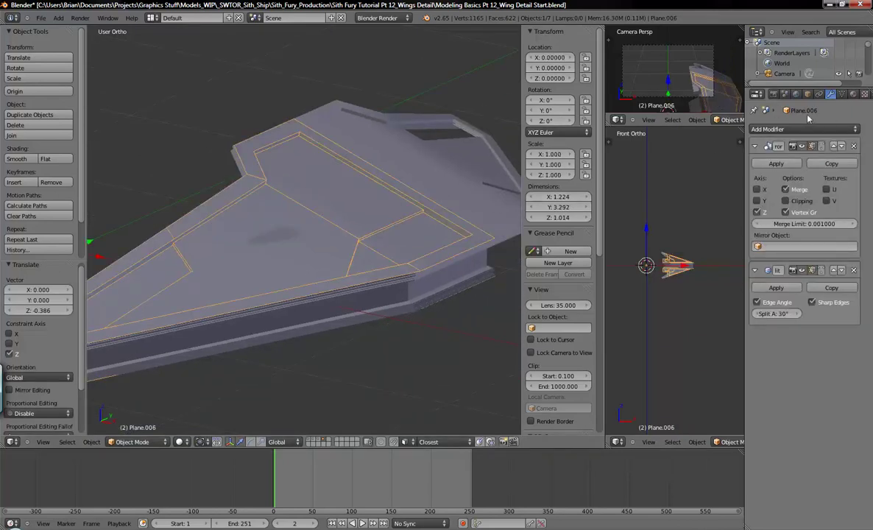
{"action": "key", "text": "g"}
{"action": "right_click", "coordinate": [365, 153]}
{"action": "right_click", "coordinate": [287, 235]}
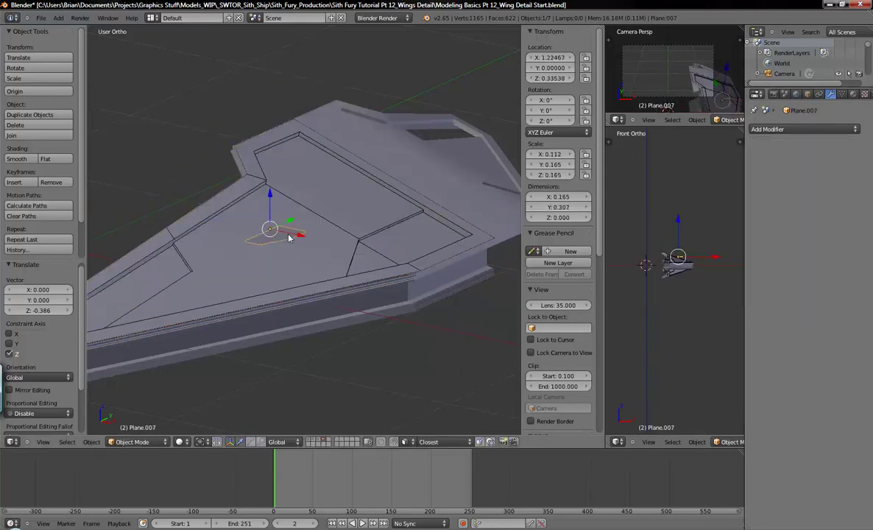
Add a Shrinkwrap modifier to the small plane with Plane.006 as its target, and apply it
{"action": "left_click", "coordinate": [780, 129]}
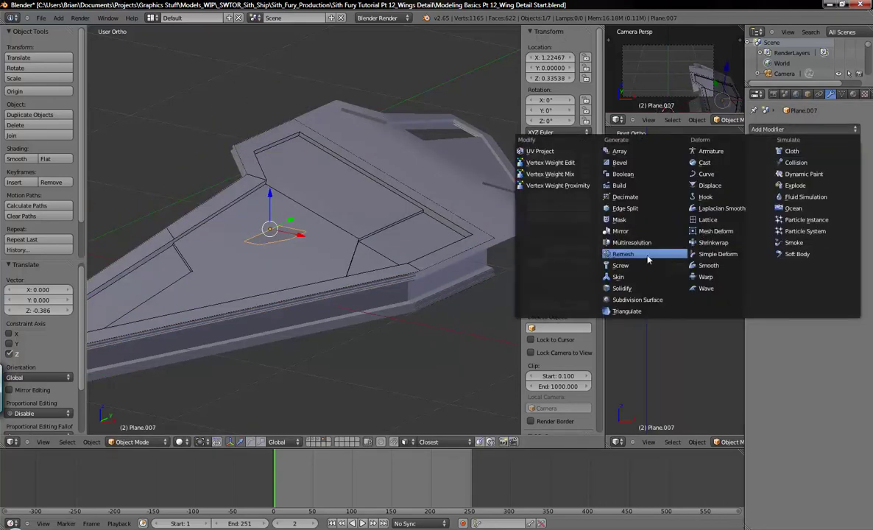
{"action": "left_click", "coordinate": [608, 234]}
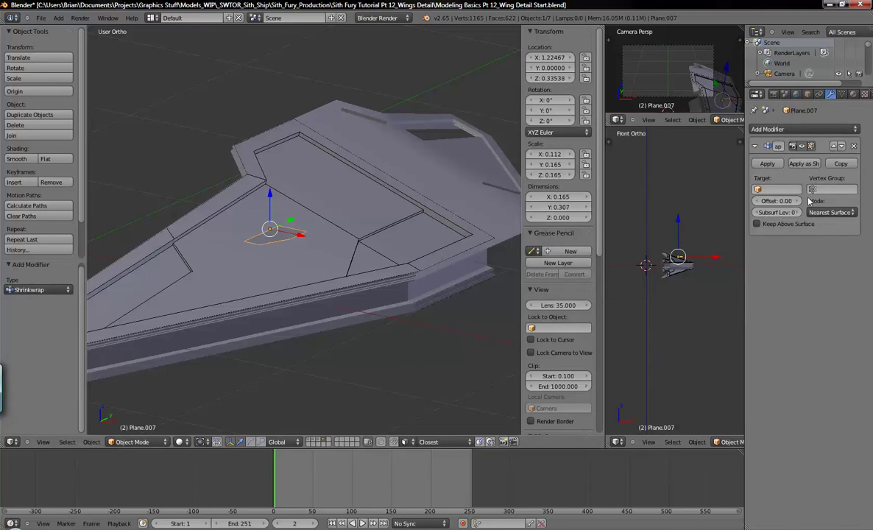
{"action": "left_click", "coordinate": [772, 189]}
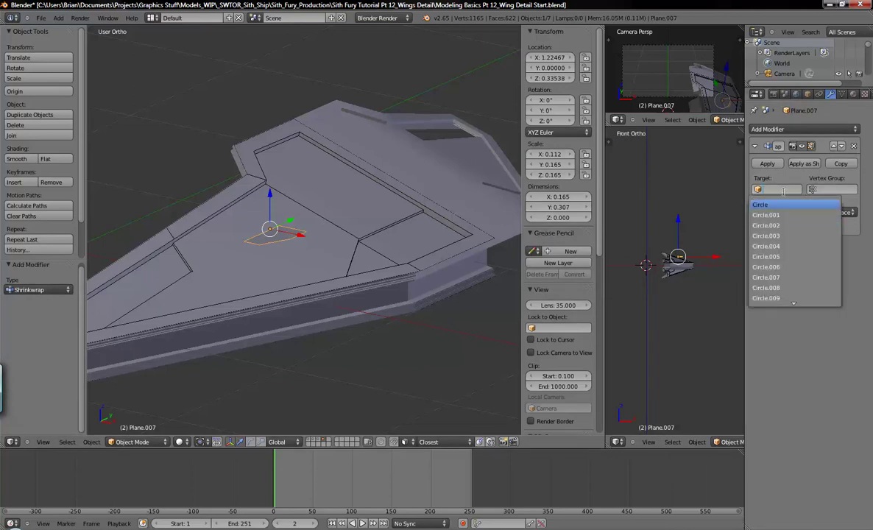
{"action": "type", "text": "p"}
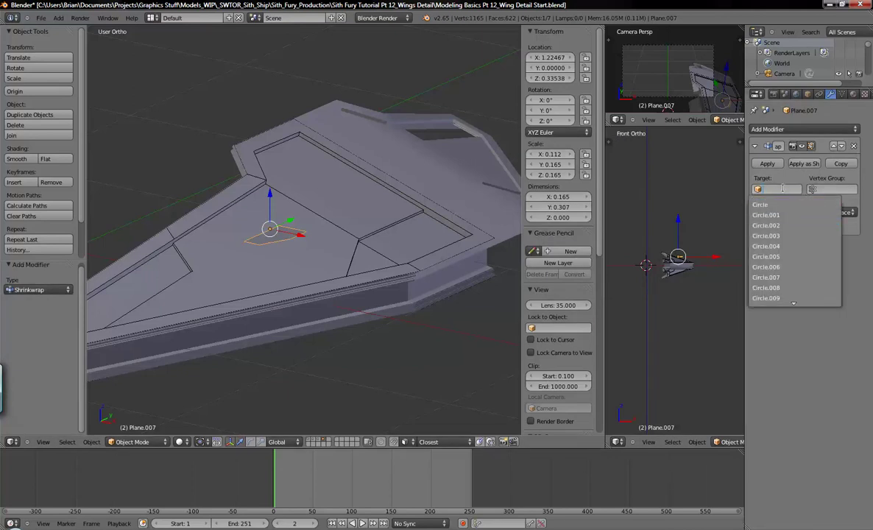
{"action": "key", "text": "Down"}
{"action": "key", "text": "Down"}
{"action": "key", "text": "Down"}
{"action": "key", "text": "Down"}
{"action": "key", "text": "Down"}
{"action": "key", "text": "Down"}
{"action": "key", "text": "Return"}
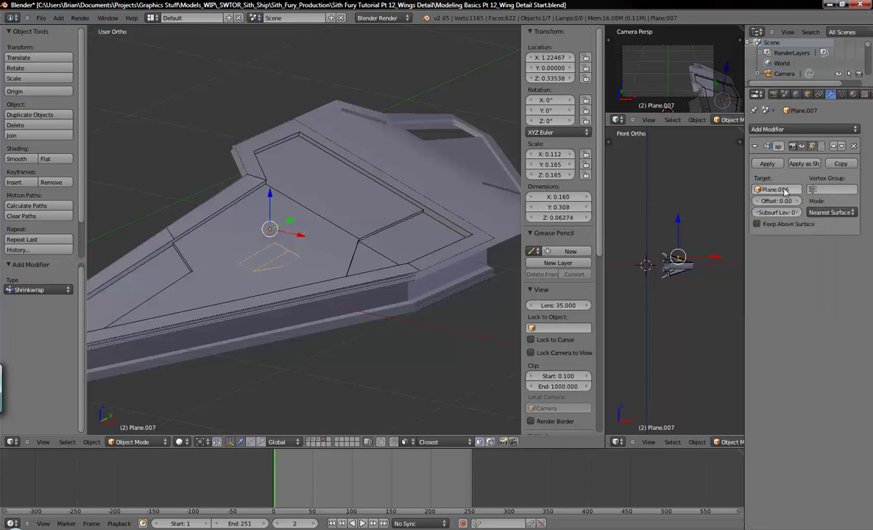
{"action": "middle_click_drag", "start_coordinate": [291, 240], "coordinate": [375, 288]}
{"action": "left_click", "coordinate": [768, 164]}
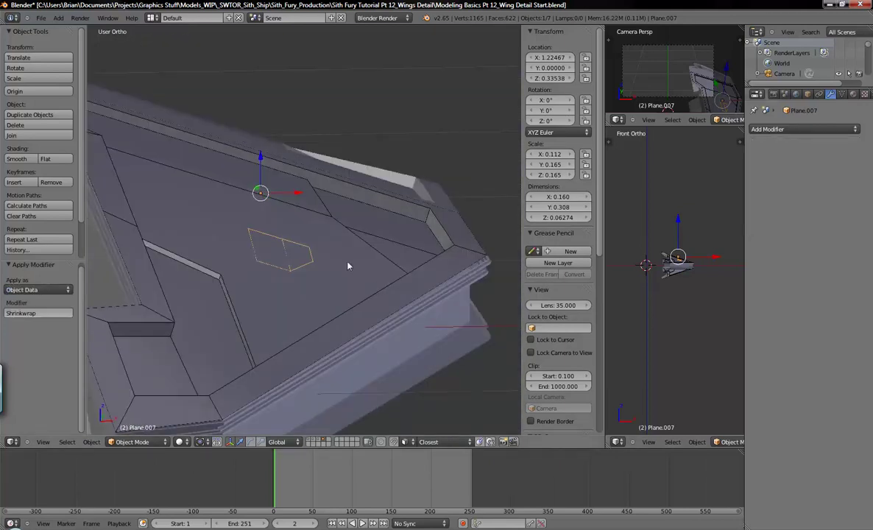
Join the small plane into the wing surface object Plane.006
{"action": "scroll", "coordinate": [347, 266], "scroll_direction": "up", "scroll_amount": 5}
{"action": "scroll", "coordinate": [334, 240], "scroll_direction": "down", "scroll_amount": 3}
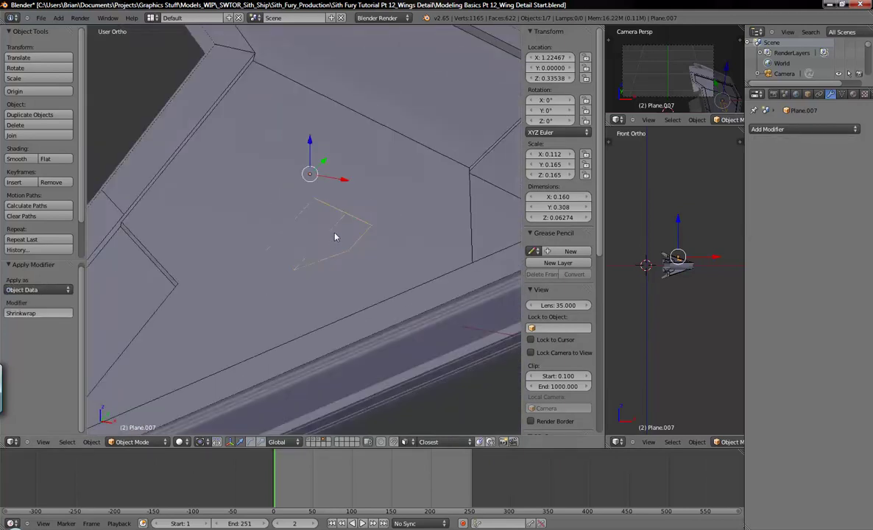
{"action": "right_click", "coordinate": [391, 174], "text": "shift"}
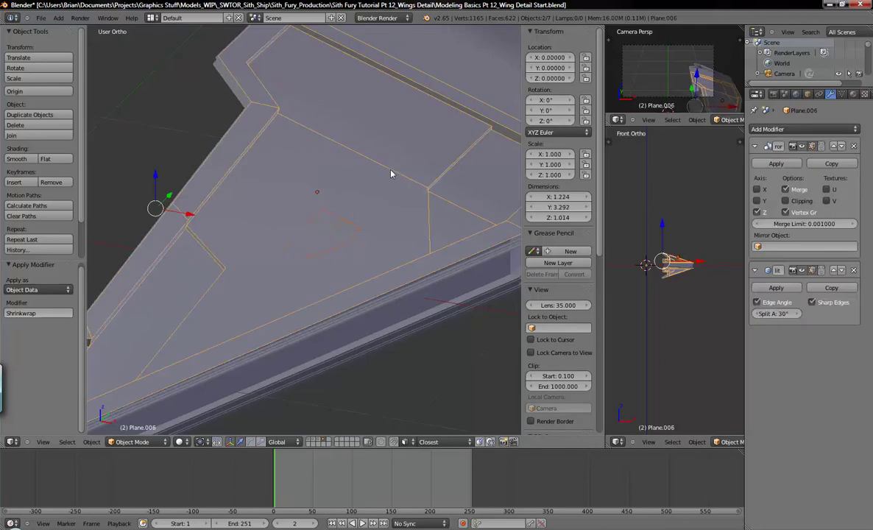
{"action": "key", "text": "ctrl+j"}
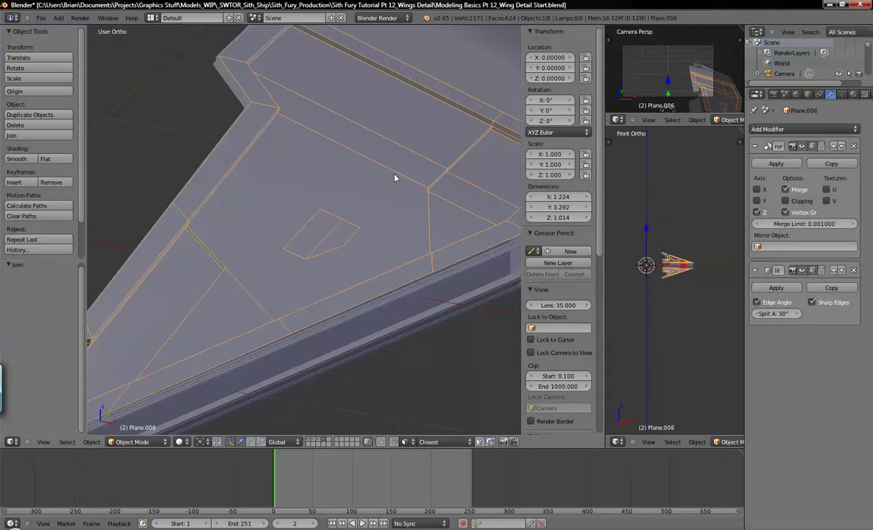
Delete the large wing face surrounding the joined small plane, using face selection in Edit Mode
{"action": "key", "text": "Tab"}
{"action": "middle_click_drag", "start_coordinate": [354, 242], "coordinate": [323, 234]}
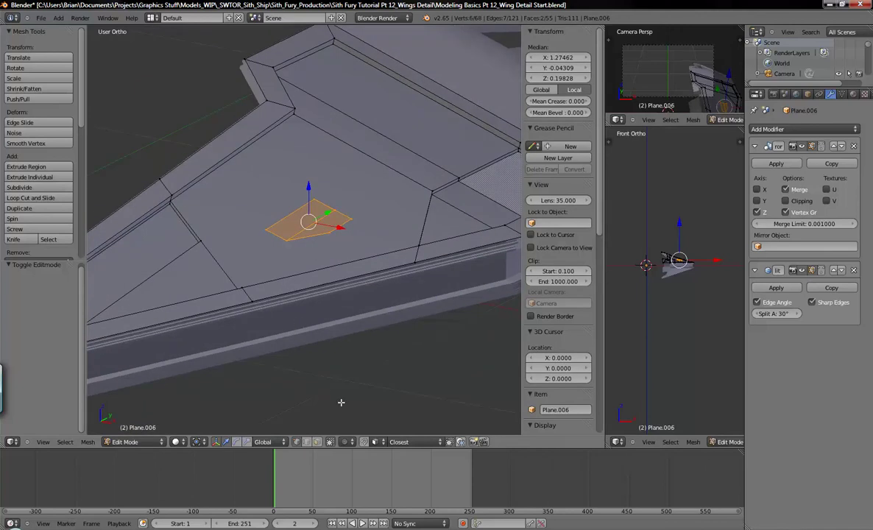
{"action": "left_click", "coordinate": [316, 442]}
{"action": "right_click", "coordinate": [251, 200]}
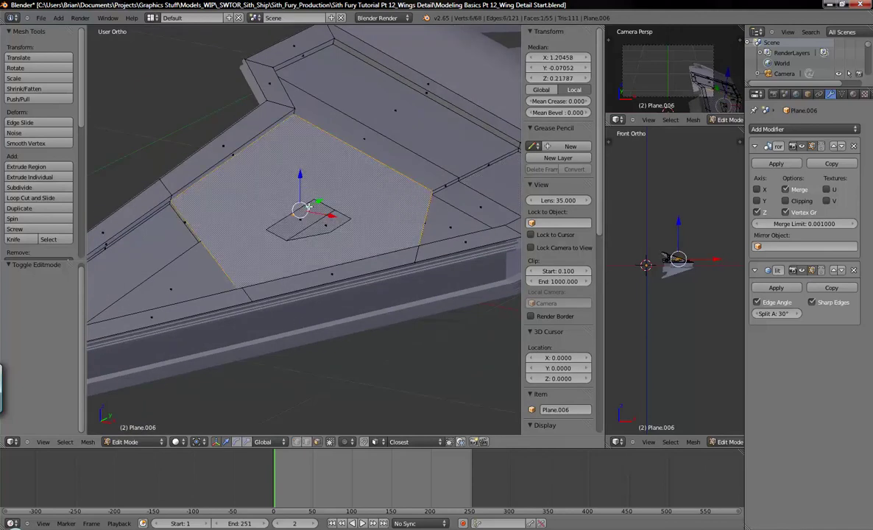
{"action": "key", "text": "x"}
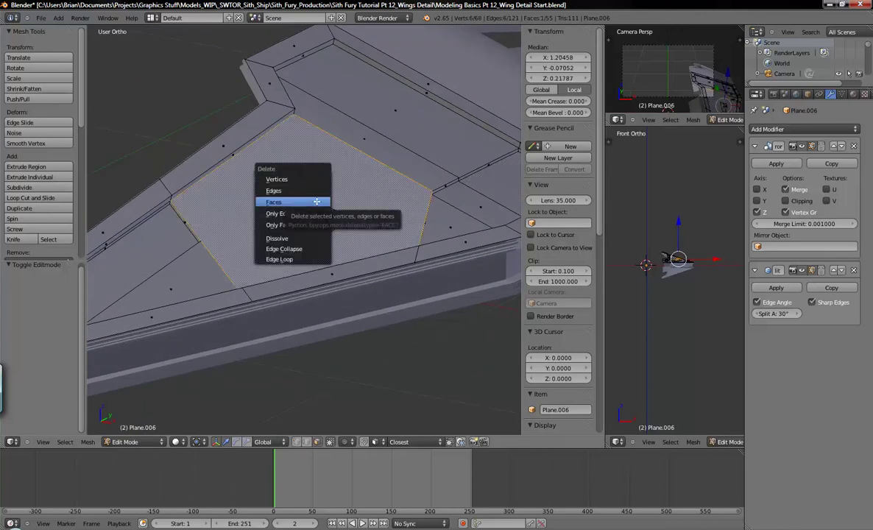
{"action": "left_click", "coordinate": [317, 201]}
{"action": "middle_click_drag", "start_coordinate": [317, 201], "coordinate": [243, 398]}
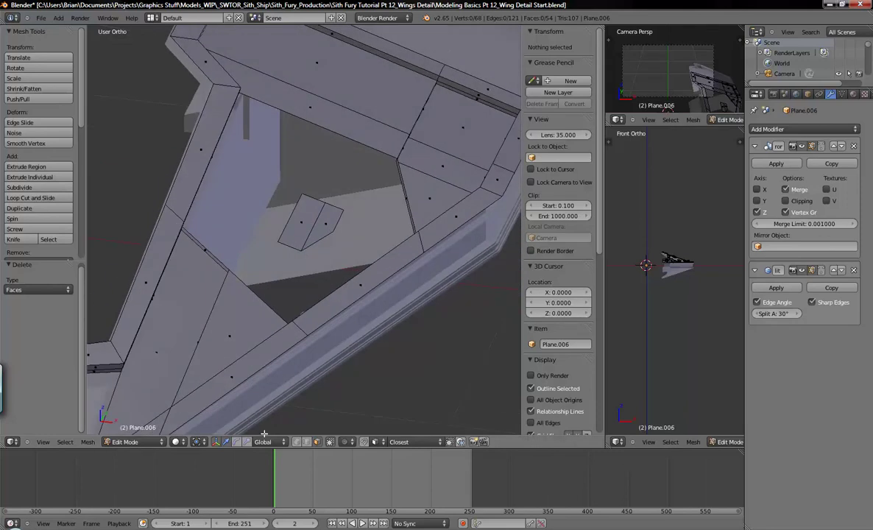
Fill a four-sided face between the small detail shape and the hole's edge nearest the wide end of the wing
{"action": "middle_click_drag", "start_coordinate": [320, 397], "coordinate": [314, 180]}
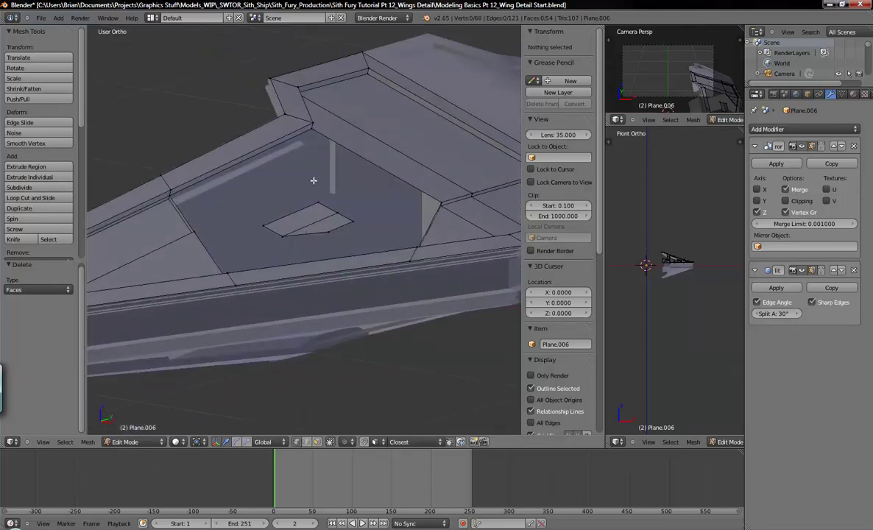
{"action": "left_click", "coordinate": [313, 126]}
{"action": "left_click", "coordinate": [318, 203], "text": "shift"}
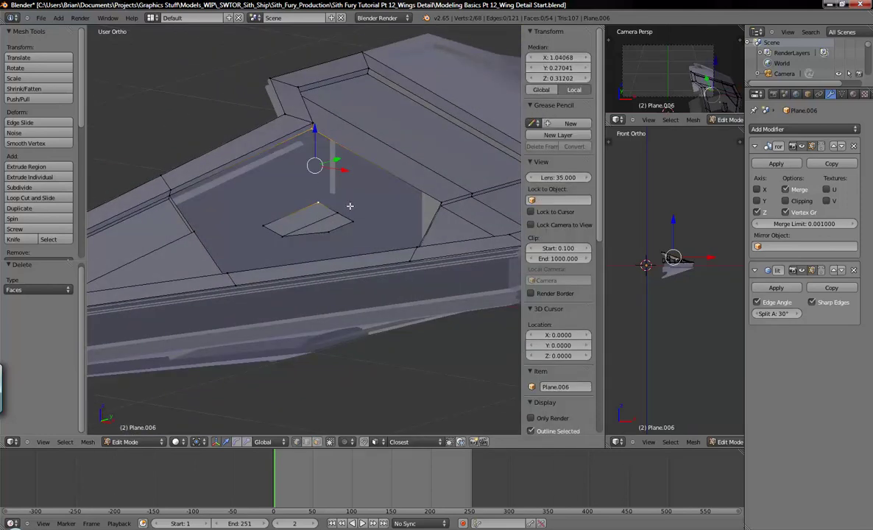
{"action": "left_click", "coordinate": [351, 211], "text": "shift"}
{"action": "mouse_move", "coordinate": [356, 210]}
{"action": "middle_mouse_down"}
{"action": "mouse_move", "coordinate": [415, 217]}
{"action": "mouse_move", "coordinate": [306, 202]}
{"action": "mouse_move", "coordinate": [306, 211]}
{"action": "mouse_move", "coordinate": [344, 220]}
{"action": "middle_mouse_up"}
{"action": "left_click", "coordinate": [411, 175], "text": "shift"}
{"action": "key", "text": "f"}
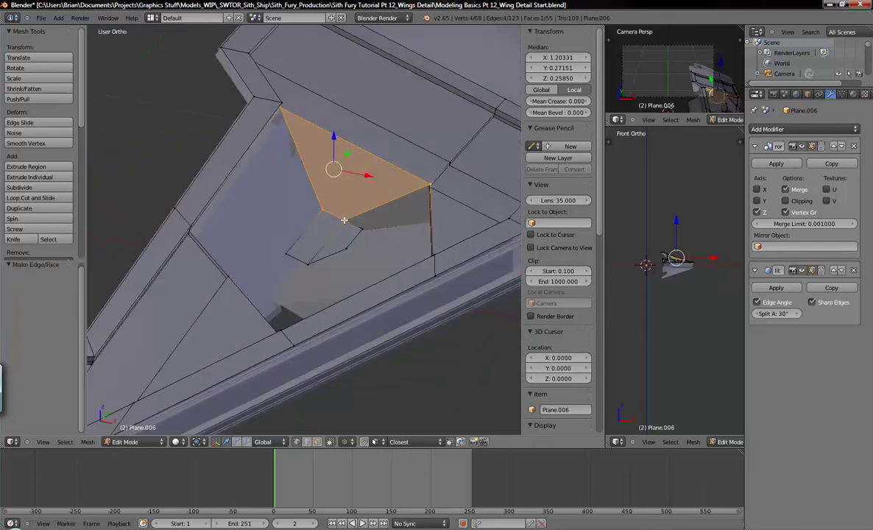
Fill a four-vertex face joining the detail shape's short end edge to the hole's outer corner beside the groove
{"action": "left_click", "coordinate": [344, 220]}
{"action": "left_click", "coordinate": [362, 229], "text": "shift"}
{"action": "left_click", "coordinate": [429, 185], "text": "shift"}
{"action": "middle_click_drag", "start_coordinate": [429, 186], "coordinate": [429, 193]}
{"action": "left_click", "coordinate": [429, 193]}
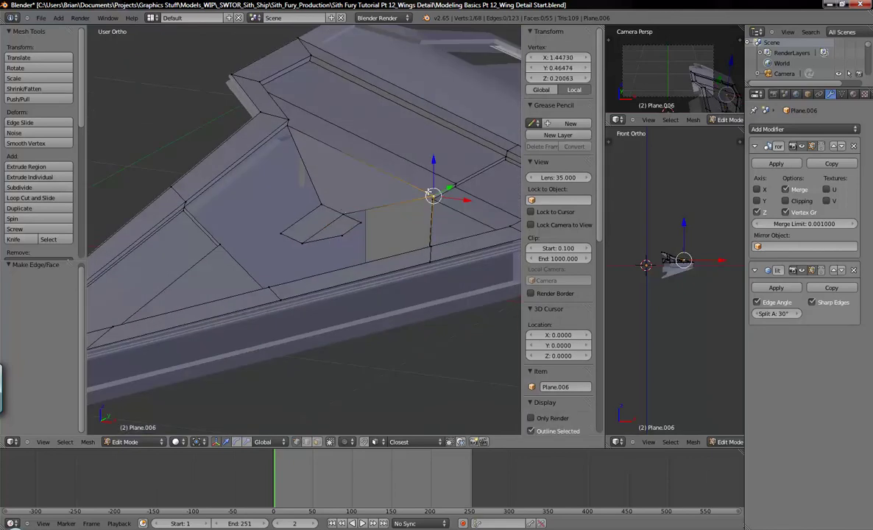
{"action": "left_click", "coordinate": [343, 210], "text": "ctrl"}
{"action": "middle_click_drag", "start_coordinate": [324, 203], "coordinate": [464, 308]}
{"action": "left_click", "coordinate": [421, 215], "text": "ctrl"}
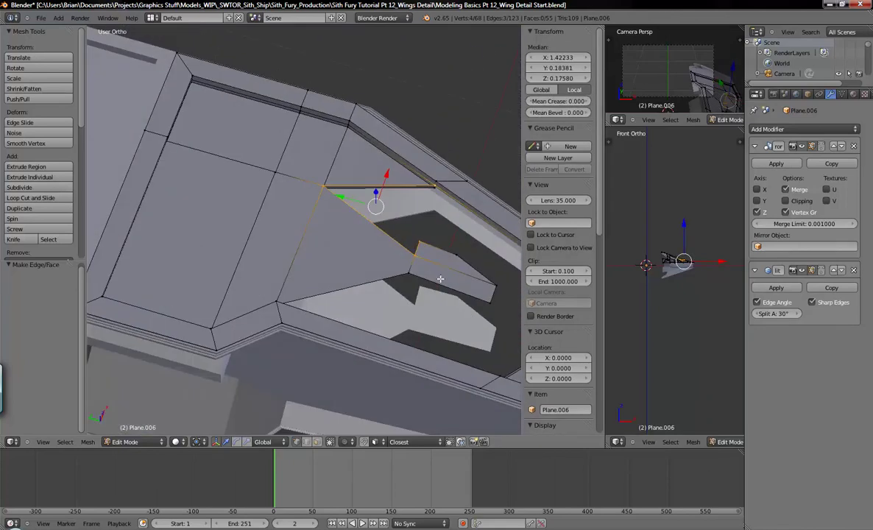
{"action": "key", "text": "f"}
{"action": "middle_click_drag", "start_coordinate": [436, 273], "coordinate": [362, 241]}
{"action": "key", "text": "Tab"}
{"action": "key", "text": "Tab"}
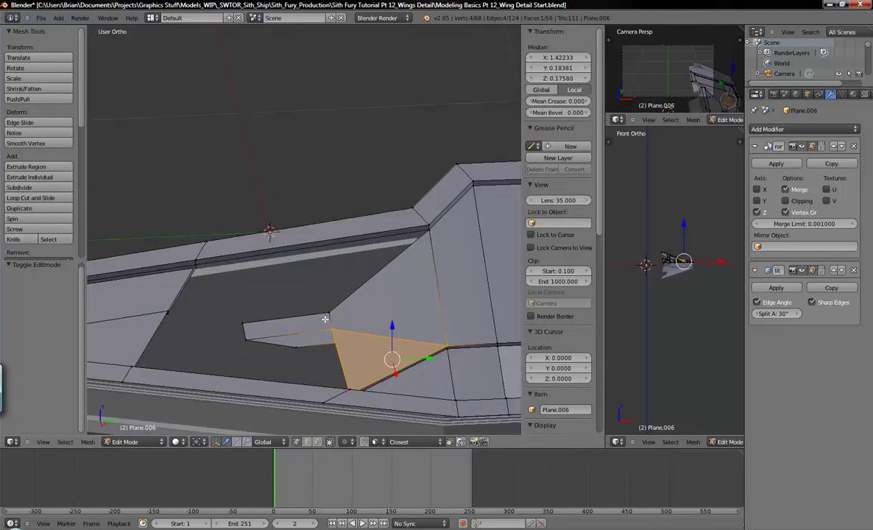
Fill a triangular face between the detail shape's upper corner and both ends of the hole's long inner edge
{"action": "right_click", "coordinate": [325, 319]}
{"action": "right_click", "coordinate": [426, 234], "text": "shift"}
{"action": "right_click", "coordinate": [198, 265], "text": "shift"}
{"action": "scroll", "coordinate": [235, 277], "scroll_direction": "up", "scroll_amount": 5}
{"action": "right_click", "coordinate": [136, 244], "text": "shift"}
{"action": "right_click", "coordinate": [128, 246], "text": "shift"}
{"action": "scroll", "coordinate": [177, 273], "scroll_direction": "down", "scroll_amount": 5}
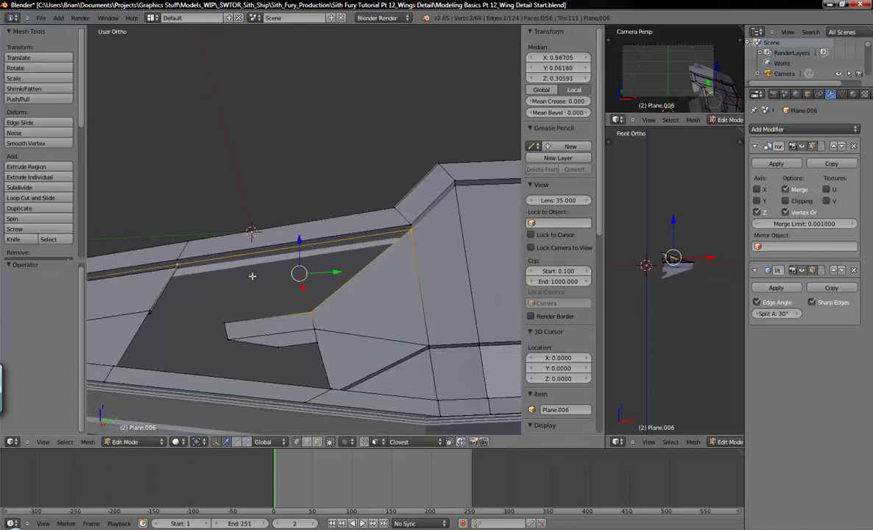
{"action": "right_click", "coordinate": [175, 288], "text": "shift"}
{"action": "middle_click_drag", "start_coordinate": [175, 286], "coordinate": [223, 338]}
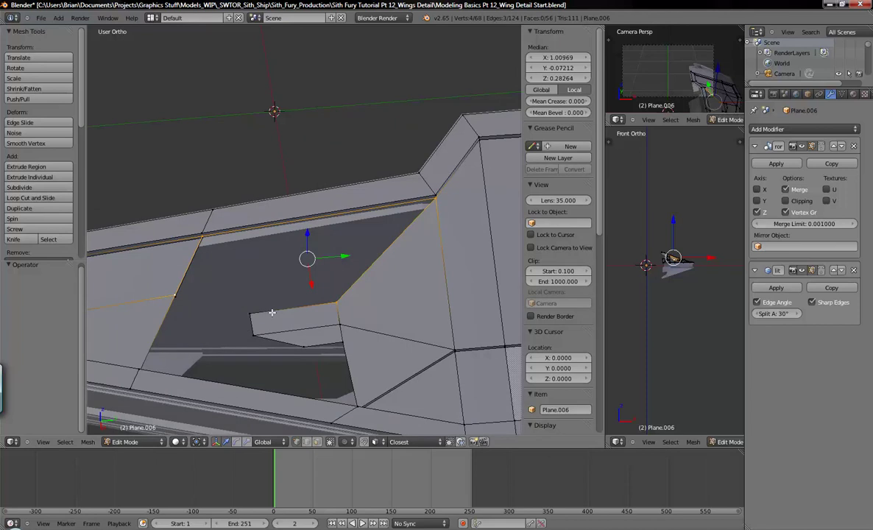
{"action": "key", "text": "ctrl+z"}
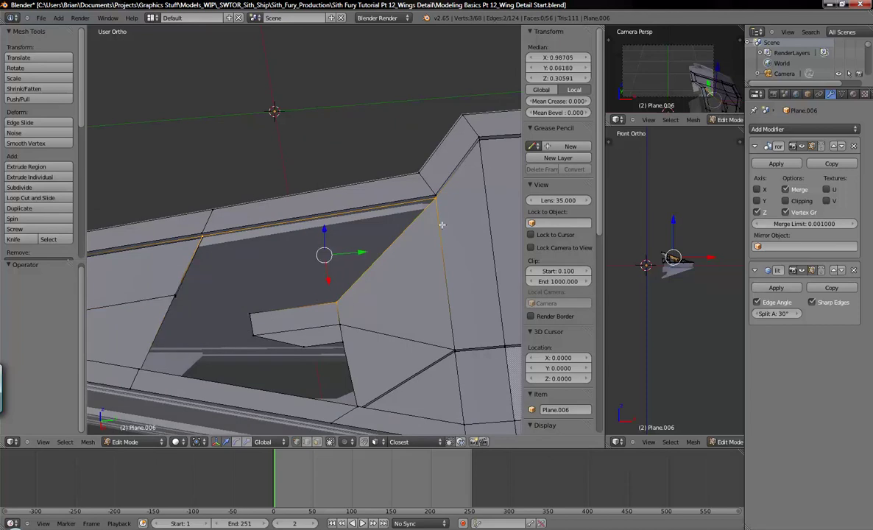
{"action": "key", "text": "f"}
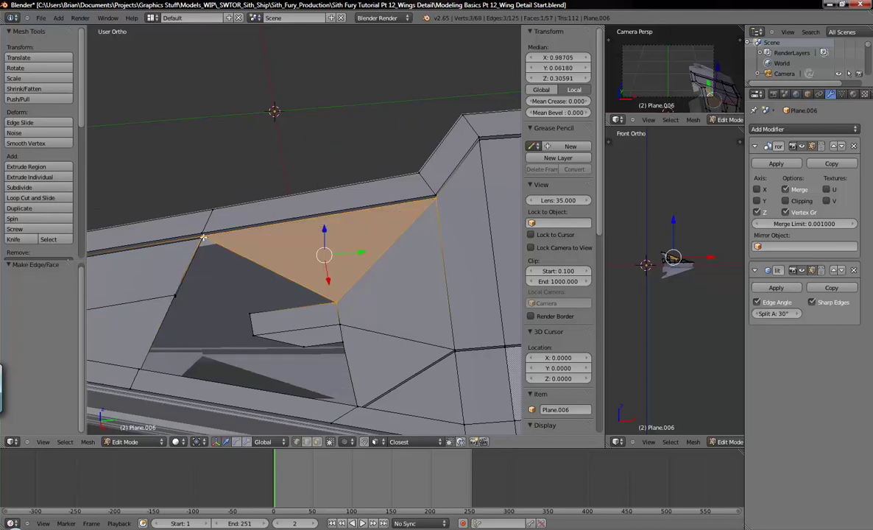
Fill a four-vertex face between the detail shape's inner side and the hole's inner corner toward the wing's tapered end
{"action": "right_click", "coordinate": [202, 236]}
{"action": "scroll", "coordinate": [175, 292], "scroll_direction": "up", "scroll_amount": 6}
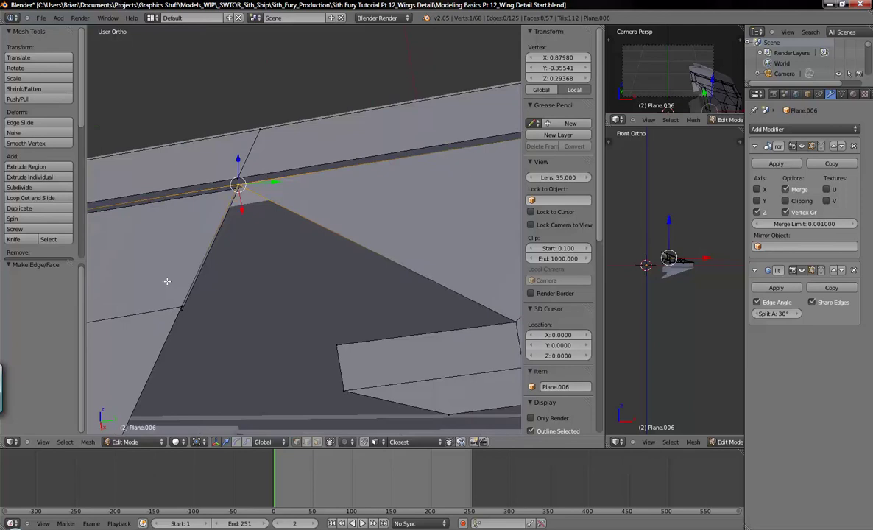
{"action": "scroll", "coordinate": [190, 326], "scroll_direction": "down", "scroll_amount": 6}
{"action": "right_click", "coordinate": [317, 328], "text": "ctrl"}
{"action": "right_click", "coordinate": [253, 336], "text": "shift"}
{"action": "key", "text": "f"}
{"action": "middle_click_drag", "start_coordinate": [254, 338], "coordinate": [225, 242]}
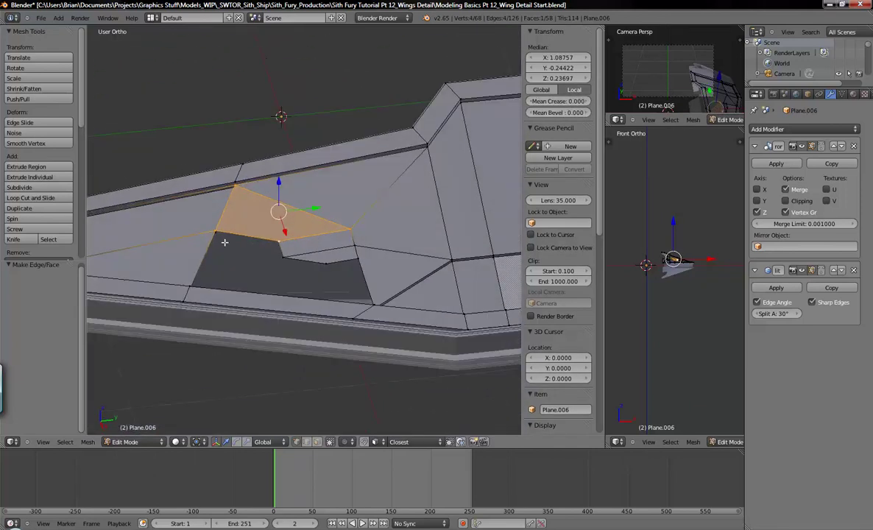
Fill a four-vertex face connecting the detail shape's tapered-side end edge to the hole's adjacent boundary edge
{"action": "right_click", "coordinate": [212, 227]}
{"action": "scroll", "coordinate": [224, 258], "scroll_direction": "up", "scroll_amount": 5}
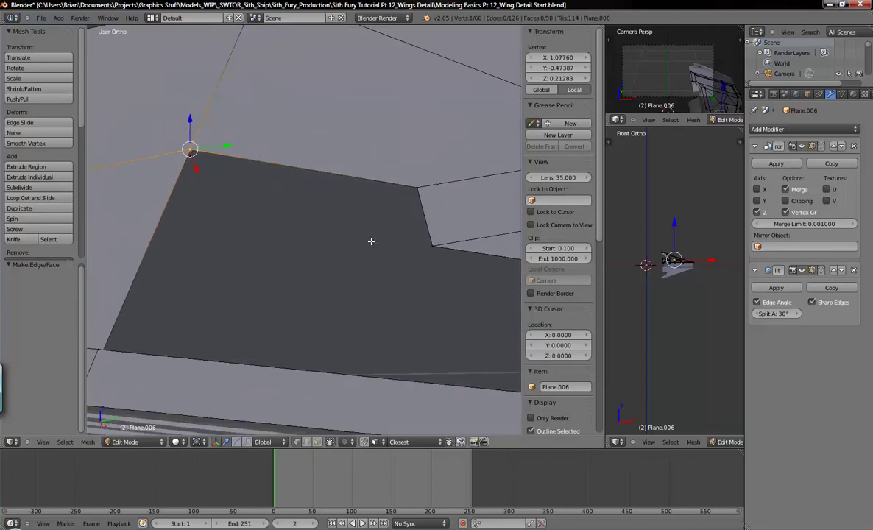
{"action": "right_click", "coordinate": [416, 186], "text": "shift"}
{"action": "right_click", "coordinate": [431, 243], "text": "shift"}
{"action": "scroll", "coordinate": [419, 273], "scroll_direction": "down", "scroll_amount": 3}
{"action": "middle_click_drag", "start_coordinate": [418, 273], "coordinate": [252, 278]}
{"action": "scroll", "coordinate": [380, 222], "scroll_direction": "up", "scroll_amount": 4}
{"action": "right_click", "coordinate": [358, 178], "text": "shift"}
{"action": "middle_click_drag", "start_coordinate": [382, 190], "coordinate": [356, 172]}
{"action": "key", "text": "f"}
Fill a four-vertex face between the detail shape's outer edge and the hole's long outer edge
{"action": "right_click", "coordinate": [389, 188]}
{"action": "right_click", "coordinate": [409, 234], "text": "shift"}
{"action": "right_click", "coordinate": [368, 237], "text": "shift"}
{"action": "middle_click_drag", "start_coordinate": [368, 237], "coordinate": [381, 281]}
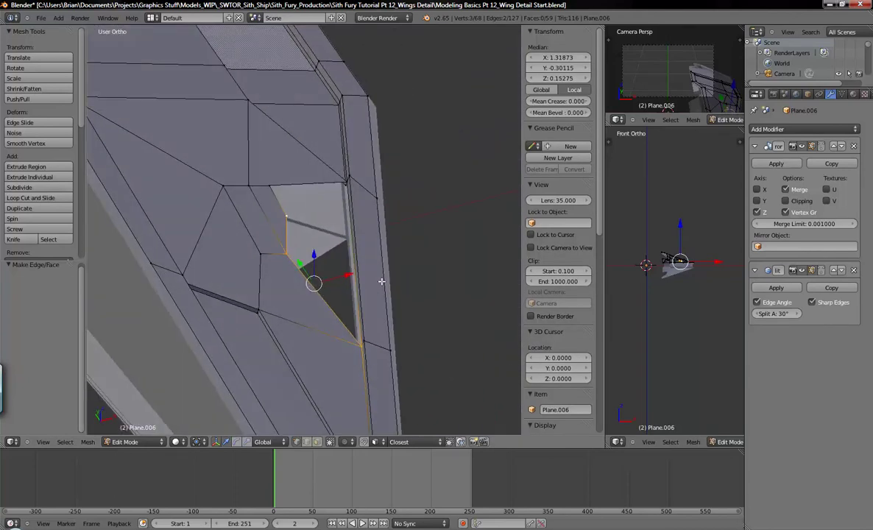
{"action": "scroll", "coordinate": [367, 257], "scroll_direction": "up", "scroll_amount": 4}
{"action": "right_click", "coordinate": [336, 134], "text": "shift"}
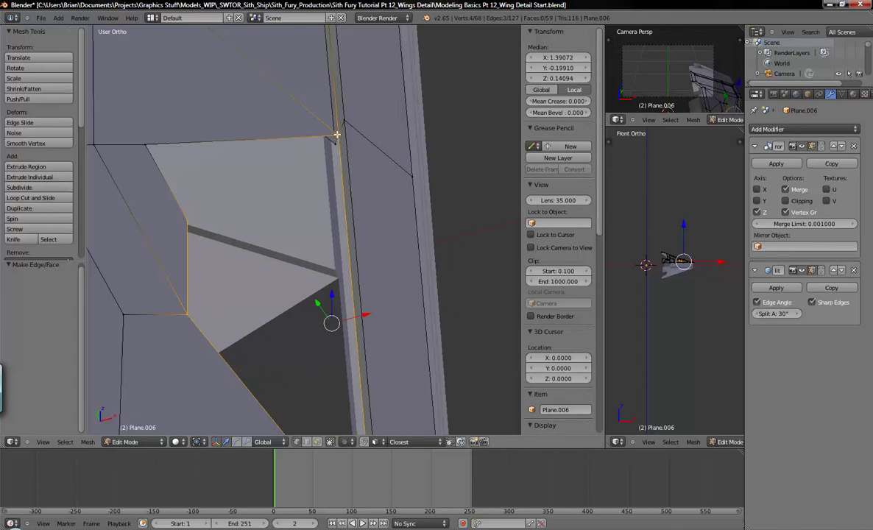
{"action": "scroll", "coordinate": [355, 256], "scroll_direction": "down", "scroll_amount": 3}
{"action": "key", "text": "f"}
Fill the last remaining gap around the detail shape with a face
{"action": "middle_click_drag", "start_coordinate": [346, 250], "coordinate": [289, 237]}
{"action": "right_click", "coordinate": [290, 237]}
{"action": "mouse_move", "coordinate": [349, 194]}
{"action": "middle_mouse_down"}
{"action": "mouse_move", "coordinate": [439, 211]}
{"action": "mouse_move", "coordinate": [343, 207]}
{"action": "middle_mouse_up"}
{"action": "right_click", "coordinate": [312, 168], "text": "shift"}
{"action": "key", "text": "f"}
Select the detail shape's two faces in face mode and extrude them along their normal by about 0.011 as a shallow recess
{"action": "key", "text": "a"}
{"action": "middle_click_drag", "start_coordinate": [339, 253], "coordinate": [243, 267]}
{"action": "left_click", "coordinate": [317, 441]}
{"action": "right_click", "coordinate": [243, 245]}
{"action": "right_click", "coordinate": [273, 245], "text": "shift"}
{"action": "mouse_move", "coordinate": [271, 265]}
{"action": "middle_mouse_down"}
{"action": "mouse_move", "coordinate": [211, 268]}
{"action": "mouse_move", "coordinate": [249, 292]}
{"action": "mouse_move", "coordinate": [255, 259]}
{"action": "middle_mouse_up"}
{"action": "key", "text": "e"}
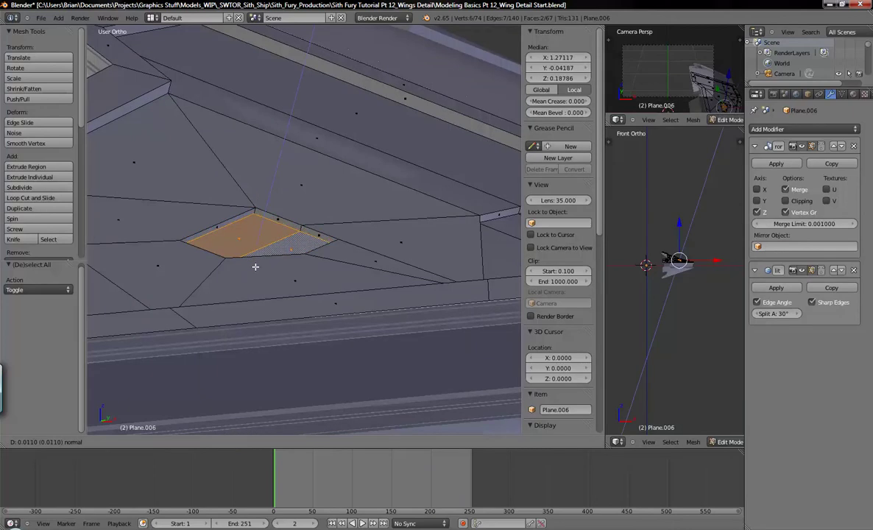
{"action": "left_click", "coordinate": [256, 264]}
Return to Object Mode and turn off the Wire display for the wing surface object
{"action": "key", "text": "Tab"}
{"action": "scroll", "coordinate": [322, 273], "scroll_direction": "down", "scroll_amount": 3}
{"action": "middle_click_drag", "start_coordinate": [321, 272], "coordinate": [307, 323]}
{"action": "scroll", "coordinate": [343, 279], "scroll_direction": "down", "scroll_amount": 2}
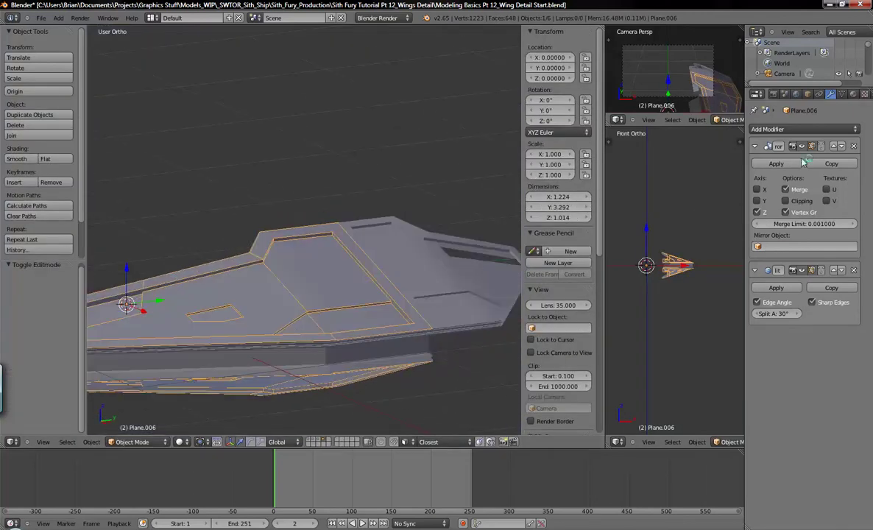
{"action": "left_click", "coordinate": [807, 95]}
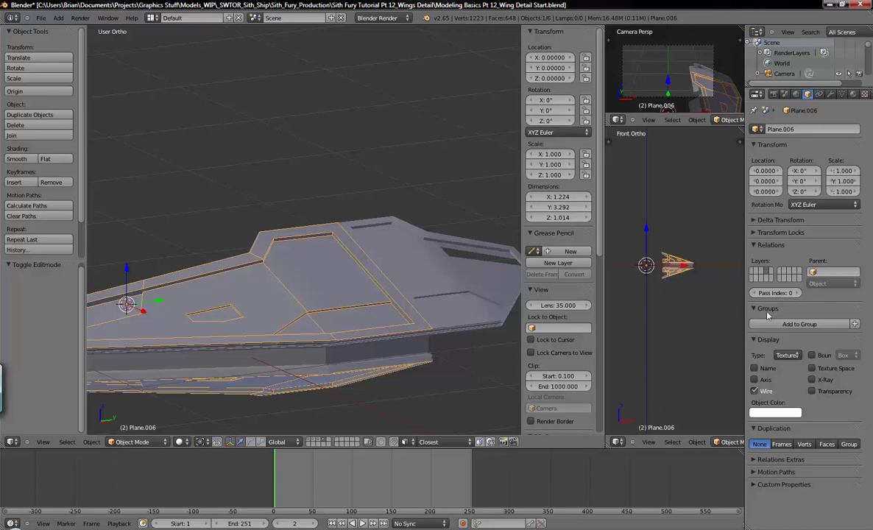
{"action": "left_click", "coordinate": [753, 391]}
{"action": "key", "text": "Tab"}
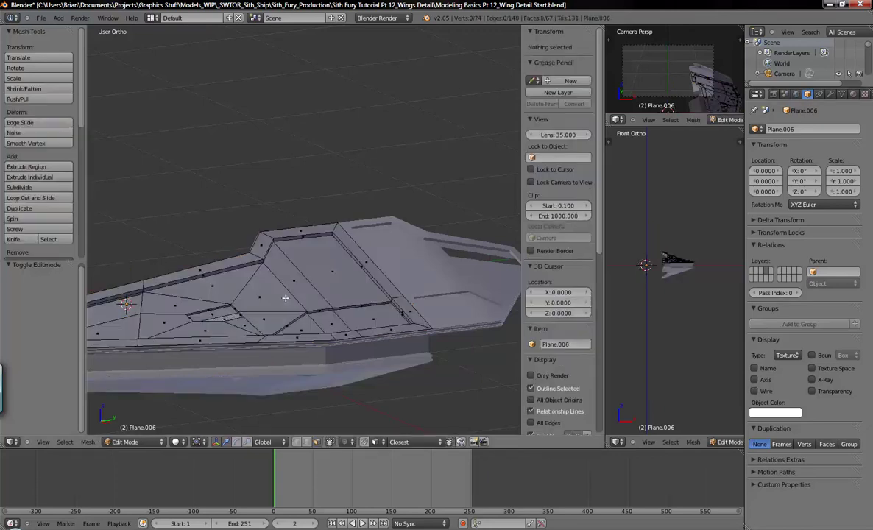
{"action": "key", "text": "Tab"}
Switch to the reference image in Windows Photo Gallery and examine the small surface details on the ship's wings
{"action": "middle_click_drag", "start_coordinate": [286, 298], "coordinate": [398, 289]}
{"action": "scroll", "coordinate": [398, 287], "scroll_direction": "down", "scroll_amount": 4}
{"action": "key", "text": "Tab"}
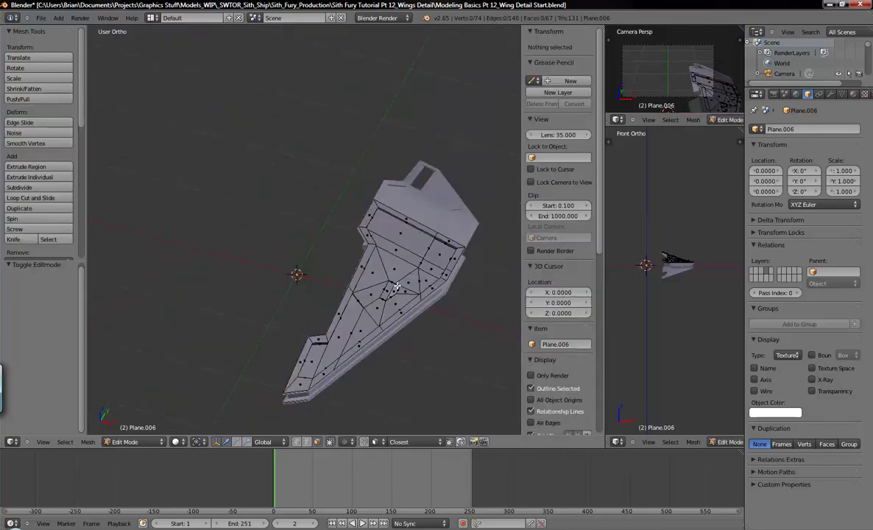
{"action": "key", "text": "a"}
{"action": "key", "text": "alt+Tab"}
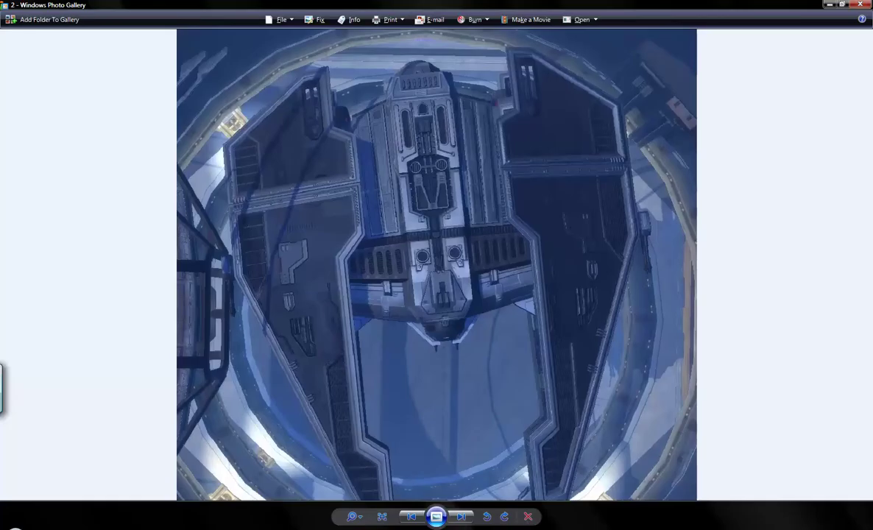
{"action": "left_click_drag", "start_coordinate": [351, 363], "coordinate": [440, 284]}
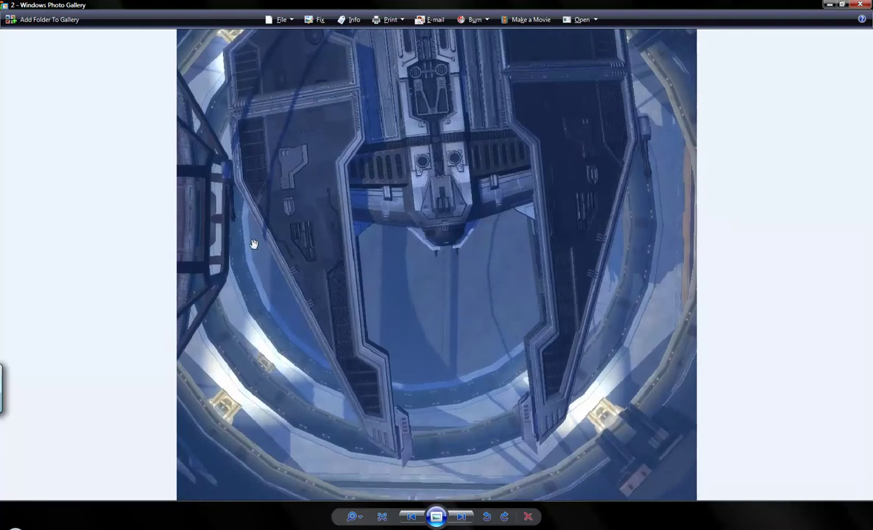
{"action": "left_click_drag", "start_coordinate": [338, 200], "coordinate": [340, 334]}
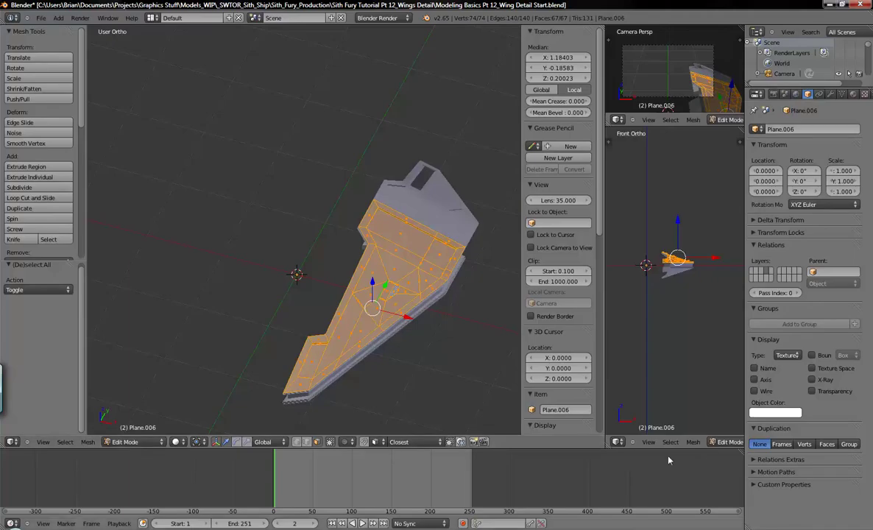
{"action": "key", "text": "a"}
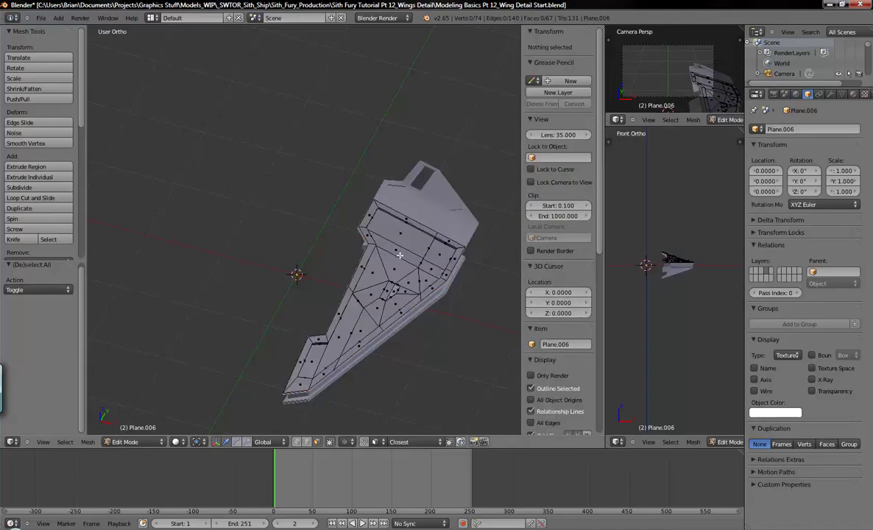
Deselect everything in Object Mode, add a cube and scale it down uniformly to about 0.142 per side
{"action": "scroll", "coordinate": [398, 254], "scroll_direction": "up", "scroll_amount": 3}
{"action": "middle_click_drag", "start_coordinate": [465, 262], "coordinate": [311, 181]}
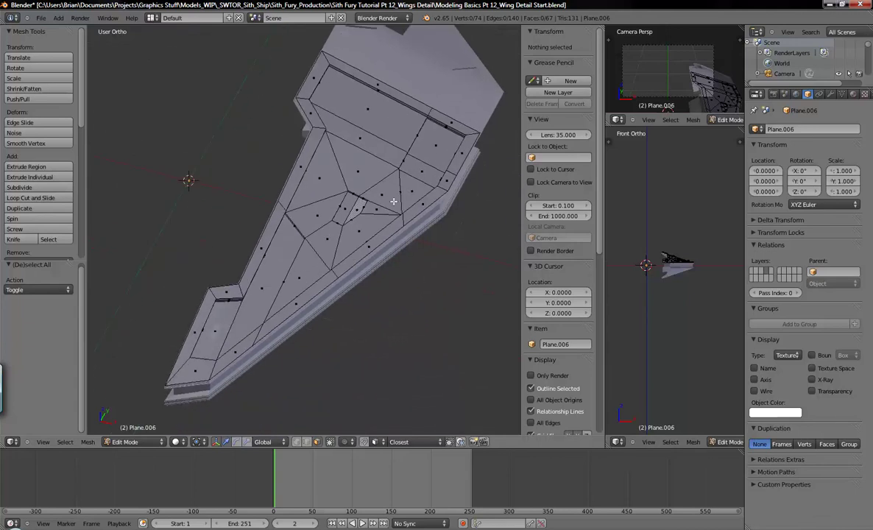
{"action": "key", "text": "Tab"}
{"action": "key", "text": "a"}
{"action": "middle_click_drag", "start_coordinate": [301, 234], "coordinate": [332, 241]}
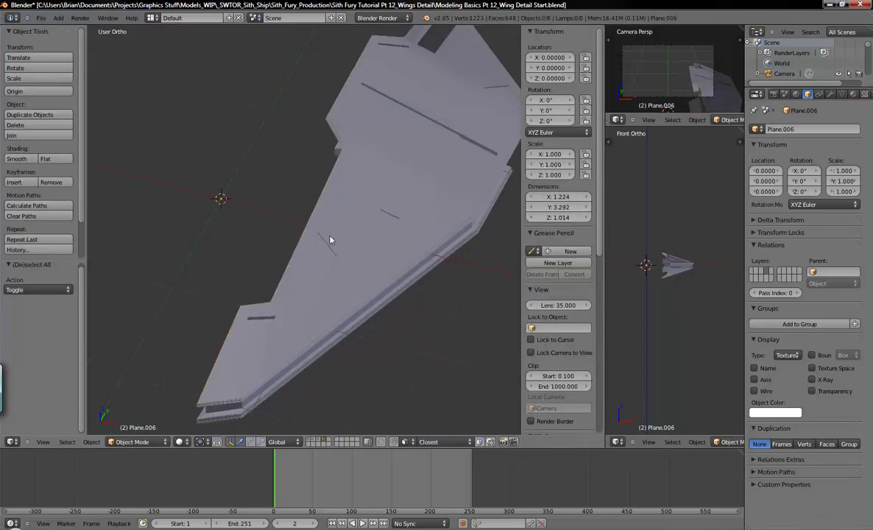
{"action": "key", "text": "shift+a"}
{"action": "left_click", "coordinate": [362, 246]}
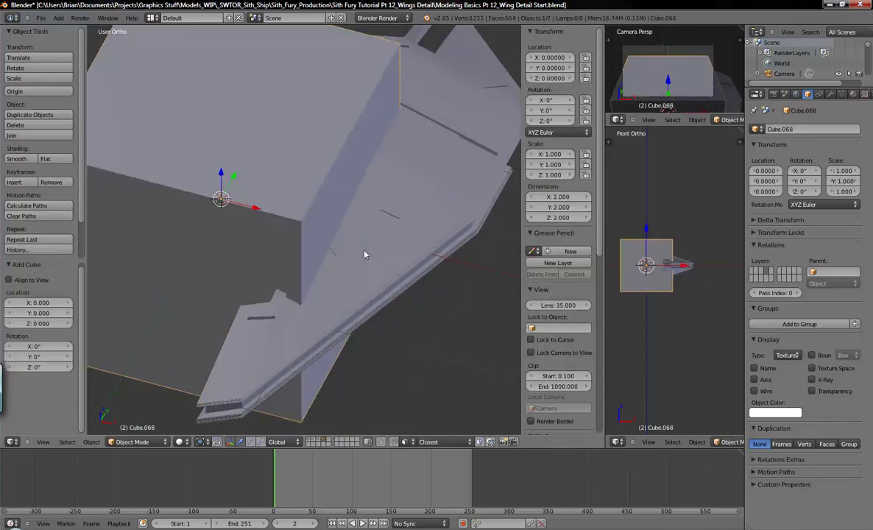
{"action": "key", "text": "s"}
{"action": "left_click", "coordinate": [239, 207]}
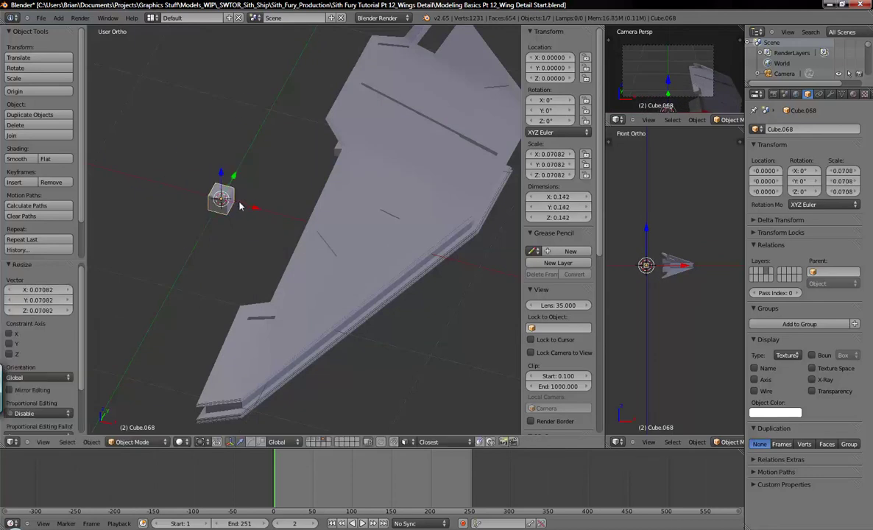
In the wireframe top view, scale the cube along Y to a depth of about 0.019
{"action": "key", "text": "KP_7"}
{"action": "key", "text": "z"}
{"action": "middle_click_drag", "start_coordinate": [361, 287], "coordinate": [346, 154], "text": "shift"}
{"action": "key", "text": "s"}
{"action": "key", "text": "y"}
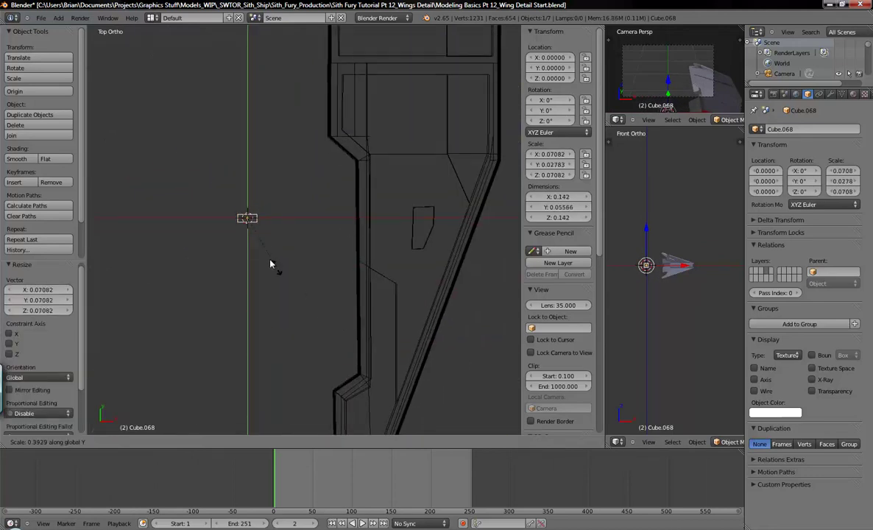
{"action": "left_click", "coordinate": [238, 215]}
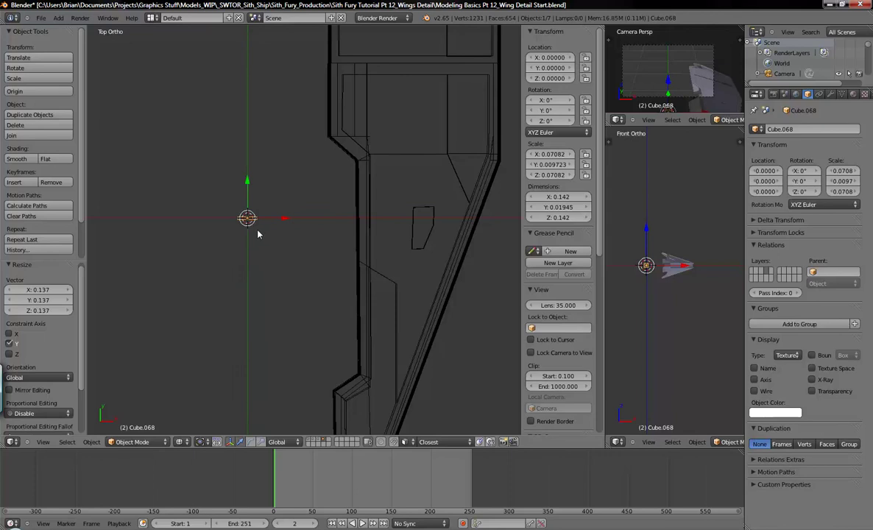
Isolate the cube in local view and flatten it along Z to about 0.0076 thick
{"action": "key", "text": "KP_Divide"}
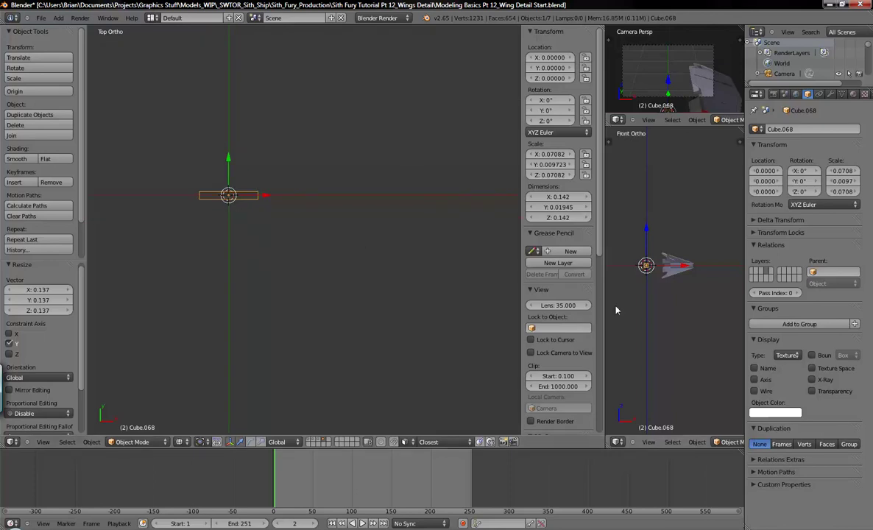
{"action": "key", "text": "KP_Divide"}
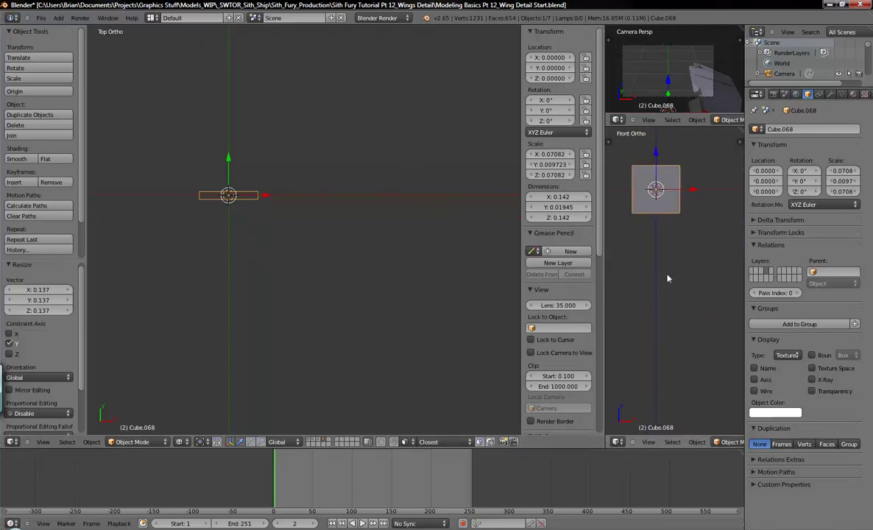
{"action": "key", "text": "s"}
{"action": "key", "text": "z"}
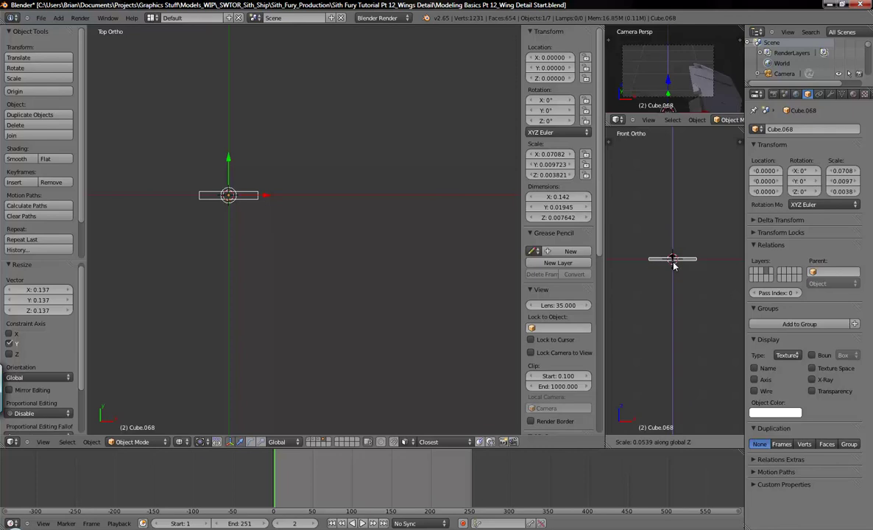
{"action": "left_click", "coordinate": [673, 265]}
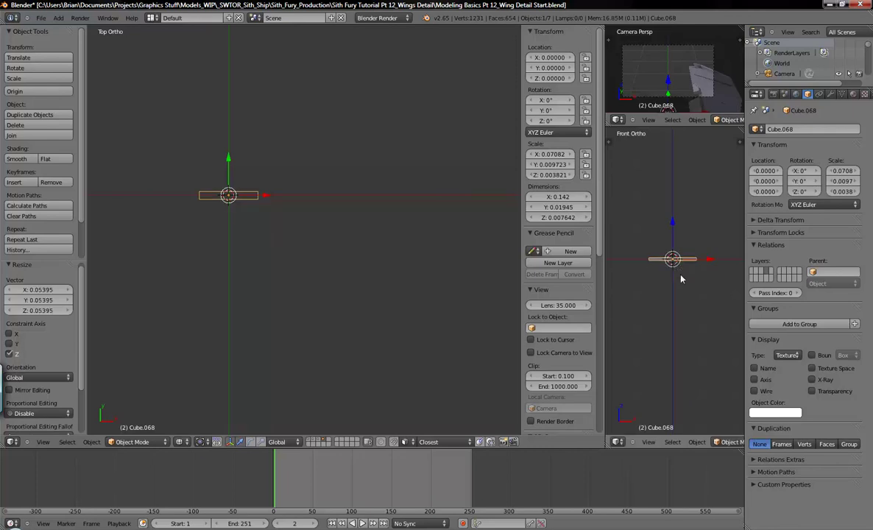
Lengthen the bar along X to about 0.293 and move it onto the wing at about X 1.570, Y 0.967
{"action": "key", "text": "s"}
{"action": "key", "text": "x"}
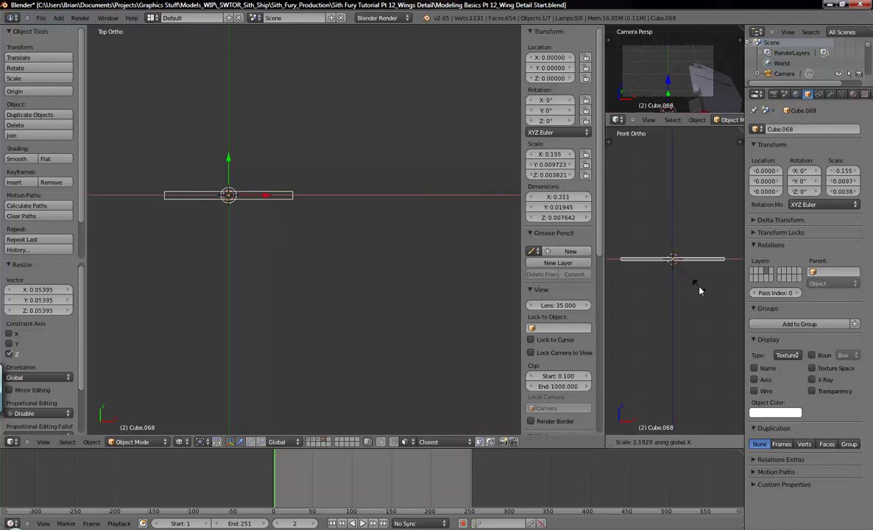
{"action": "left_click", "coordinate": [696, 286]}
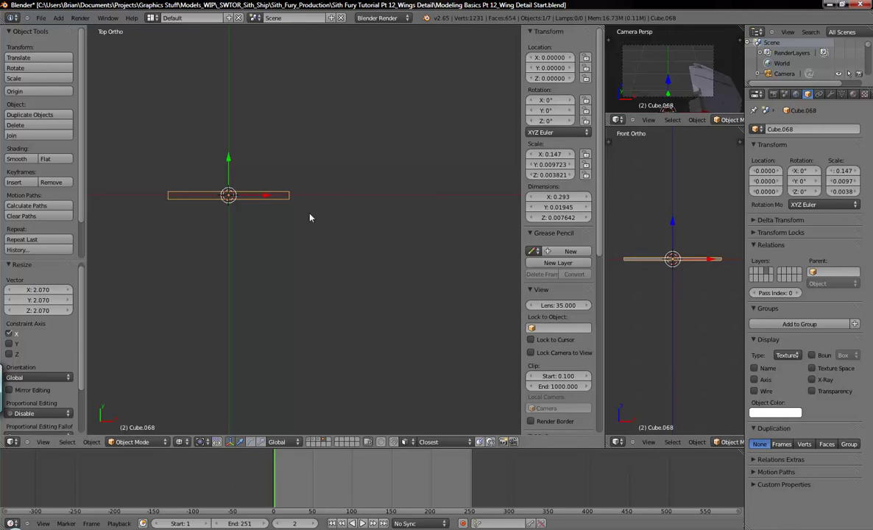
{"action": "scroll", "coordinate": [334, 194], "scroll_direction": "down", "scroll_amount": 8}
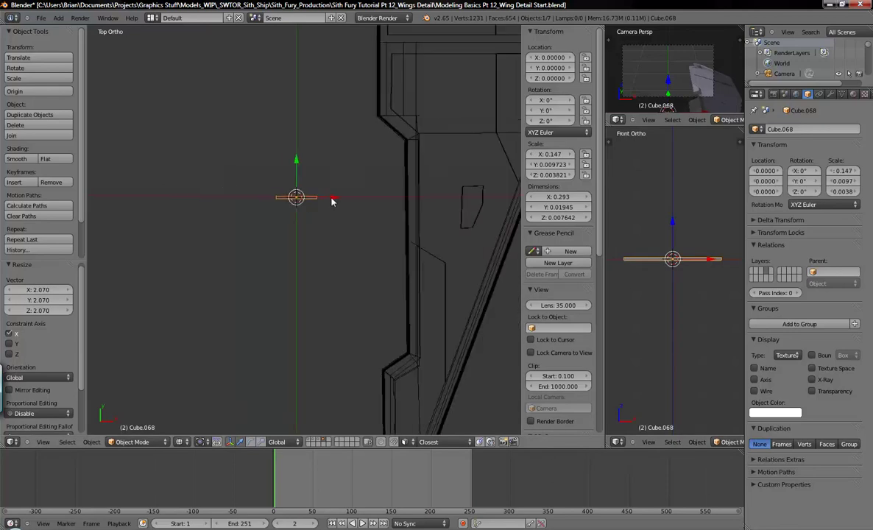
{"action": "key", "text": "g"}
{"action": "left_click", "coordinate": [390, 129]}
{"action": "scroll", "coordinate": [379, 118], "scroll_direction": "up", "scroll_amount": 5}
{"action": "scroll", "coordinate": [337, 222], "scroll_direction": "up", "scroll_amount": 4}
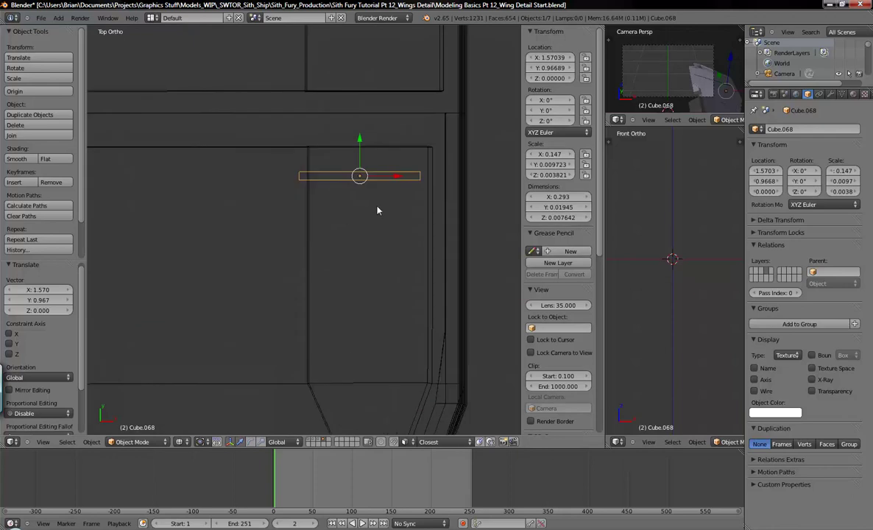
Fit the bar across the narrow wing panel by lengthening it to about 0.351 along X and shifting it to about X 1.598
{"action": "key", "text": "s"}
{"action": "key", "text": "x"}
{"action": "left_click", "coordinate": [361, 256]}
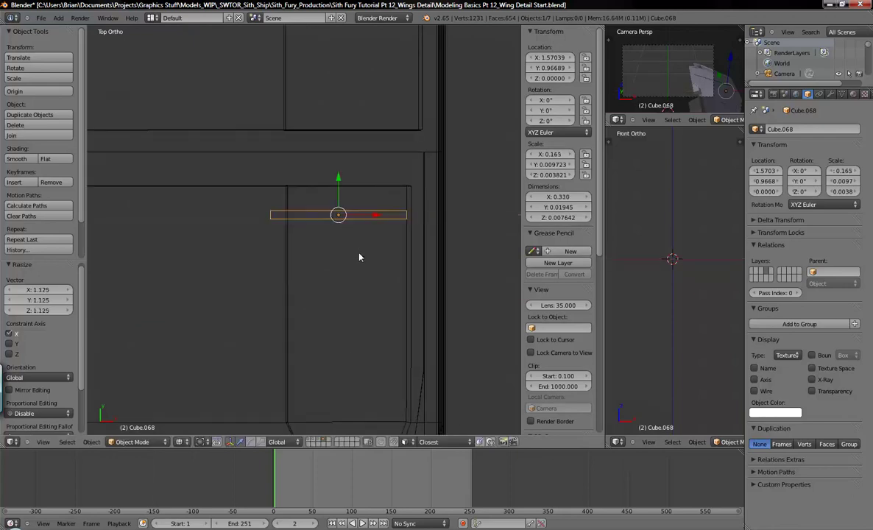
{"action": "key", "text": "g"}
{"action": "key", "text": "x"}
{"action": "left_click", "coordinate": [388, 215]}
{"action": "key", "text": "s"}
{"action": "key", "text": "x"}
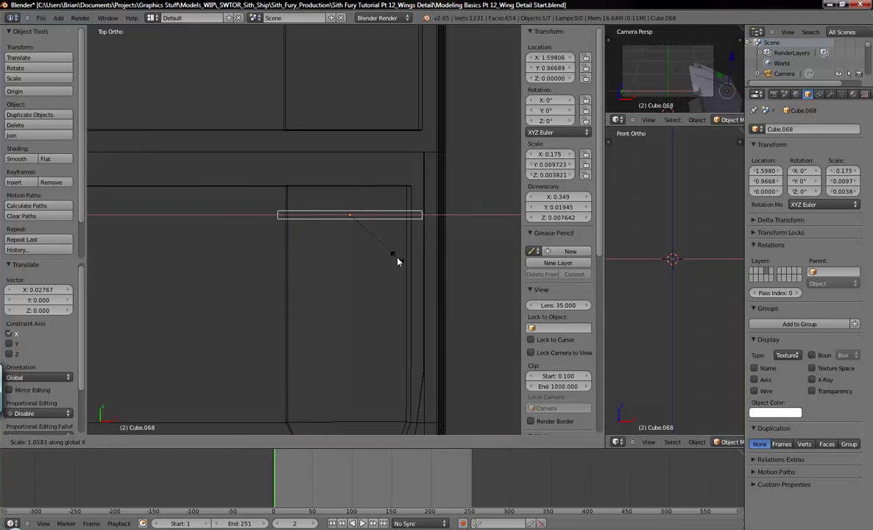
{"action": "left_click", "coordinate": [397, 261]}
Raise the bar along Z to about 0.153, near the wing's upper surface
{"action": "scroll", "coordinate": [380, 262], "scroll_direction": "down", "scroll_amount": 3, "text": "shift"}
{"action": "middle_click_drag", "start_coordinate": [376, 297], "coordinate": [346, 185]}
{"action": "left_click_drag", "start_coordinate": [338, 151], "coordinate": [314, 105]}
{"action": "middle_click_drag", "start_coordinate": [315, 106], "coordinate": [367, 147]}
{"action": "middle_click_drag", "start_coordinate": [448, 176], "coordinate": [390, 229]}
{"action": "scroll", "coordinate": [389, 283], "scroll_direction": "down", "scroll_amount": 3}
{"action": "middle_click_drag", "start_coordinate": [390, 283], "coordinate": [369, 269]}
{"action": "scroll", "coordinate": [369, 269], "scroll_direction": "up", "scroll_amount": 3}
In the front view, rotate the bar by about 17.85° to match the slope of the wing
{"action": "key", "text": "z"}
{"action": "mouse_move", "coordinate": [350, 214]}
{"action": "middle_mouse_down"}
{"action": "mouse_move", "coordinate": [335, 242]}
{"action": "mouse_move", "coordinate": [297, 206]}
{"action": "mouse_move", "coordinate": [317, 166]}
{"action": "mouse_move", "coordinate": [340, 160]}
{"action": "middle_mouse_up"}
{"action": "key", "text": "KP_7"}
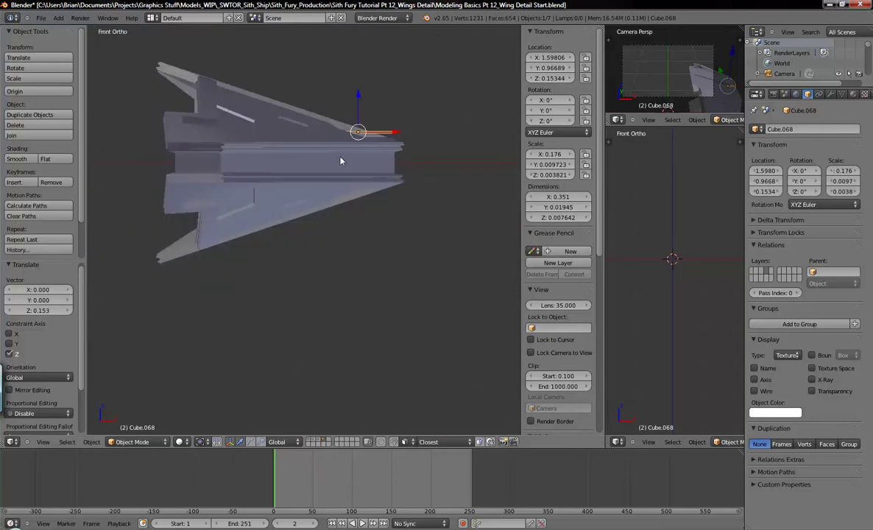
{"action": "key", "text": "KP_1"}
{"action": "scroll", "coordinate": [345, 120], "scroll_direction": "up", "scroll_amount": 3}
{"action": "key", "text": "z"}
{"action": "scroll", "coordinate": [336, 169], "scroll_direction": "up", "scroll_amount": 1}
{"action": "middle_click_drag", "start_coordinate": [384, 193], "coordinate": [364, 201], "text": "shift"}
{"action": "key", "text": "z"}
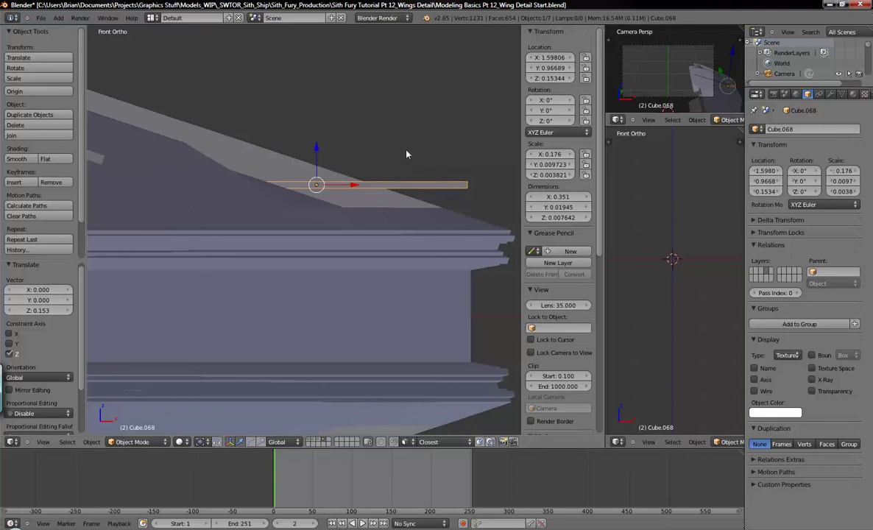
{"action": "key", "text": "r"}
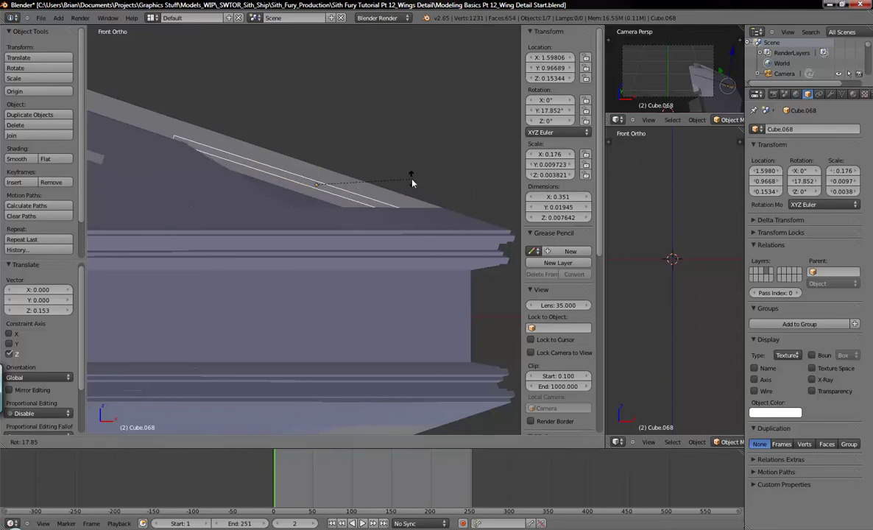
{"action": "left_click", "coordinate": [412, 182]}
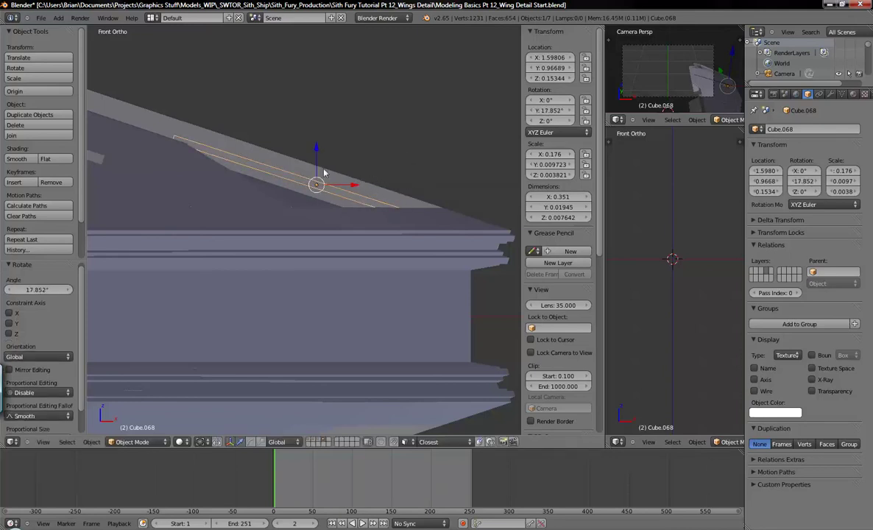
Lower the tilted bar along Z to about 0.1425 so it sits in the wing surface
{"action": "left_click_drag", "start_coordinate": [317, 149], "coordinate": [322, 160]}
{"action": "mouse_move", "coordinate": [321, 160]}
{"action": "middle_mouse_down"}
{"action": "mouse_move", "coordinate": [256, 184]}
{"action": "mouse_move", "coordinate": [226, 176]}
{"action": "mouse_move", "coordinate": [302, 177]}
{"action": "mouse_move", "coordinate": [315, 156]}
{"action": "middle_mouse_up"}
{"action": "left_click_drag", "start_coordinate": [315, 156], "coordinate": [317, 160]}
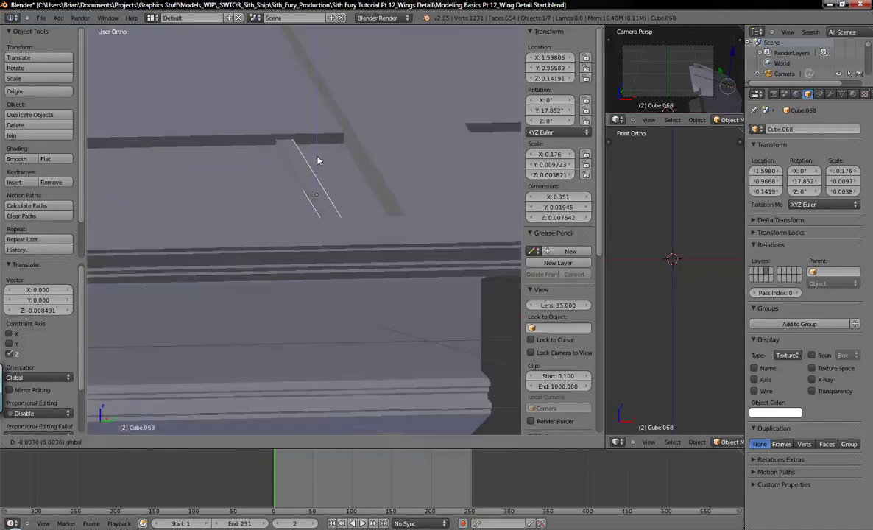
{"action": "left_click", "coordinate": [361, 238]}
Narrow the bar along Y to about 0.0087
{"action": "key", "text": "s"}
{"action": "key", "text": "y"}
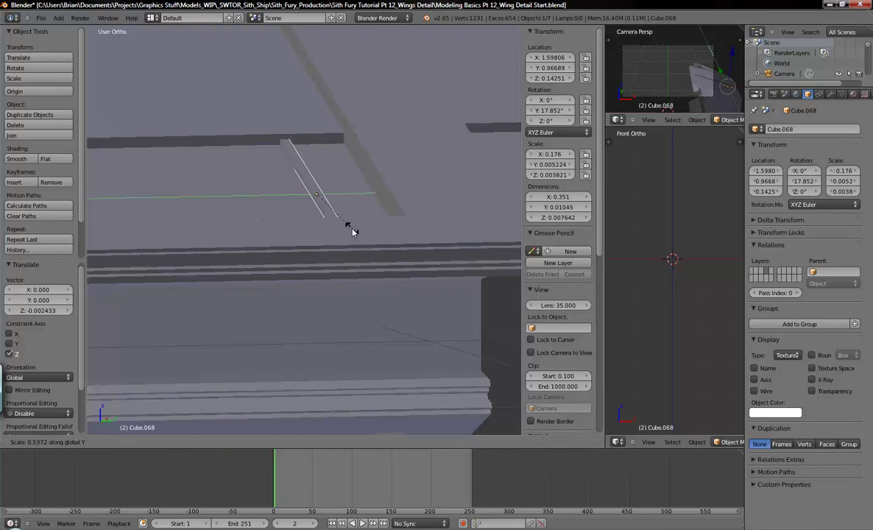
{"action": "left_click", "coordinate": [365, 245]}
{"action": "mouse_move", "coordinate": [365, 245]}
{"action": "middle_mouse_down"}
{"action": "mouse_move", "coordinate": [347, 228]}
{"action": "mouse_move", "coordinate": [350, 240]}
{"action": "middle_mouse_up"}
{"action": "key", "text": "s"}
{"action": "key", "text": "y"}
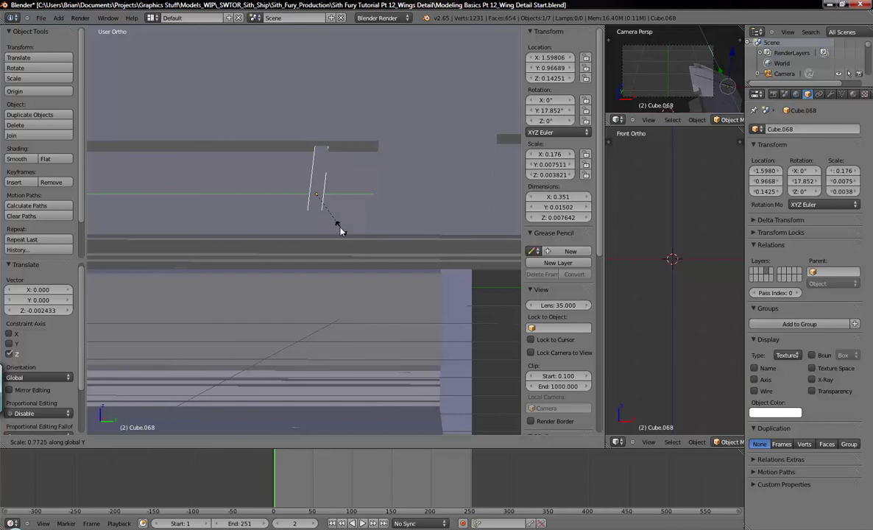
{"action": "left_click", "coordinate": [326, 218]}
{"action": "middle_click_drag", "start_coordinate": [324, 231], "coordinate": [331, 276]}
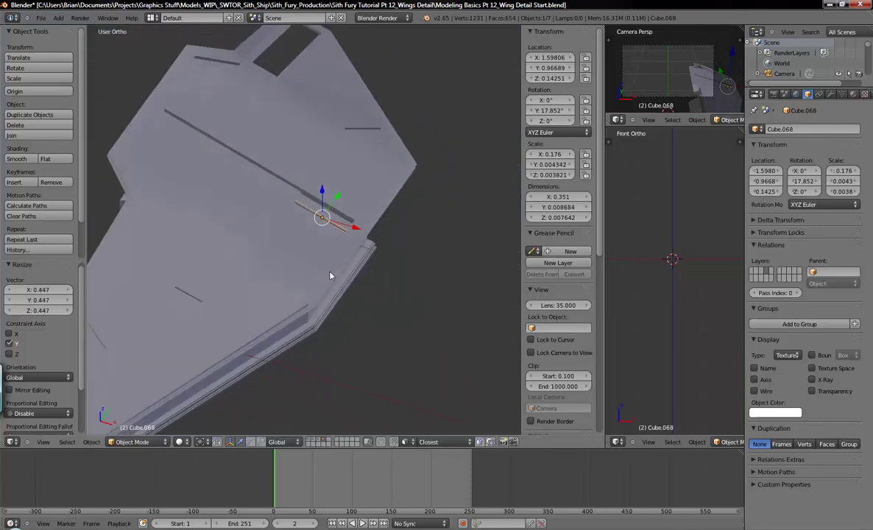
Compare the bar on the wing with the ribbed wing details in the Windows Photo Gallery reference image
{"action": "key", "text": "alt+Tab"}
{"action": "key", "text": "alt+Tab"}
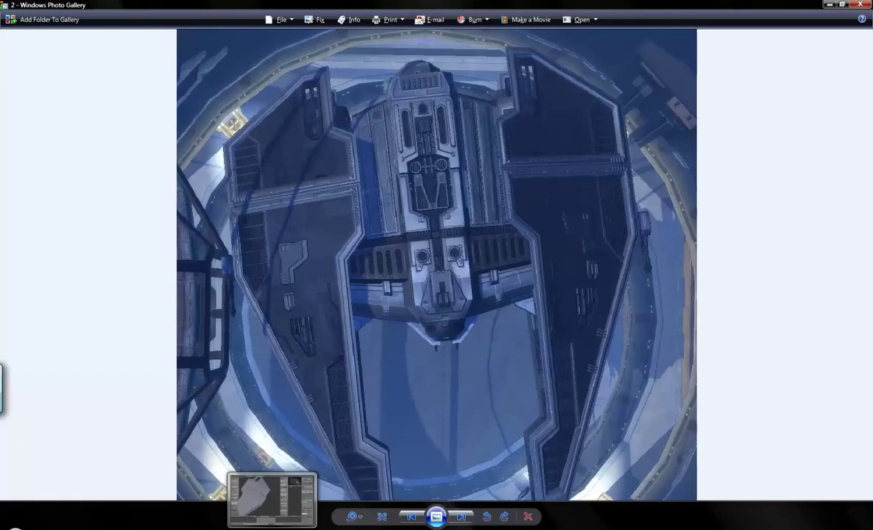
{"action": "middle_click_drag", "start_coordinate": [395, 308], "coordinate": [325, 255]}
{"action": "scroll", "coordinate": [317, 236], "scroll_direction": "up", "scroll_amount": 3}
{"action": "middle_click_drag", "start_coordinate": [309, 214], "coordinate": [338, 255], "text": "shift"}
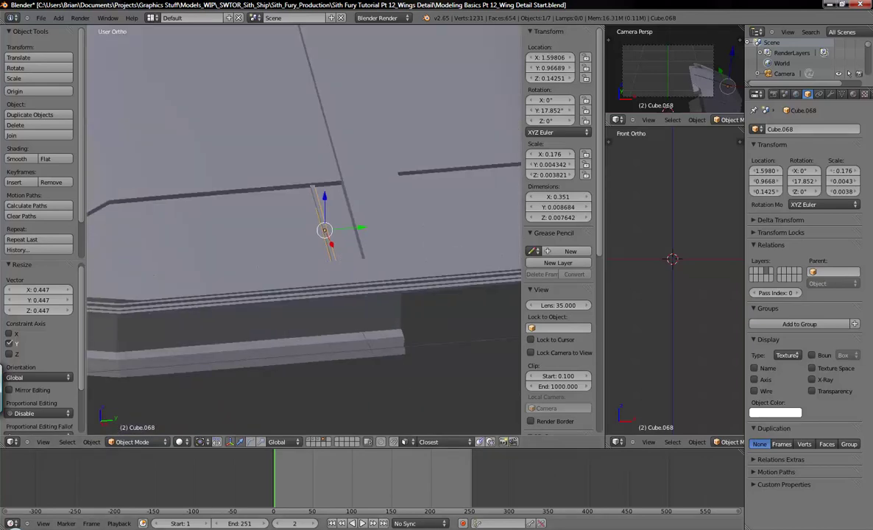
{"action": "key", "text": "alt+Tab"}
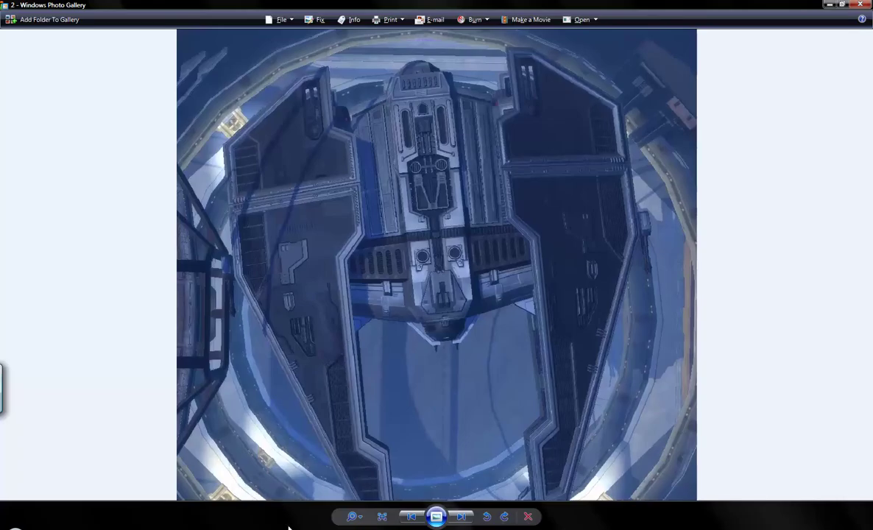
{"action": "key", "text": "alt+Tab"}
In the wireframe top view, move the bar along Y to about 0.940
{"action": "key", "text": "KP_7"}
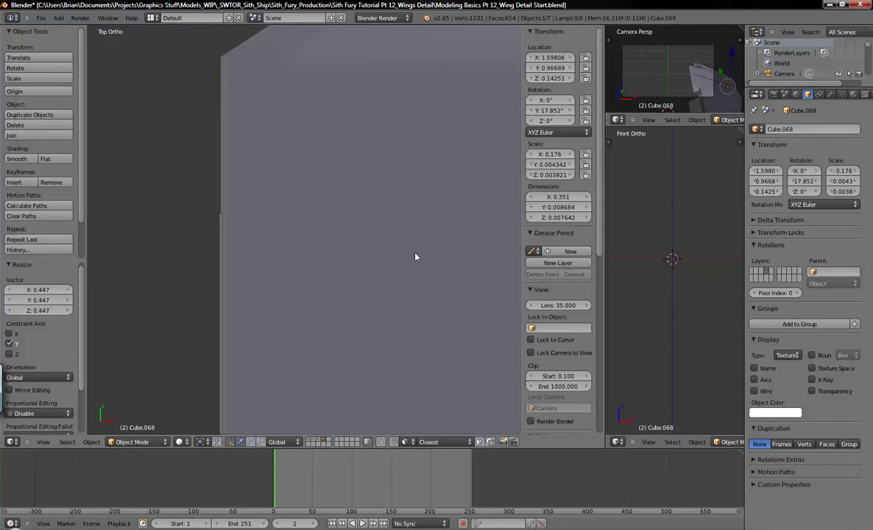
{"action": "scroll", "coordinate": [390, 247], "scroll_direction": "down", "scroll_amount": 4}
{"action": "scroll", "coordinate": [417, 237], "scroll_direction": "down", "scroll_amount": 1}
{"action": "middle_click_drag", "start_coordinate": [379, 253], "coordinate": [322, 267], "text": "shift"}
{"action": "key", "text": "z"}
{"action": "key", "text": "g"}
{"action": "key", "text": "y"}
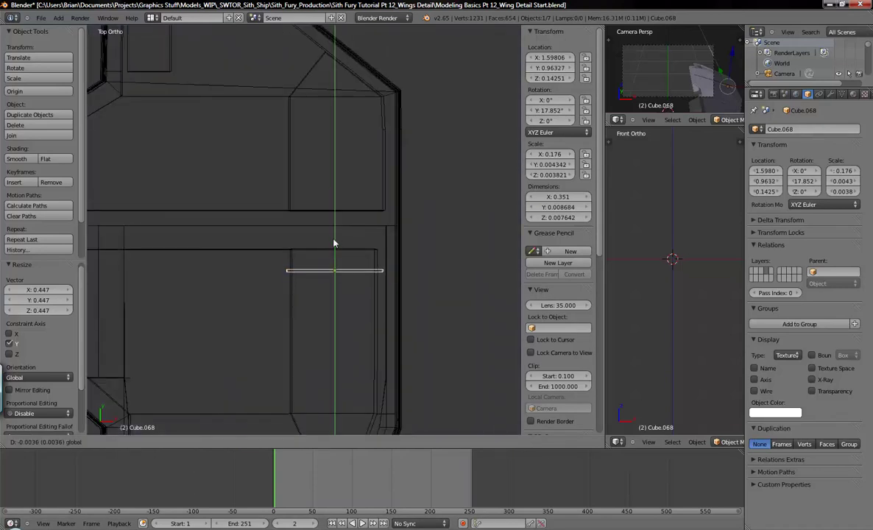
{"action": "left_click", "coordinate": [333, 248]}
{"action": "middle_click_drag", "start_coordinate": [380, 290], "coordinate": [360, 190], "text": "shift"}
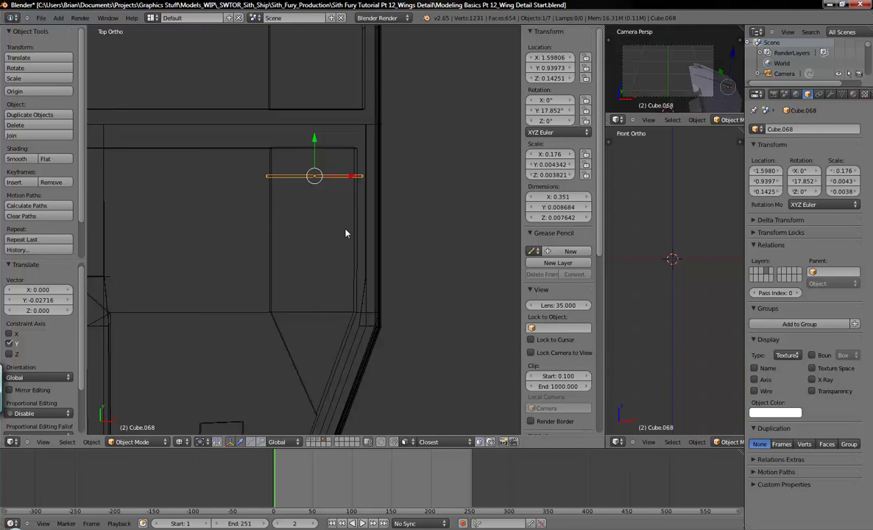
Apply the bar's rotation and scale
{"action": "key", "text": "ctrl+a"}
{"action": "key", "text": "ctrl+a"}
{"action": "left_click", "coordinate": [407, 294]}
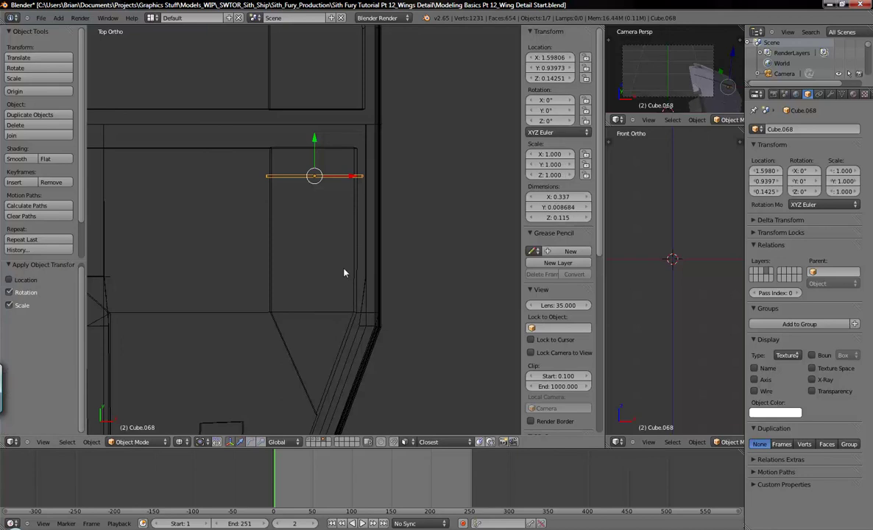
Add an Array modifier to the bar and set its relative X offset to 0
{"action": "middle_click_drag", "start_coordinate": [377, 267], "coordinate": [411, 222]}
{"action": "left_click", "coordinate": [830, 93]}
{"action": "scroll", "coordinate": [350, 248], "scroll_direction": "up", "scroll_amount": 3}
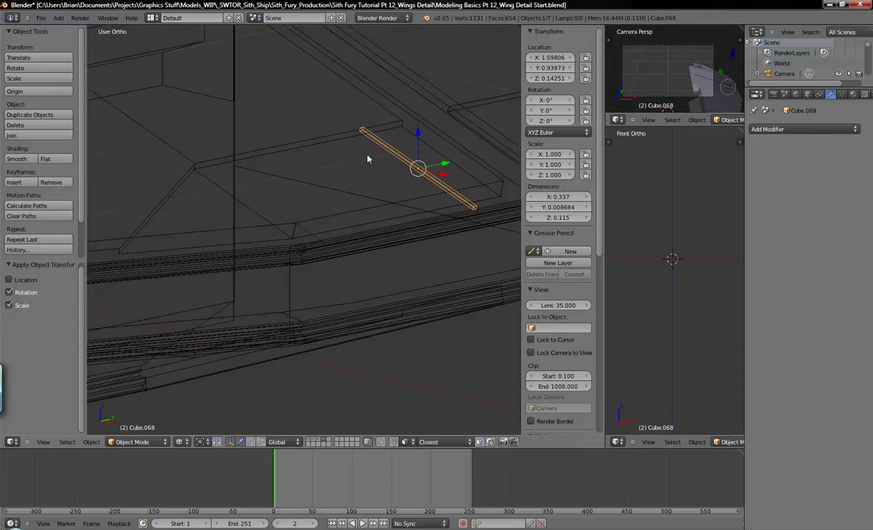
{"action": "left_click", "coordinate": [802, 128]}
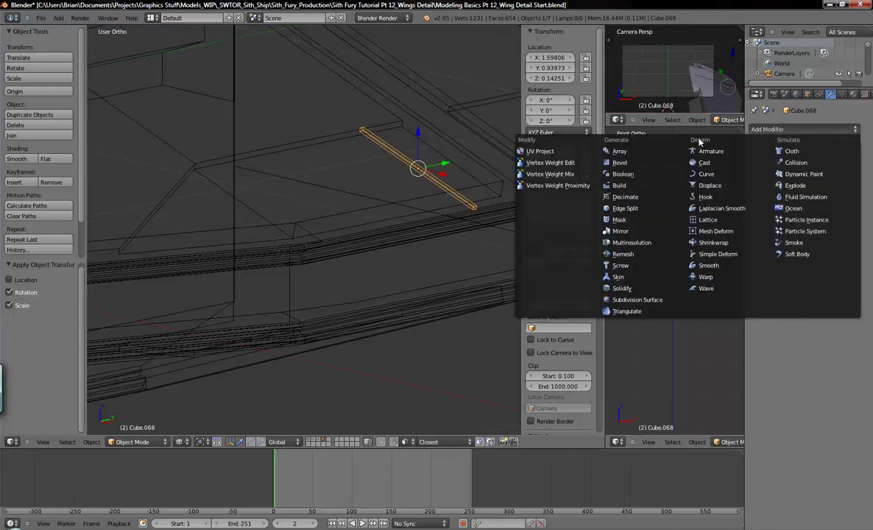
{"action": "left_click", "coordinate": [620, 152]}
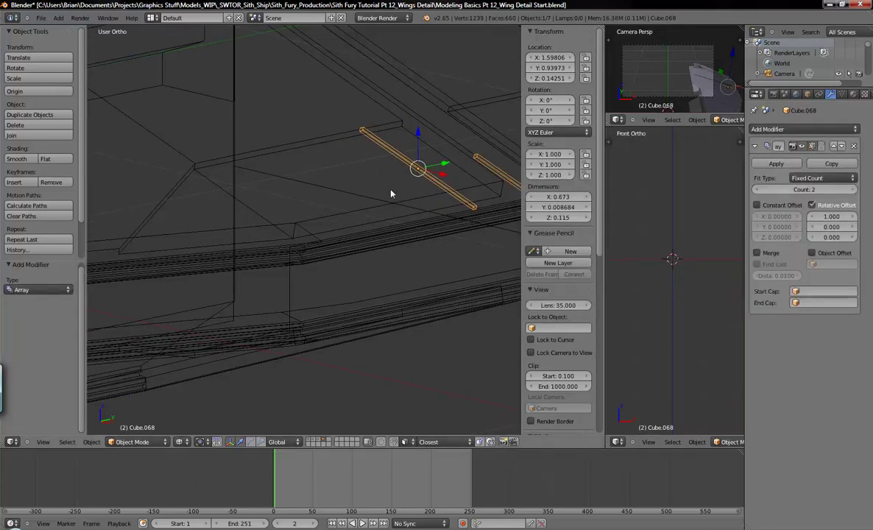
{"action": "key", "text": "KP_3"}
{"action": "scroll", "coordinate": [388, 190], "scroll_direction": "down", "scroll_amount": 3}
{"action": "middle_click_drag", "start_coordinate": [333, 206], "coordinate": [324, 235], "text": "shift"}
{"action": "left_click", "coordinate": [829, 217]}
{"action": "type", "text": "0"}
{"action": "key", "text": "Return"}
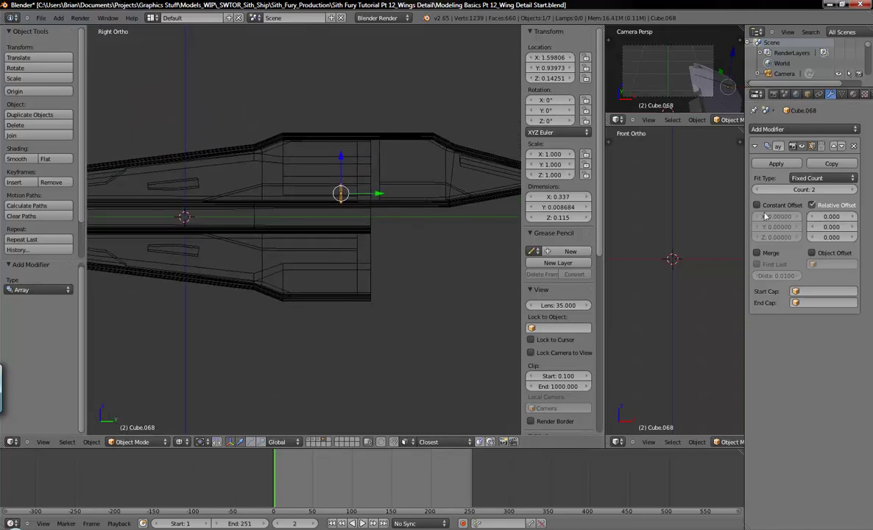
Try a relative Y offset of 0.700 for the array and inspect the copy in the top view
{"action": "left_click", "coordinate": [851, 228]}
{"action": "left_click", "coordinate": [851, 229]}
{"action": "left_click", "coordinate": [851, 229]}
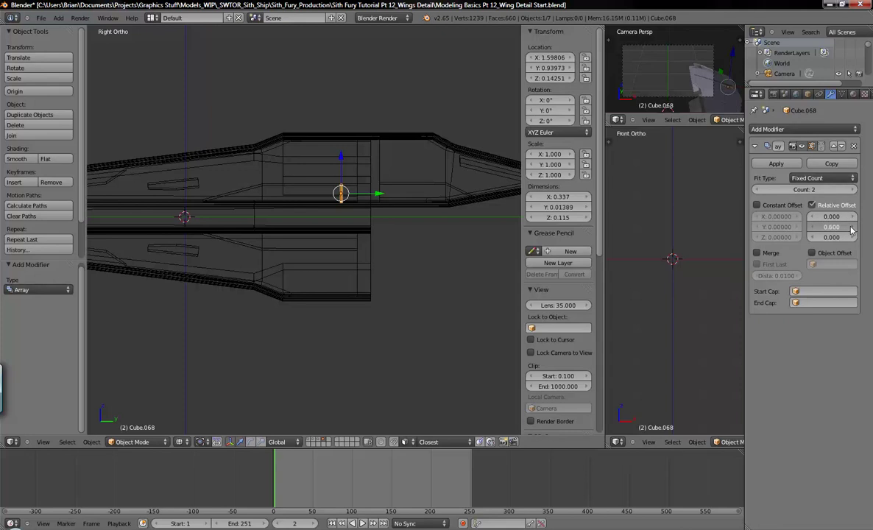
{"action": "left_click", "coordinate": [851, 228]}
{"action": "middle_click_drag", "start_coordinate": [346, 258], "coordinate": [379, 245]}
{"action": "scroll", "coordinate": [378, 245], "scroll_direction": "up", "scroll_amount": 2}
{"action": "key", "text": "KP_7"}
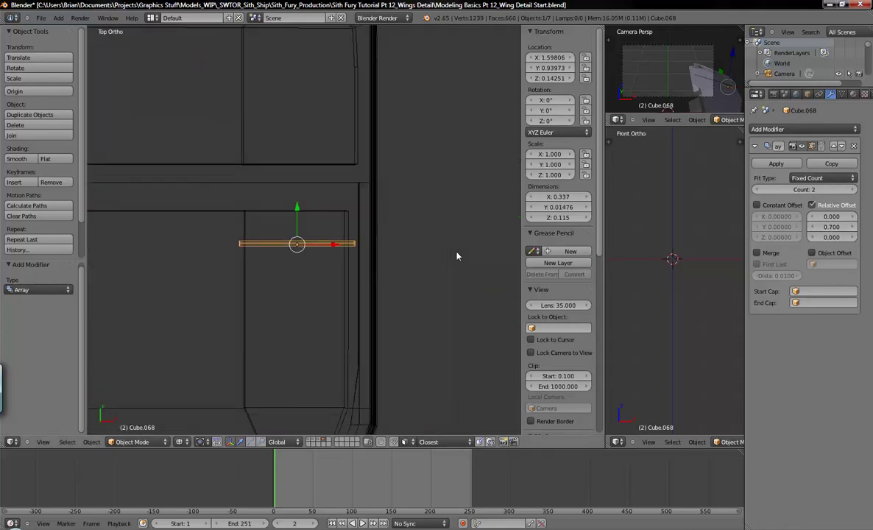
Try a negative relative Y offset for the array, starting at -1 and adjusting it to -1.8
{"action": "left_click", "coordinate": [830, 226]}
{"action": "key", "text": "BackSpace"}
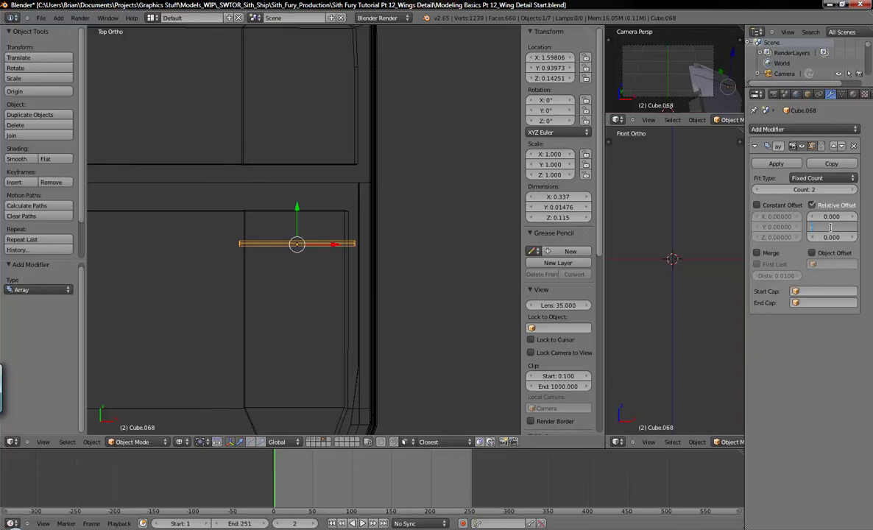
{"action": "type", "text": "-1"}
{"action": "key", "text": "Return"}
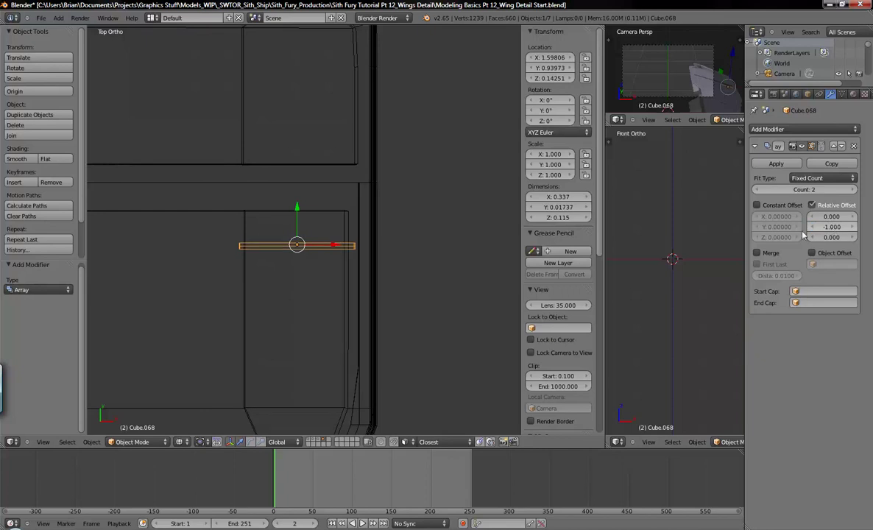
{"action": "left_click", "coordinate": [852, 227]}
{"action": "left_click", "coordinate": [852, 226]}
{"action": "left_click", "coordinate": [852, 226]}
{"action": "left_click_drag", "start_coordinate": [813, 231], "coordinate": [835, 229]}
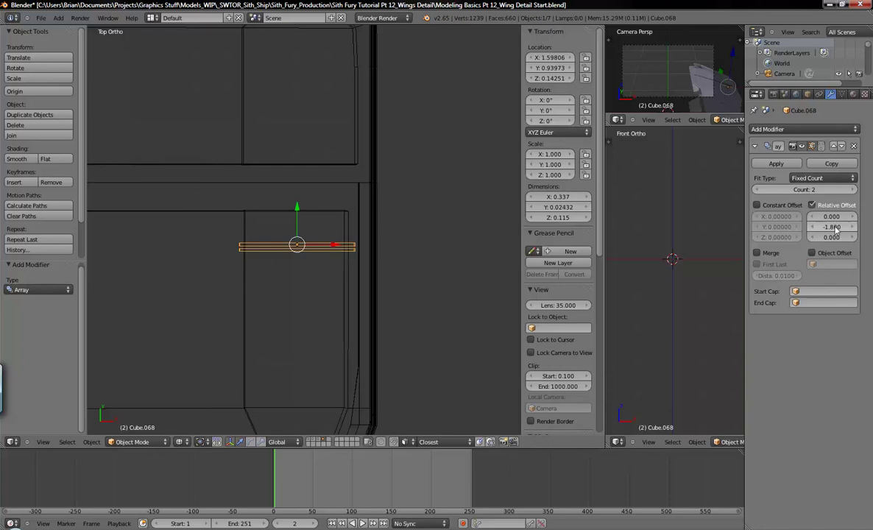
Try wider spacing between the bars with relative Y offsets of 3 and 8
{"action": "left_click", "coordinate": [831, 227]}
{"action": "type", "text": "3"}
{"action": "key", "text": "Return"}
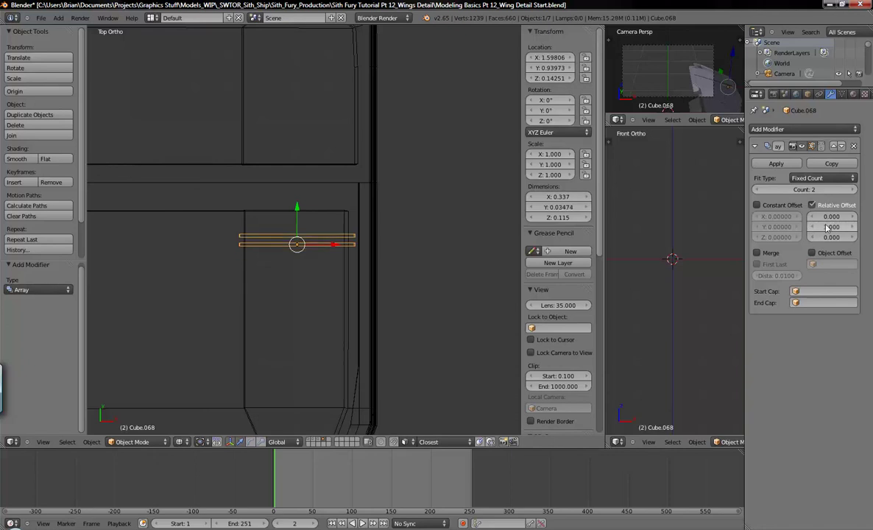
{"action": "left_click", "coordinate": [822, 226]}
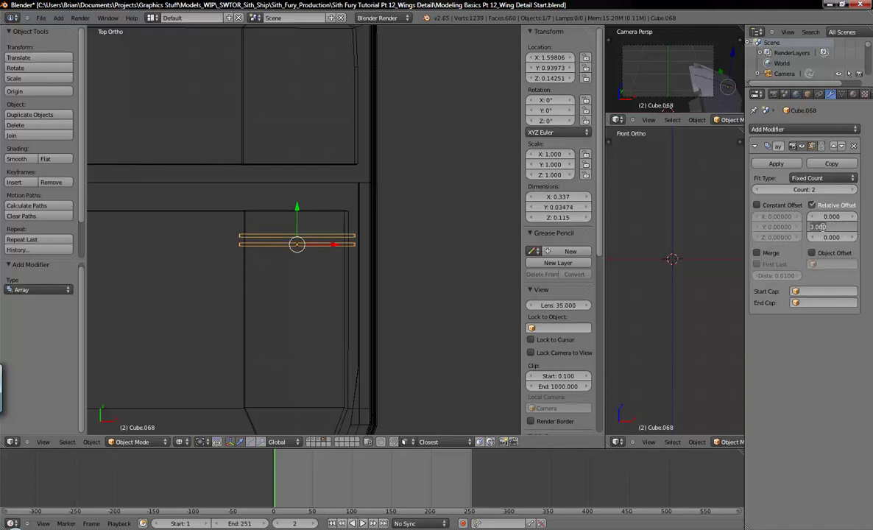
{"action": "type", "text": "8"}
{"action": "key", "text": "Return"}
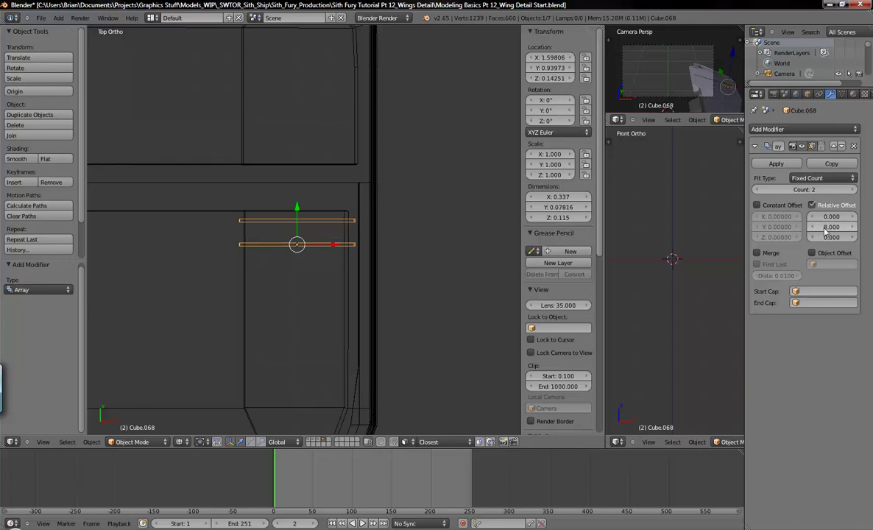
Set the array's relative Y offset to -8 and check the bar spacing against the reference image
{"action": "left_click", "coordinate": [825, 228]}
{"action": "key", "text": "BackSpace"}
{"action": "type", "text": "-8"}
{"action": "key", "text": "Return"}
{"action": "left_click", "coordinate": [391, 529]}
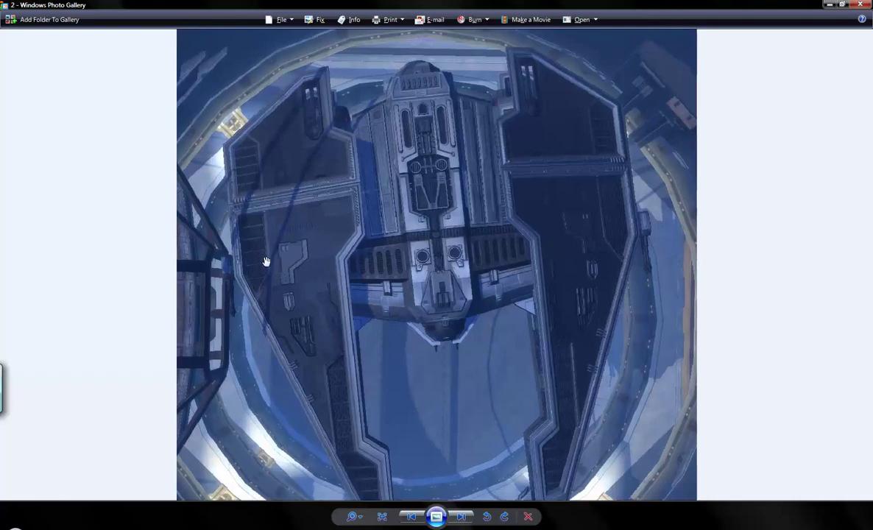
{"action": "left_click", "coordinate": [273, 526]}
{"action": "middle_click_drag", "start_coordinate": [439, 358], "coordinate": [428, 235], "text": "shift"}
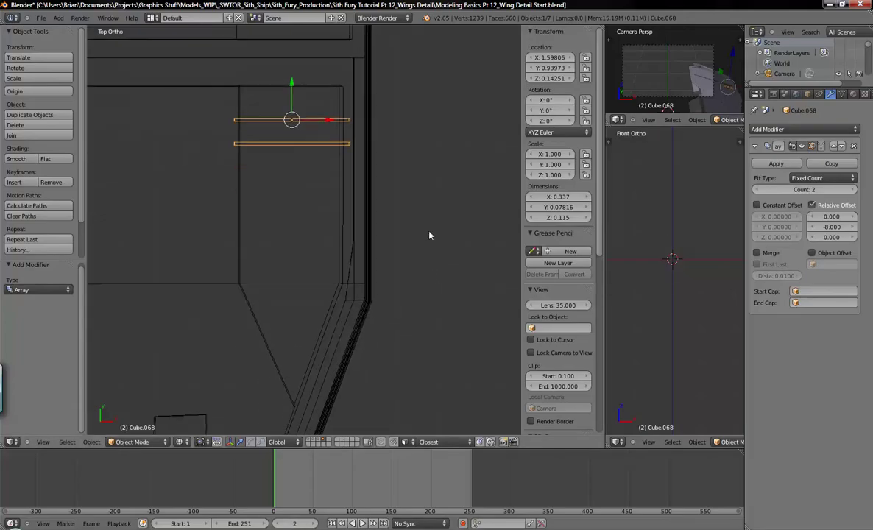
Try relative Y offsets of -15 and -20 for the bar array
{"action": "left_click", "coordinate": [829, 226]}
{"action": "type", "text": "-15"}
{"action": "key", "text": "Return"}
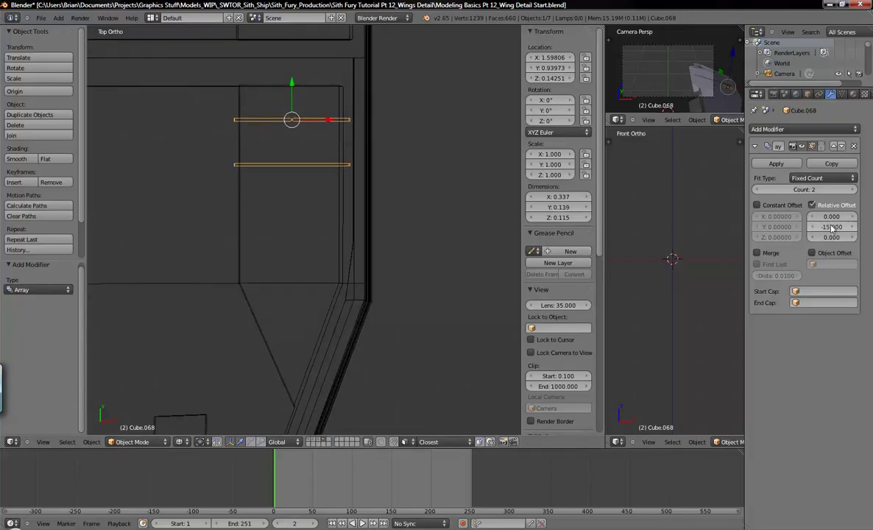
{"action": "left_click", "coordinate": [823, 225]}
{"action": "type", "text": "-20"}
{"action": "key", "text": "Return"}
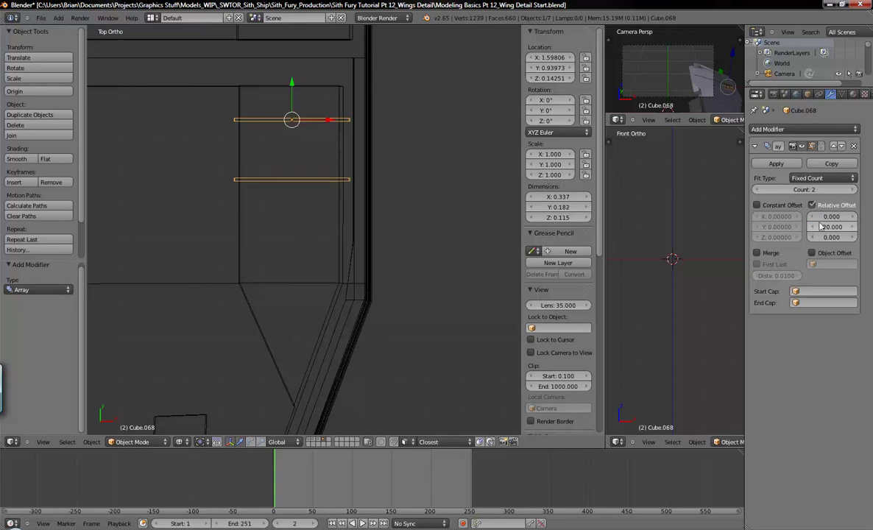
Increase the array count to 5 and set its relative Y offset to -18
{"action": "left_click", "coordinate": [853, 190]}
{"action": "left_click", "coordinate": [852, 190]}
{"action": "left_click", "coordinate": [852, 190]}
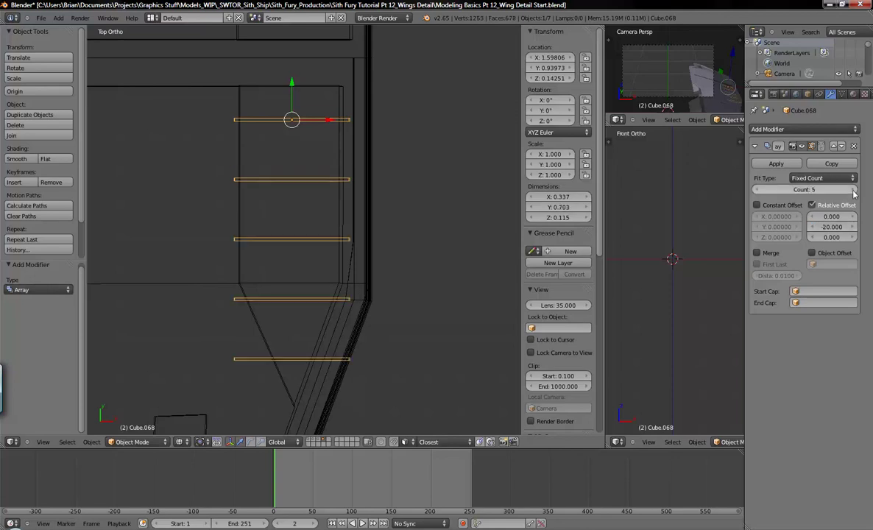
{"action": "left_click", "coordinate": [827, 227]}
{"action": "key", "text": "BackSpace"}
{"action": "type", "text": "-18"}
{"action": "key", "text": "Return"}
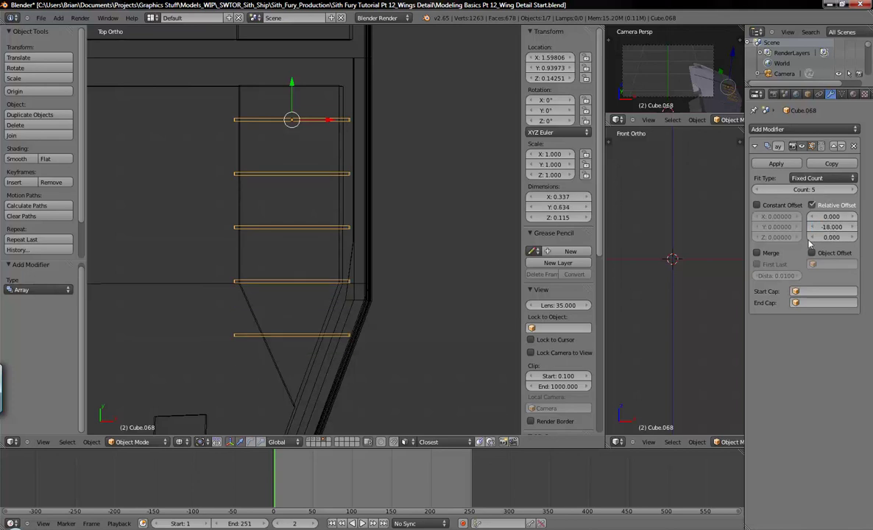
Duplicate the bar array in place and turn off the copy's Array modifier display in the viewport
{"action": "middle_click_drag", "start_coordinate": [338, 237], "coordinate": [373, 150]}
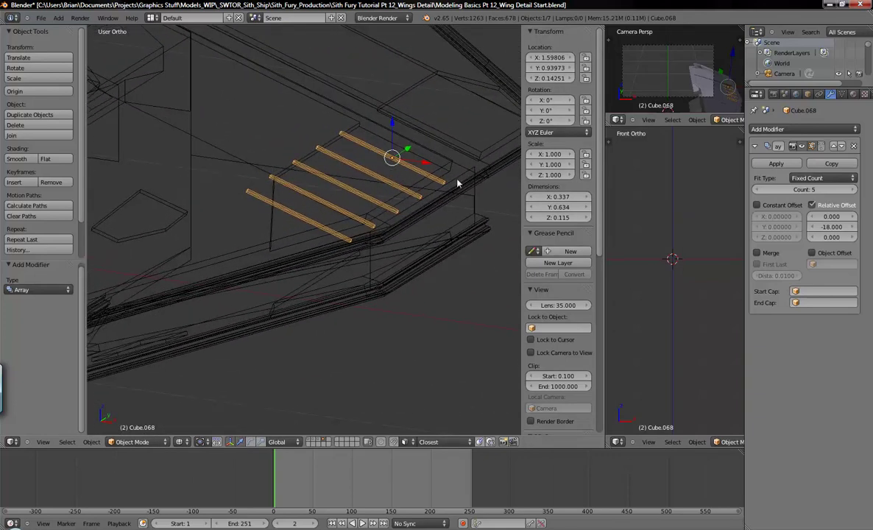
{"action": "middle_click_drag", "start_coordinate": [394, 189], "coordinate": [393, 230]}
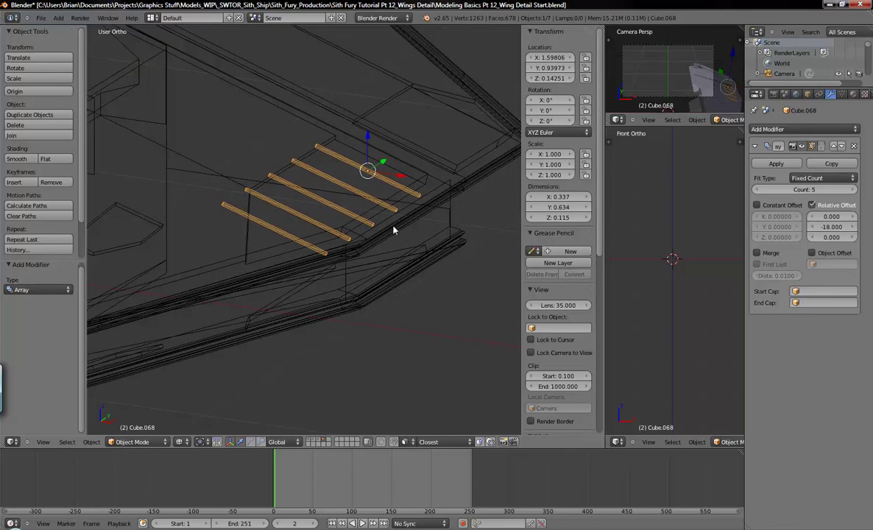
{"action": "key", "text": "shift+d"}
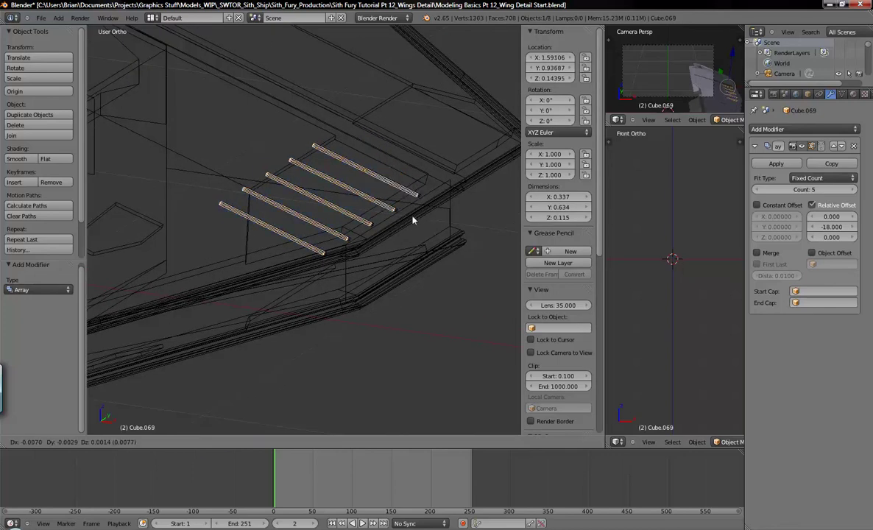
{"action": "left_click", "coordinate": [437, 166]}
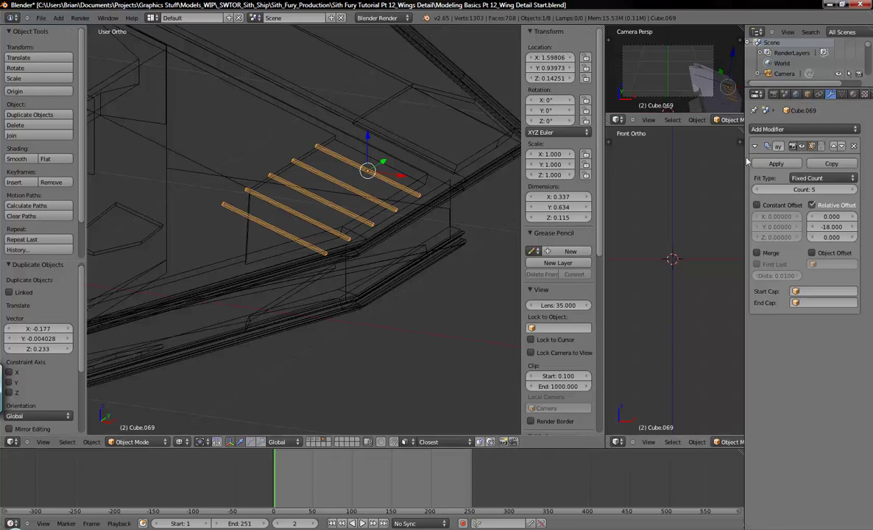
{"action": "left_click", "coordinate": [802, 146]}
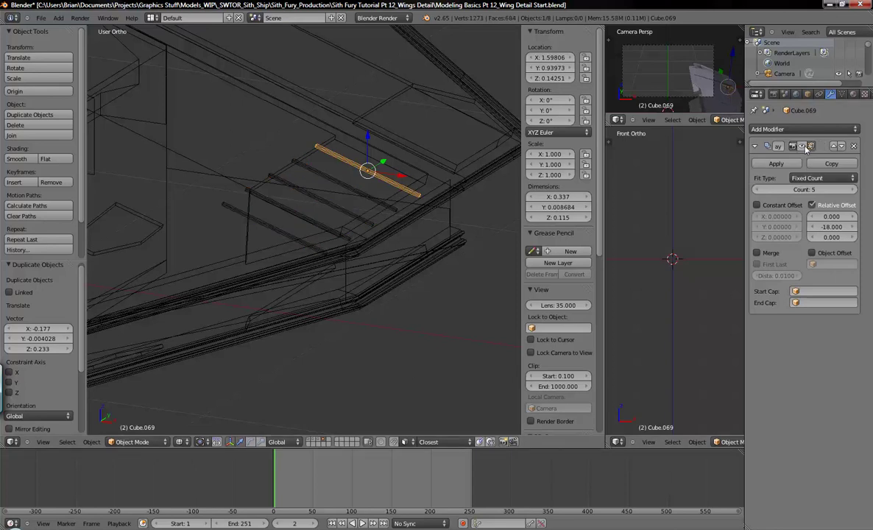
{"action": "key", "text": "g"}
{"action": "right_click", "coordinate": [377, 135]}
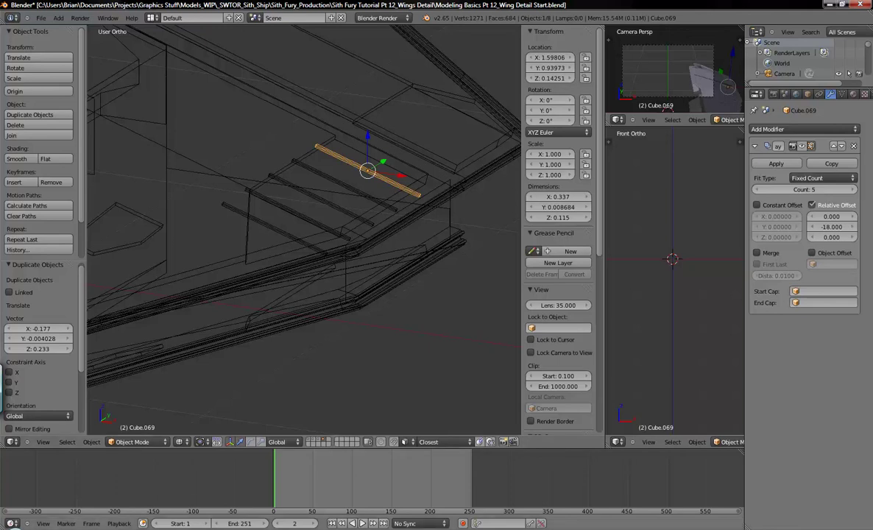
Check the bar layout on the ship reference image and return to the top view of the wing panel
{"action": "left_click", "coordinate": [140, 529]}
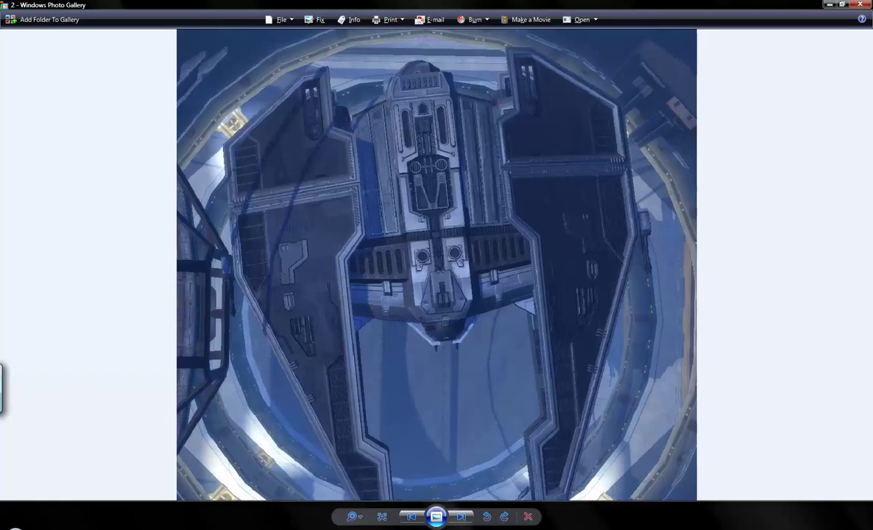
{"action": "left_click", "coordinate": [210, 528]}
{"action": "middle_click_drag", "start_coordinate": [362, 254], "coordinate": [398, 211], "text": "shift"}
{"action": "key", "text": "KP_7"}
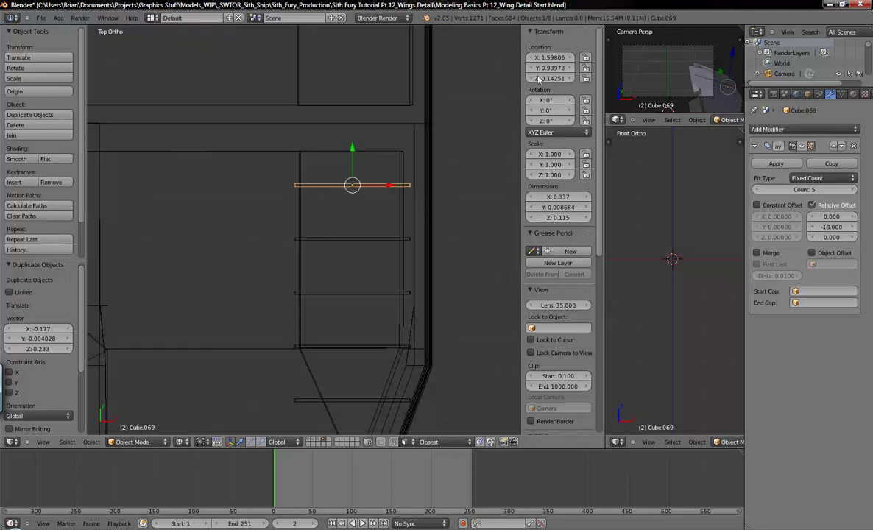
In Edit Mode, level the duplicate bar's underside by scaling its lower vertices to 0 along Z
{"action": "middle_click_drag", "start_coordinate": [493, 164], "coordinate": [381, 156]}
{"action": "key", "text": "Tab"}
{"action": "key", "text": "KP_1"}
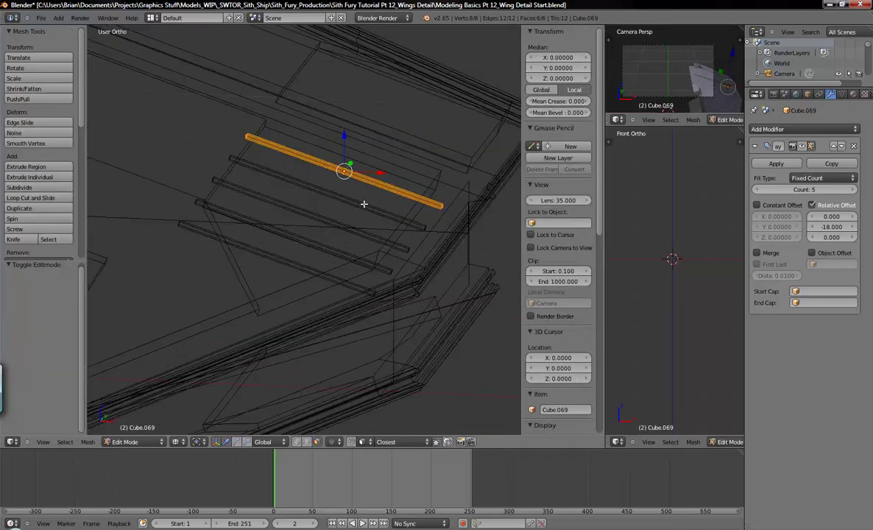
{"action": "scroll", "coordinate": [344, 174], "scroll_direction": "up", "scroll_amount": 1}
{"action": "scroll", "coordinate": [344, 174], "scroll_direction": "down", "scroll_amount": 2}
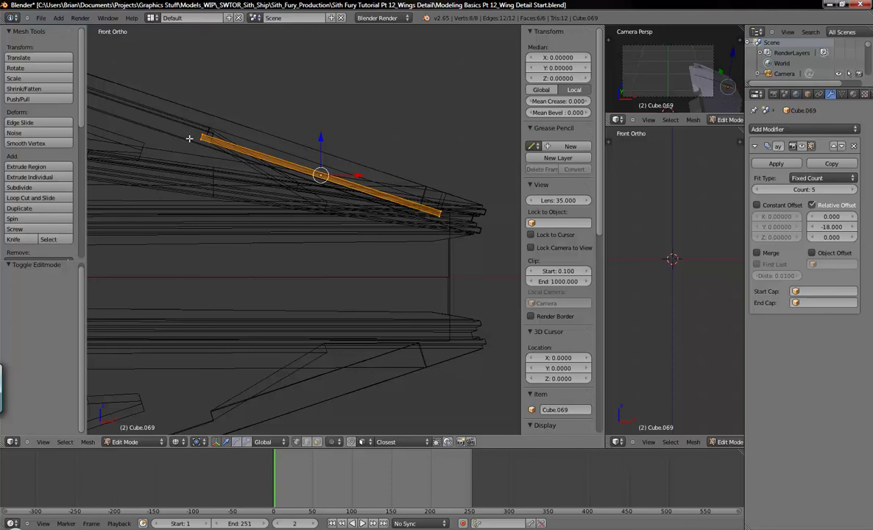
{"action": "key", "text": "a"}
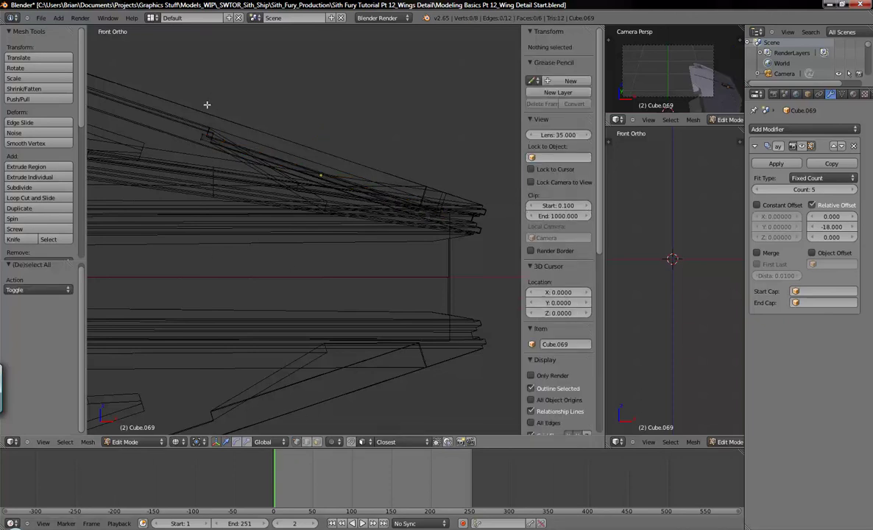
{"action": "scroll", "coordinate": [207, 104], "scroll_direction": "up", "scroll_amount": 1}
{"action": "scroll", "coordinate": [279, 245], "scroll_direction": "up", "scroll_amount": 2}
{"action": "key", "text": "b"}
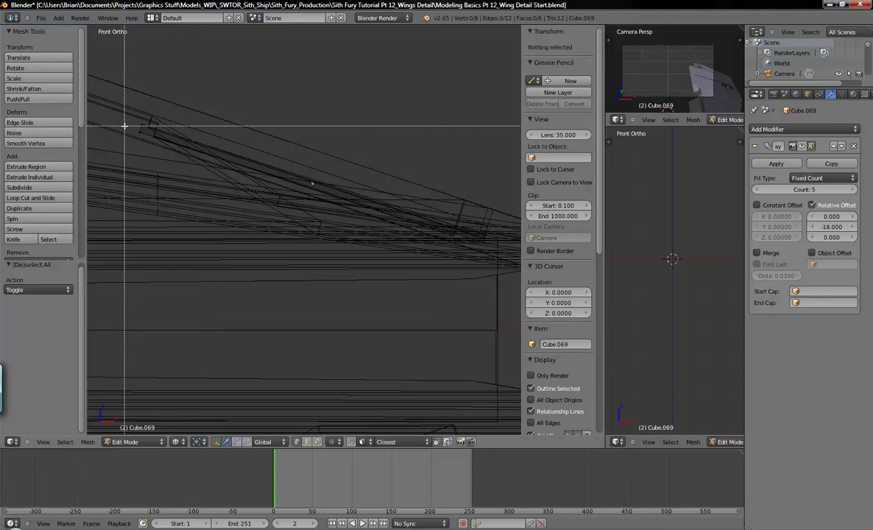
{"action": "left_click_drag", "start_coordinate": [124, 126], "coordinate": [152, 156]}
{"action": "key", "text": "b"}
{"action": "left_click_drag", "start_coordinate": [463, 236], "coordinate": [496, 262]}
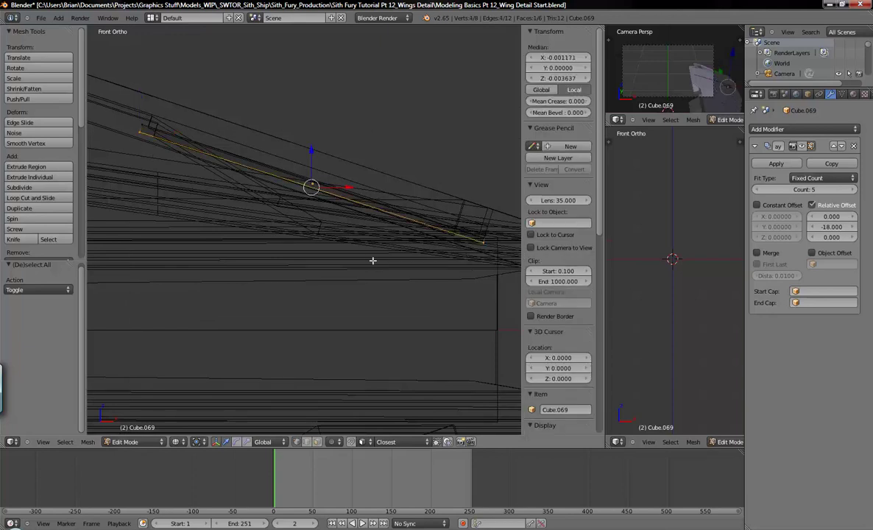
{"action": "key", "text": "s"}
{"action": "key", "text": "z"}
{"action": "key", "text": "0"}
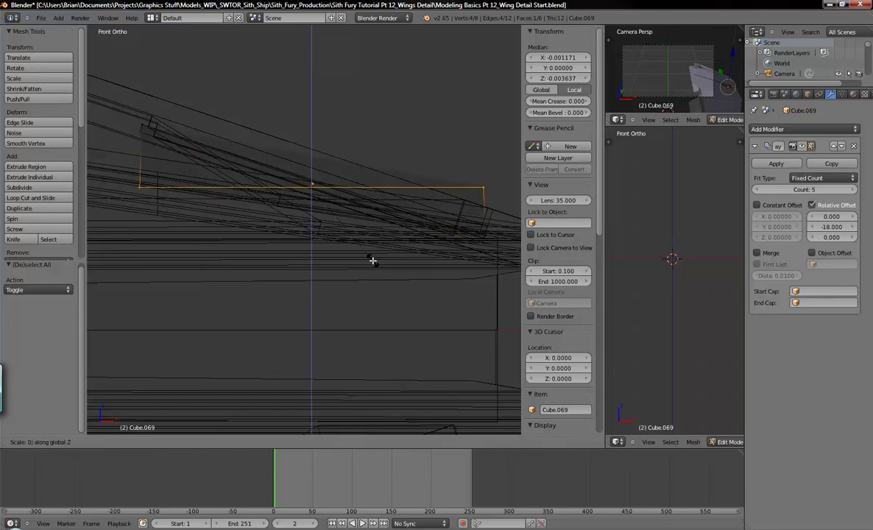
{"action": "key", "text": "Return"}
Level the bar's upper face by scaling the top edges at both ends to 0 along Z
{"action": "key", "text": "a"}
{"action": "right_click", "coordinate": [481, 253]}
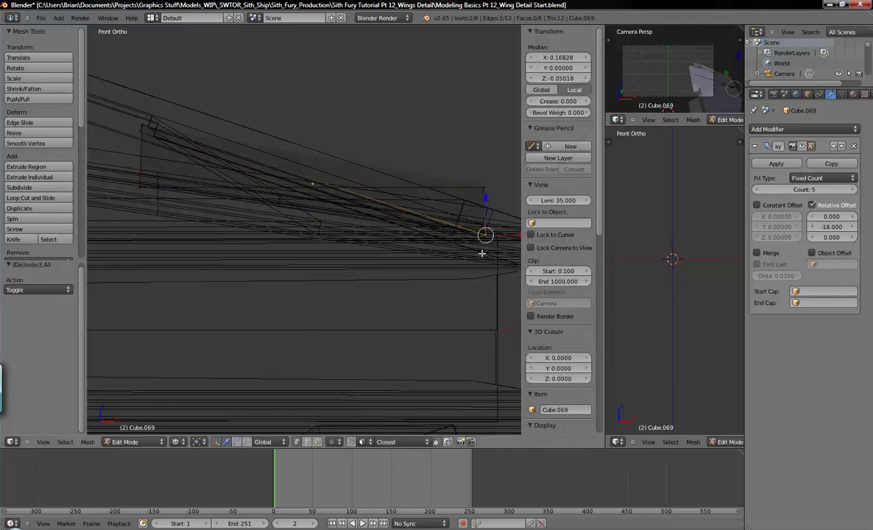
{"action": "left_click", "coordinate": [126, 104]}
{"action": "right_click", "coordinate": [147, 130], "text": "shift"}
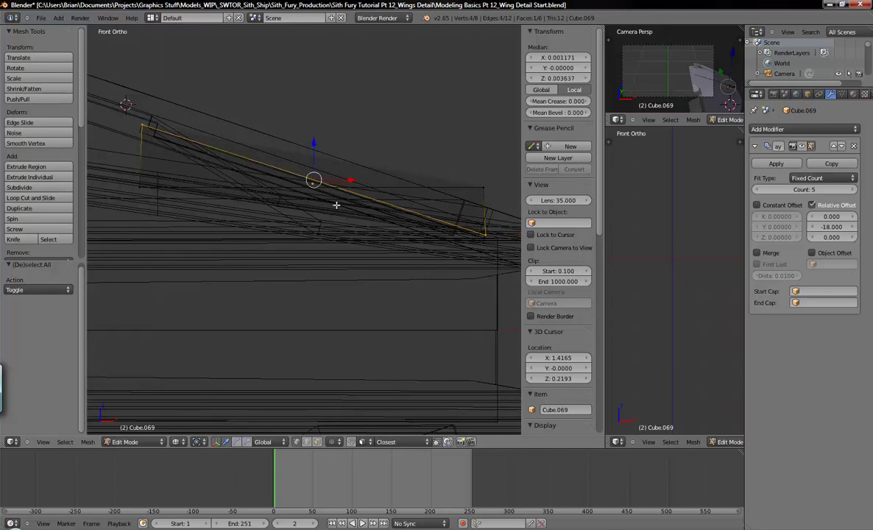
{"action": "key", "text": "s"}
{"action": "key", "text": "z"}
{"action": "key", "text": "0"}
{"action": "key", "text": "Return"}
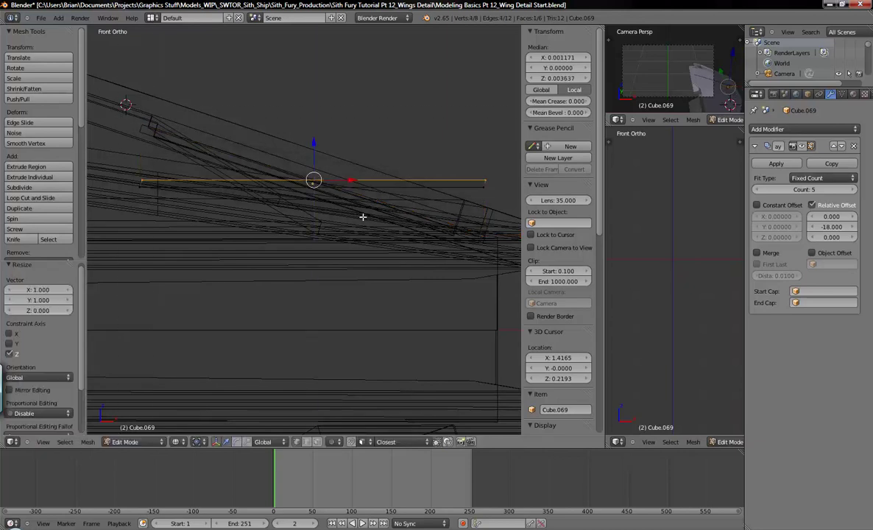
Square off both slanted ends of the levelled bar by flattening each end's vertices along X, and return to Object Mode
{"action": "key", "text": "a"}
{"action": "key", "text": "b"}
{"action": "left_click_drag", "start_coordinate": [123, 159], "coordinate": [177, 221]}
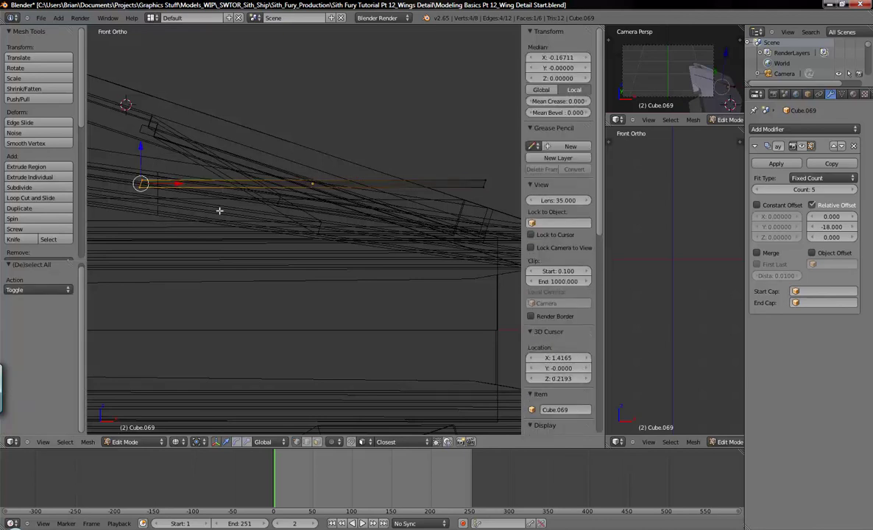
{"action": "key", "text": "g"}
{"action": "key", "text": "Return"}
{"action": "key", "text": "a"}
{"action": "key", "text": "b"}
{"action": "left_click_drag", "start_coordinate": [449, 137], "coordinate": [508, 241]}
{"action": "key", "text": "g"}
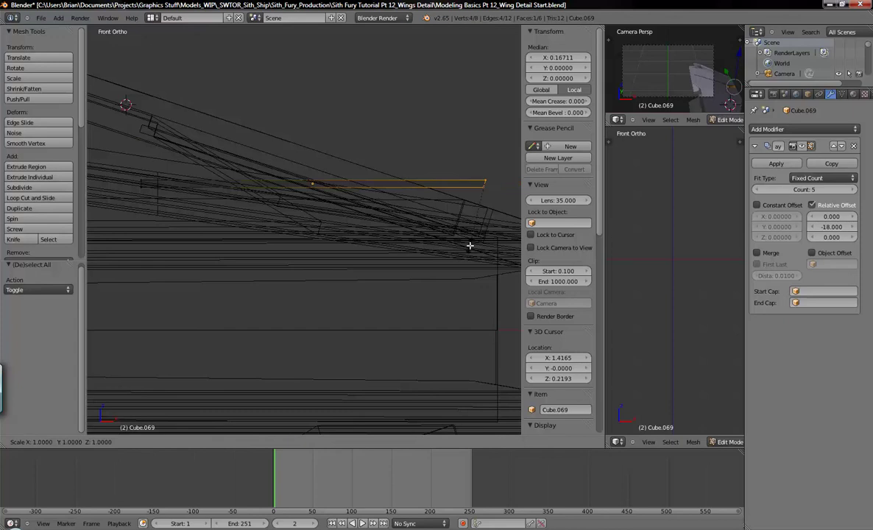
{"action": "key", "text": "Return"}
{"action": "key", "text": "a"}
{"action": "middle_click_drag", "start_coordinate": [471, 211], "coordinate": [374, 238]}
{"action": "key", "text": "Tab"}
Rotate the single bar 90° in the top view and place it across the inner ends of the arrayed bars
{"action": "key", "text": "KP_7"}
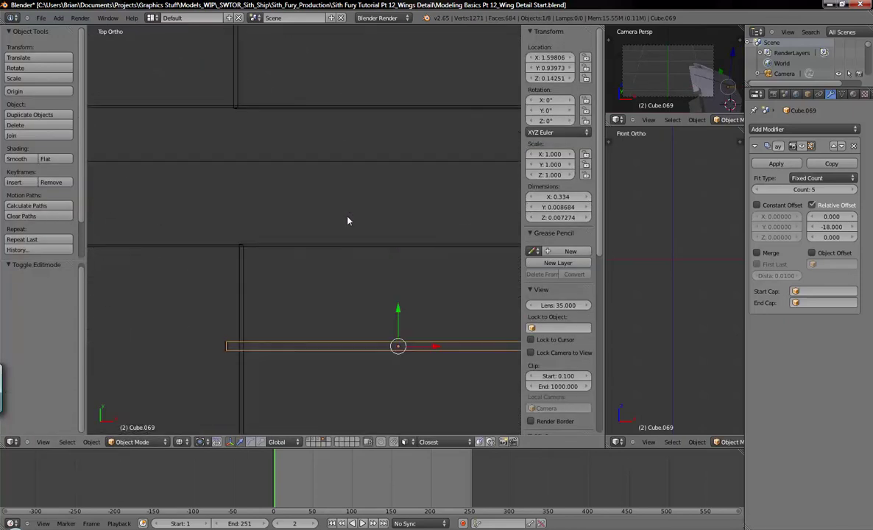
{"action": "scroll", "coordinate": [395, 274], "scroll_direction": "down", "scroll_amount": 4}
{"action": "middle_click_drag", "start_coordinate": [395, 275], "coordinate": [368, 230], "text": "shift"}
{"action": "key", "text": "r"}
{"action": "key", "text": "9"}
{"action": "key", "text": "0"}
{"action": "key", "text": "Return"}
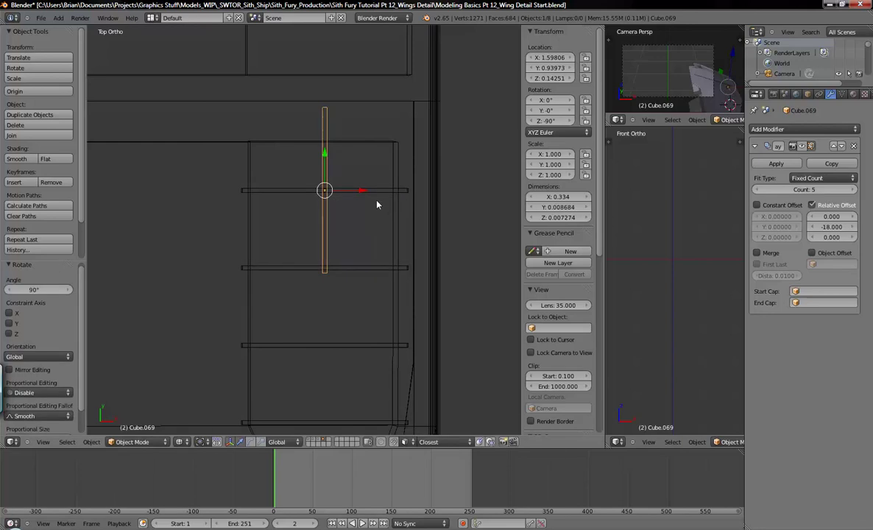
{"action": "key", "text": "g"}
{"action": "left_click", "coordinate": [306, 218]}
Lengthen the crosswise bar to about 0.73 by moving its lower end vertices along Y to the last arrayed bar
{"action": "scroll", "coordinate": [306, 218], "scroll_direction": "down", "scroll_amount": 2}
{"action": "key", "text": "a"}
{"action": "scroll", "coordinate": [334, 228], "scroll_direction": "down", "scroll_amount": 1}
{"action": "key", "text": "Tab"}
{"action": "key", "text": "b"}
{"action": "left_click_drag", "start_coordinate": [271, 220], "coordinate": [337, 275]}
{"action": "left_click_drag", "start_coordinate": [307, 204], "coordinate": [316, 309]}
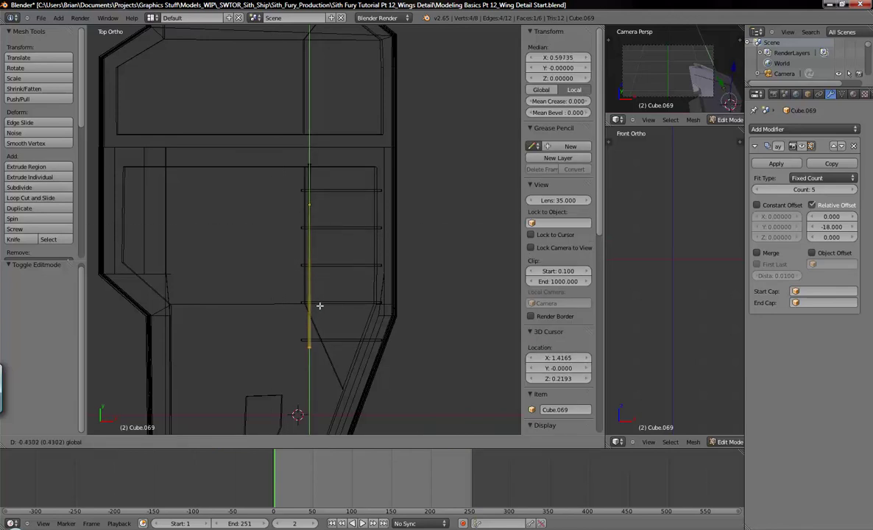
{"action": "left_click", "coordinate": [319, 305]}
{"action": "key", "text": "Tab"}
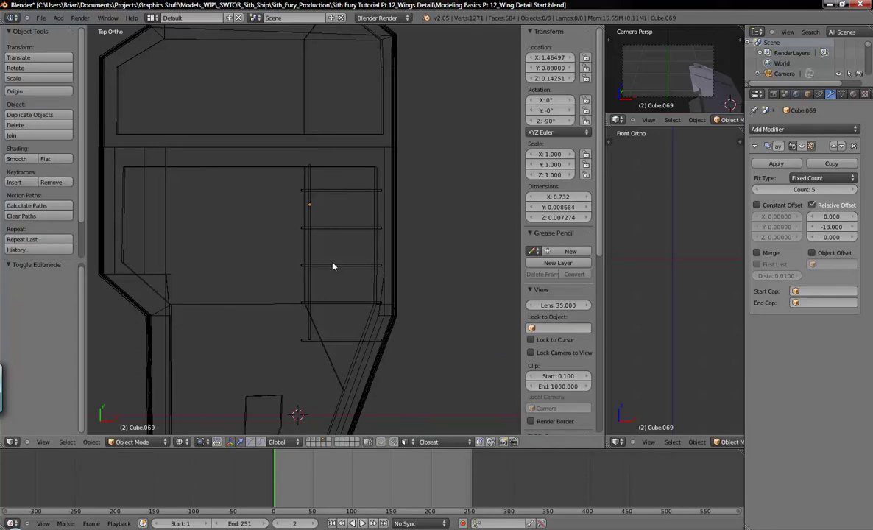
Select the arrayed bars, the crosswise bar and the recessed wing panel, and move them to the fifth layer
{"action": "key", "text": "KP_1"}
{"action": "scroll", "coordinate": [331, 197], "scroll_direction": "down", "scroll_amount": 2}
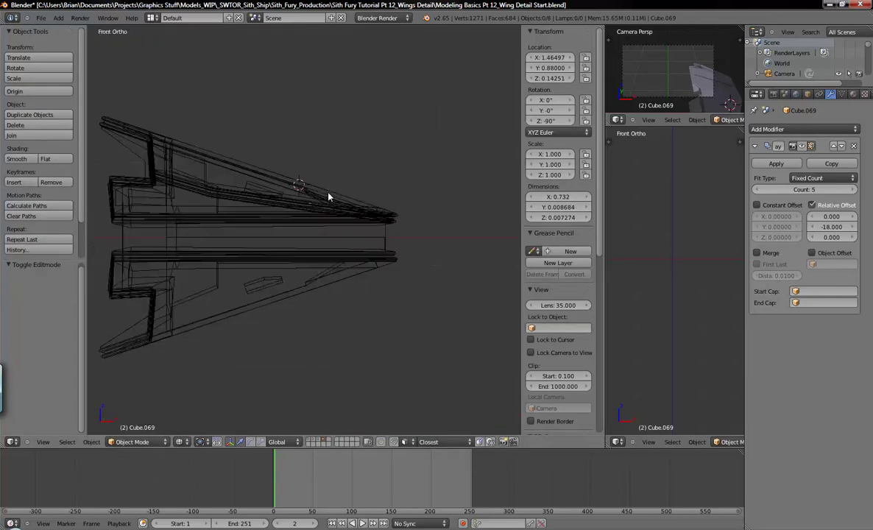
{"action": "scroll", "coordinate": [329, 197], "scroll_direction": "up", "scroll_amount": 6}
{"action": "scroll", "coordinate": [319, 196], "scroll_direction": "down", "scroll_amount": 3}
{"action": "scroll", "coordinate": [279, 243], "scroll_direction": "up", "scroll_amount": 4}
{"action": "middle_click_drag", "start_coordinate": [327, 195], "coordinate": [294, 279]}
{"action": "right_click", "coordinate": [306, 259]}
{"action": "right_click", "coordinate": [313, 257], "text": "shift"}
{"action": "right_click", "coordinate": [351, 208]}
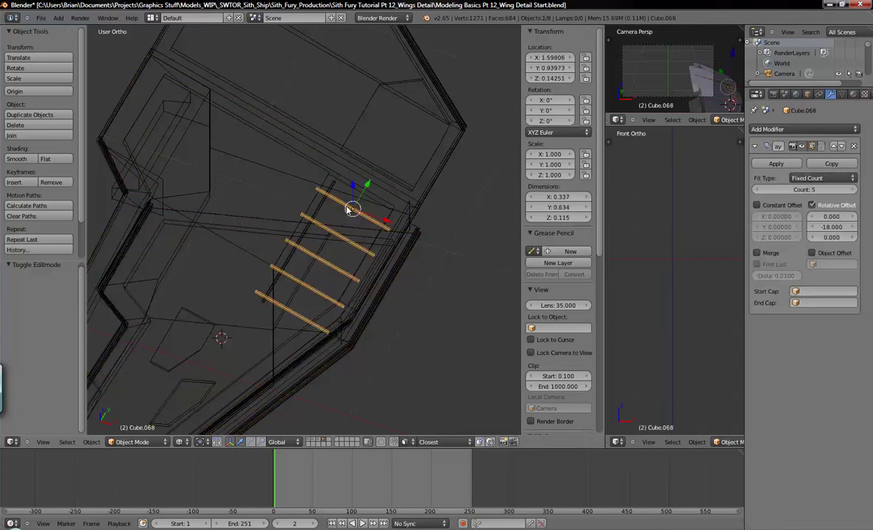
{"action": "right_click", "coordinate": [324, 206], "text": "shift"}
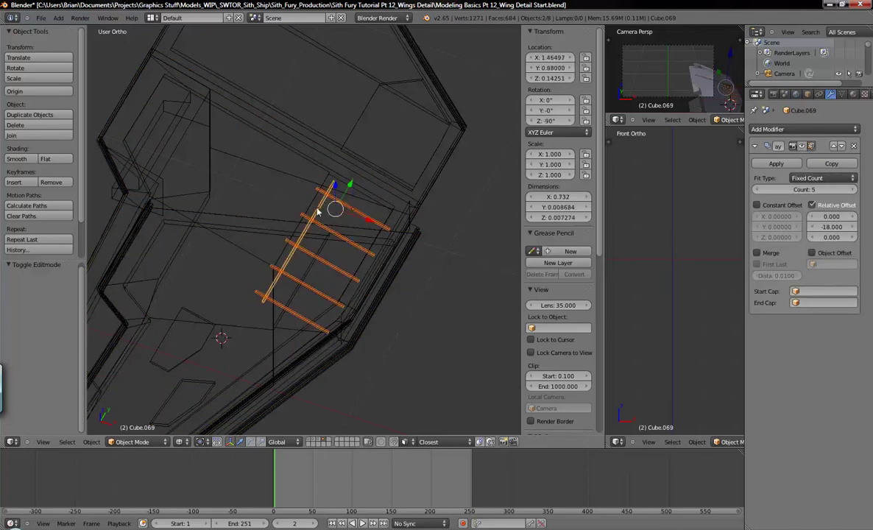
{"action": "right_click", "coordinate": [323, 185], "text": "shift"}
{"action": "middle_click_drag", "start_coordinate": [323, 184], "coordinate": [340, 207]}
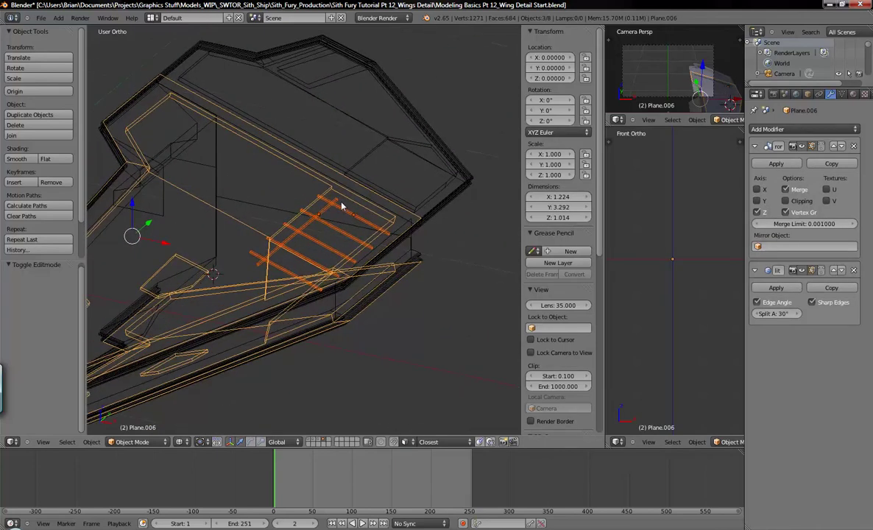
{"action": "key", "text": "m"}
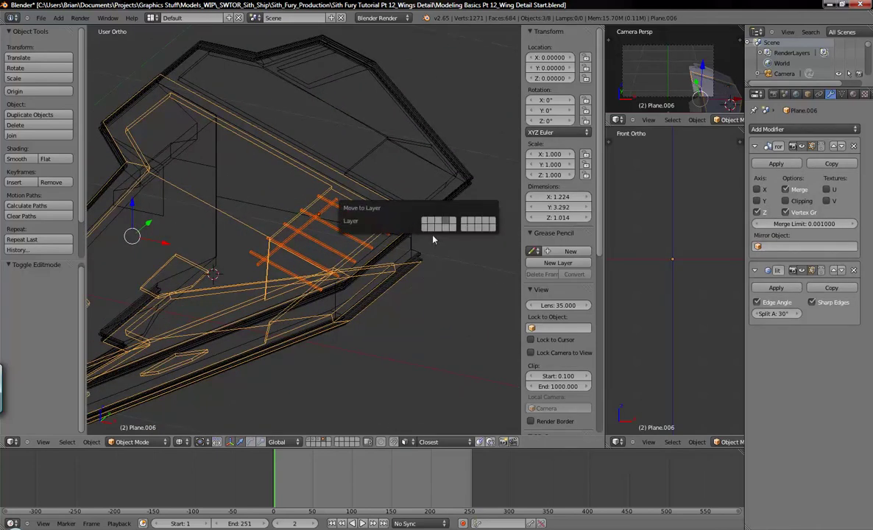
{"action": "left_click", "coordinate": [449, 224]}
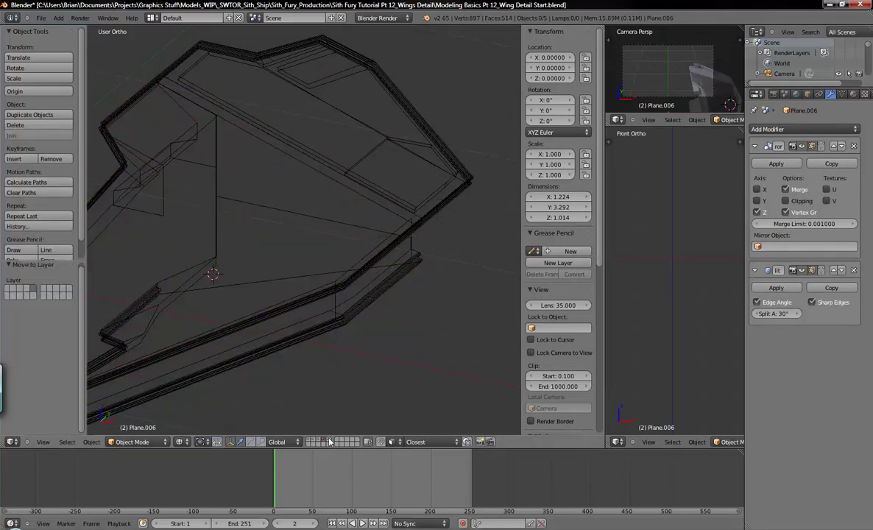
Show only the fifth layer and select the bar array to inspect its fit against the sloped panel
{"action": "key", "text": "4"}
{"action": "middle_click_drag", "start_coordinate": [371, 301], "coordinate": [383, 284]}
{"action": "key", "text": "KP_1"}
{"action": "scroll", "coordinate": [375, 253], "scroll_direction": "up", "scroll_amount": 2}
{"action": "scroll", "coordinate": [376, 253], "scroll_direction": "up", "scroll_amount": 1}
{"action": "middle_click_drag", "start_coordinate": [375, 252], "coordinate": [359, 338], "text": "shift"}
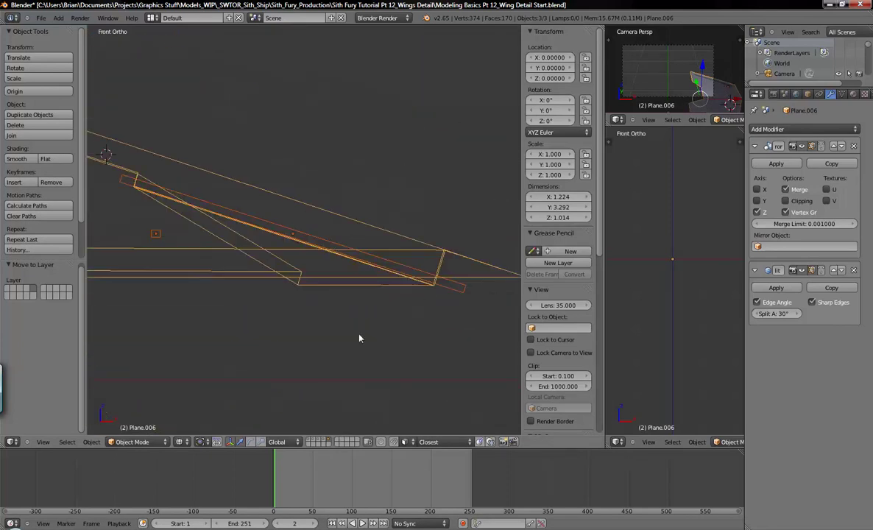
{"action": "right_click", "coordinate": [181, 199]}
{"action": "middle_click_drag", "start_coordinate": [149, 189], "coordinate": [204, 215]}
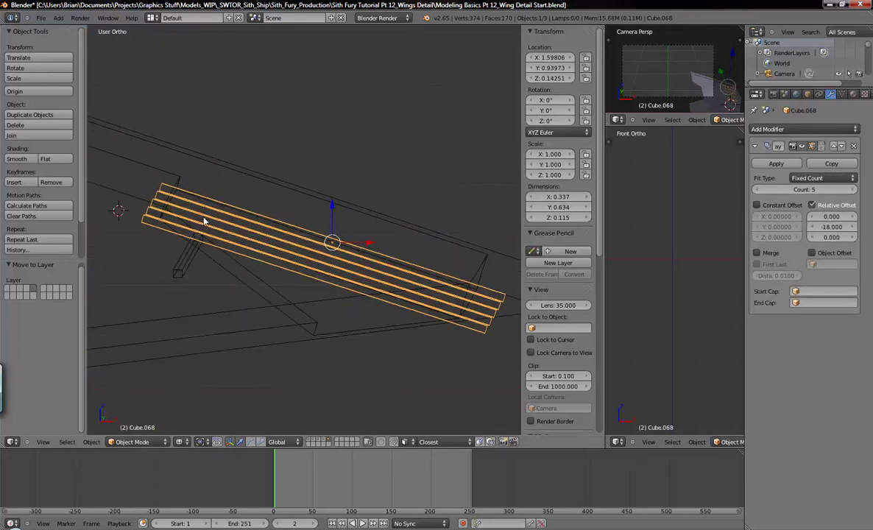
Select the crosswise bar and, in the front view, move it up to the inner end of the recessed sloped wing panel
{"action": "right_click", "coordinate": [191, 267]}
{"action": "key", "text": "KP_1"}
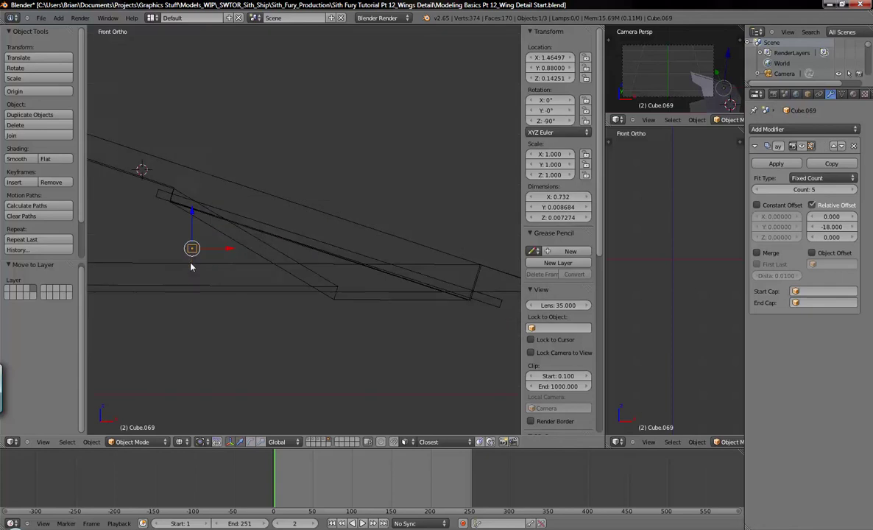
{"action": "middle_click_drag", "start_coordinate": [191, 261], "coordinate": [230, 267], "text": "shift"}
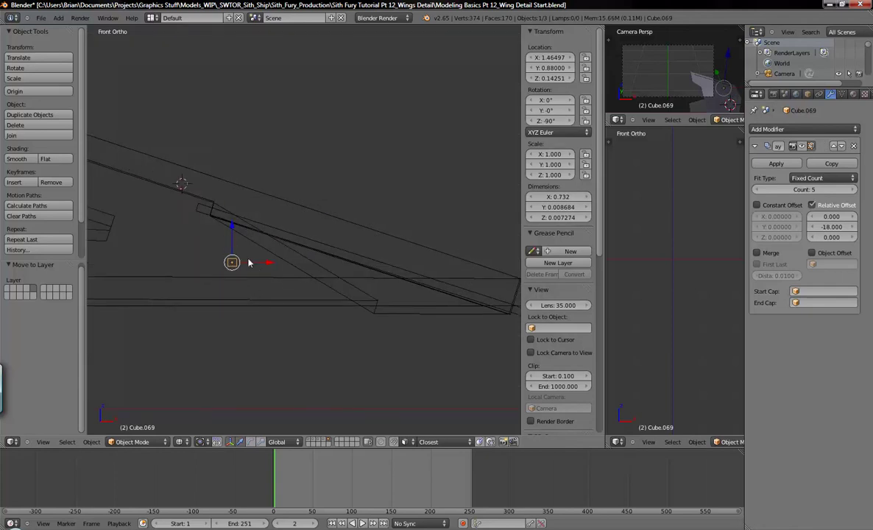
{"action": "key", "text": "Tab"}
{"action": "key", "text": "Tab"}
{"action": "key", "text": "g"}
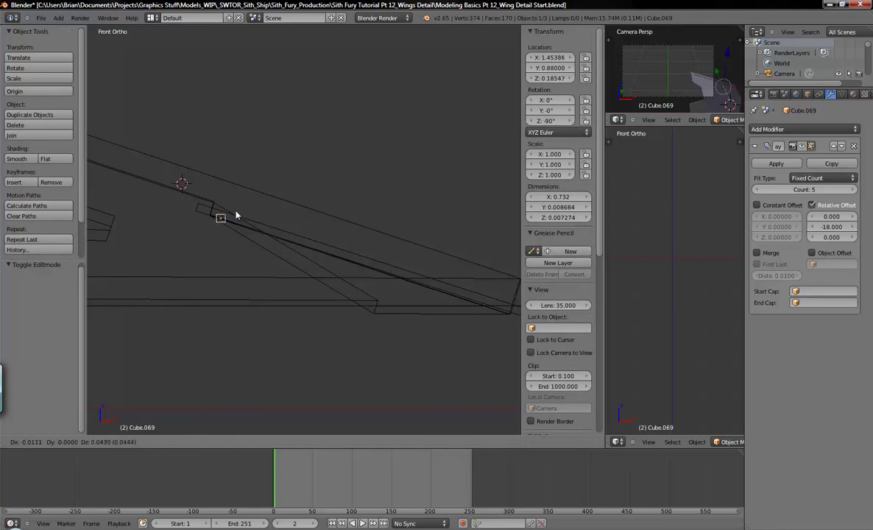
{"action": "left_click", "coordinate": [237, 214]}
{"action": "mouse_move", "coordinate": [246, 215]}
{"action": "middle_mouse_down"}
{"action": "mouse_move", "coordinate": [274, 218]}
{"action": "mouse_move", "coordinate": [263, 220]}
{"action": "mouse_move", "coordinate": [267, 230]}
{"action": "mouse_move", "coordinate": [247, 269]}
{"action": "middle_mouse_up"}
Scale the crosswise bar uniformly to about 0.493
{"action": "key", "text": "z"}
{"action": "key", "text": "s"}
{"action": "key", "text": "Escape"}
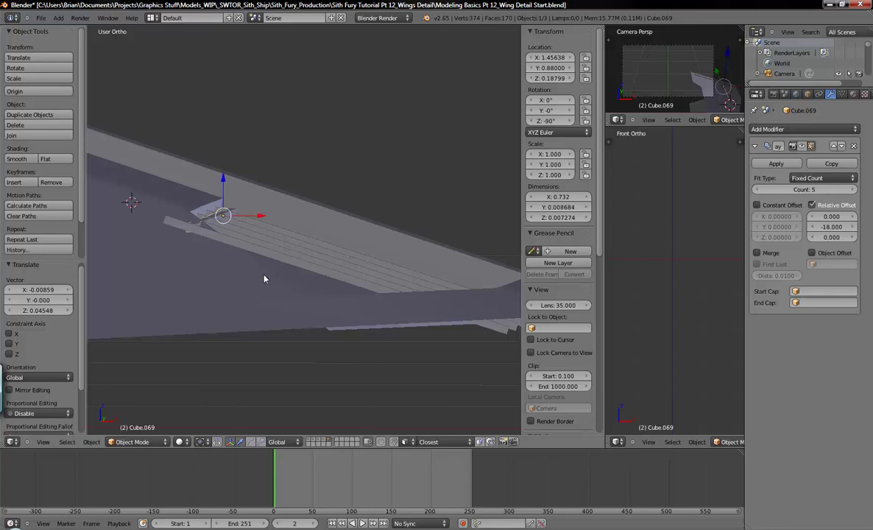
{"action": "key", "text": "KP_1"}
{"action": "key", "text": "x"}
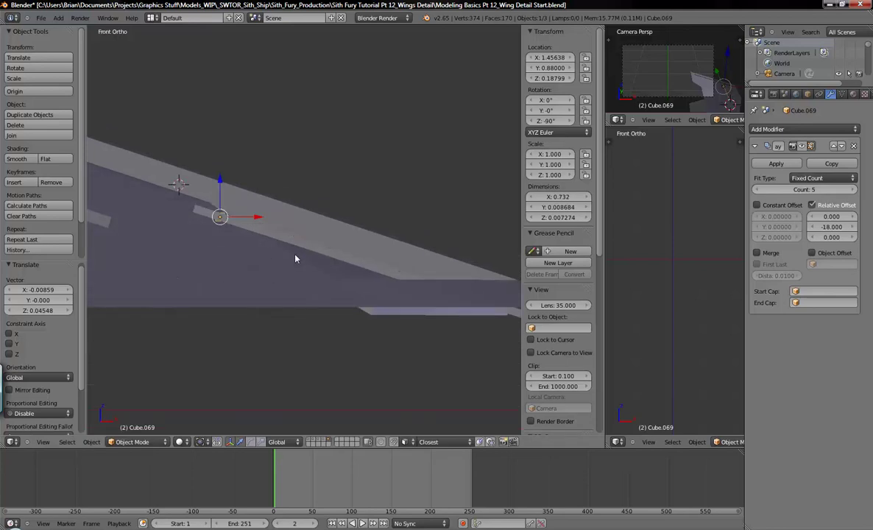
{"action": "key", "text": "z"}
{"action": "key", "text": "s"}
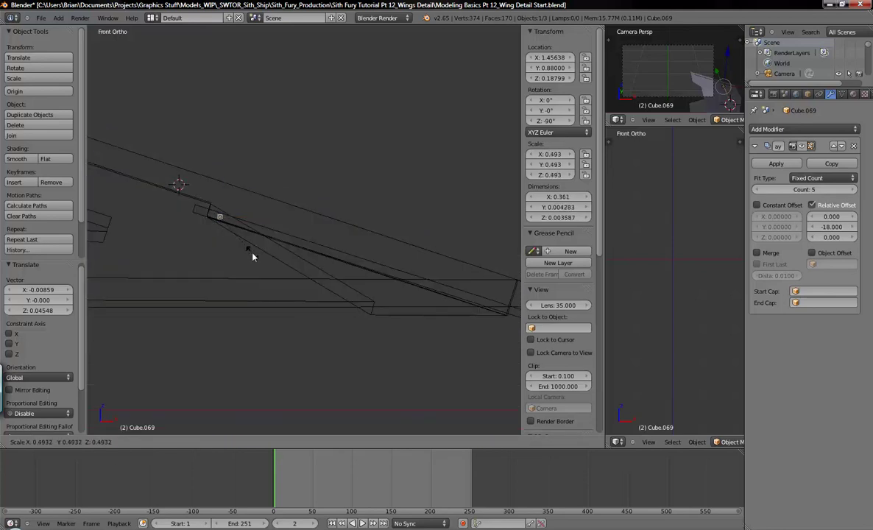
{"action": "left_click", "coordinate": [253, 256]}
{"action": "scroll", "coordinate": [243, 243], "scroll_direction": "up", "scroll_amount": 5}
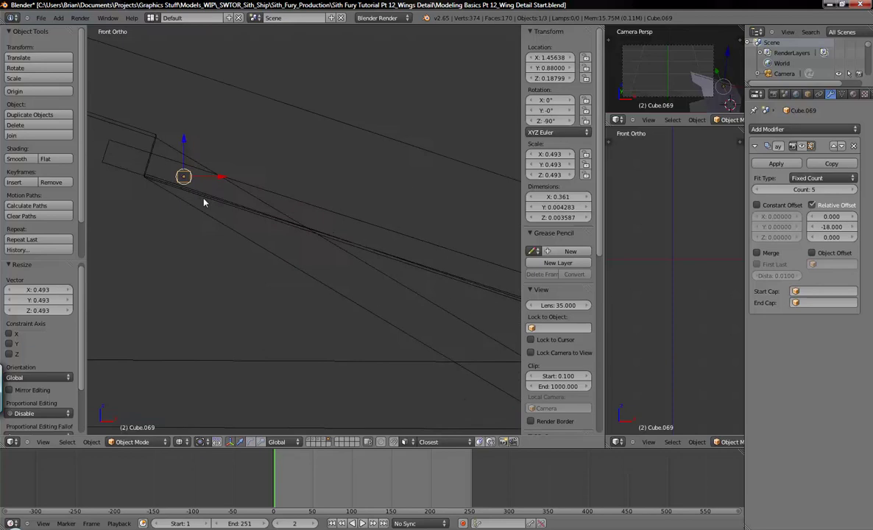
{"action": "middle_click_drag", "start_coordinate": [262, 253], "coordinate": [277, 261], "text": "shift"}
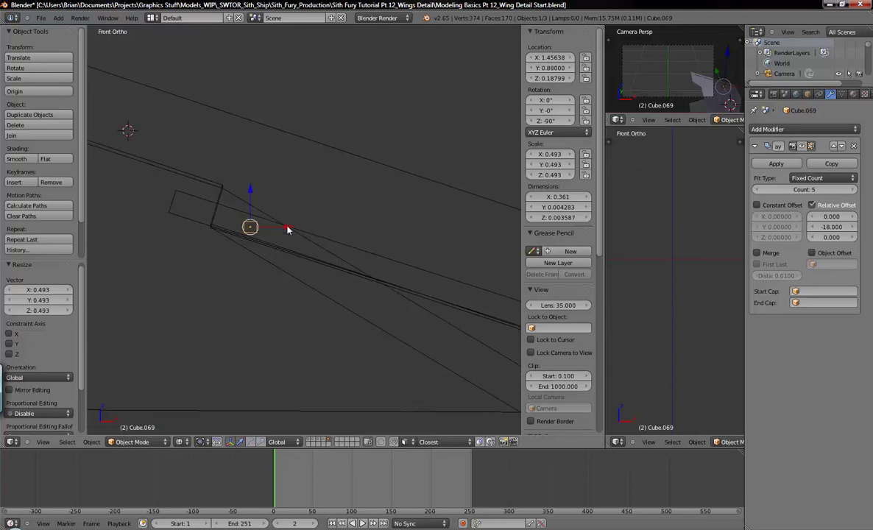
Rotate the crosswise bar about 19.2° around X to match the panel slope, and shift it along Y to the recess's upper edge
{"action": "key", "text": "r"}
{"action": "key", "text": "x"}
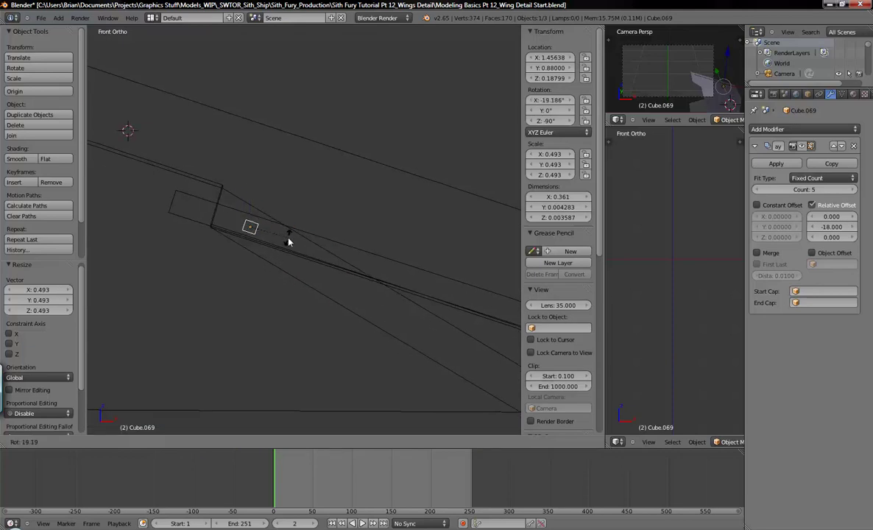
{"action": "left_click", "coordinate": [289, 242]}
{"action": "mouse_move", "coordinate": [321, 261]}
{"action": "middle_mouse_down"}
{"action": "mouse_move", "coordinate": [257, 269]}
{"action": "mouse_move", "coordinate": [234, 315]}
{"action": "mouse_move", "coordinate": [235, 304]}
{"action": "mouse_move", "coordinate": [193, 332]}
{"action": "mouse_move", "coordinate": [255, 333]}
{"action": "mouse_move", "coordinate": [282, 312]}
{"action": "mouse_move", "coordinate": [237, 339]}
{"action": "middle_mouse_up"}
{"action": "key", "text": "z"}
{"action": "key", "text": "g"}
{"action": "key", "text": "y"}
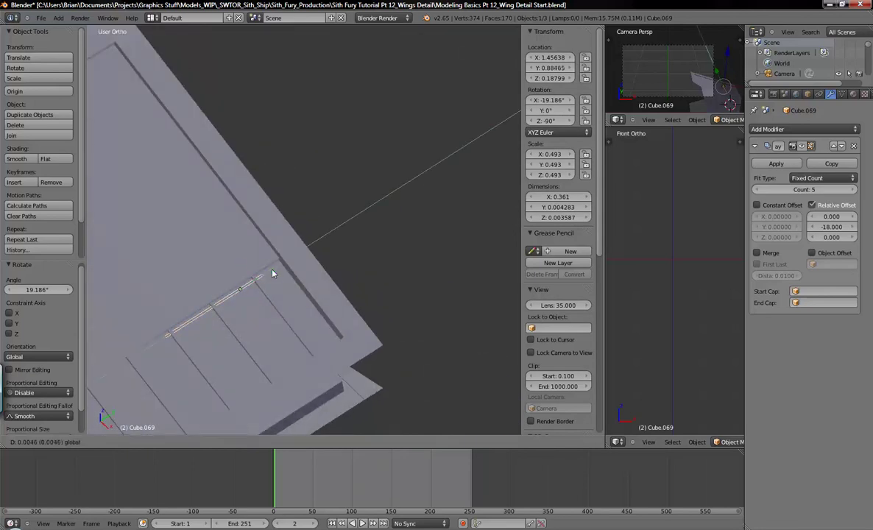
{"action": "left_click", "coordinate": [294, 265]}
Lengthen the crosswise bar by moving its free-end vertices about -0.295 along Y across the arrayed bars
{"action": "key", "text": "Tab"}
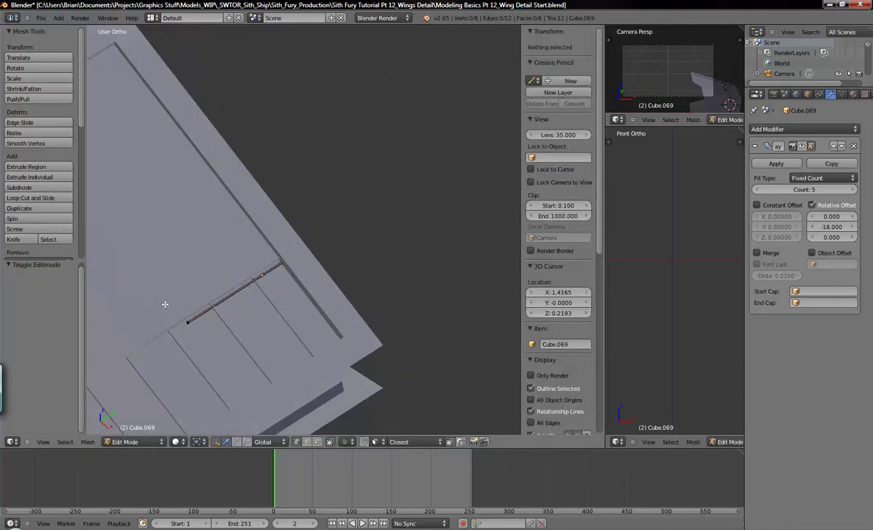
{"action": "key", "text": "z"}
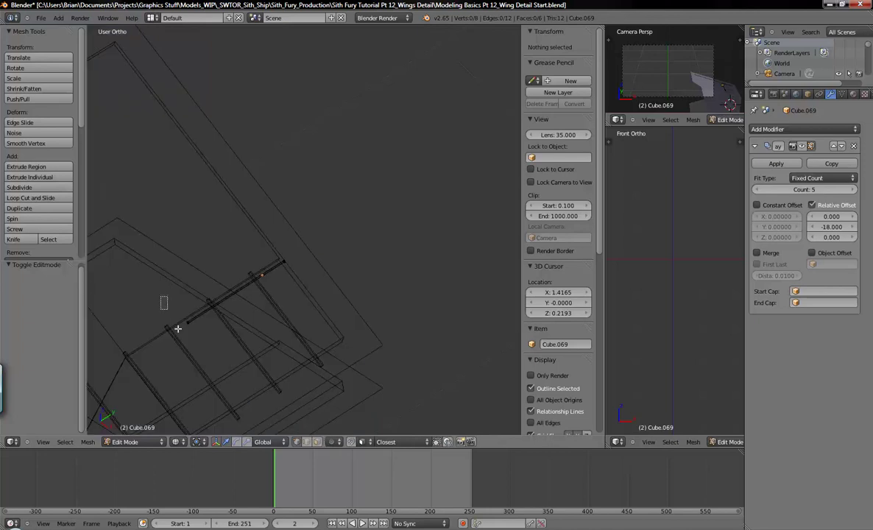
{"action": "right_click", "coordinate": [177, 328]}
{"action": "middle_click_drag", "start_coordinate": [234, 344], "coordinate": [251, 242]}
{"action": "key", "text": "g"}
{"action": "key", "text": "x"}
{"action": "left_click", "coordinate": [230, 241]}
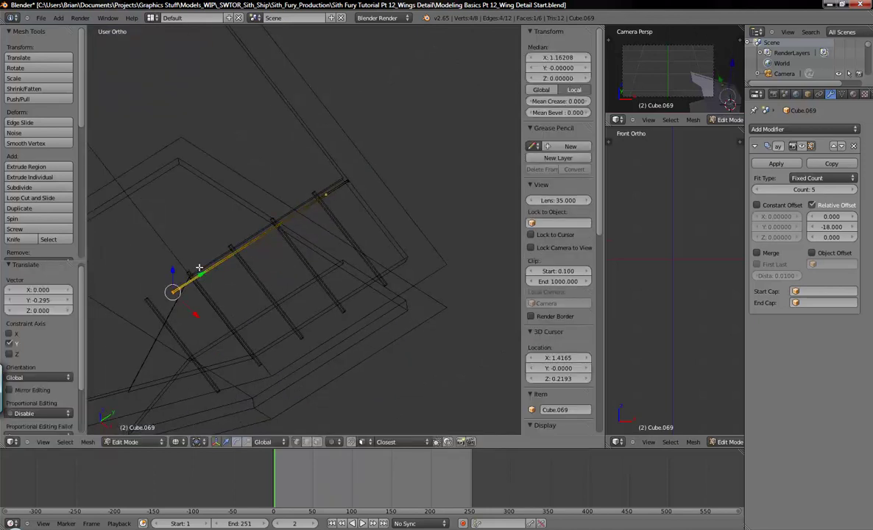
{"action": "key", "text": "a"}
{"action": "key", "text": "Tab"}
Apply the crosswise bar's rotation and scale
{"action": "middle_click_drag", "start_coordinate": [331, 289], "coordinate": [406, 244]}
{"action": "key", "text": "ctrl+a"}
{"action": "left_click", "coordinate": [331, 274]}
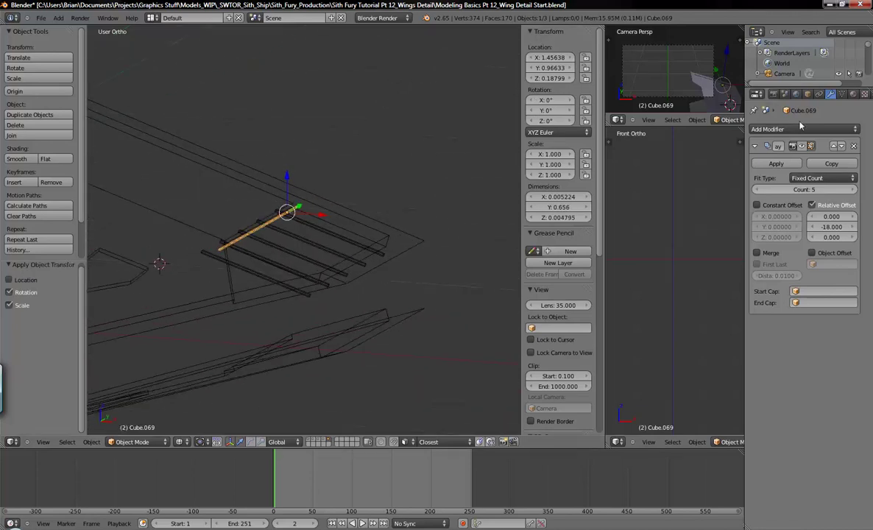
Try the crosswise bar's array in the viewport with relative offsets of 0.7 on X and 0 on Y
{"action": "left_click", "coordinate": [801, 148]}
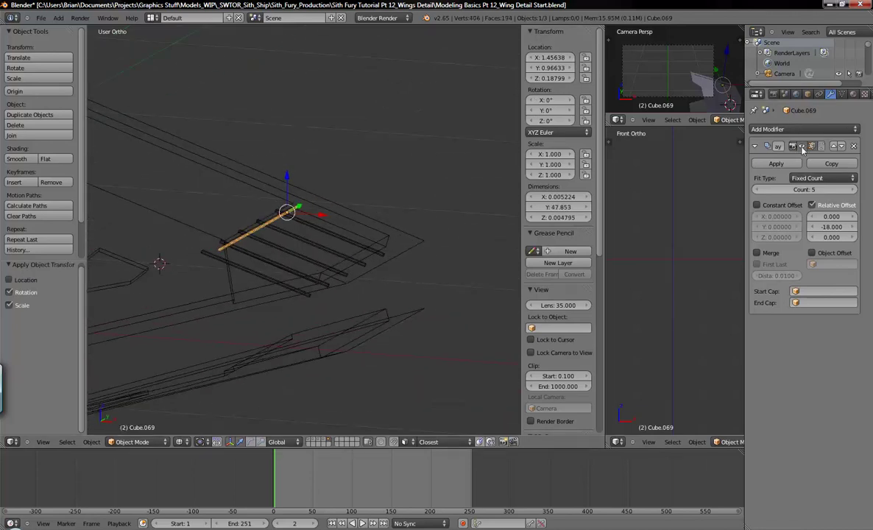
{"action": "left_click", "coordinate": [813, 227]}
{"action": "type", "text": "0"}
{"action": "key", "text": "Return"}
{"action": "left_click", "coordinate": [853, 219]}
{"action": "left_click", "coordinate": [853, 219]}
{"action": "left_click", "coordinate": [853, 219]}
{"action": "left_click", "coordinate": [853, 220]}
{"action": "left_click", "coordinate": [853, 219]}
{"action": "left_click", "coordinate": [853, 220]}
{"action": "left_click", "coordinate": [853, 220]}
{"action": "left_click", "coordinate": [829, 218]}
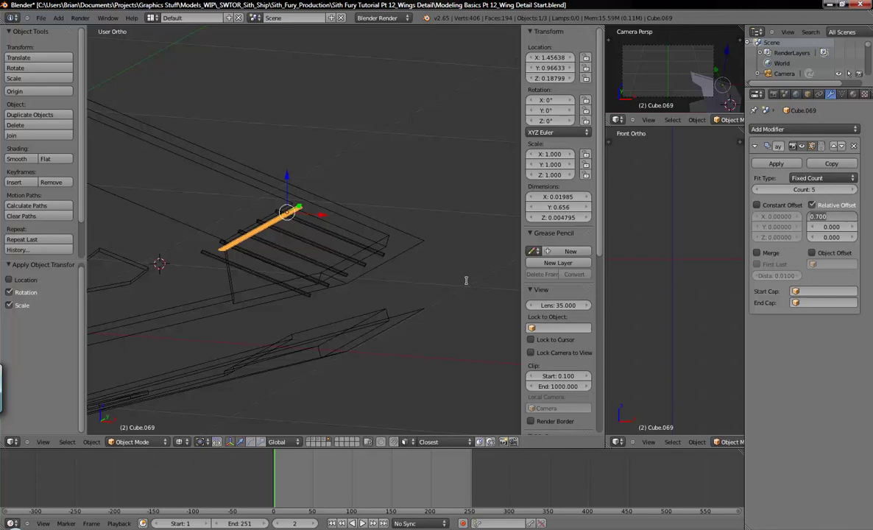
{"action": "type", "text": "1"}
{"action": "key", "text": "Escape"}
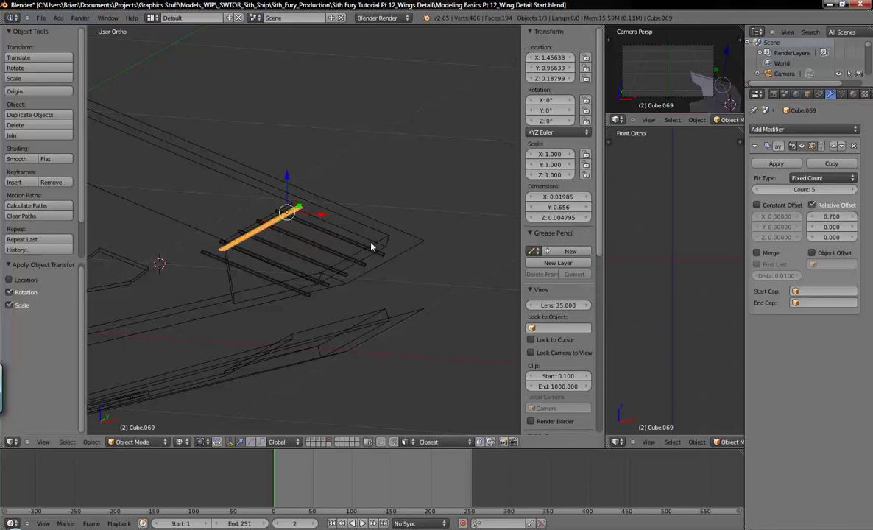
{"action": "key", "text": "KP_1"}
{"action": "scroll", "coordinate": [304, 238], "scroll_direction": "up", "scroll_amount": 3}
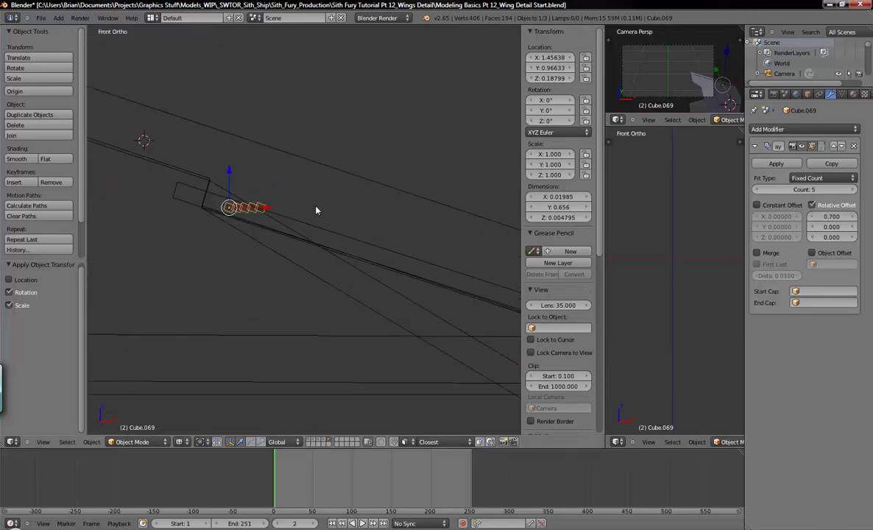
Clear the array's X offset and remove the Array modifier from the crosswise bar
{"action": "left_click", "coordinate": [825, 215]}
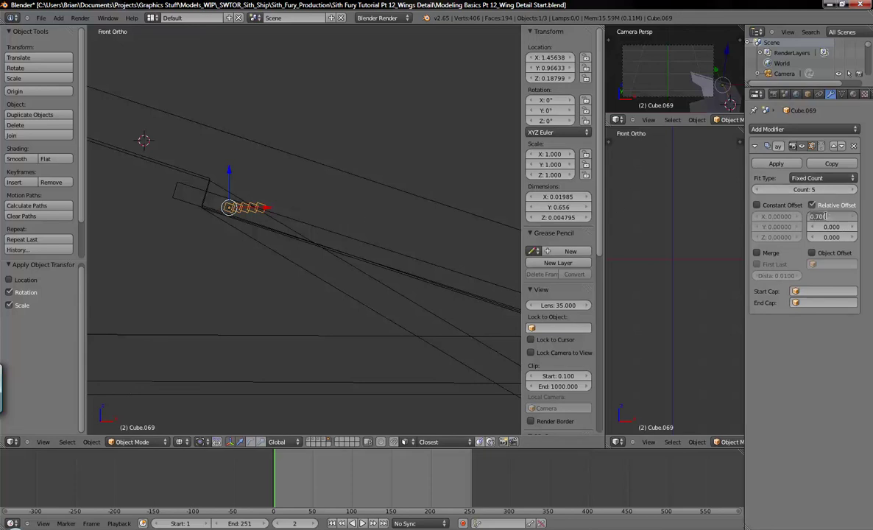
{"action": "type", "text": "0"}
{"action": "key", "text": "Return"}
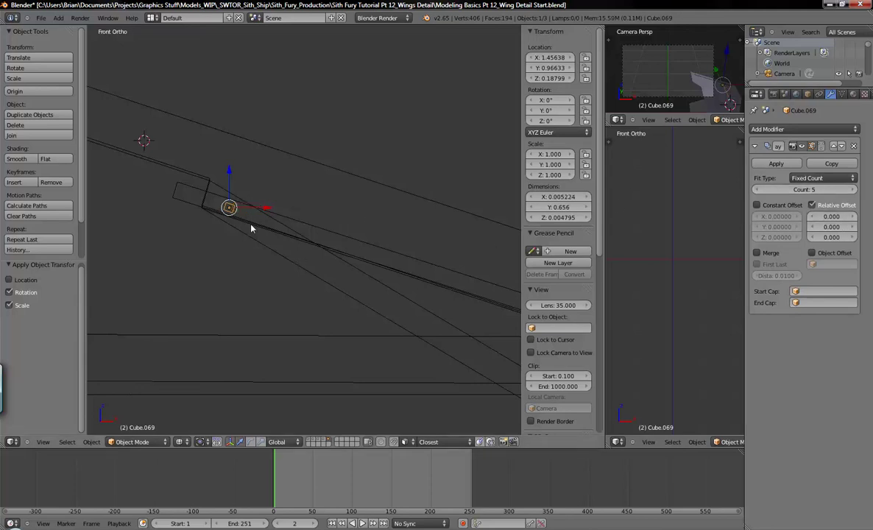
{"action": "middle_click_drag", "start_coordinate": [291, 229], "coordinate": [549, 332], "text": "shift"}
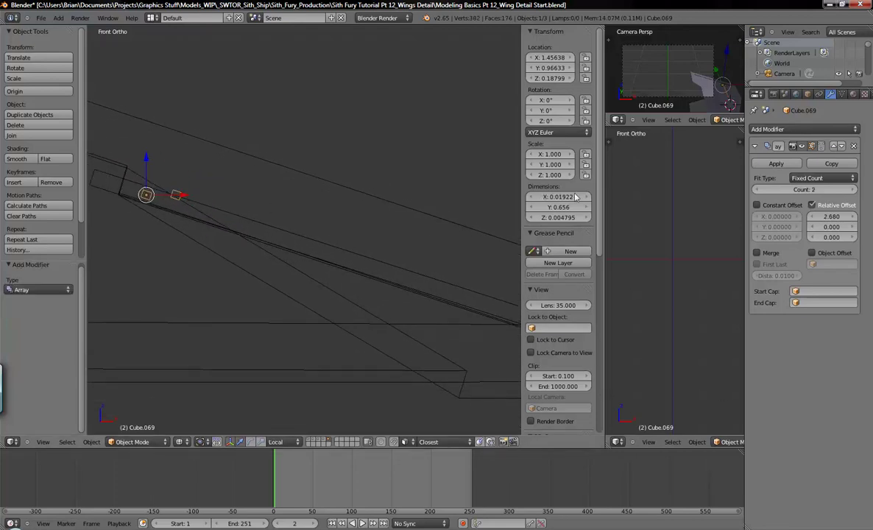
{"action": "left_click", "coordinate": [853, 146]}
Rotate the crosswise bar about -19.7° in the front view to square its profile, and apply its rotation and scale
{"action": "scroll", "coordinate": [139, 230], "scroll_direction": "up", "scroll_amount": 1}
{"action": "scroll", "coordinate": [139, 230], "scroll_direction": "up", "scroll_amount": 1}
{"action": "middle_click_drag", "start_coordinate": [169, 203], "coordinate": [220, 243], "text": "shift"}
{"action": "key", "text": "r"}
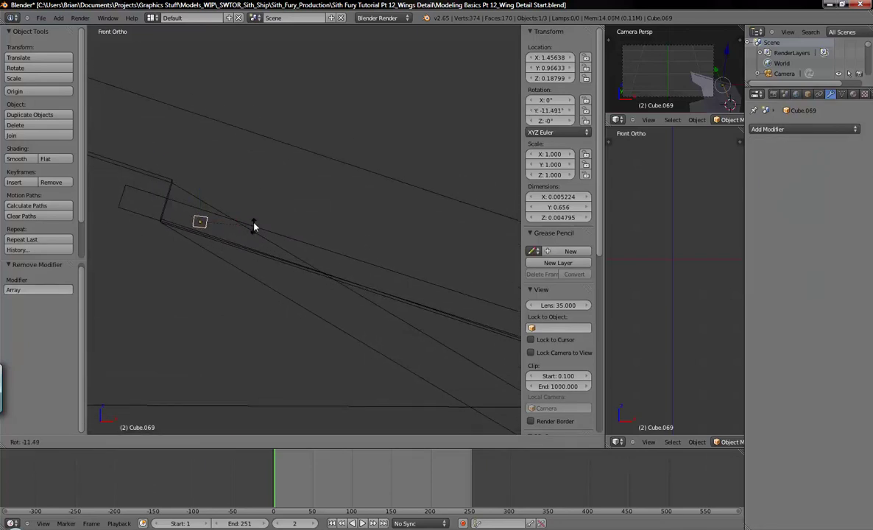
{"action": "left_click", "coordinate": [255, 217]}
{"action": "scroll", "coordinate": [203, 247], "scroll_direction": "up", "scroll_amount": 4}
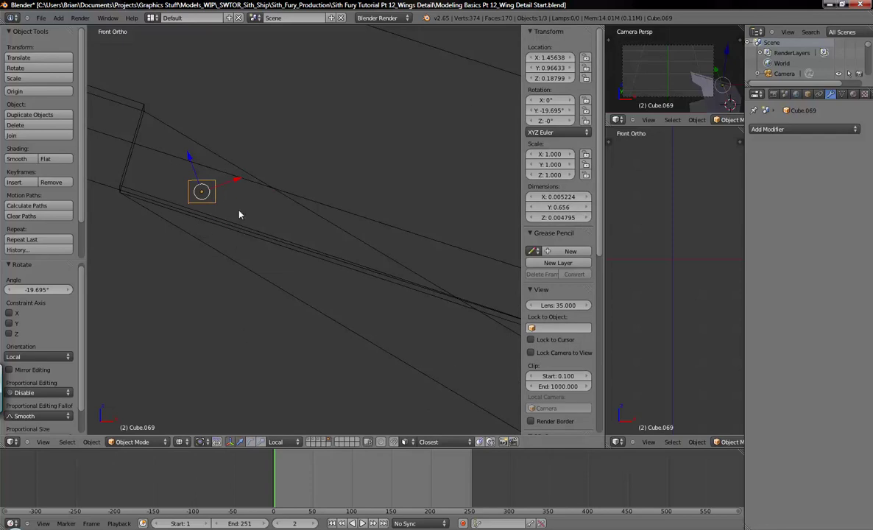
{"action": "key", "text": "ctrl+a"}
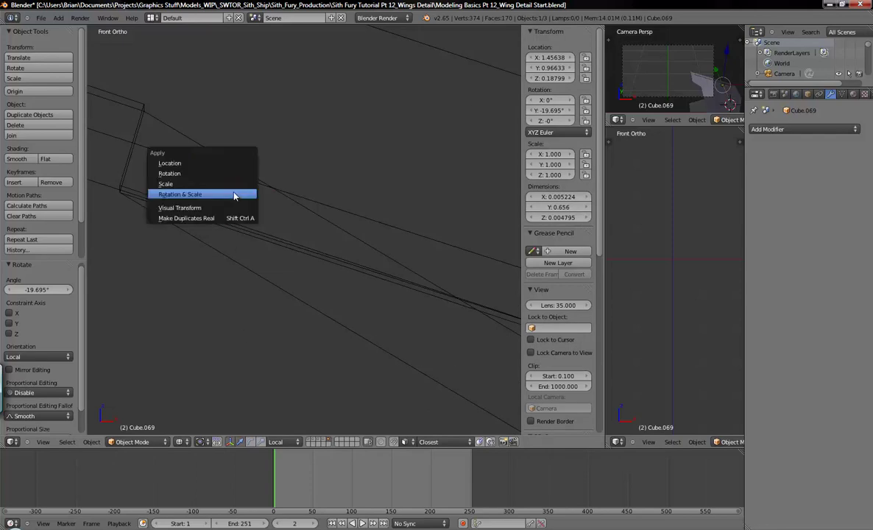
{"action": "left_click", "coordinate": [234, 195]}
Add an Array modifier to the crosswise bar with a count of 7 and a relative X offset of 1.2
{"action": "scroll", "coordinate": [335, 294], "scroll_direction": "down", "scroll_amount": 6}
{"action": "middle_click_drag", "start_coordinate": [359, 295], "coordinate": [222, 269], "text": "shift"}
{"action": "left_click", "coordinate": [783, 129]}
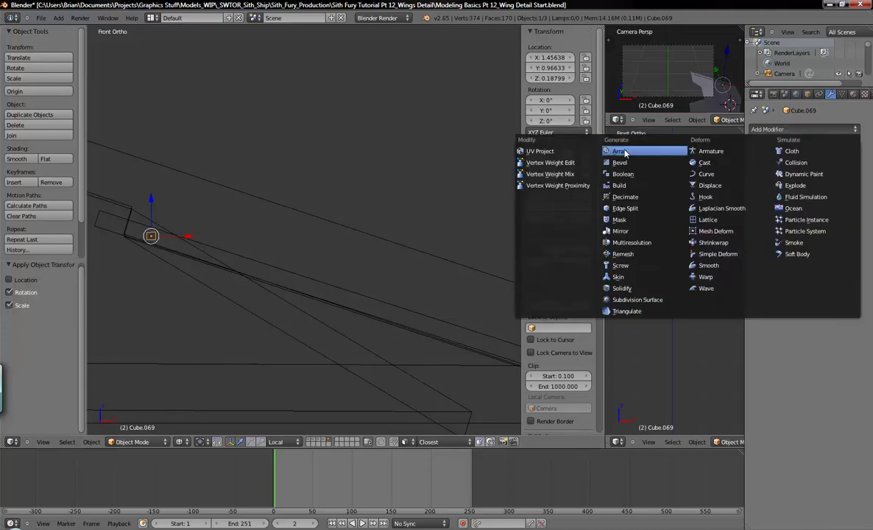
{"action": "left_click", "coordinate": [574, 141]}
{"action": "mouse_move", "coordinate": [831, 216]}
{"action": "left_mouse_down"}
{"action": "mouse_move", "coordinate": [865, 216]}
{"action": "mouse_move", "coordinate": [834, 223]}
{"action": "left_mouse_up"}
{"action": "scroll", "coordinate": [804, 188], "scroll_direction": "up", "scroll_amount": 5, "text": "ctrl"}
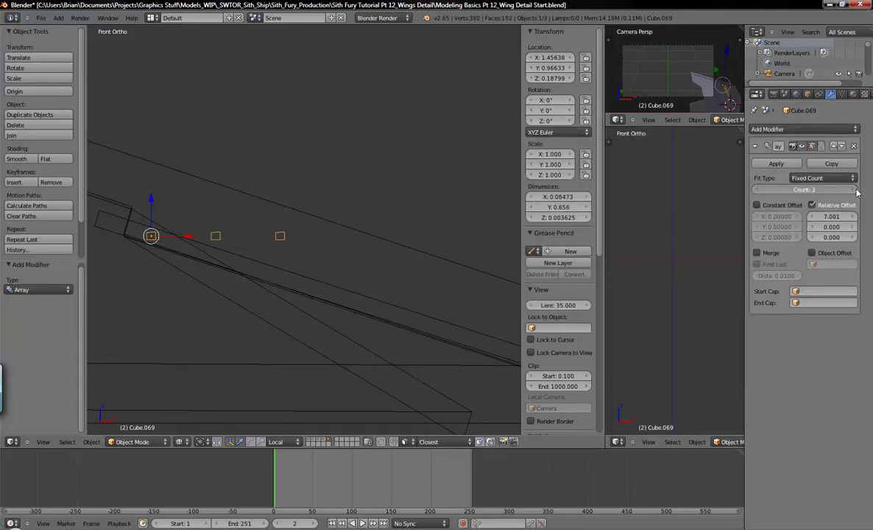
{"action": "left_click_drag", "start_coordinate": [847, 217], "coordinate": [838, 219]}
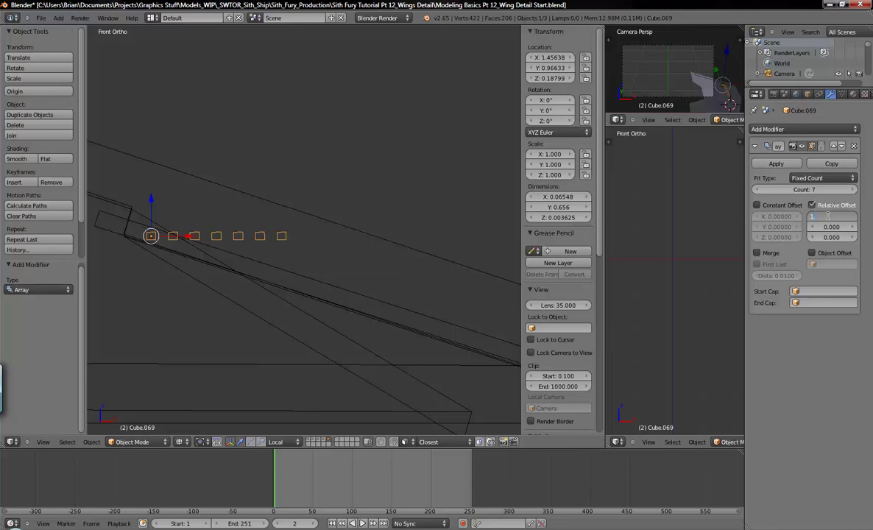
{"action": "key", "text": "Return"}
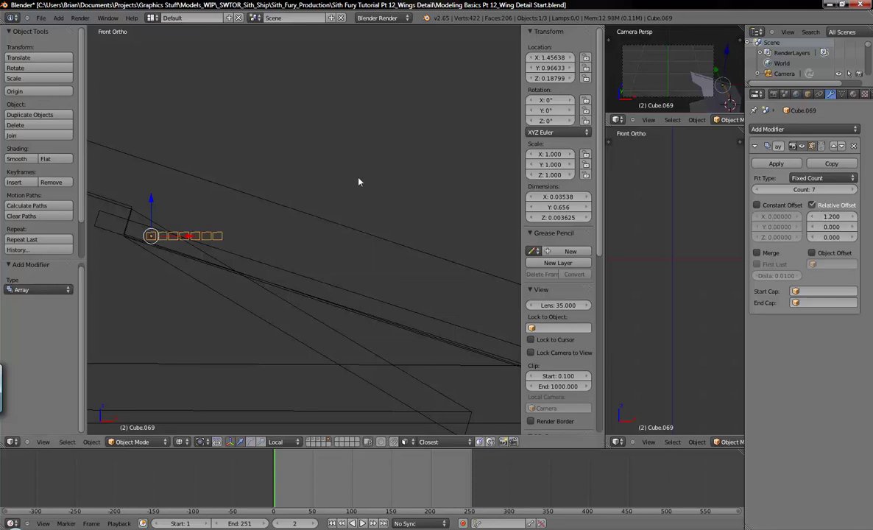
Widen the array's relative X offset to 1.8
{"action": "scroll", "coordinate": [234, 225], "scroll_direction": "up", "scroll_amount": 4}
{"action": "middle_click_drag", "start_coordinate": [146, 245], "coordinate": [328, 236], "text": "shift"}
{"action": "scroll", "coordinate": [329, 235], "scroll_direction": "up", "scroll_amount": 2}
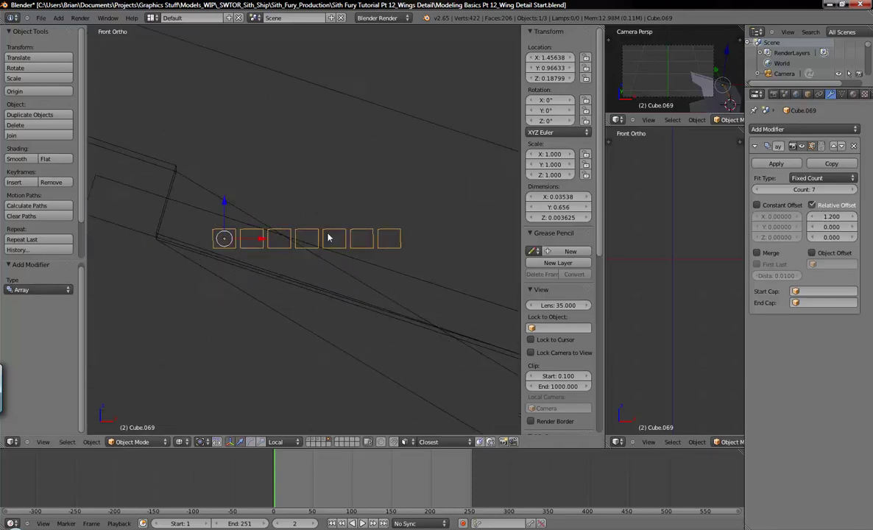
{"action": "scroll", "coordinate": [328, 235], "scroll_direction": "down", "scroll_amount": 8}
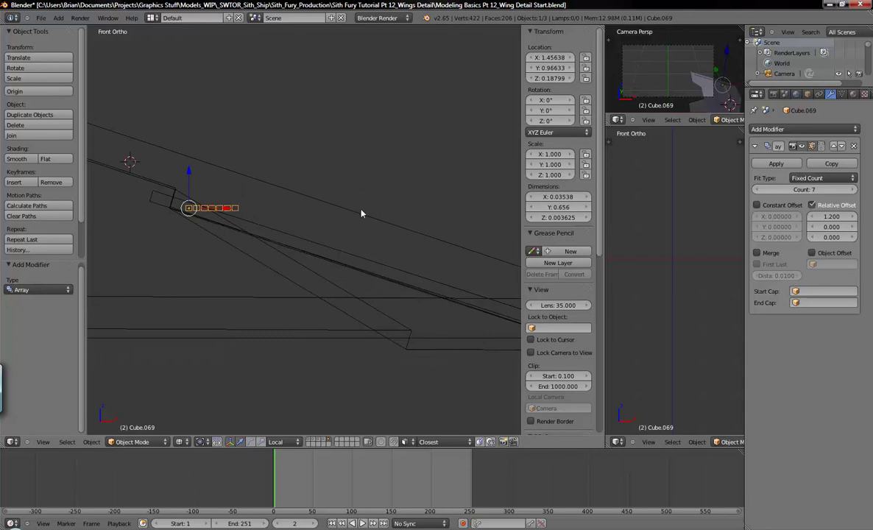
{"action": "left_click", "coordinate": [853, 217]}
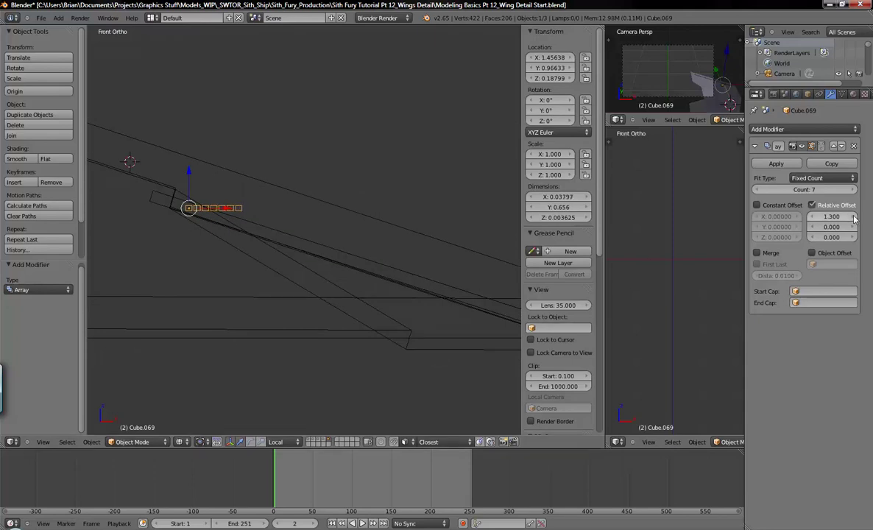
{"action": "left_click", "coordinate": [853, 217]}
{"action": "left_click", "coordinate": [852, 217]}
{"action": "left_click", "coordinate": [853, 217]}
{"action": "left_click", "coordinate": [853, 217]}
{"action": "left_click", "coordinate": [853, 217]}
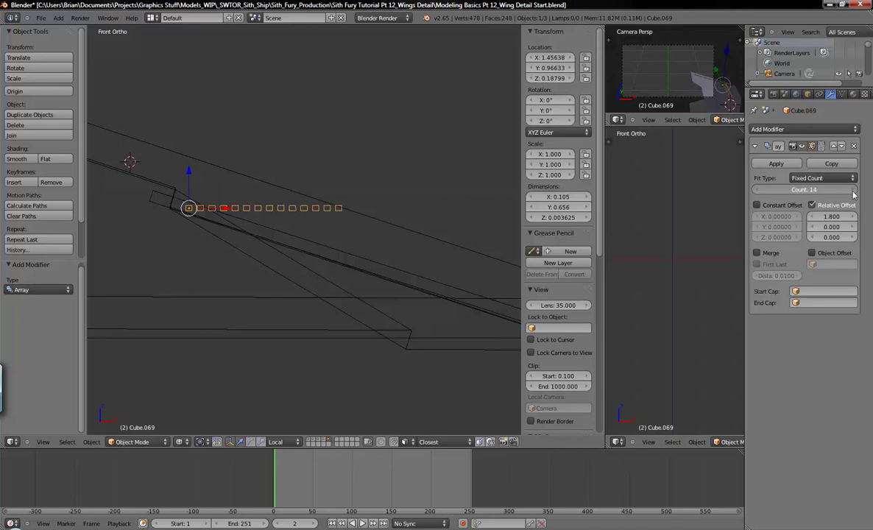
Raise the array count to 36 so the thin bars span the recessed panel in the top view
{"action": "left_click", "coordinate": [853, 190]}
{"action": "left_click", "coordinate": [854, 189]}
{"action": "key", "text": "KP_7"}
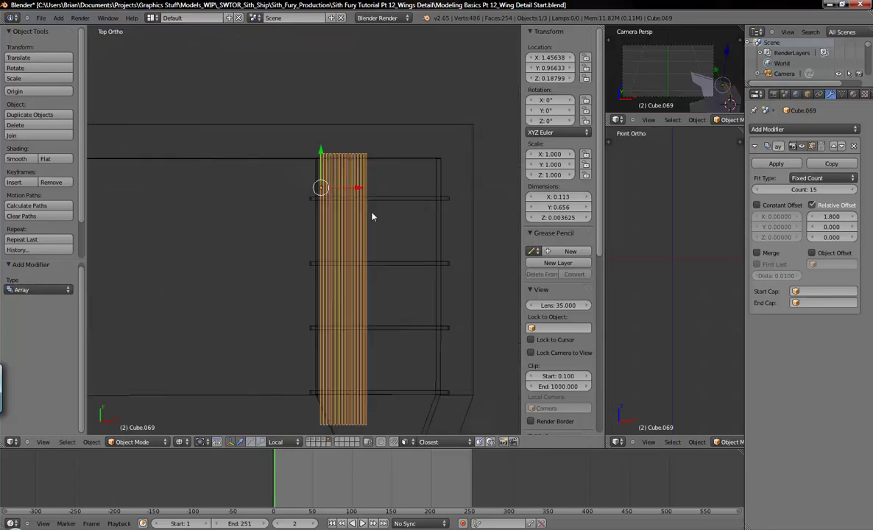
{"action": "scroll", "coordinate": [372, 217], "scroll_direction": "down", "scroll_amount": 3}
{"action": "key", "text": "z"}
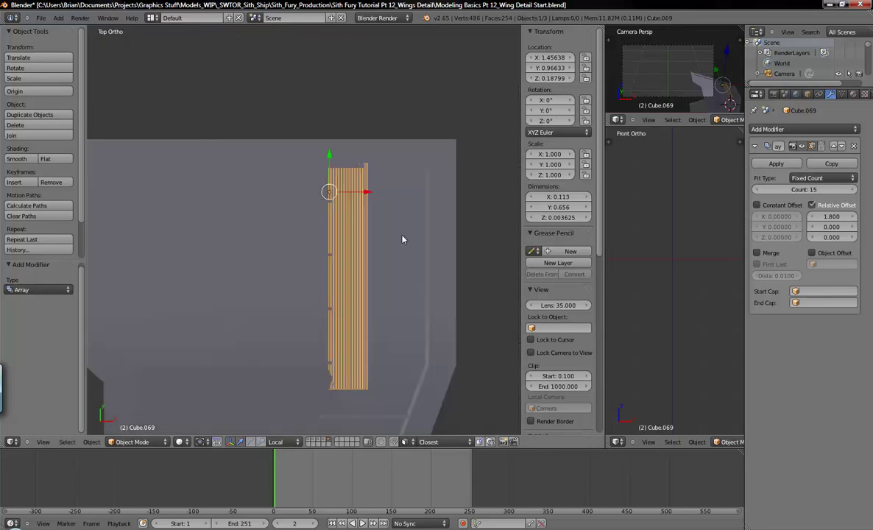
{"action": "left_click", "coordinate": [853, 190]}
{"action": "left_click", "coordinate": [853, 189]}
{"action": "left_click", "coordinate": [854, 190]}
{"action": "left_click", "coordinate": [853, 190]}
{"action": "left_click", "coordinate": [853, 190]}
{"action": "left_click", "coordinate": [853, 190]}
{"action": "left_click", "coordinate": [854, 190]}
{"action": "left_click", "coordinate": [854, 190]}
{"action": "left_click", "coordinate": [853, 190]}
{"action": "left_click", "coordinate": [854, 190]}
{"action": "left_click", "coordinate": [854, 190]}
{"action": "left_click", "coordinate": [853, 190]}
{"action": "left_click", "coordinate": [853, 190]}
{"action": "left_click", "coordinate": [853, 190]}
{"action": "left_click", "coordinate": [853, 189]}
{"action": "left_click", "coordinate": [853, 190]}
{"action": "left_click", "coordinate": [854, 190]}
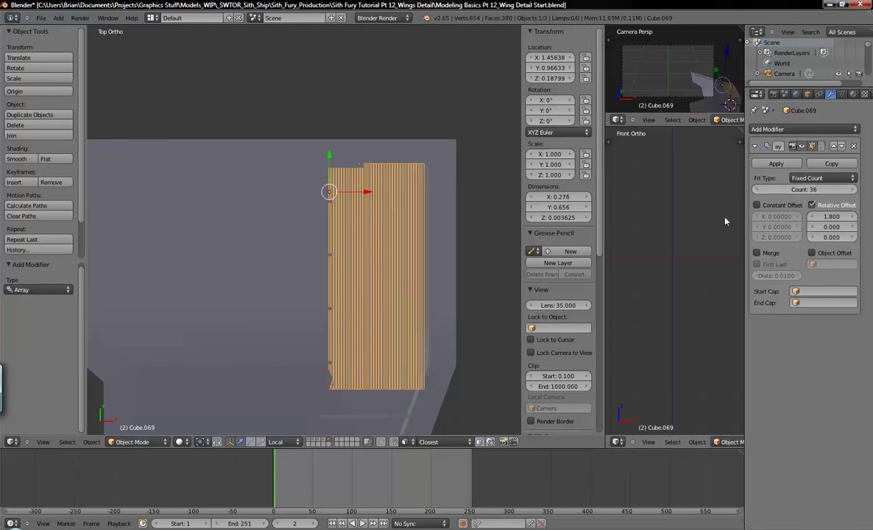
Reduce the thin bar array's count to 32
{"action": "left_click", "coordinate": [757, 190]}
{"action": "left_click", "coordinate": [757, 189]}
{"action": "left_click", "coordinate": [757, 190]}
{"action": "left_click", "coordinate": [757, 190]}
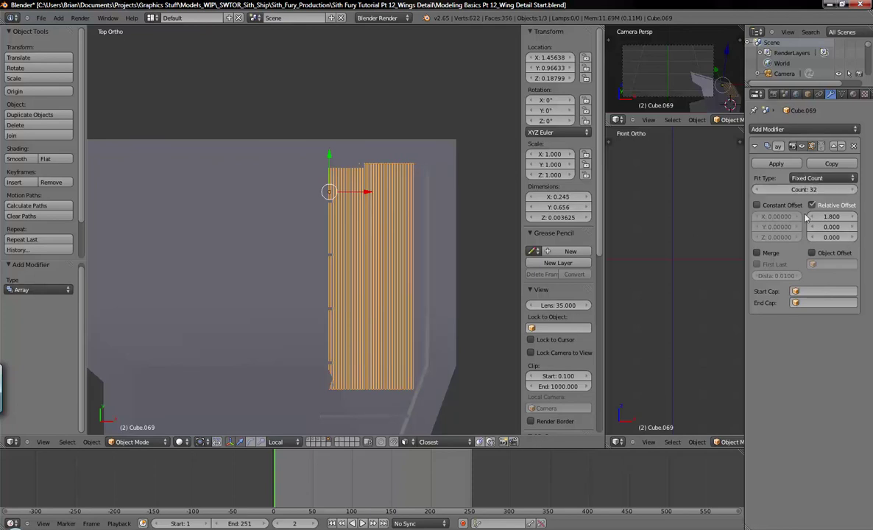
Increase the array's relative X offset to 2.2 so the thin bars span the recessed panel's width
{"action": "left_click", "coordinate": [854, 217]}
{"action": "left_click", "coordinate": [854, 217]}
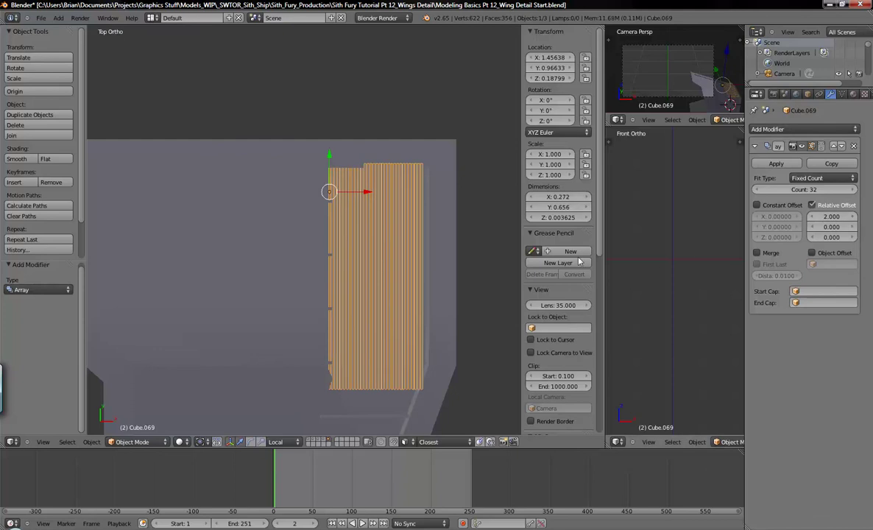
{"action": "middle_click_drag", "start_coordinate": [407, 312], "coordinate": [456, 232]}
{"action": "left_click", "coordinate": [853, 217]}
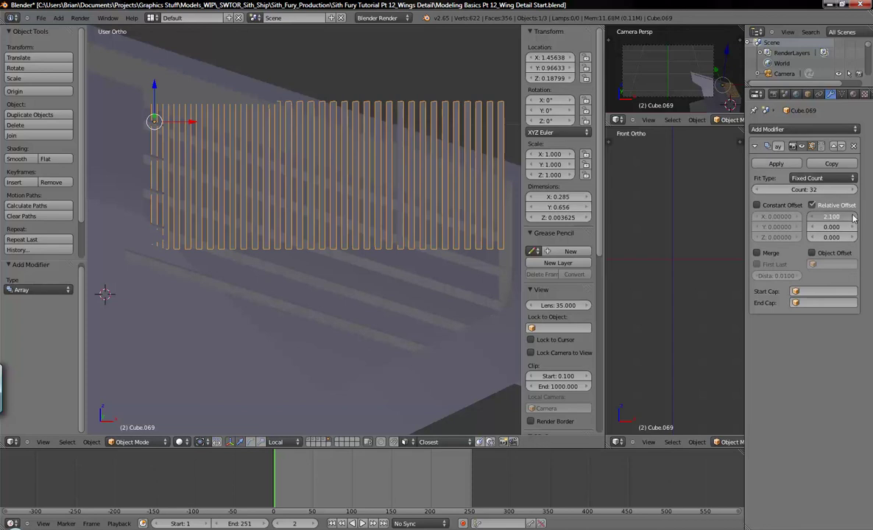
{"action": "left_click", "coordinate": [853, 217]}
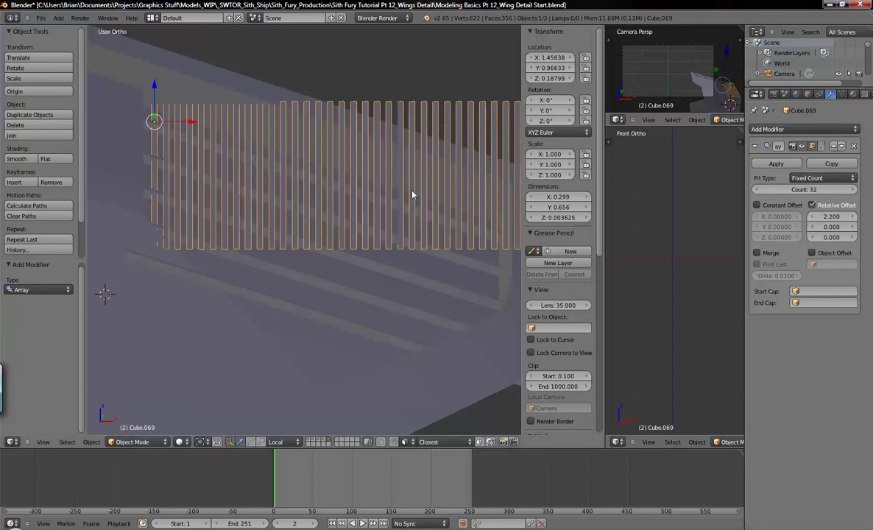
{"action": "key", "text": "KP_7"}
{"action": "scroll", "coordinate": [393, 221], "scroll_direction": "down", "scroll_amount": 3}
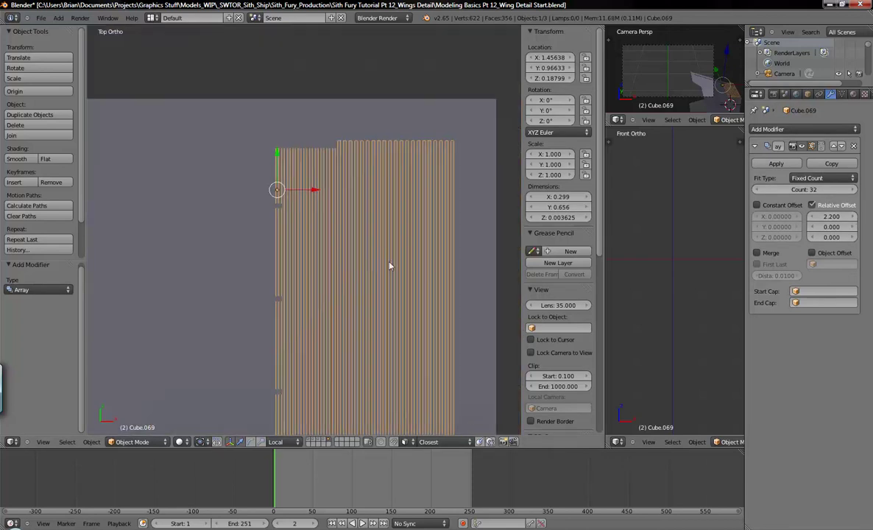
{"action": "scroll", "coordinate": [414, 252], "scroll_direction": "down", "scroll_amount": 2}
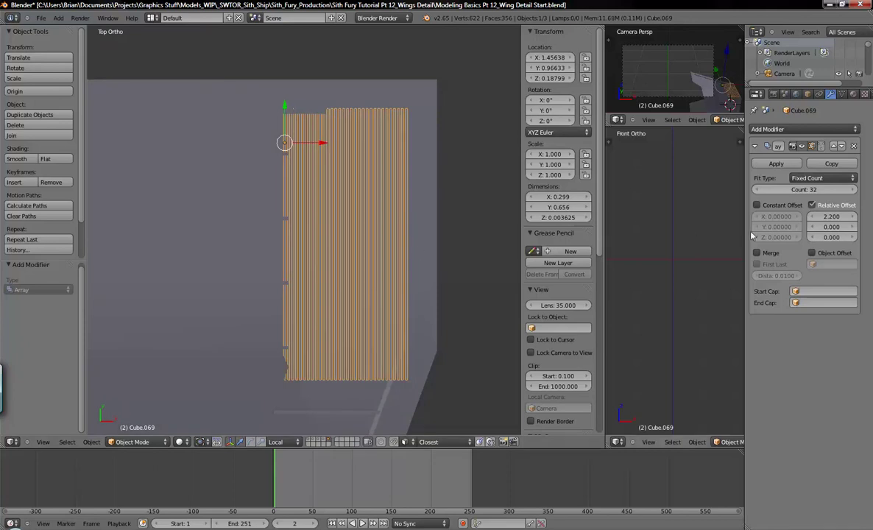
Rotate the thin bar array about 17.9° in the front view so it follows the slope of the recessed wing panel
{"action": "middle_click_drag", "start_coordinate": [362, 282], "coordinate": [362, 280]}
{"action": "key", "text": "KP_1"}
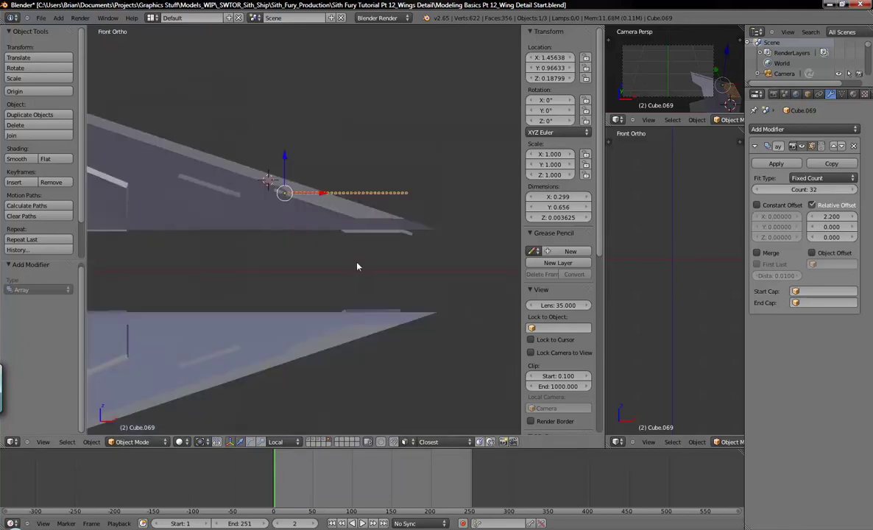
{"action": "scroll", "coordinate": [356, 264], "scroll_direction": "up", "scroll_amount": 4}
{"action": "middle_click_drag", "start_coordinate": [321, 195], "coordinate": [350, 273], "text": "shift"}
{"action": "key", "text": "z"}
{"action": "scroll", "coordinate": [353, 262], "scroll_direction": "up", "scroll_amount": 2}
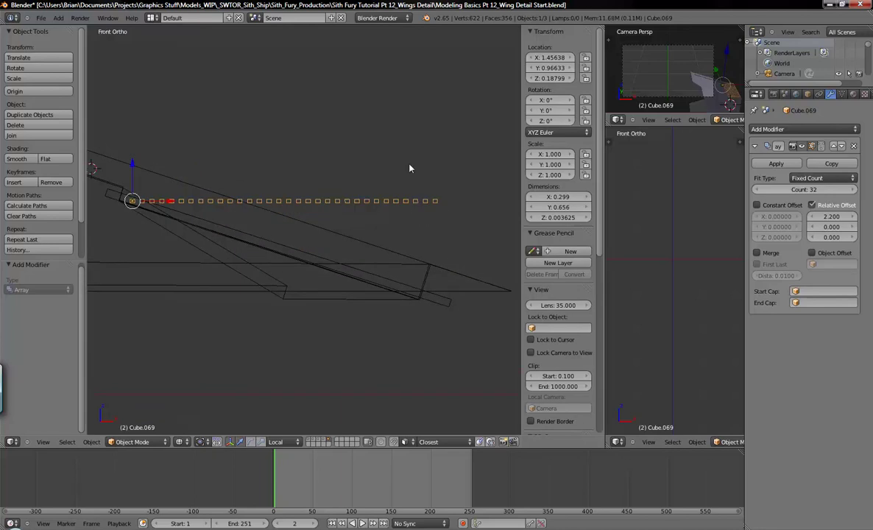
{"action": "key", "text": "r"}
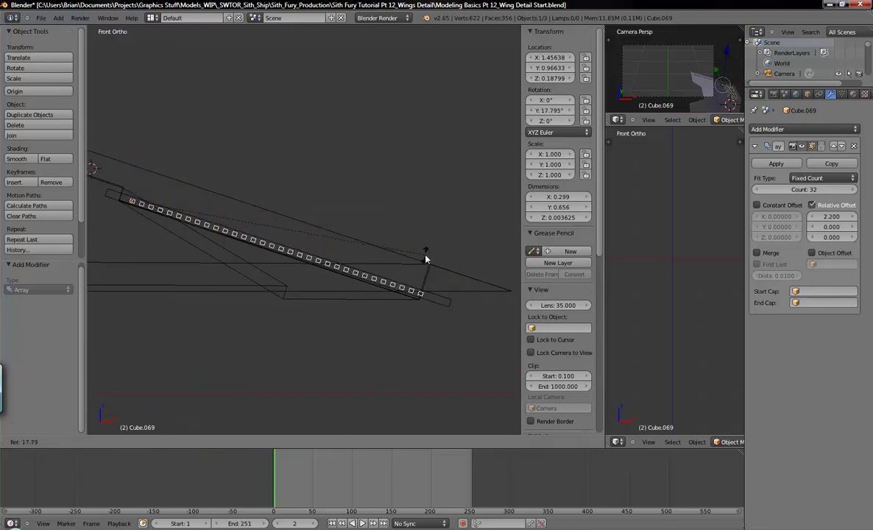
{"action": "left_click", "coordinate": [425, 254]}
{"action": "key", "text": "z"}
{"action": "middle_click_drag", "start_coordinate": [343, 251], "coordinate": [367, 231]}
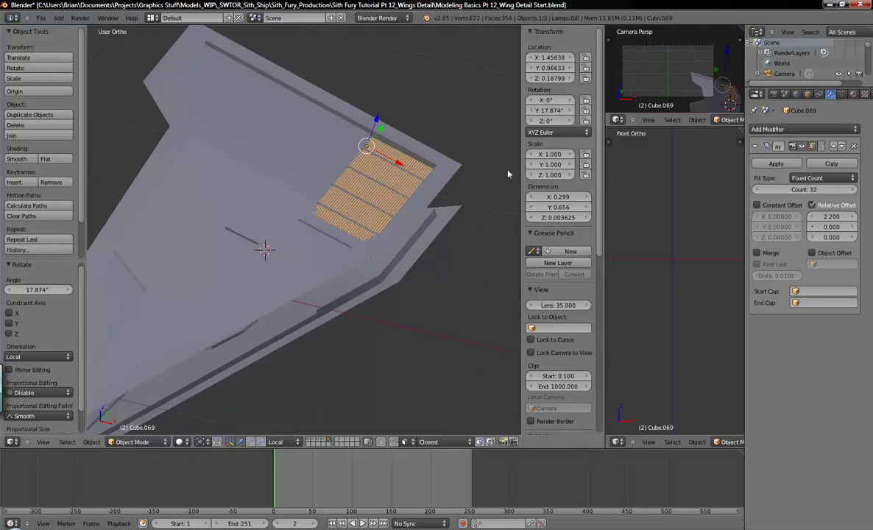
Select the camera and move it to about X 1.256, Y -4.570, Z 2.611 to bring the wing into its view
{"action": "right_click", "coordinate": [703, 49]}
{"action": "key", "text": "g"}
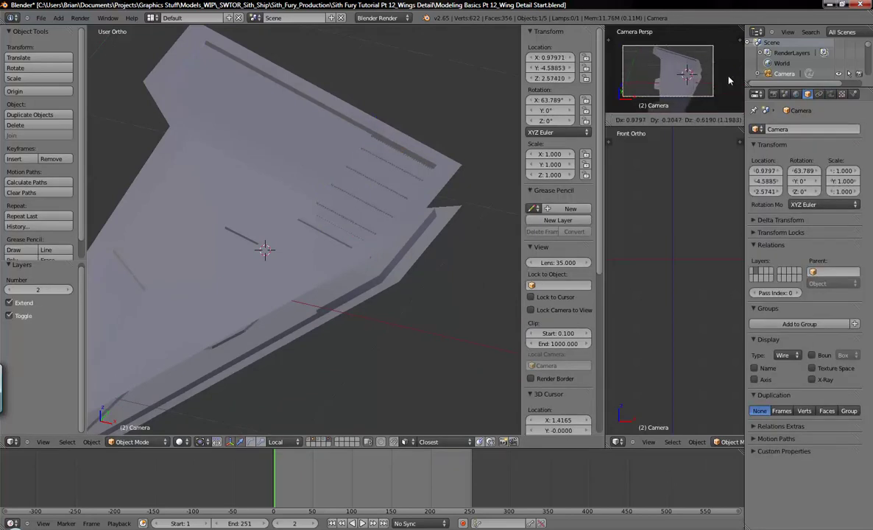
{"action": "left_click", "coordinate": [729, 73]}
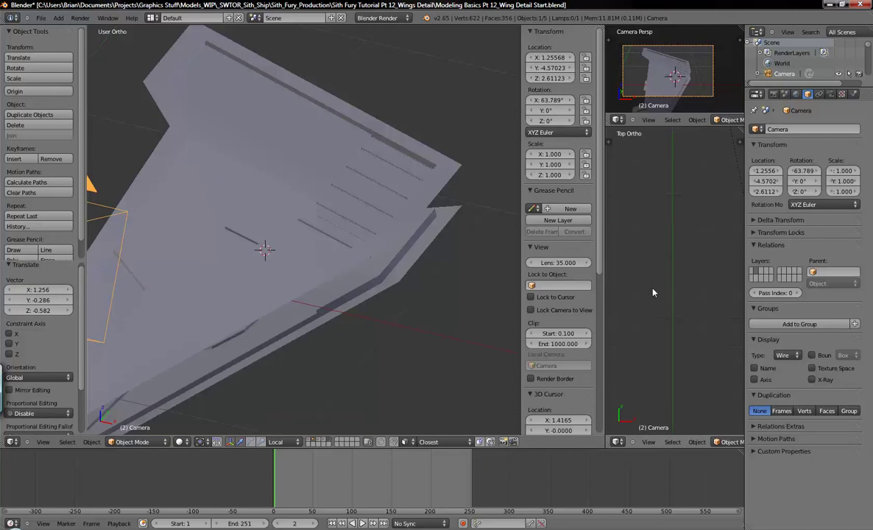
Set the pivot point to the 3D Cursor and rotate the camera about -35.8° around the wing in the top view
{"action": "key", "text": "KP_7"}
{"action": "scroll", "coordinate": [675, 357], "scroll_direction": "down", "scroll_amount": 2}
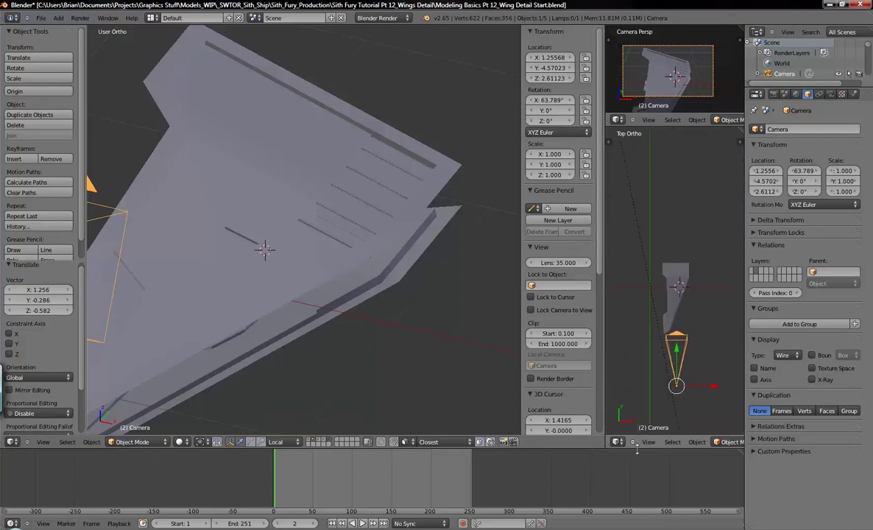
{"action": "scroll", "coordinate": [725, 444], "scroll_direction": "down", "scroll_amount": 5}
{"action": "left_click", "coordinate": [725, 444]}
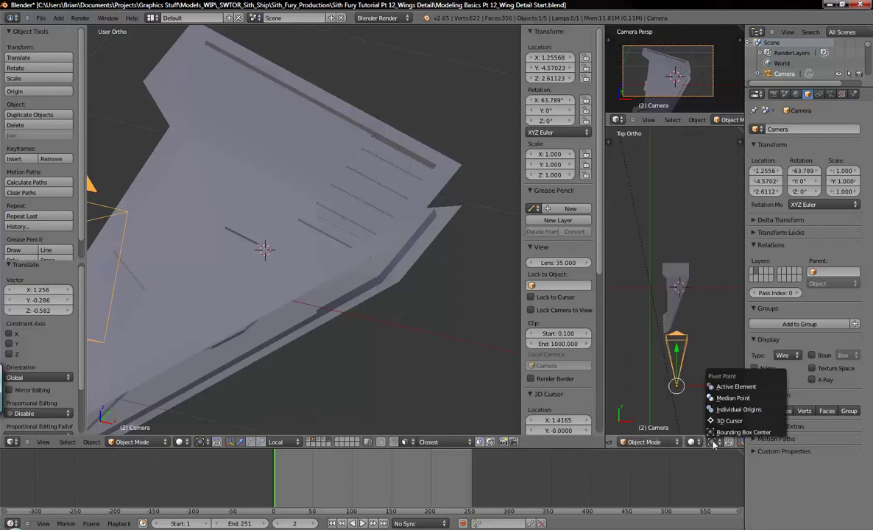
{"action": "left_click", "coordinate": [739, 417]}
{"action": "key", "text": "r"}
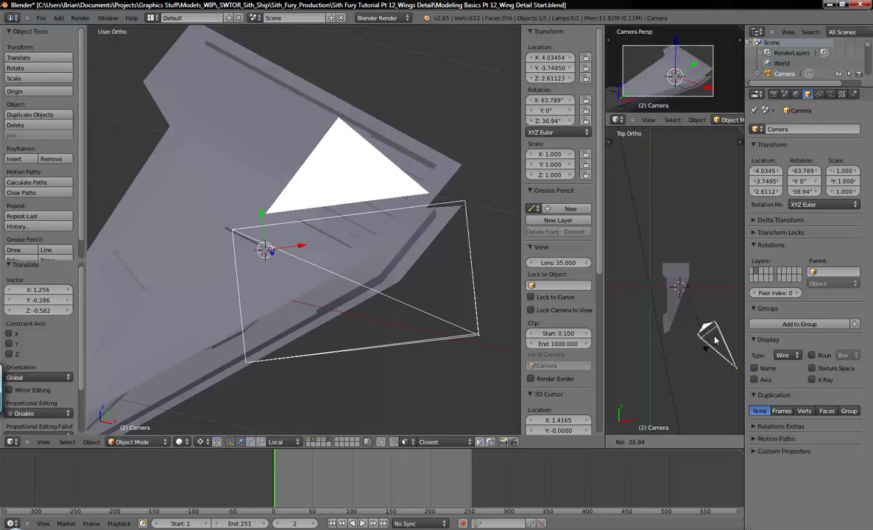
{"action": "left_click", "coordinate": [701, 330]}
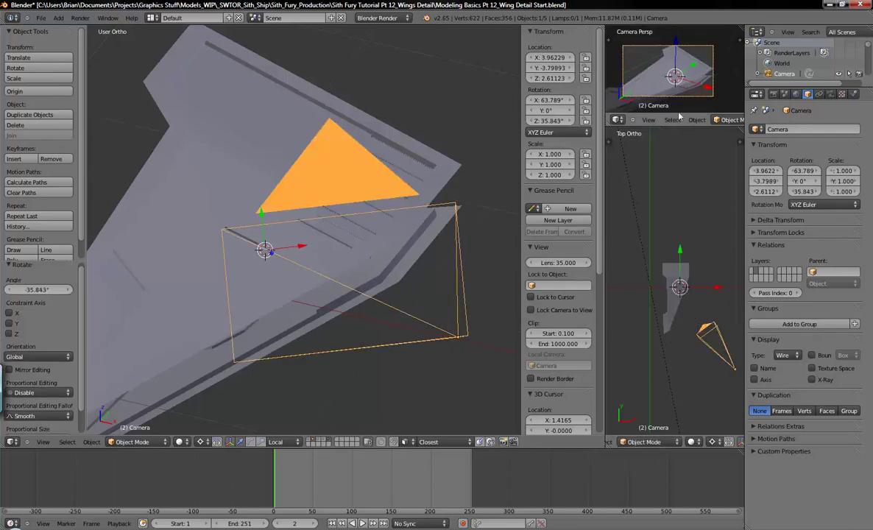
Shift the camera about 0.354 in X and 0.255 in Y, test-render the grille, and close the render
{"action": "key", "text": "g"}
{"action": "left_click", "coordinate": [640, 86]}
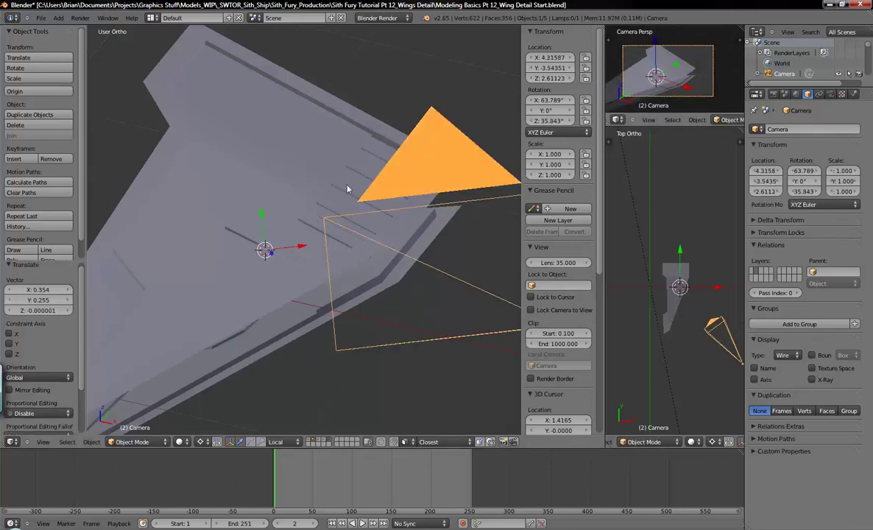
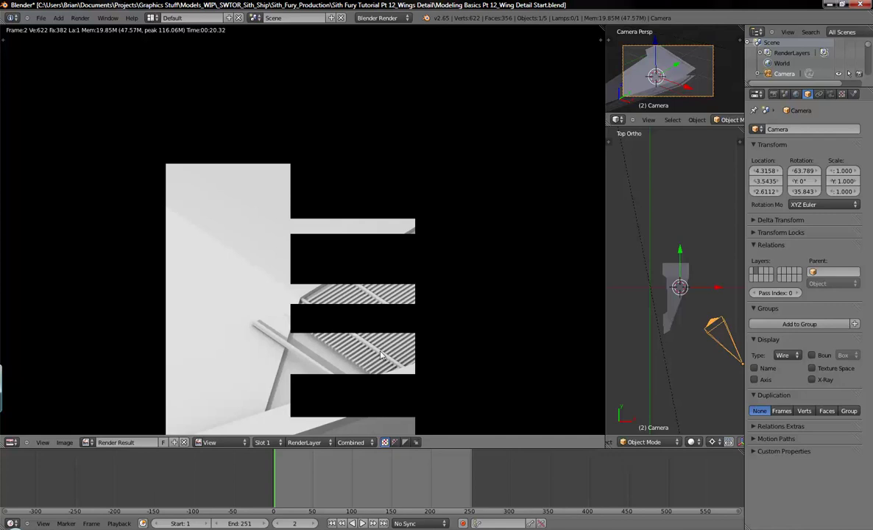
{"action": "key", "text": "Escape"}
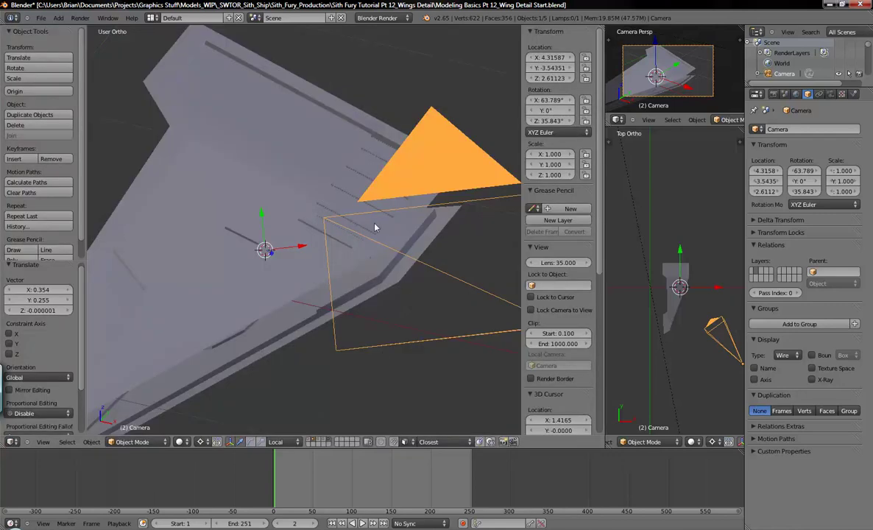
Show only layer 5, select the thin bar array, and examine how it meets the end of the recess
{"action": "key", "text": "4"}
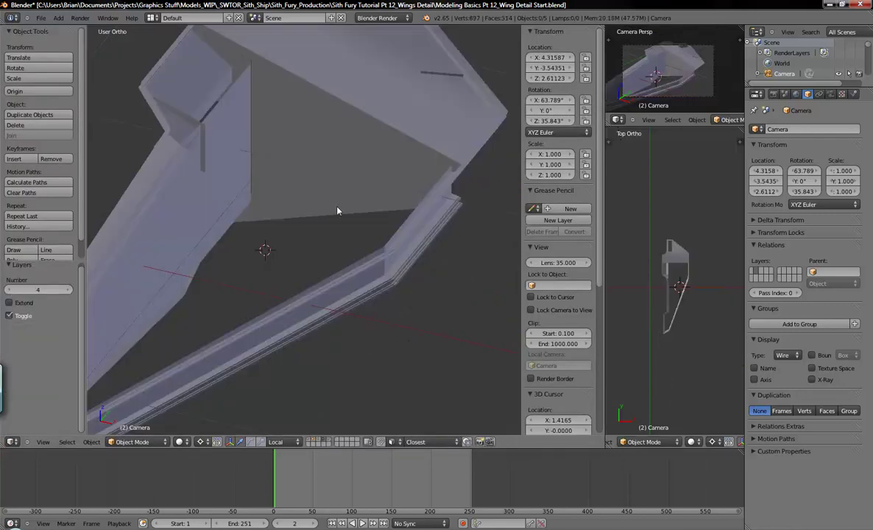
{"action": "key", "text": "5"}
{"action": "scroll", "coordinate": [349, 223], "scroll_direction": "up", "scroll_amount": 4}
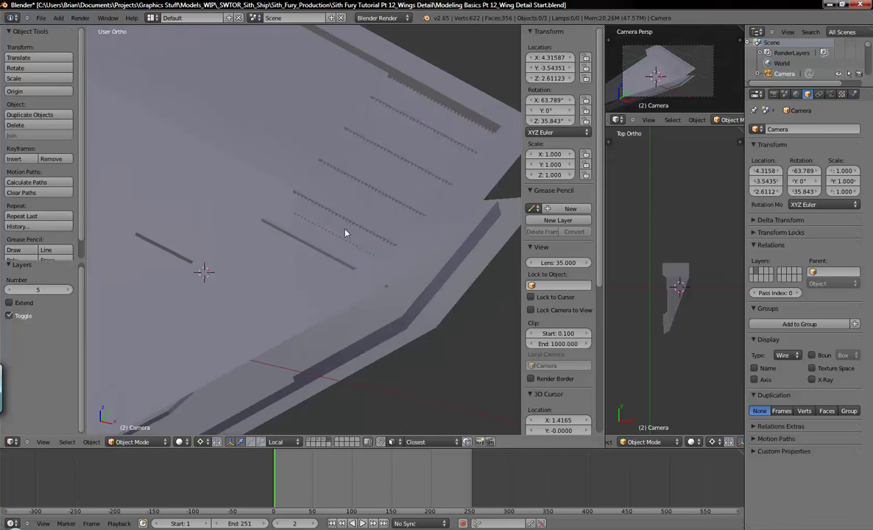
{"action": "right_click", "coordinate": [343, 239]}
{"action": "middle_click_drag", "start_coordinate": [343, 240], "coordinate": [288, 225]}
{"action": "scroll", "coordinate": [290, 225], "scroll_direction": "up", "scroll_amount": 2}
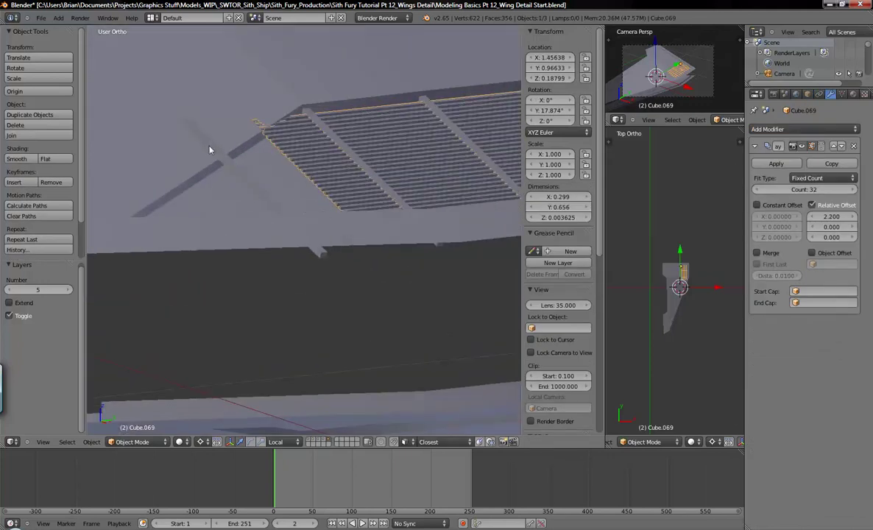
Select the thicker support bars crossing the grille and apply their Array modifier
{"action": "middle_click_drag", "start_coordinate": [226, 153], "coordinate": [361, 97]}
{"action": "middle_click_drag", "start_coordinate": [326, 133], "coordinate": [323, 147]}
{"action": "right_click", "coordinate": [255, 150]}
{"action": "middle_click_drag", "start_coordinate": [374, 231], "coordinate": [253, 184], "text": "shift"}
{"action": "scroll", "coordinate": [321, 236], "scroll_direction": "down", "scroll_amount": 4}
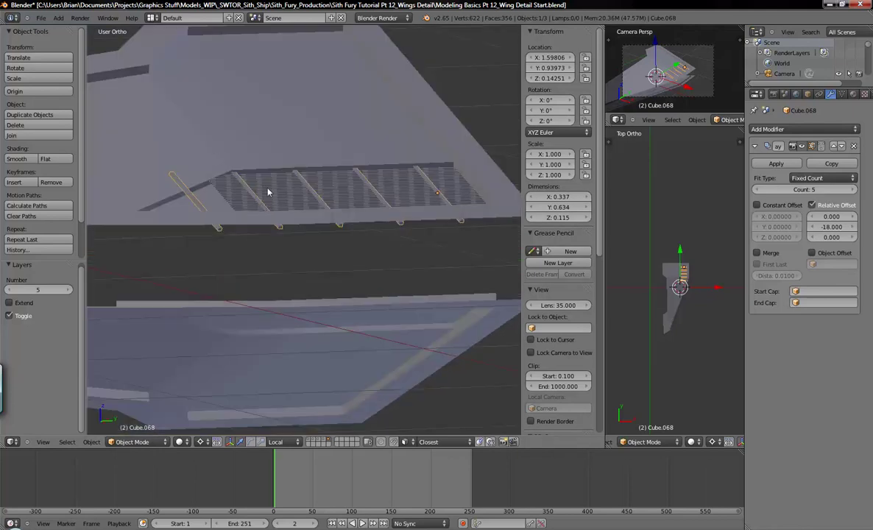
{"action": "left_click", "coordinate": [775, 164]}
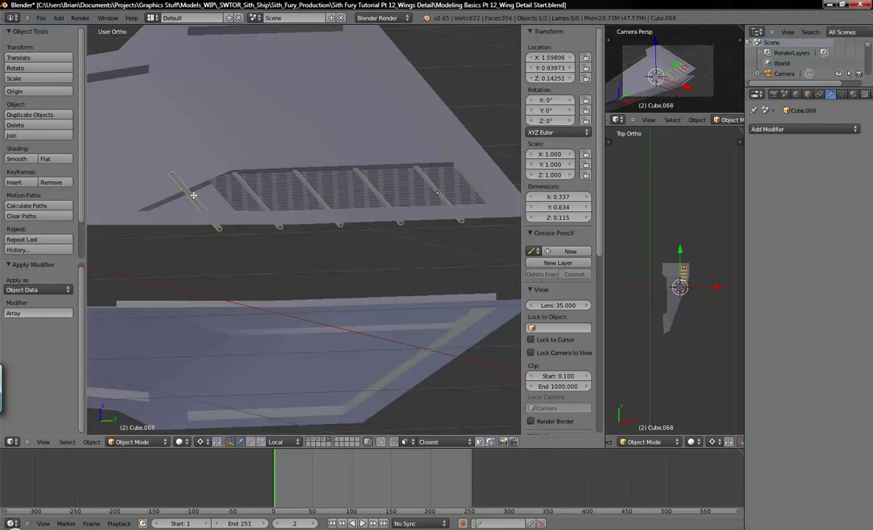
In edit mode, select only the support bar beyond the grille's end and lower it about 0.018 along Z in the front view
{"action": "key", "text": "Tab"}
{"action": "key", "text": "z"}
{"action": "key", "text": "a"}
{"action": "key", "text": "b"}
{"action": "left_click_drag", "start_coordinate": [139, 155], "coordinate": [221, 234]}
{"action": "key", "text": "z"}
{"action": "middle_click_drag", "start_coordinate": [216, 238], "coordinate": [310, 240]}
{"action": "key", "text": "KP_1"}
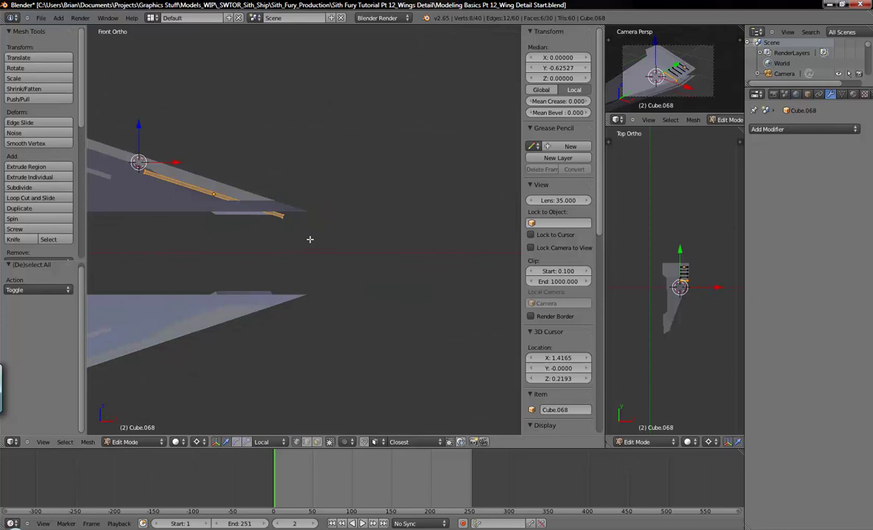
{"action": "scroll", "coordinate": [315, 249], "scroll_direction": "up", "scroll_amount": 5}
{"action": "key", "text": "z"}
{"action": "scroll", "coordinate": [315, 249], "scroll_direction": "up", "scroll_amount": 2}
{"action": "scroll", "coordinate": [328, 250], "scroll_direction": "down", "scroll_amount": 2}
{"action": "middle_click_drag", "start_coordinate": [672, 322], "coordinate": [715, 293]}
{"action": "scroll", "coordinate": [715, 293], "scroll_direction": "up", "scroll_amount": 8}
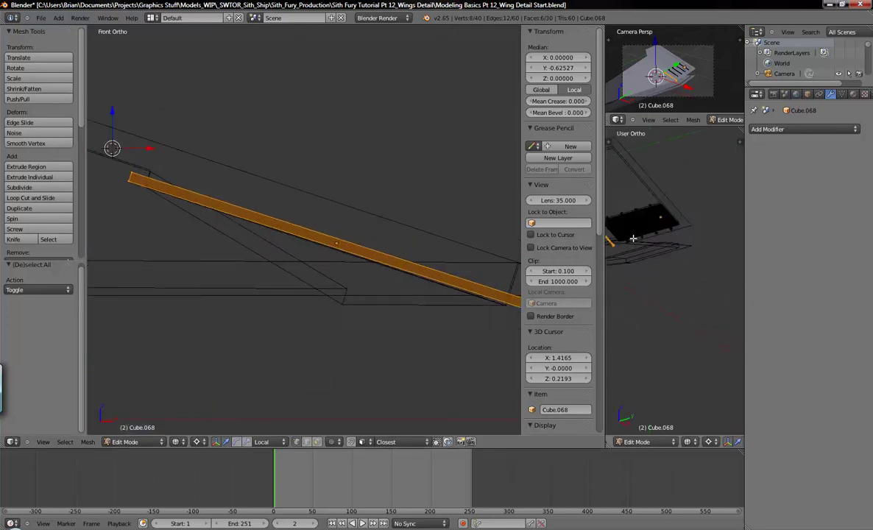
{"action": "middle_click_drag", "start_coordinate": [686, 281], "coordinate": [674, 238]}
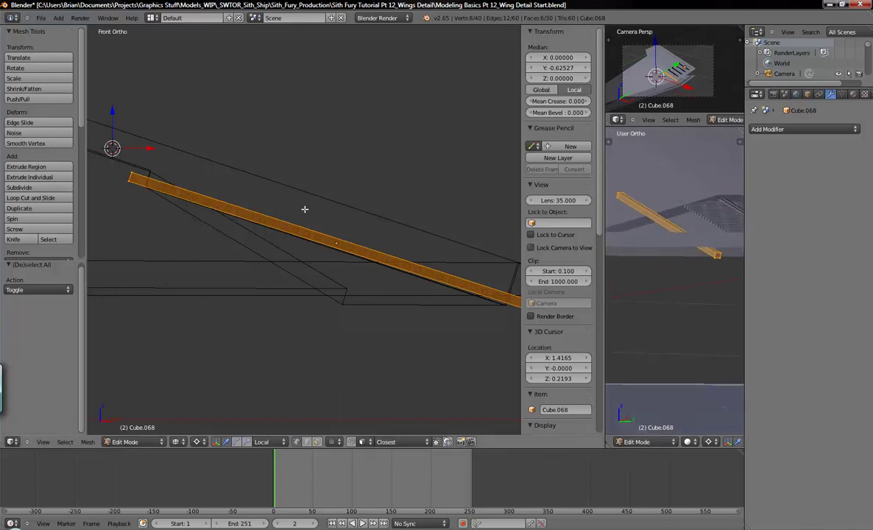
{"action": "key", "text": "g"}
{"action": "key", "text": "z"}
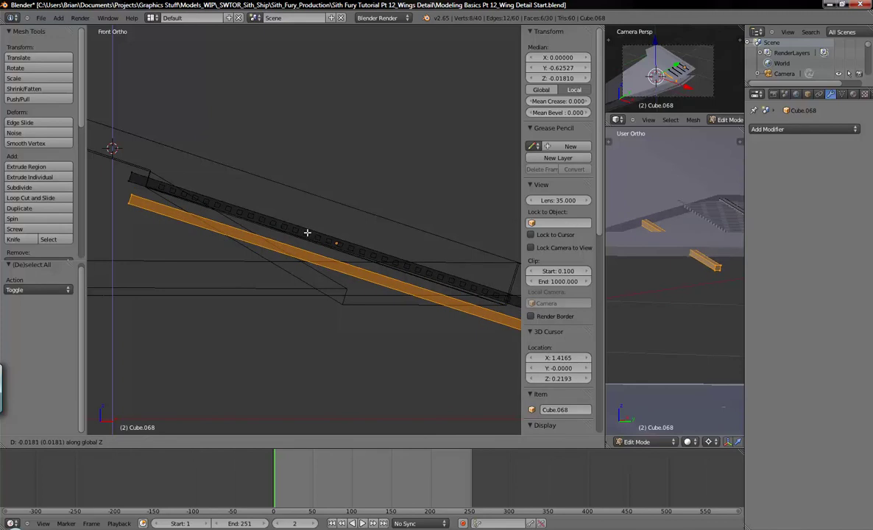
{"action": "left_click", "coordinate": [306, 232]}
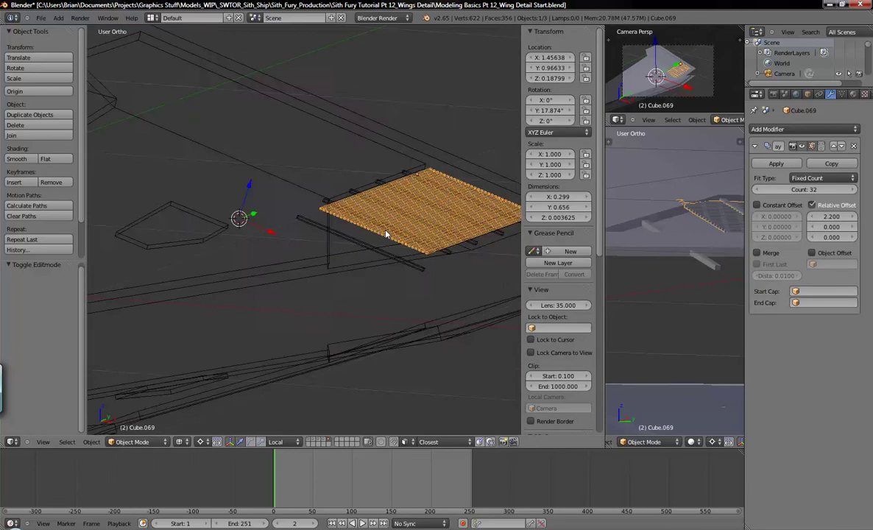
Extend the lower ends of the thin bars about 0.315 along local negative Y in the top view, past the last support bar
{"action": "middle_click_drag", "start_coordinate": [386, 234], "coordinate": [322, 220]}
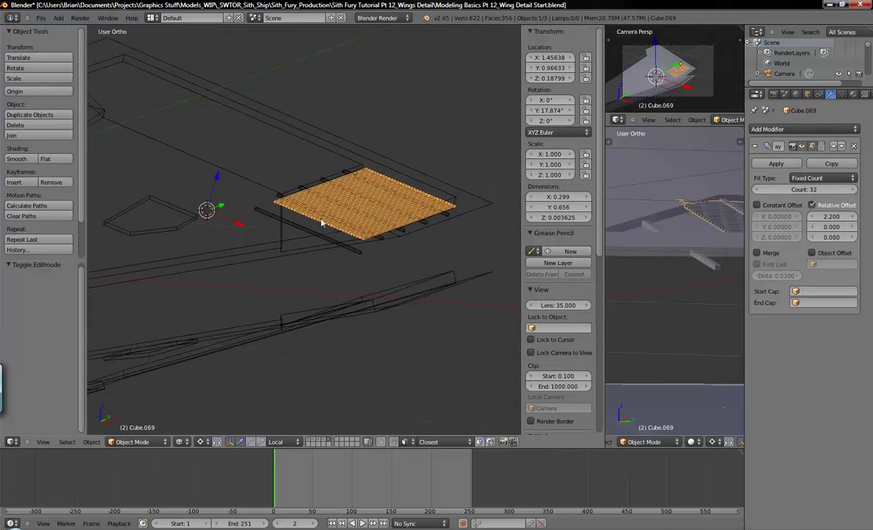
{"action": "key", "text": "KP_7"}
{"action": "key", "text": "Tab"}
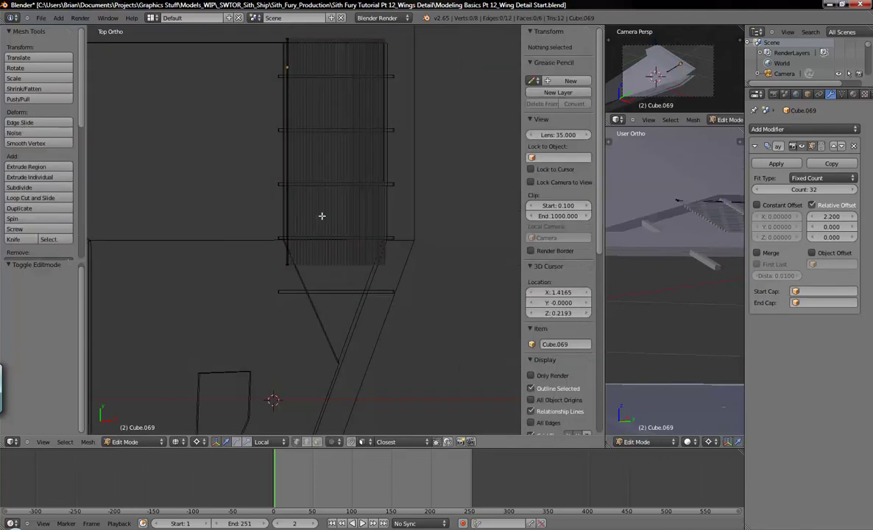
{"action": "key", "text": "b"}
{"action": "left_click_drag", "start_coordinate": [301, 254], "coordinate": [337, 273]}
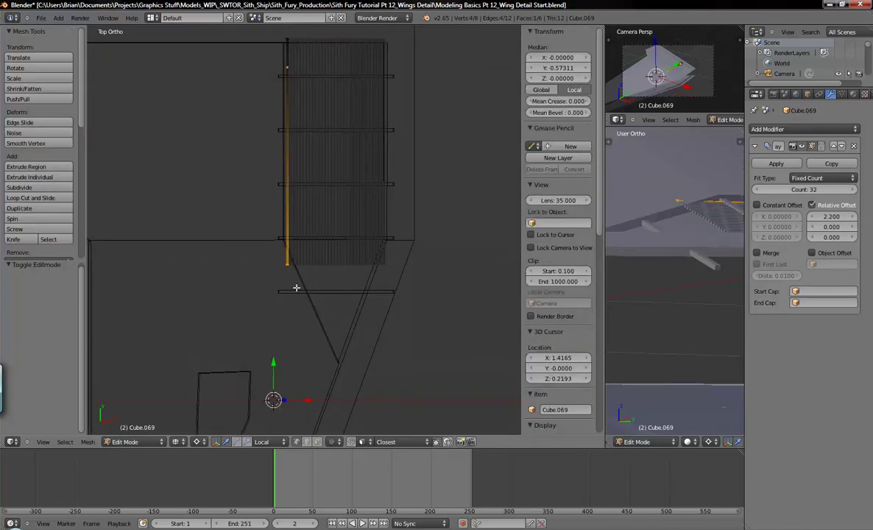
{"action": "key", "text": "g"}
{"action": "key", "text": "y"}
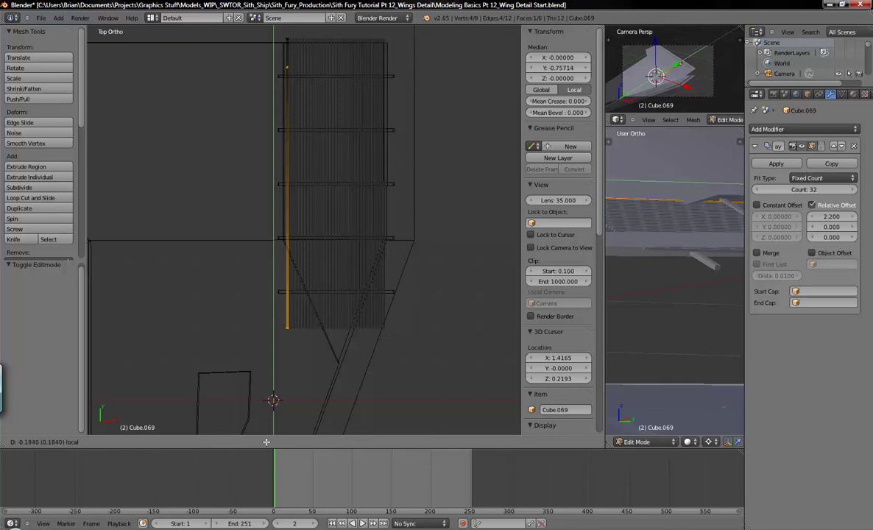
{"action": "left_click", "coordinate": [335, 339]}
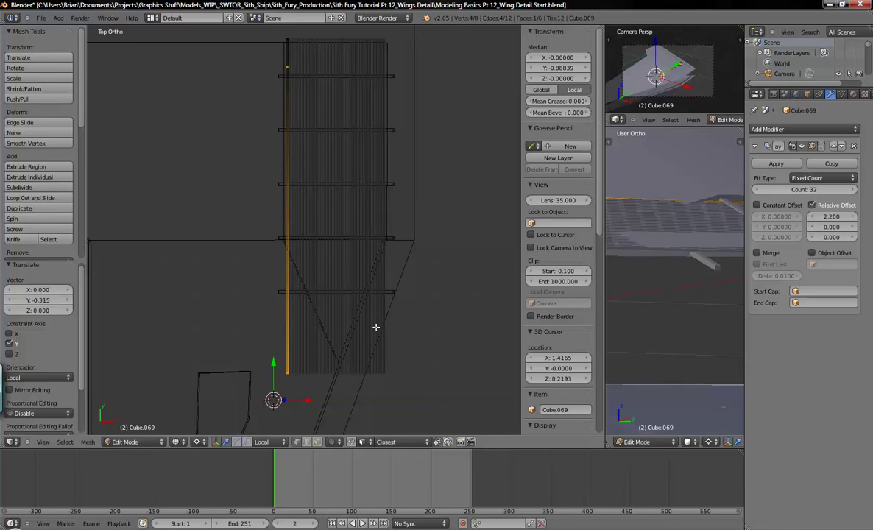
{"action": "key", "text": "Tab"}
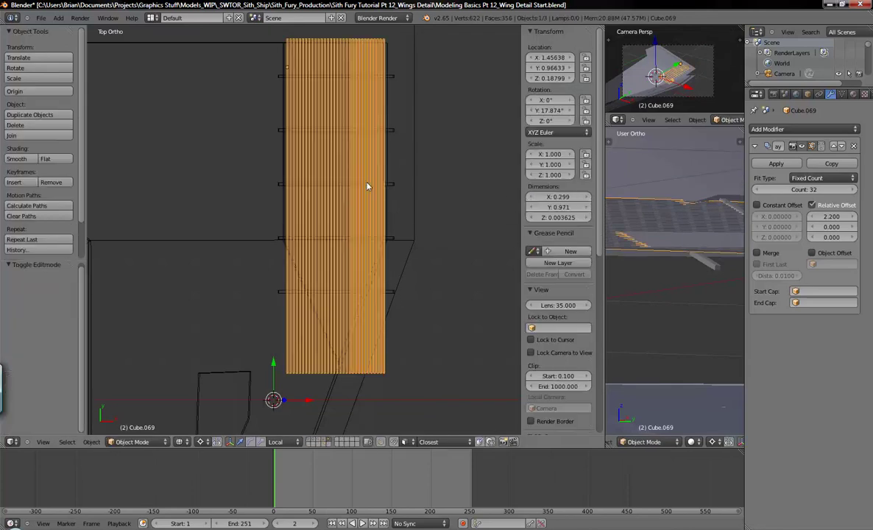
Apply the thin bars' Array modifier, then in edit mode try a loop cut across them near the wing's crease line
{"action": "left_click", "coordinate": [778, 163]}
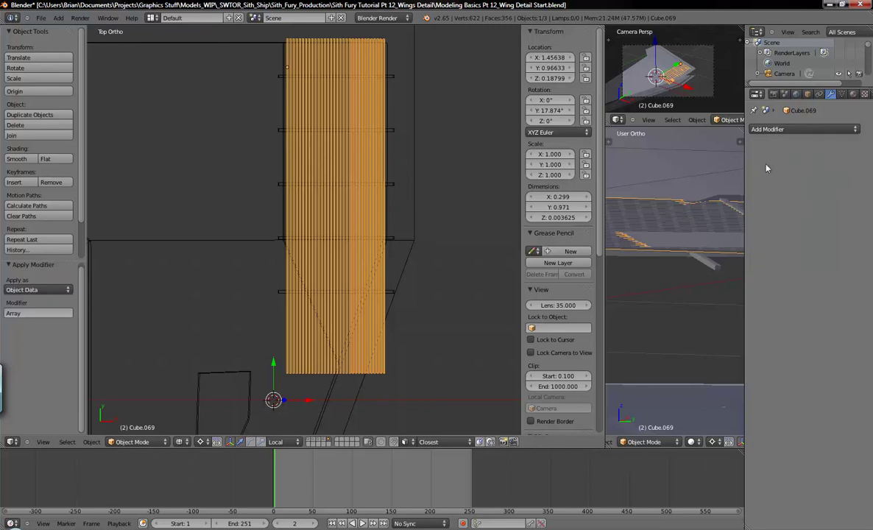
{"action": "key", "text": "Tab"}
{"action": "key", "text": "a"}
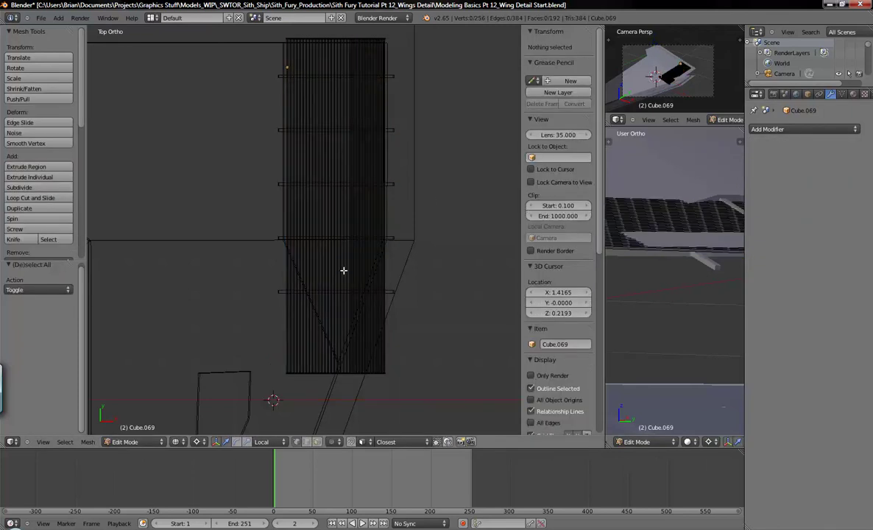
{"action": "key", "text": "ctrl+r"}
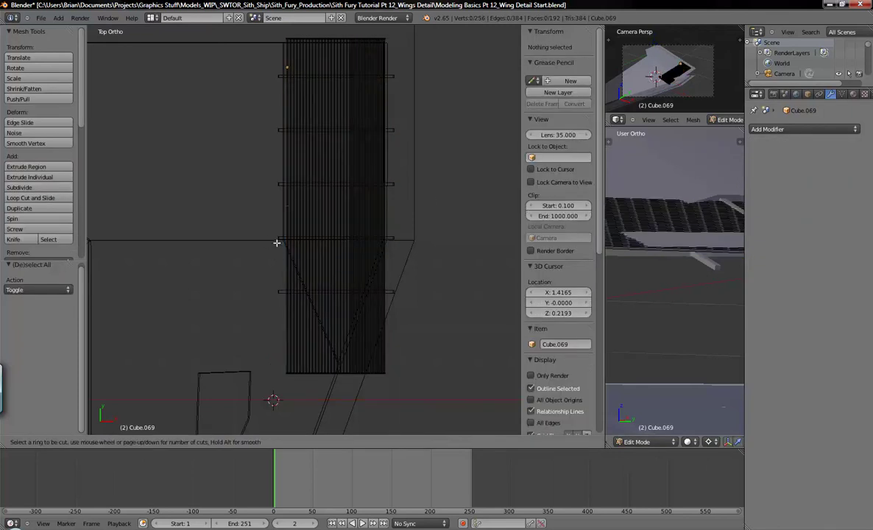
{"action": "left_click", "coordinate": [270, 248]}
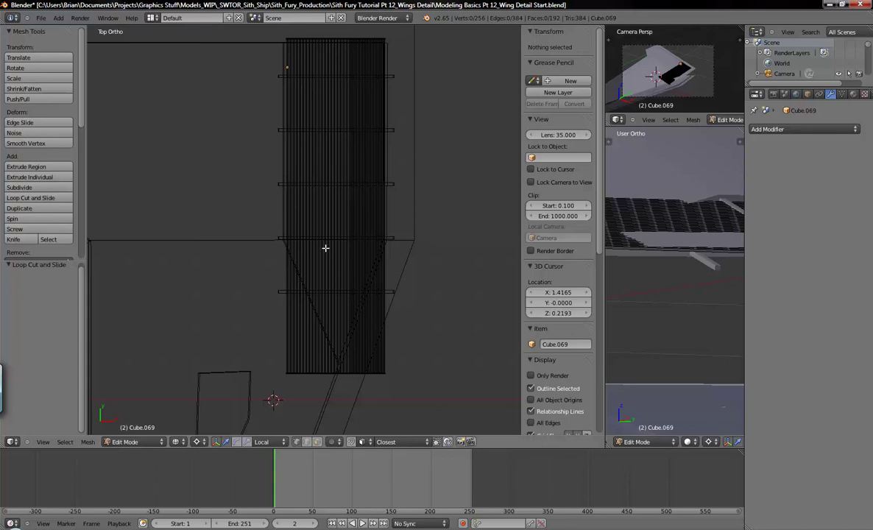
Knife-cut straight across all the thin bars along the wing's horizontal crease in the top view, with angle constraint and cut-through enabled
{"action": "key", "text": "k"}
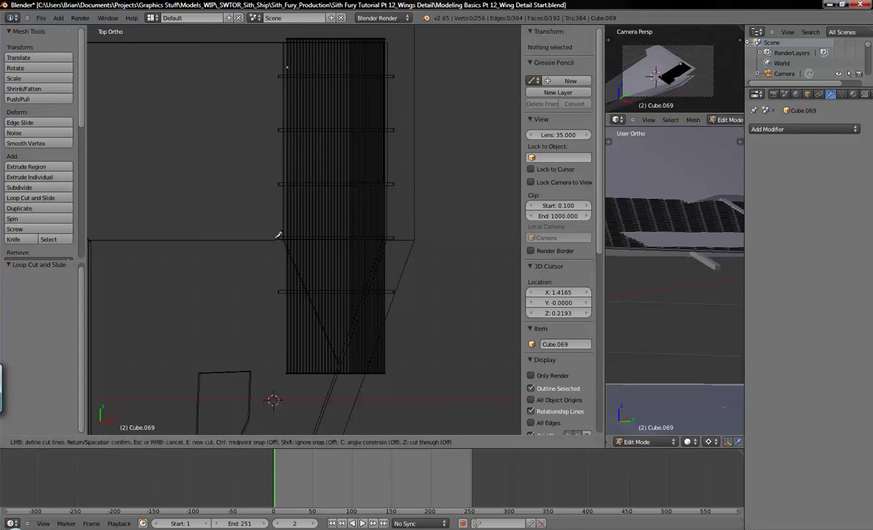
{"action": "left_click", "coordinate": [279, 235]}
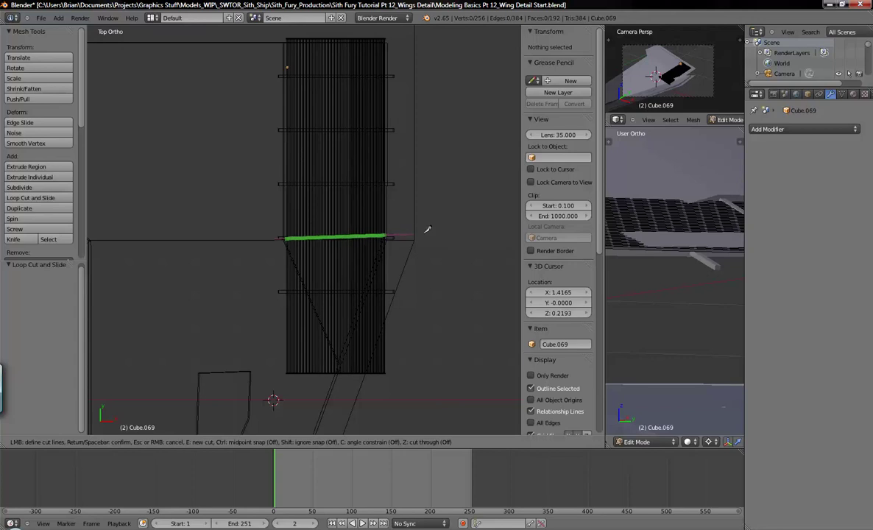
{"action": "key", "text": "c"}
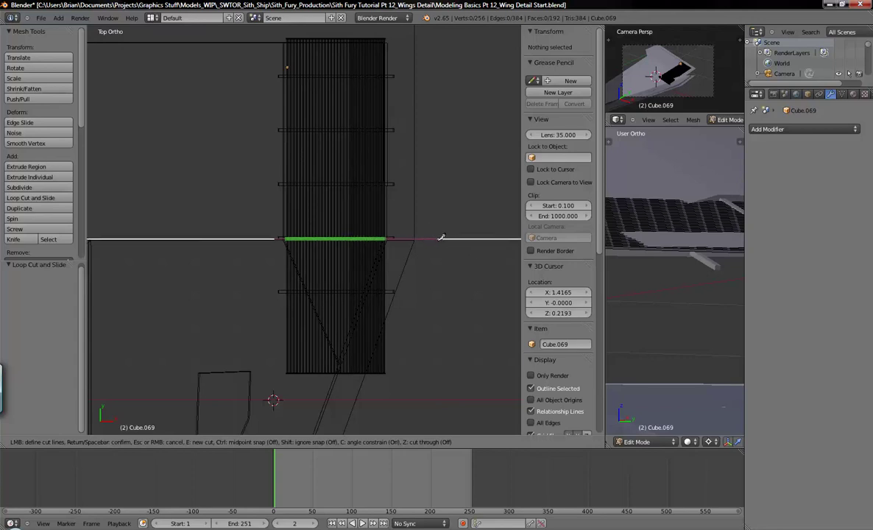
{"action": "key", "text": "z"}
{"action": "left_click", "coordinate": [433, 254]}
{"action": "key", "text": "Return"}
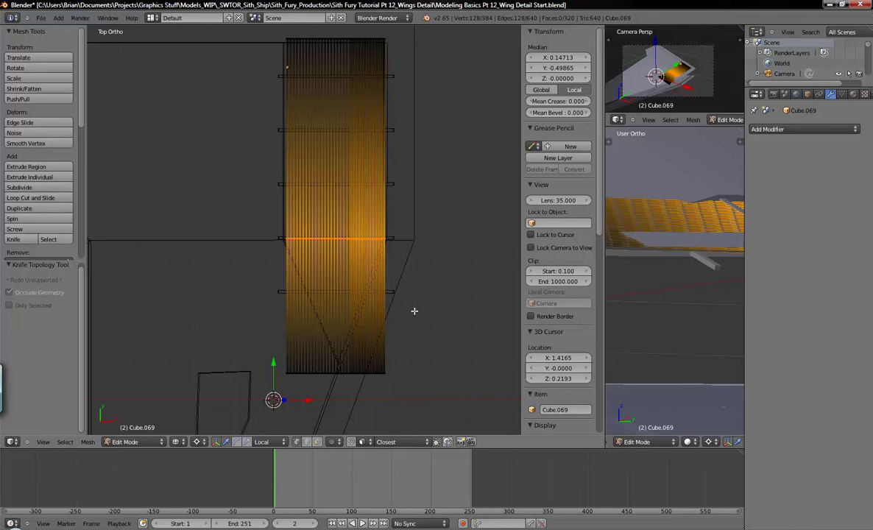
{"action": "key", "text": "a"}
Select a point on the new cut through the thin bars and move it along local Y
{"action": "middle_click_drag", "start_coordinate": [483, 284], "coordinate": [333, 274]}
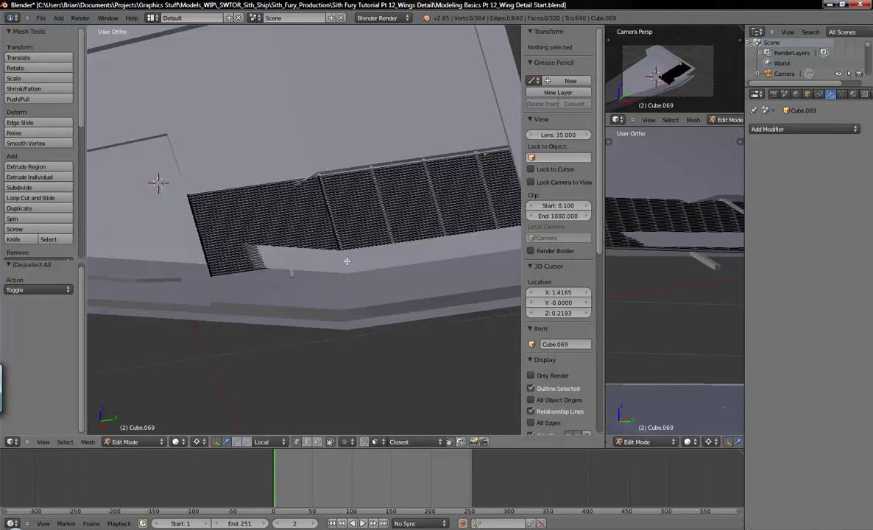
{"action": "right_click", "coordinate": [322, 211]}
{"action": "key", "text": "g"}
{"action": "key", "text": "y"}
{"action": "key", "text": "y"}
{"action": "left_click", "coordinate": [336, 230]}
Box-select the extended ends of the thin bars and lower them along global Z by about 0.041, plus a further 0.003
{"action": "middle_click_drag", "start_coordinate": [335, 231], "coordinate": [379, 212]}
{"action": "key", "text": "z"}
{"action": "middle_click_drag", "start_coordinate": [197, 201], "coordinate": [265, 214], "text": "shift"}
{"action": "key", "text": "a"}
{"action": "key", "text": "b"}
{"action": "left_click_drag", "start_coordinate": [117, 132], "coordinate": [219, 250]}
{"action": "key", "text": "z"}
{"action": "mouse_move", "coordinate": [393, 293]}
{"action": "middle_mouse_down"}
{"action": "mouse_move", "coordinate": [298, 282]}
{"action": "mouse_move", "coordinate": [376, 251]}
{"action": "middle_mouse_up"}
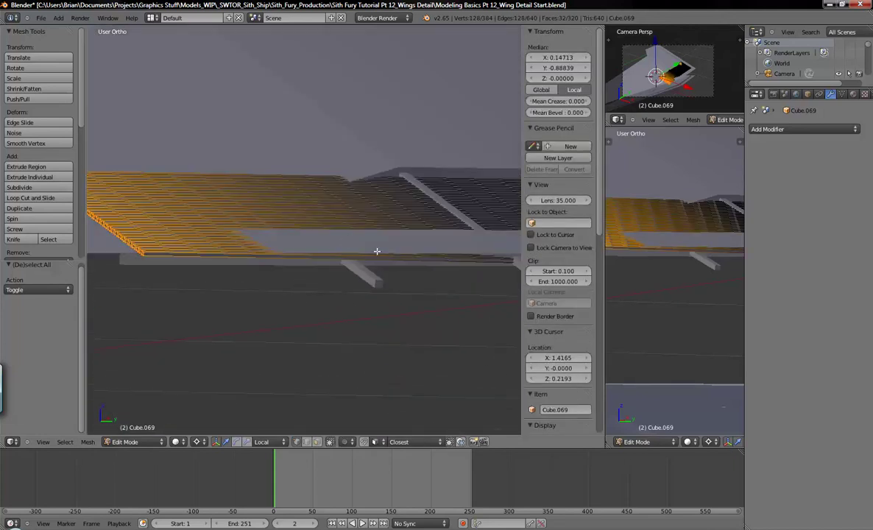
{"action": "key", "text": "g"}
{"action": "key", "text": "z"}
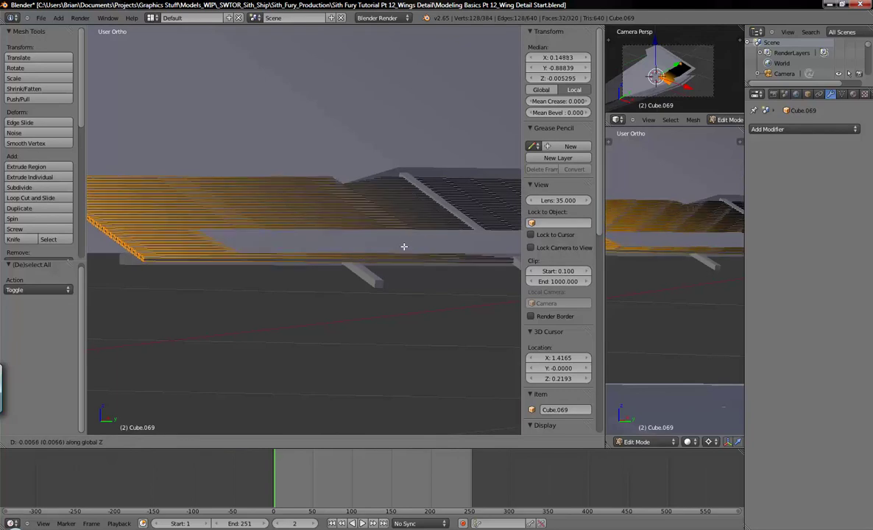
{"action": "left_click", "coordinate": [396, 284]}
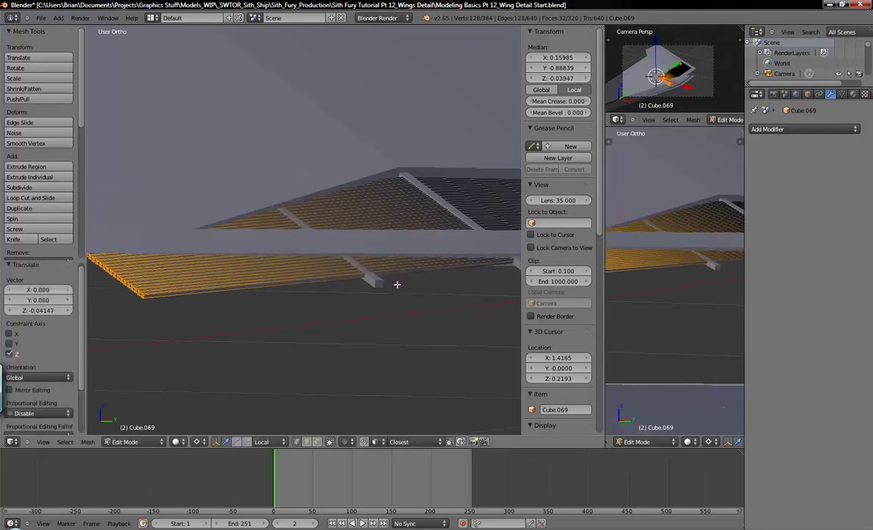
{"action": "key", "text": "g"}
{"action": "key", "text": "z"}
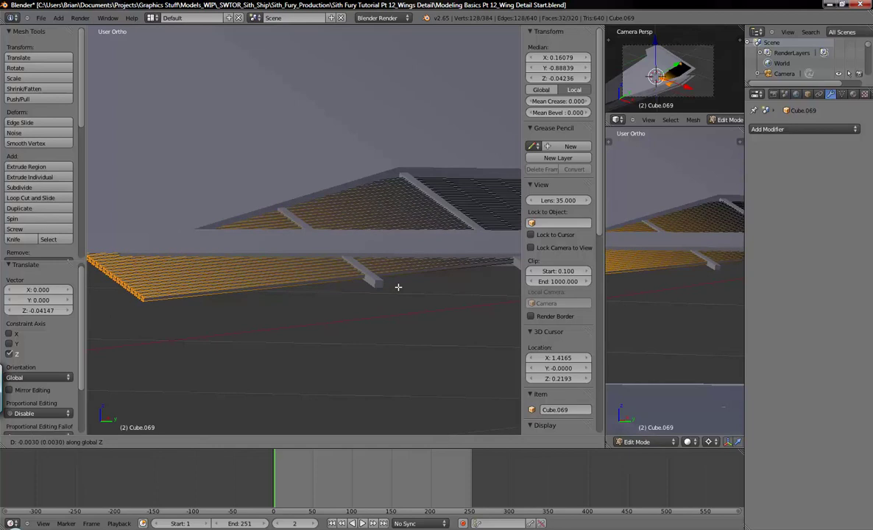
{"action": "left_click", "coordinate": [398, 287]}
Knife-cut through the thin bars in the top view with a diagonal following the recess's outer slanted edge, from the fourth support bar past the bar ends
{"action": "key", "text": "KP_7"}
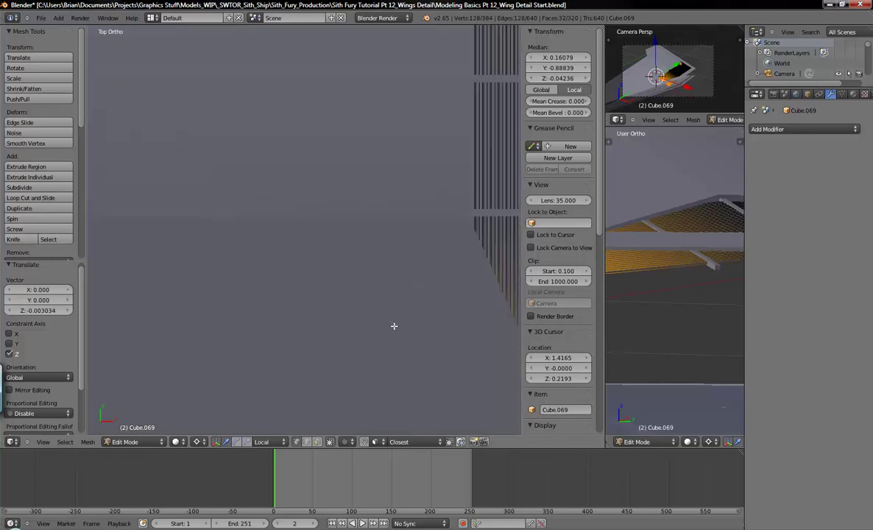
{"action": "scroll", "coordinate": [395, 322], "scroll_direction": "down", "scroll_amount": 5}
{"action": "scroll", "coordinate": [363, 244], "scroll_direction": "up", "scroll_amount": 2}
{"action": "key", "text": "z"}
{"action": "key", "text": "a"}
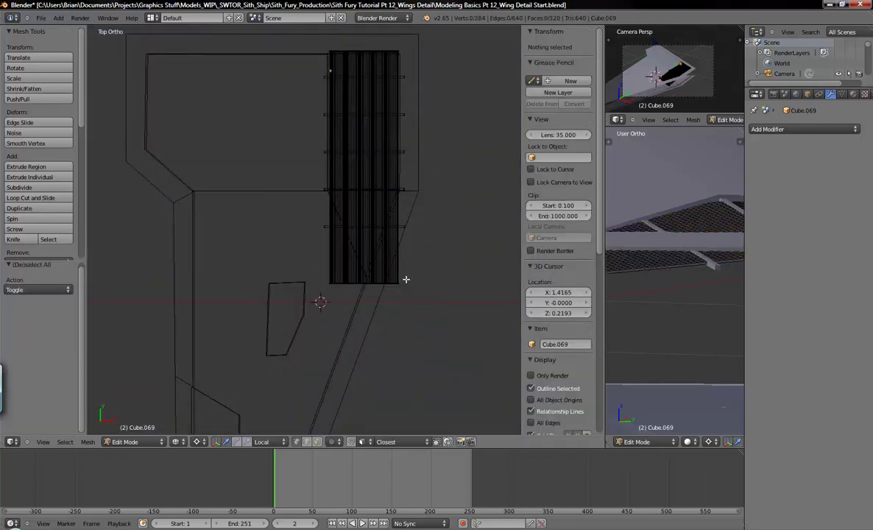
{"action": "scroll", "coordinate": [406, 279], "scroll_direction": "up", "scroll_amount": 4}
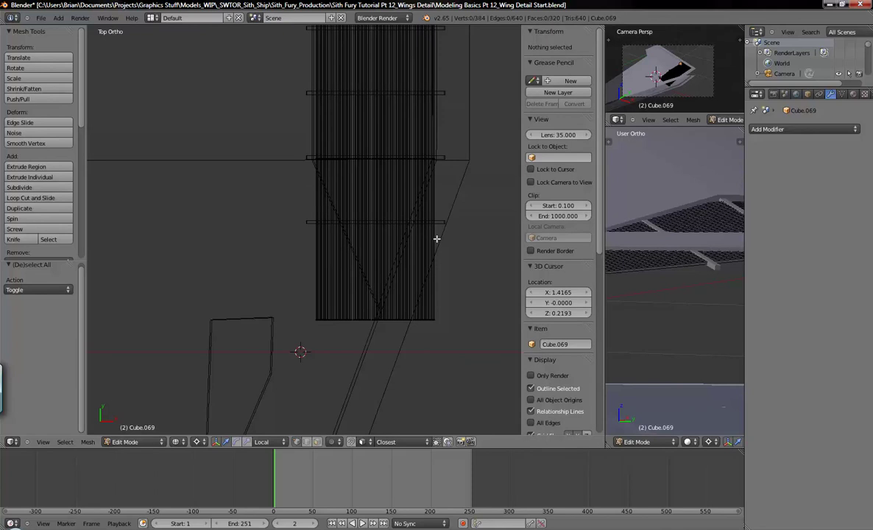
{"action": "key", "text": "k"}
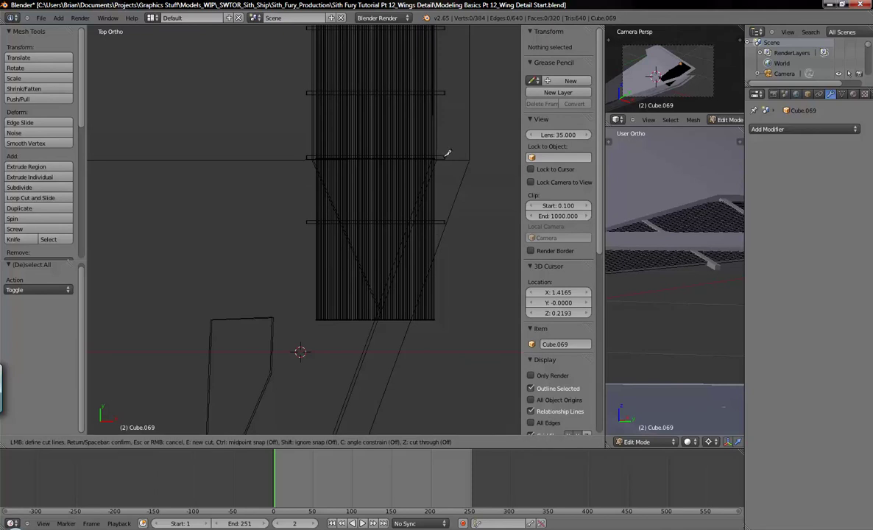
{"action": "left_click", "coordinate": [443, 157]}
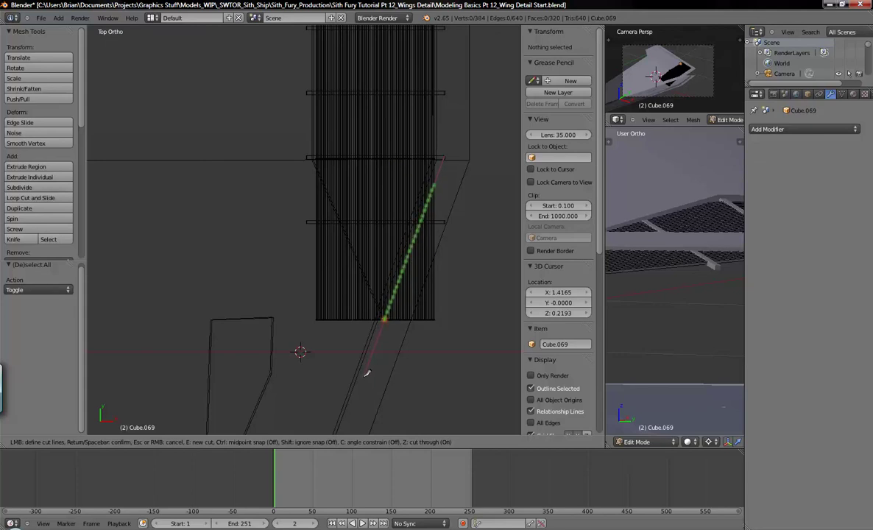
{"action": "key", "text": "Return"}
{"action": "key", "text": "a"}
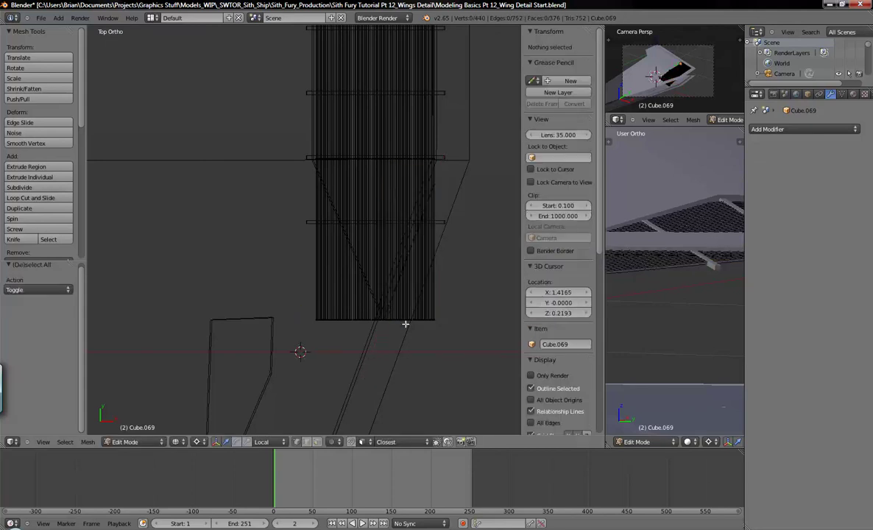
Knife-cut through the thin bars with an opposite diagonal following the recess's inner slanted edge down past the bar ends
{"action": "key", "text": "k"}
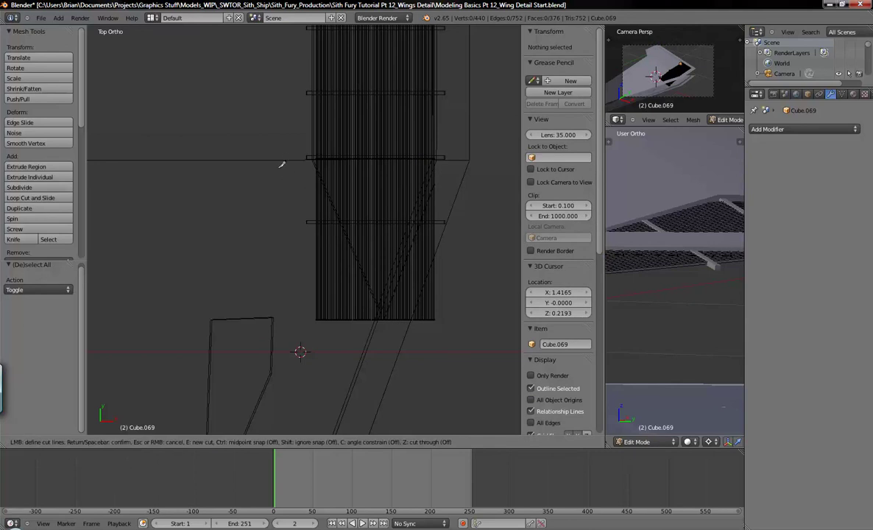
{"action": "left_click", "coordinate": [317, 191]}
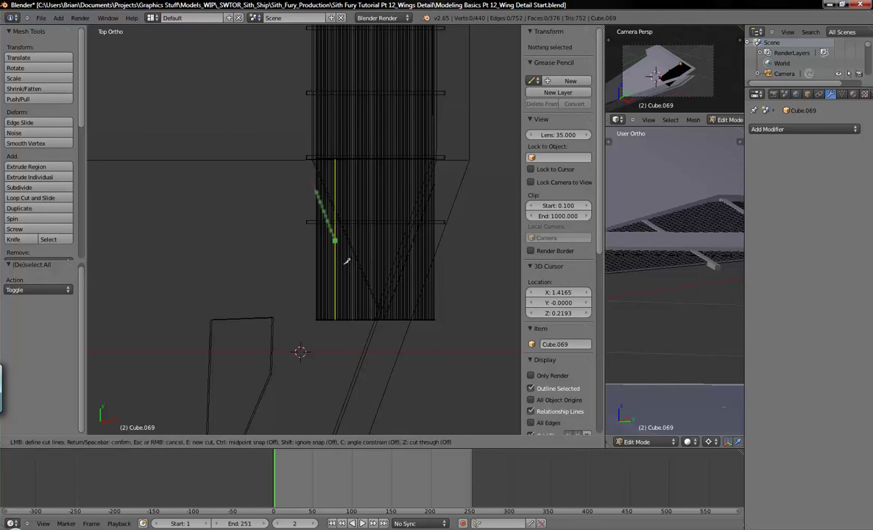
{"action": "left_click", "coordinate": [385, 351]}
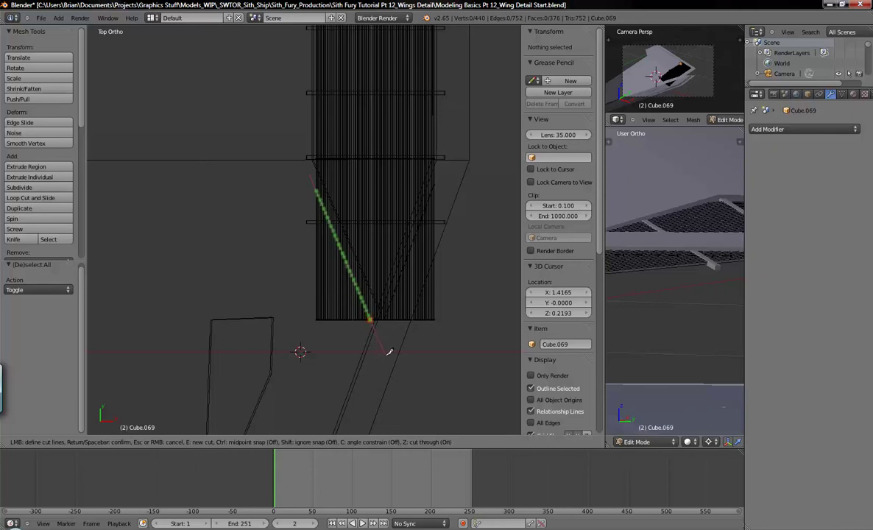
{"action": "key", "text": "Return"}
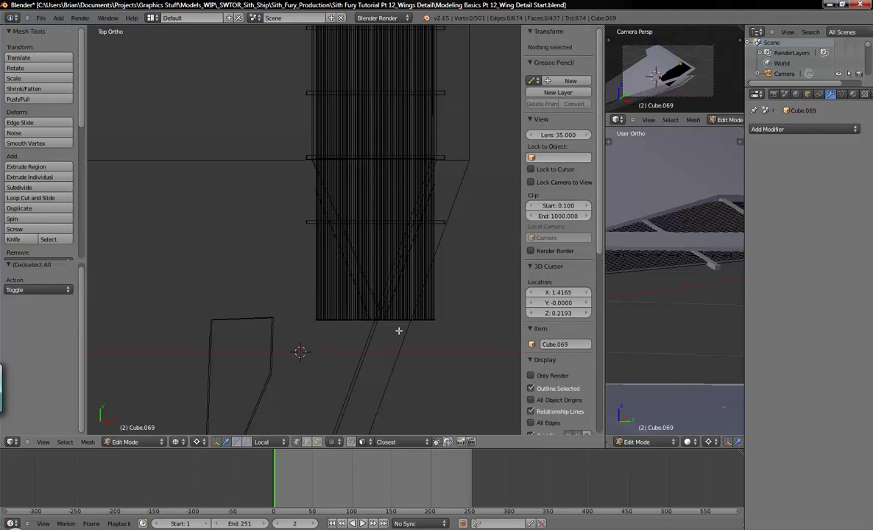
Circle-select the thin bars' end vertices outside the V formed by the two diagonal cuts, delete those vertices, and leave edit mode
{"action": "scroll", "coordinate": [301, 309], "scroll_direction": "up", "scroll_amount": 6}
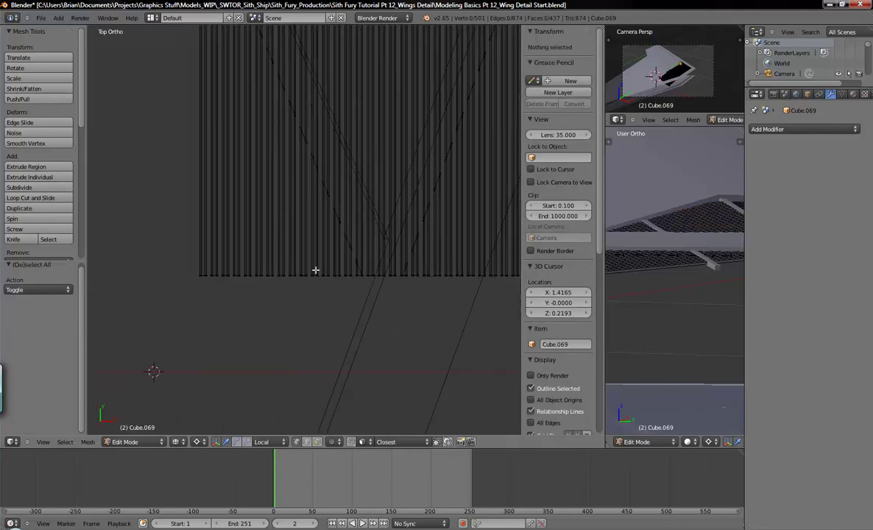
{"action": "scroll", "coordinate": [263, 281], "scroll_direction": "up", "scroll_amount": 1}
{"action": "key", "text": "c"}
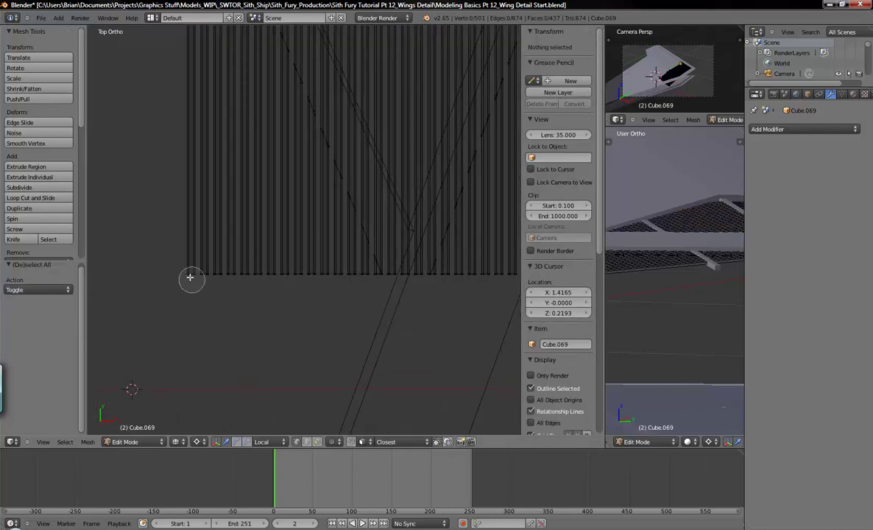
{"action": "left_click_drag", "start_coordinate": [189, 275], "coordinate": [355, 301]}
{"action": "right_click", "coordinate": [416, 335]}
{"action": "middle_click_drag", "start_coordinate": [415, 335], "coordinate": [321, 335], "text": "shift"}
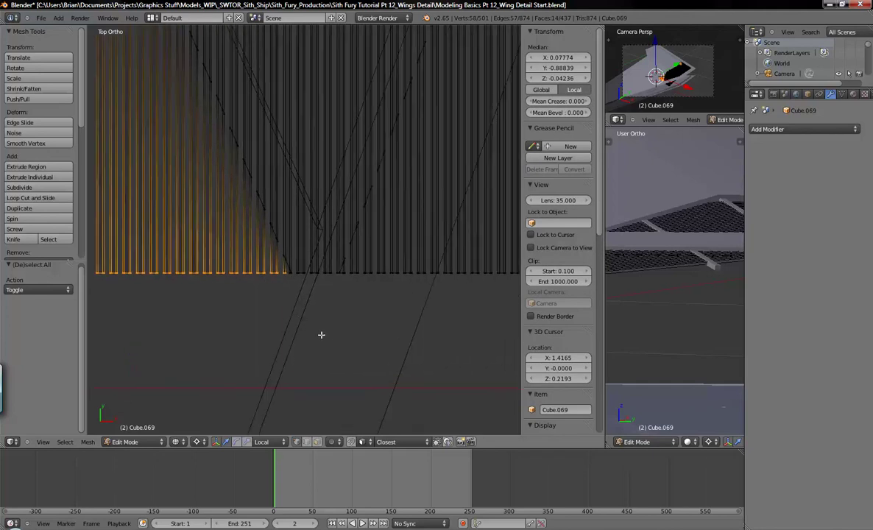
{"action": "key", "text": "c"}
{"action": "left_click_drag", "start_coordinate": [446, 294], "coordinate": [332, 296]}
{"action": "right_click", "coordinate": [324, 296]}
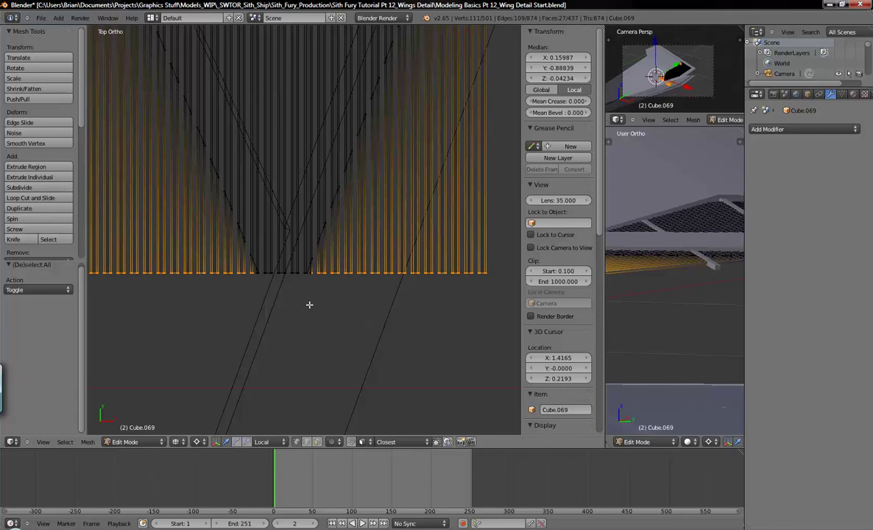
{"action": "scroll", "coordinate": [309, 304], "scroll_direction": "up", "scroll_amount": 5}
{"action": "key", "text": "c"}
{"action": "mouse_move", "coordinate": [399, 262]}
{"action": "left_mouse_down"}
{"action": "mouse_move", "coordinate": [308, 300]}
{"action": "mouse_move", "coordinate": [156, 271]}
{"action": "mouse_move", "coordinate": [177, 275]}
{"action": "left_mouse_up"}
{"action": "mouse_move", "coordinate": [176, 274]}
{"action": "middle_mouse_down"}
{"action": "mouse_move", "coordinate": [211, 287]}
{"action": "mouse_move", "coordinate": [218, 278]}
{"action": "mouse_move", "coordinate": [212, 267]}
{"action": "mouse_move", "coordinate": [200, 273]}
{"action": "middle_mouse_up"}
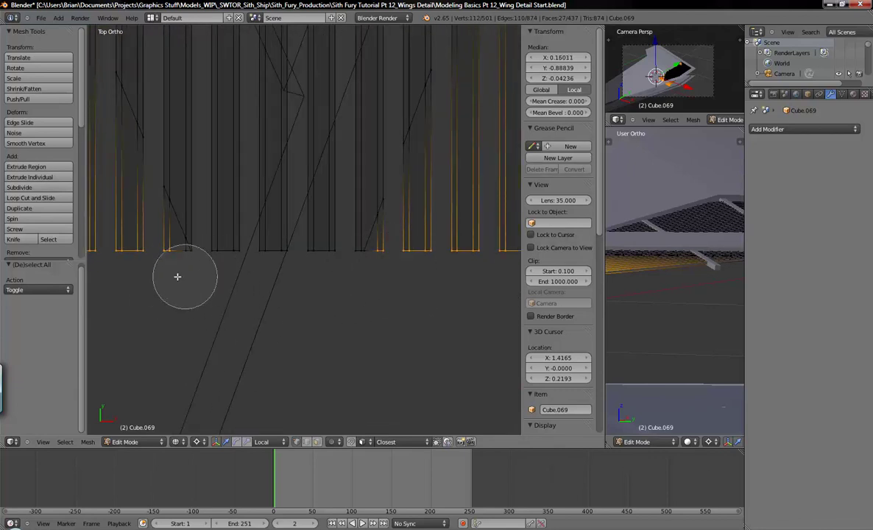
{"action": "scroll", "coordinate": [220, 274], "scroll_direction": "up", "scroll_amount": 2}
{"action": "left_click_drag", "start_coordinate": [220, 275], "coordinate": [189, 316]}
{"action": "right_click", "coordinate": [189, 316]}
{"action": "scroll", "coordinate": [190, 312], "scroll_direction": "down", "scroll_amount": 5}
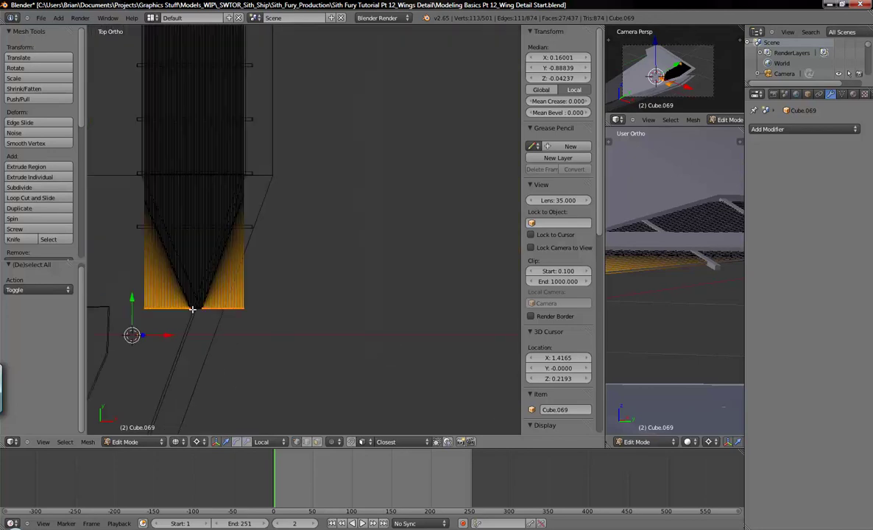
{"action": "middle_click_drag", "start_coordinate": [206, 303], "coordinate": [278, 302], "text": "shift"}
{"action": "key", "text": "x"}
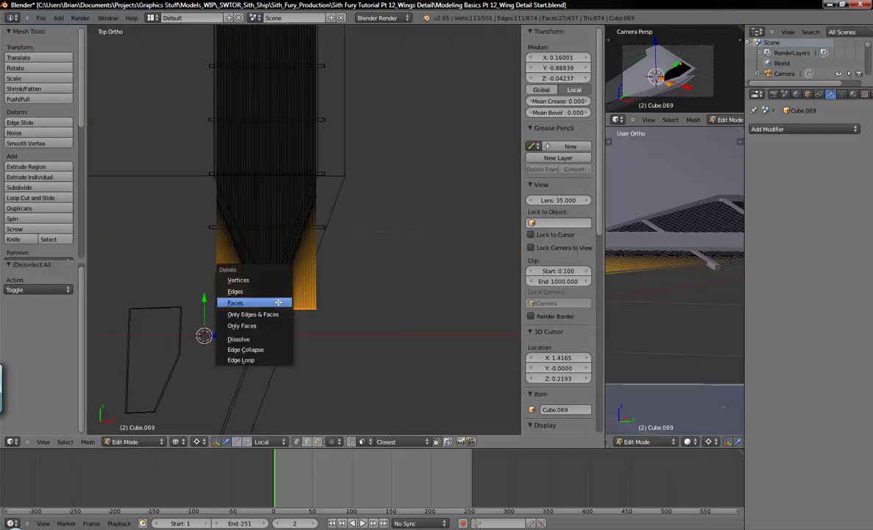
{"action": "left_click", "coordinate": [272, 275]}
{"action": "middle_click_drag", "start_coordinate": [269, 298], "coordinate": [305, 212]}
{"action": "key", "text": "Tab"}
{"action": "key", "text": "a"}
Examine the wing's other surface, its recess corners and raised strips from several angles
{"action": "middle_click_drag", "start_coordinate": [266, 298], "coordinate": [316, 255]}
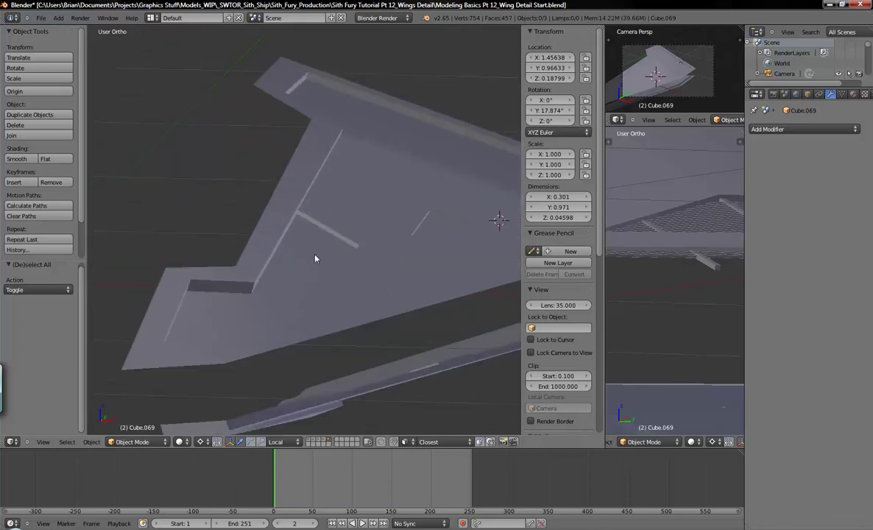
{"action": "middle_click_drag", "start_coordinate": [410, 284], "coordinate": [333, 199], "text": "shift"}
{"action": "middle_click_drag", "start_coordinate": [315, 234], "coordinate": [320, 140]}
{"action": "scroll", "coordinate": [337, 184], "scroll_direction": "up", "scroll_amount": 6}
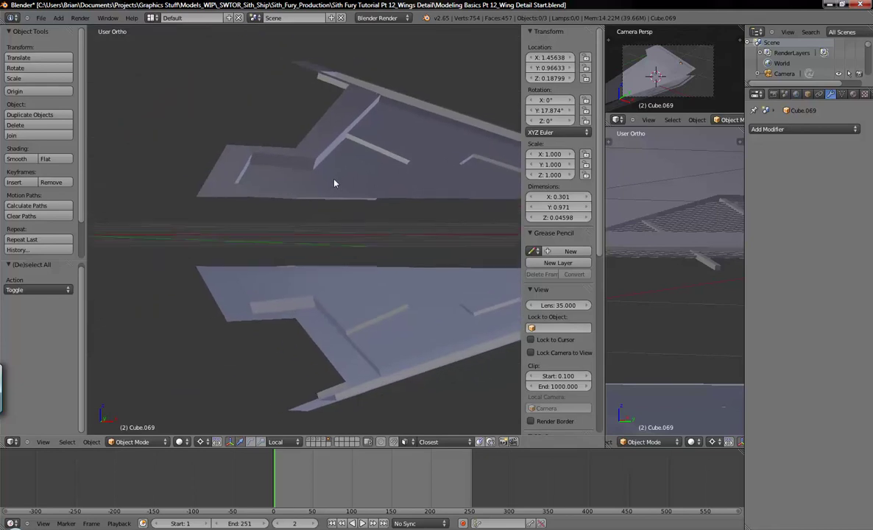
{"action": "middle_click_drag", "start_coordinate": [364, 240], "coordinate": [506, 229]}
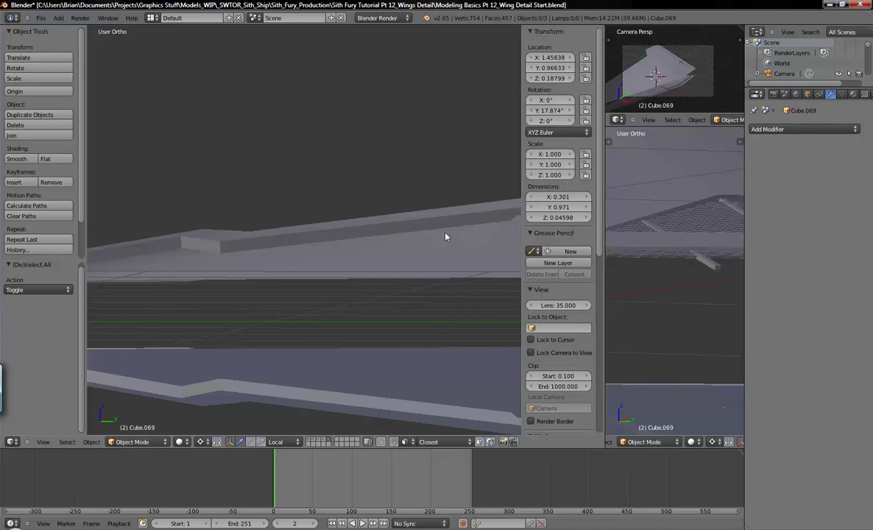
{"action": "middle_click_drag", "start_coordinate": [228, 251], "coordinate": [328, 266]}
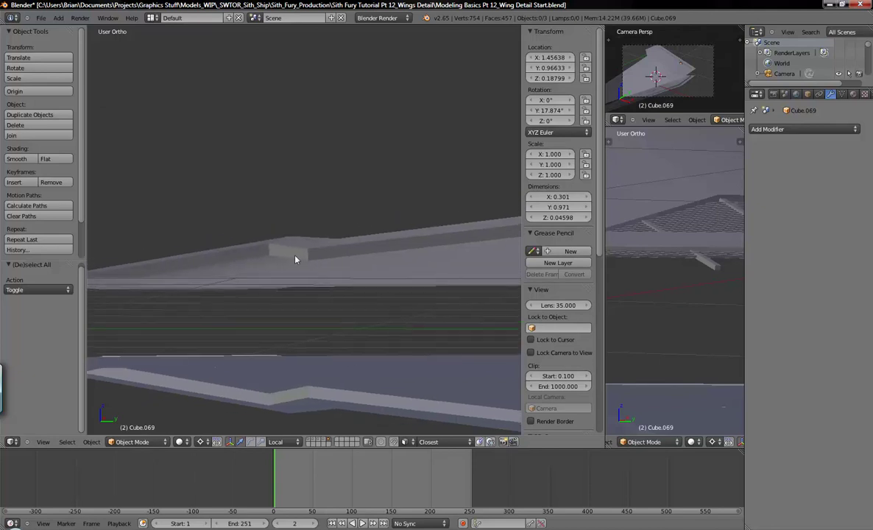
{"action": "middle_click_drag", "start_coordinate": [232, 278], "coordinate": [332, 194]}
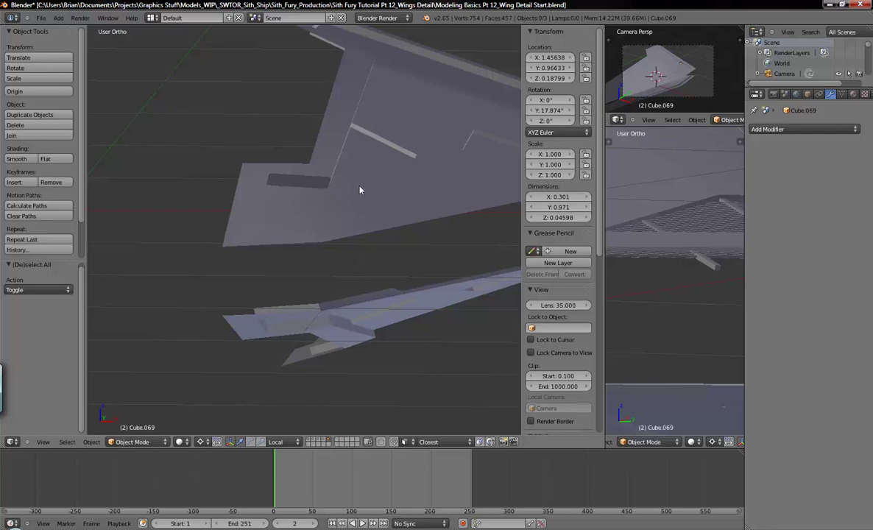
Examine the wing and its trimmed grille from above and at an angle, in both wireframe and shaded display
{"action": "scroll", "coordinate": [370, 260], "scroll_direction": "down", "scroll_amount": 4}
{"action": "middle_click_drag", "start_coordinate": [384, 240], "coordinate": [355, 255]}
{"action": "scroll", "coordinate": [302, 317], "scroll_direction": "up", "scroll_amount": 5}
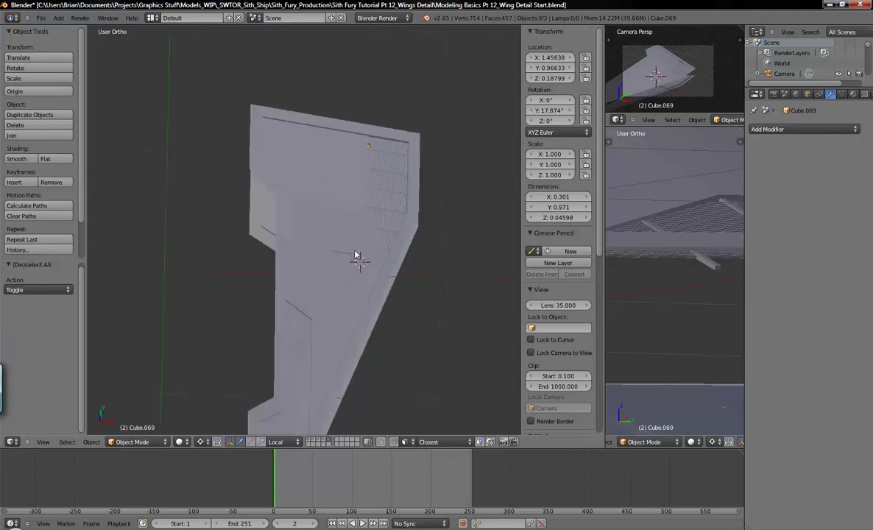
{"action": "key", "text": "KP_7"}
{"action": "key", "text": "z"}
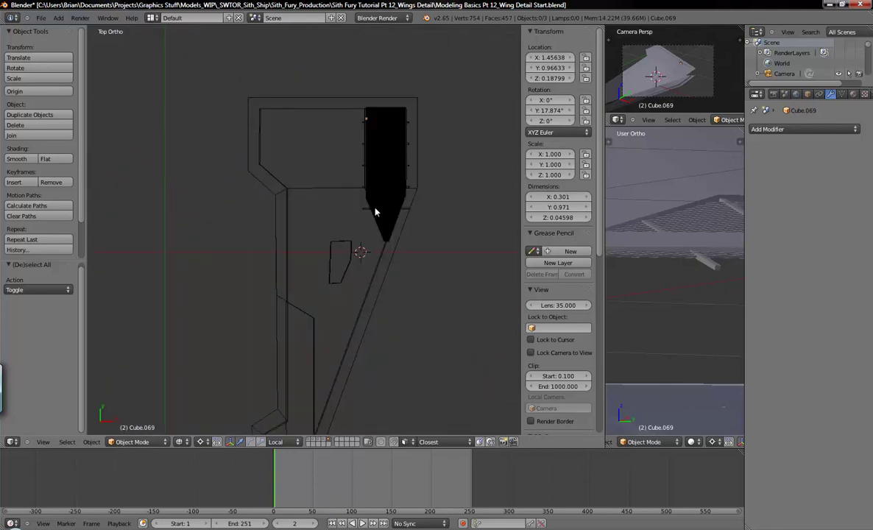
{"action": "middle_click_drag", "start_coordinate": [407, 284], "coordinate": [329, 226]}
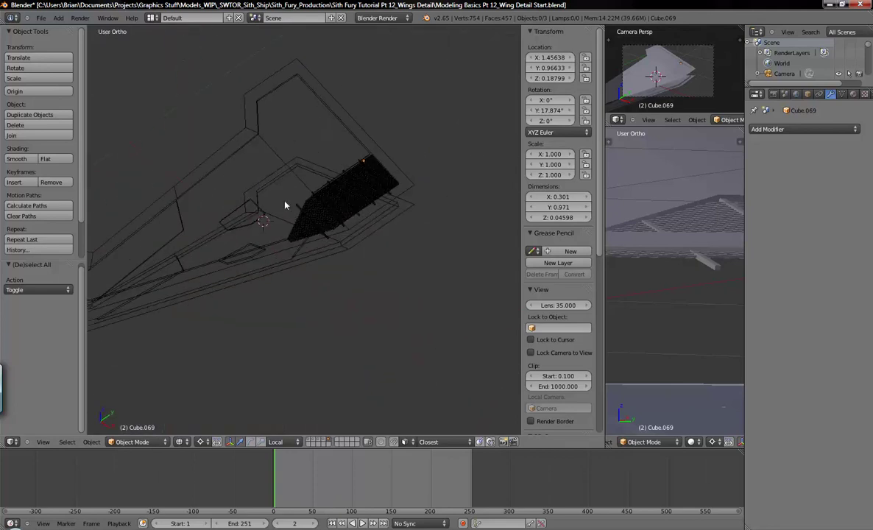
{"action": "scroll", "coordinate": [343, 245], "scroll_direction": "up", "scroll_amount": 2}
{"action": "key", "text": "KP_7"}
{"action": "key", "text": "z"}
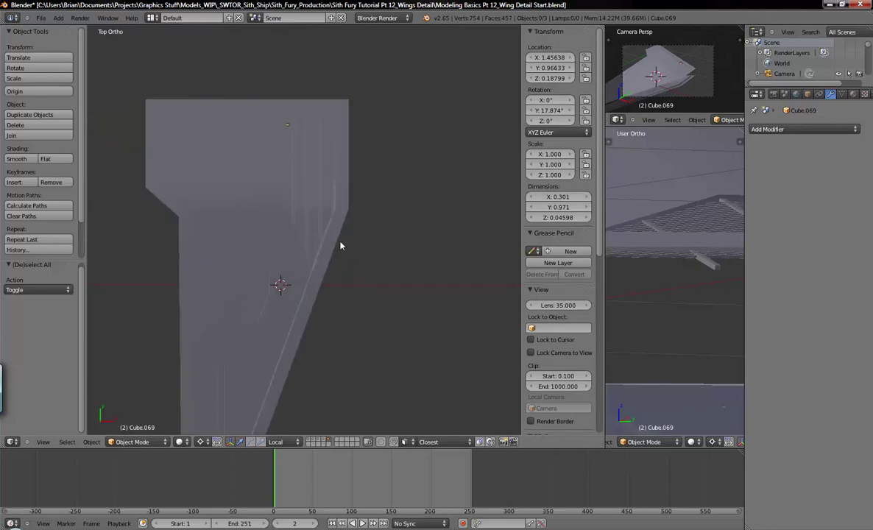
{"action": "mouse_move", "coordinate": [325, 282]}
{"action": "middle_mouse_down"}
{"action": "mouse_move", "coordinate": [253, 172]}
{"action": "mouse_move", "coordinate": [358, 252]}
{"action": "mouse_move", "coordinate": [247, 274]}
{"action": "mouse_move", "coordinate": [391, 245]}
{"action": "mouse_move", "coordinate": [401, 253]}
{"action": "mouse_move", "coordinate": [372, 276]}
{"action": "mouse_move", "coordinate": [274, 271]}
{"action": "mouse_move", "coordinate": [306, 257]}
{"action": "mouse_move", "coordinate": [397, 289]}
{"action": "mouse_move", "coordinate": [400, 253]}
{"action": "mouse_move", "coordinate": [358, 263]}
{"action": "middle_mouse_up"}
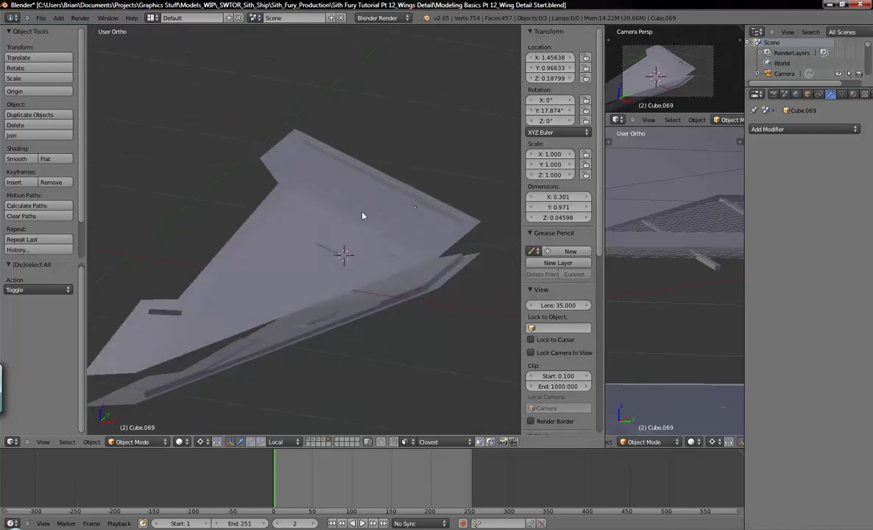
Show layer 4 together with the wing detail and check the ship's reference image in Windows Photo Gallery before returning to Blender
{"action": "key", "text": "shift+4"}
{"action": "middle_click_drag", "start_coordinate": [401, 134], "coordinate": [291, 239]}
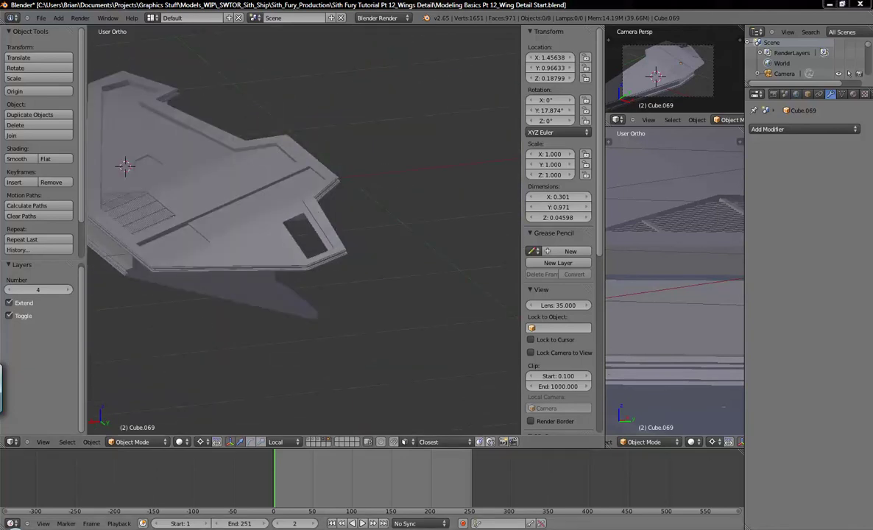
{"action": "key", "text": "alt+Tab"}
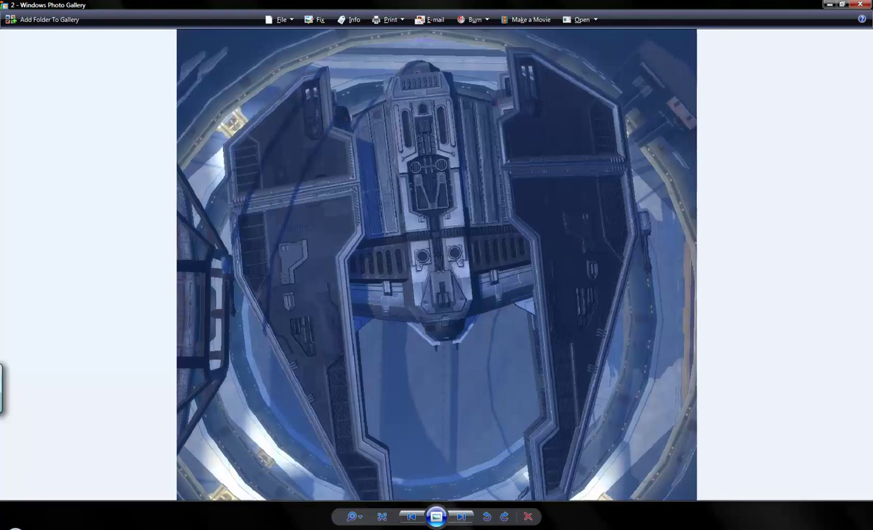
{"action": "key", "text": "alt+Tab"}
{"action": "middle_click_drag", "start_coordinate": [326, 256], "coordinate": [241, 195]}
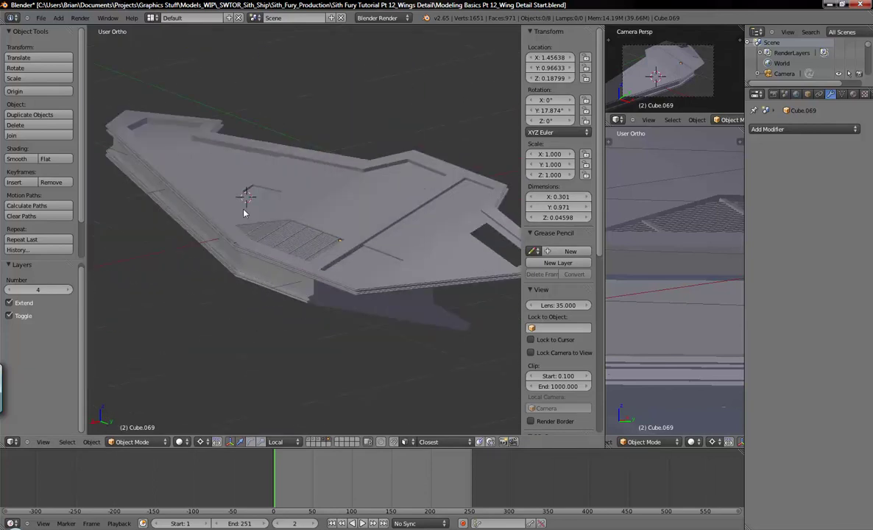
Examine the main wing panel's outer edge, comparing the corners of the trim strips and side wall with the panel corner near the grille
{"action": "right_click", "coordinate": [241, 195]}
{"action": "middle_click_drag", "start_coordinate": [195, 245], "coordinate": [413, 250]}
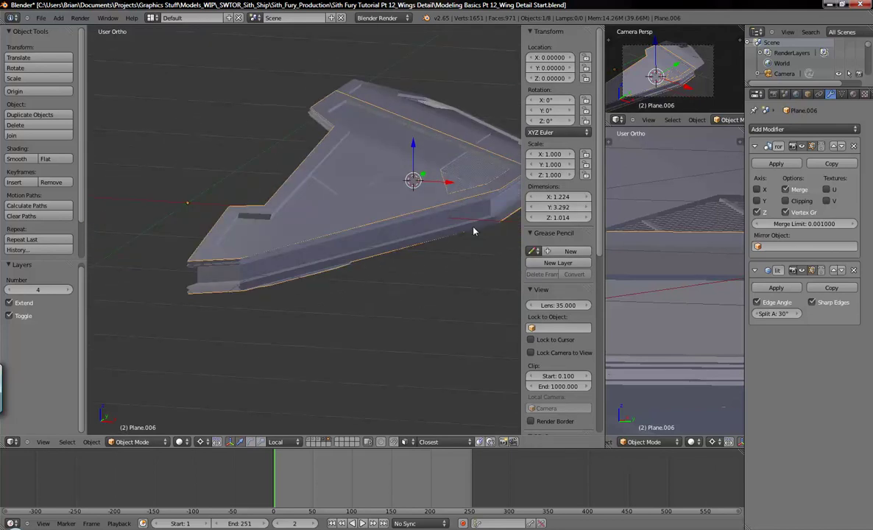
{"action": "scroll", "coordinate": [251, 242], "scroll_direction": "up", "scroll_amount": 5}
{"action": "scroll", "coordinate": [303, 286], "scroll_direction": "up", "scroll_amount": 4}
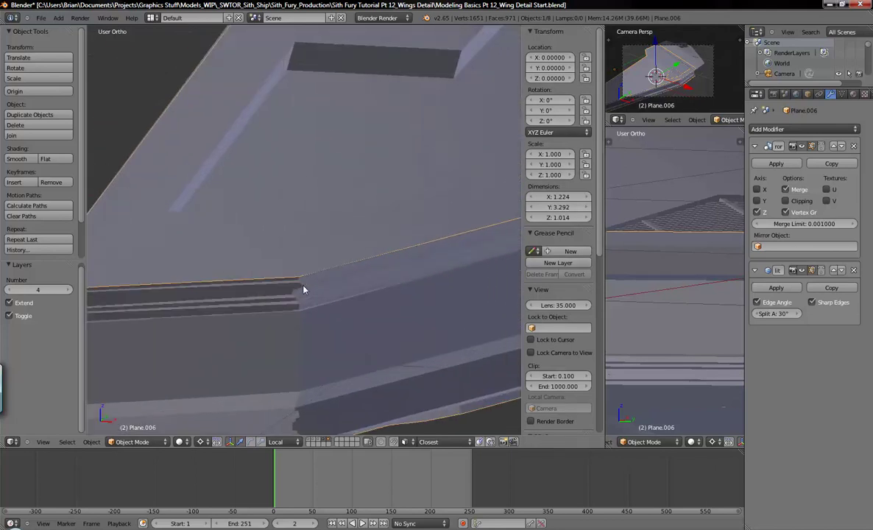
{"action": "scroll", "coordinate": [299, 278], "scroll_direction": "down", "scroll_amount": 5}
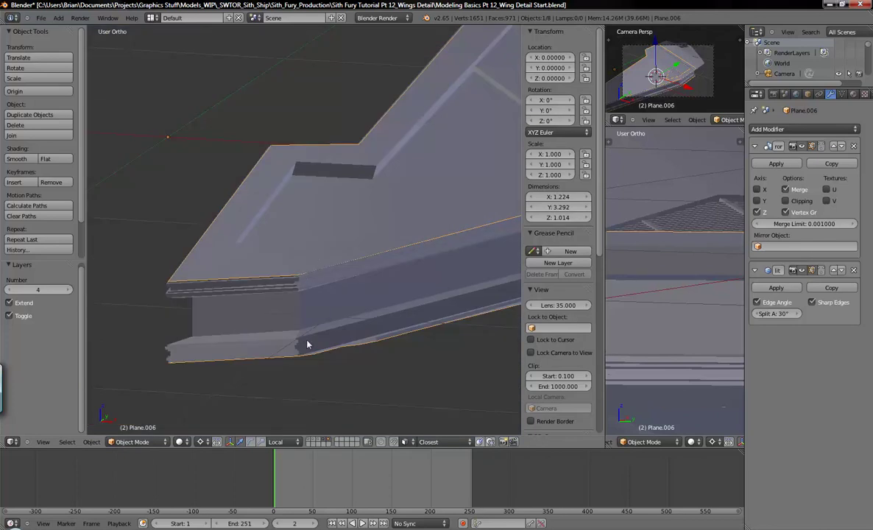
{"action": "scroll", "coordinate": [396, 296], "scroll_direction": "down", "scroll_amount": 5}
{"action": "middle_click_drag", "start_coordinate": [399, 290], "coordinate": [229, 233]}
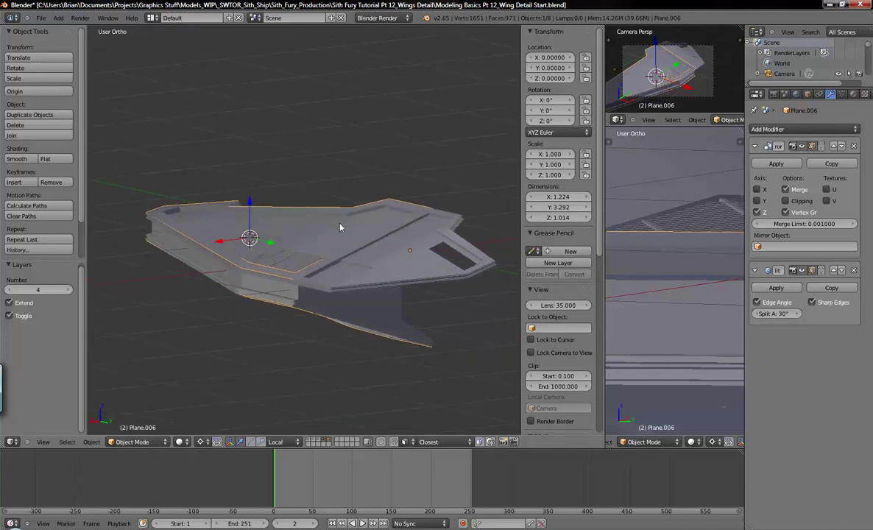
{"action": "middle_click_drag", "start_coordinate": [296, 289], "coordinate": [302, 307]}
{"action": "scroll", "coordinate": [302, 306], "scroll_direction": "up", "scroll_amount": 5}
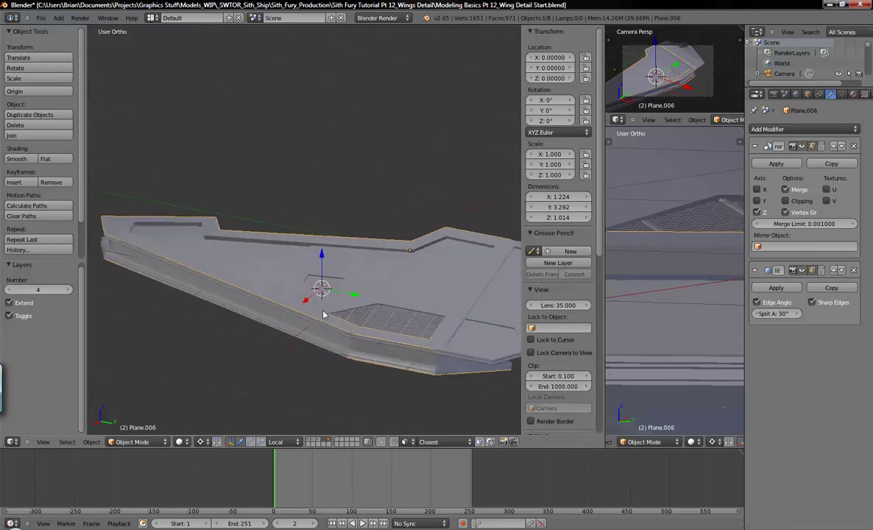
{"action": "scroll", "coordinate": [312, 303], "scroll_direction": "up", "scroll_amount": 2}
{"action": "middle_click_drag", "start_coordinate": [348, 326], "coordinate": [301, 309], "text": "shift"}
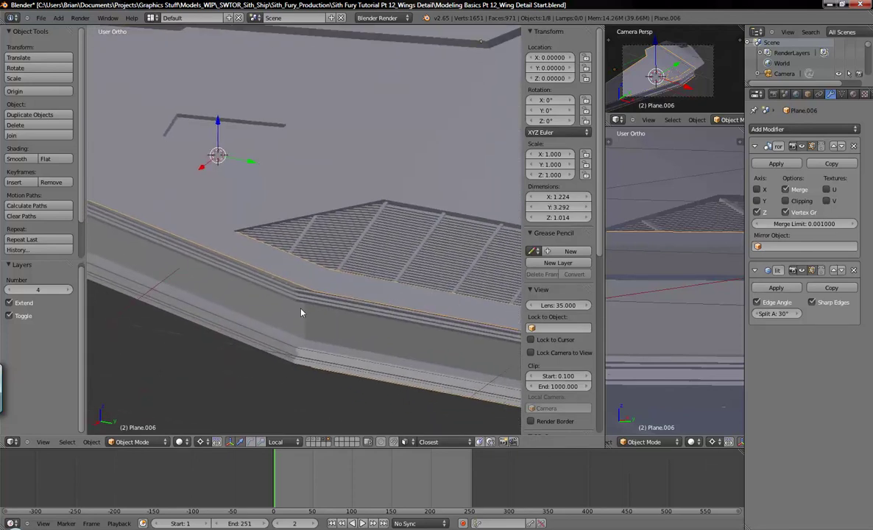
{"action": "scroll", "coordinate": [301, 309], "scroll_direction": "up", "scroll_amount": 1}
Edit the upper edge trim strip and select its corner edge loops where the slanted side meets the straight side beside the grille
{"action": "right_click", "coordinate": [296, 296]}
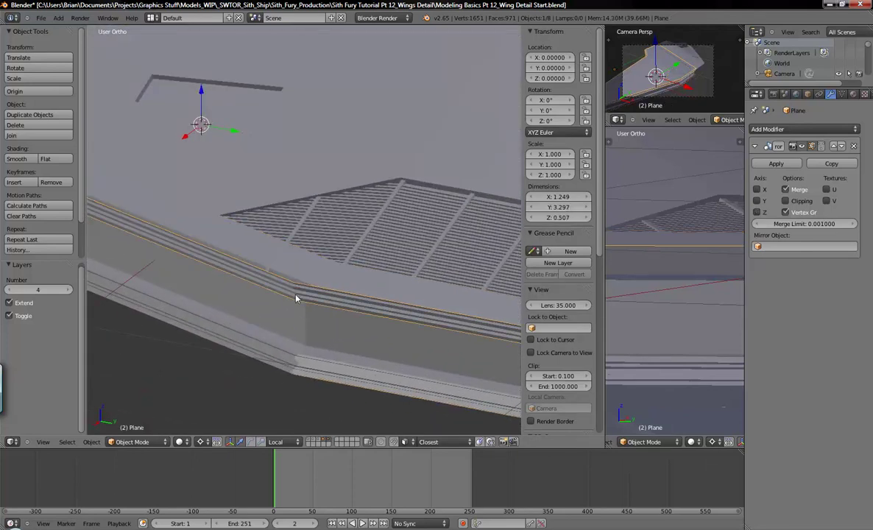
{"action": "key", "text": "Tab"}
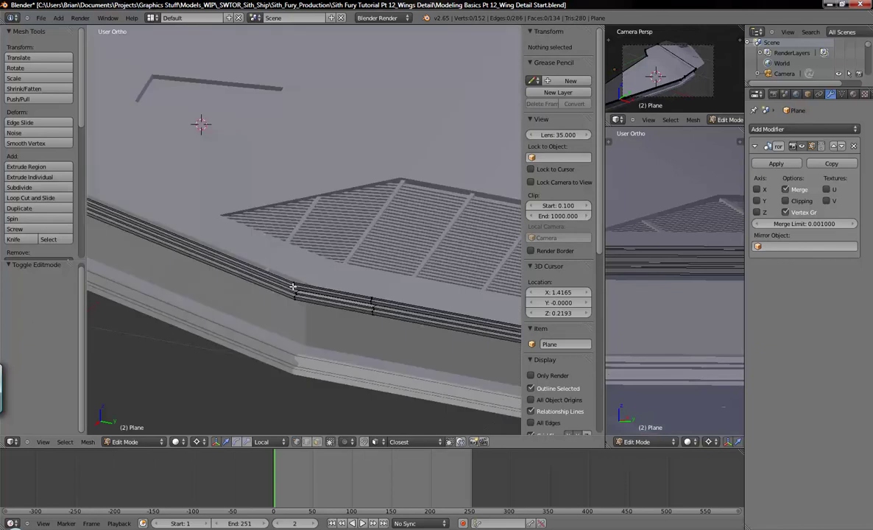
{"action": "right_click", "coordinate": [311, 307], "text": "alt"}
{"action": "key", "text": "z"}
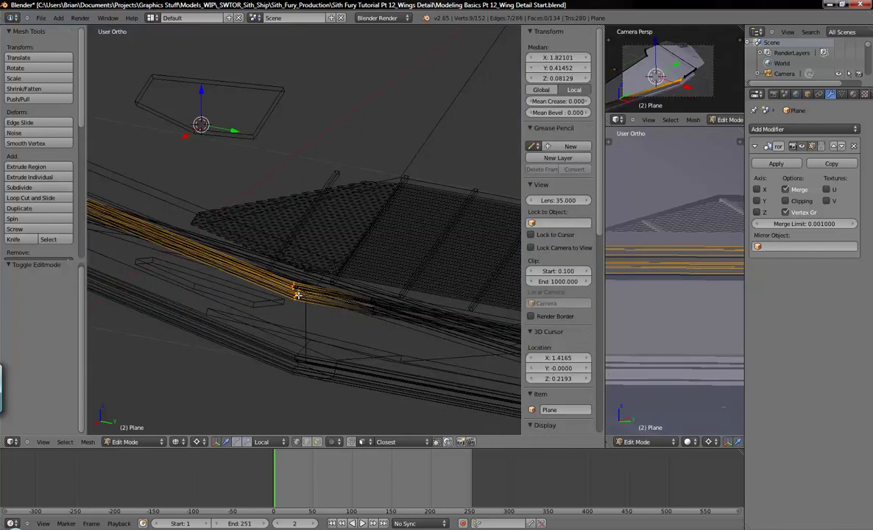
{"action": "right_click", "coordinate": [291, 291], "text": "alt+shift"}
{"action": "key", "text": "KP_7"}
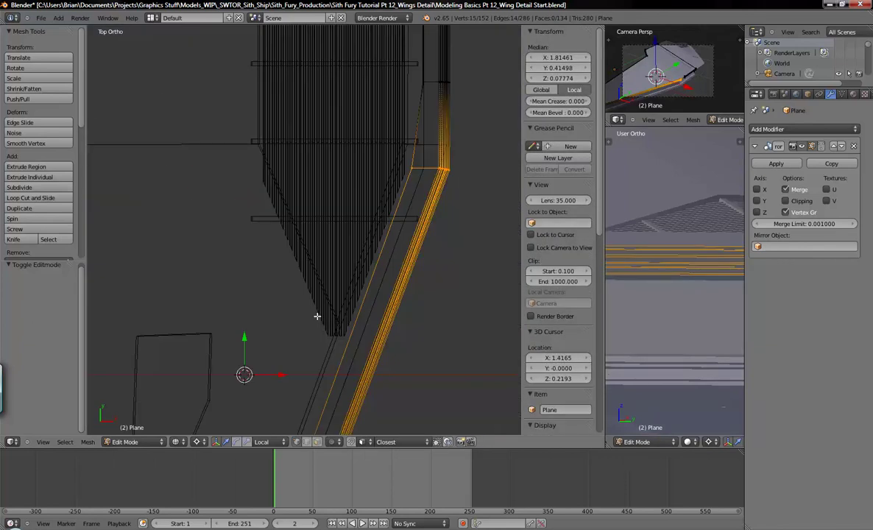
{"action": "scroll", "coordinate": [318, 320], "scroll_direction": "down", "scroll_amount": 2}
{"action": "key", "text": "z"}
{"action": "scroll", "coordinate": [388, 298], "scroll_direction": "up", "scroll_amount": 3}
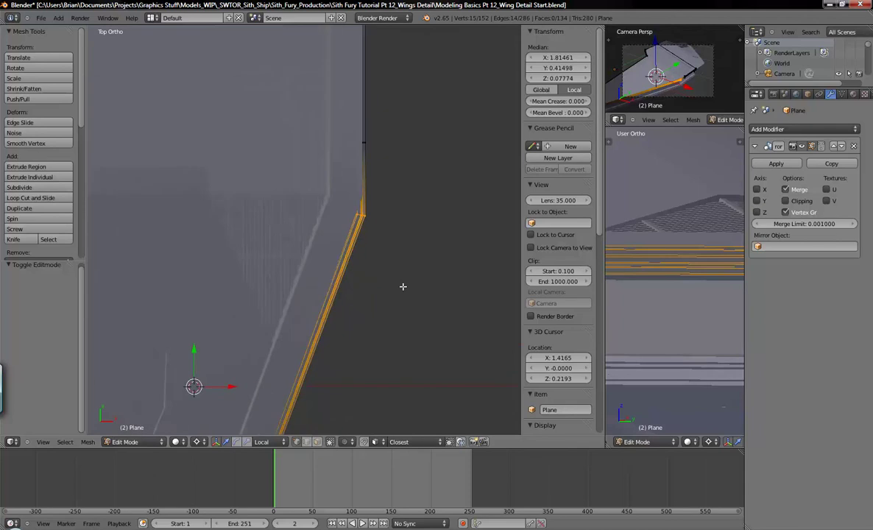
{"action": "key", "text": "z"}
{"action": "scroll", "coordinate": [389, 305], "scroll_direction": "up", "scroll_amount": 3}
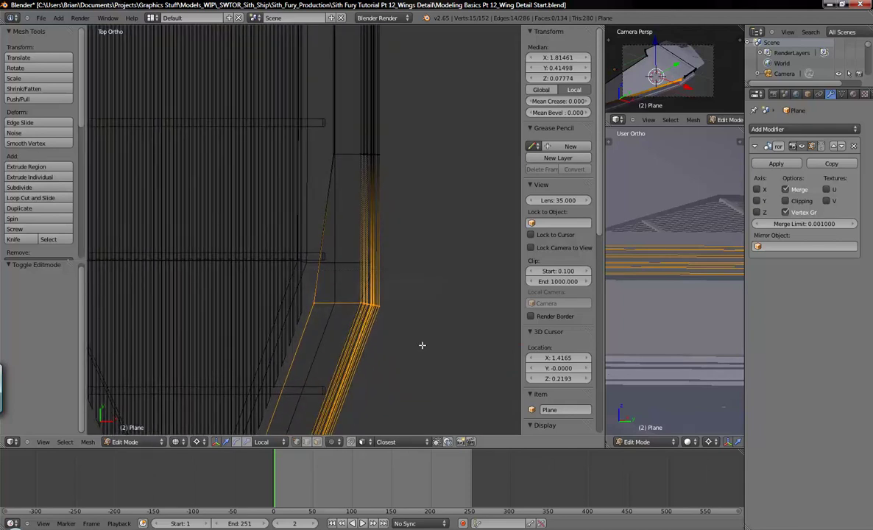
{"action": "scroll", "coordinate": [423, 342], "scroll_direction": "down", "scroll_amount": 3}
{"action": "key", "text": "g"}
{"action": "key", "text": "y"}
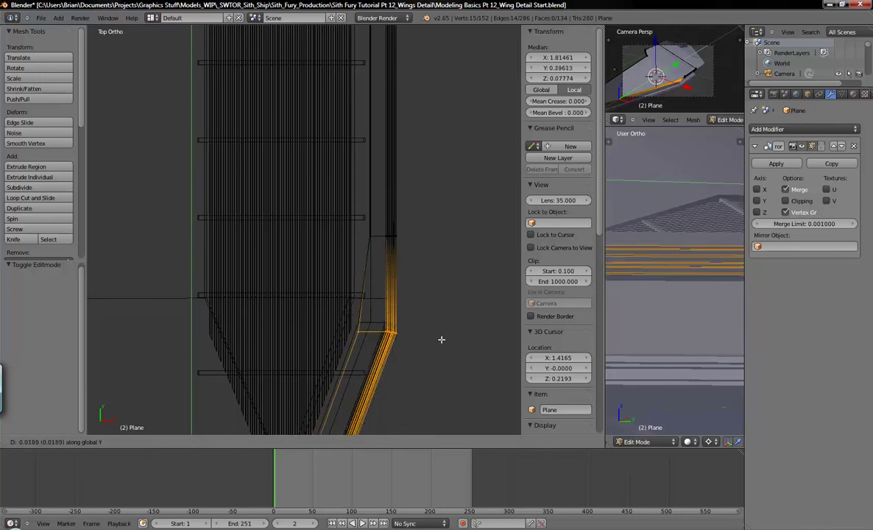
{"action": "right_click", "coordinate": [433, 346]}
Move the upper trim's corner loops about 0.053 along global Y to meet the wing panel's corner, and leave edit mode
{"action": "scroll", "coordinate": [408, 365], "scroll_direction": "down", "scroll_amount": 2}
{"action": "key", "text": "z"}
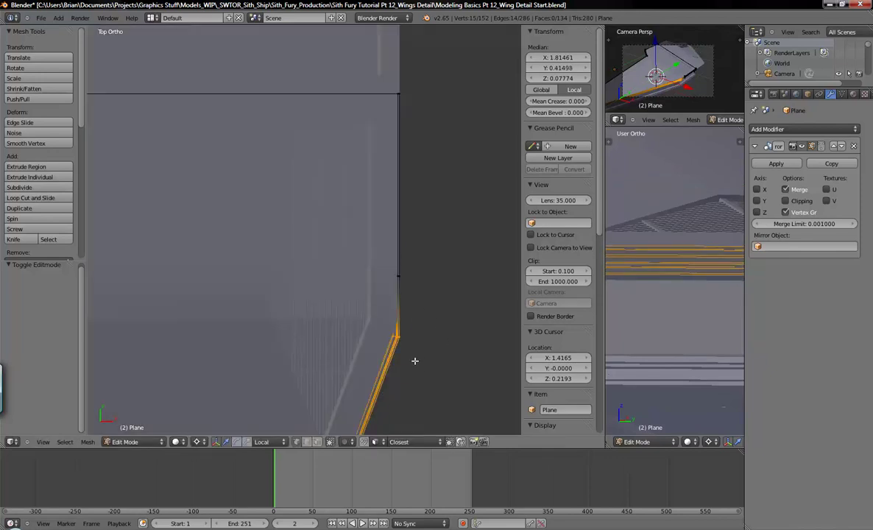
{"action": "key", "text": "g"}
{"action": "key", "text": "y"}
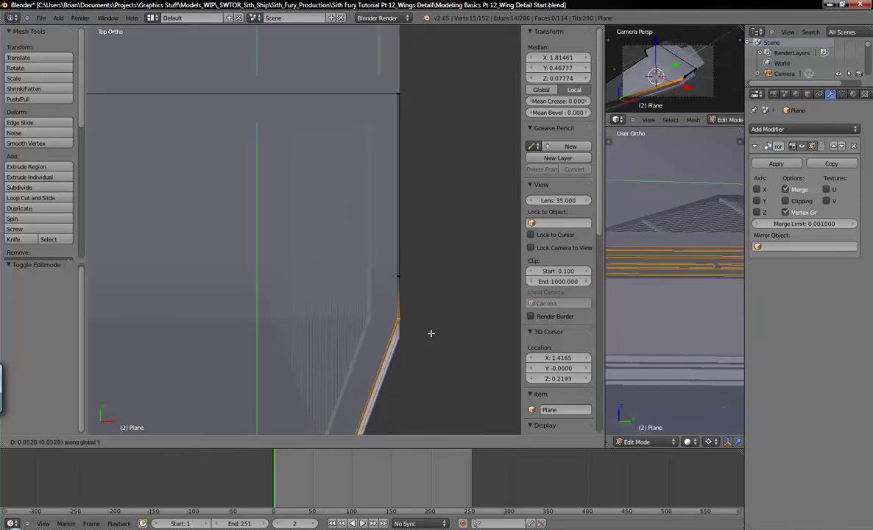
{"action": "left_click", "coordinate": [430, 333]}
{"action": "middle_click_drag", "start_coordinate": [430, 333], "coordinate": [334, 297]}
{"action": "key", "text": "Tab"}
Edit the side wall between the two trim strips and move its vertical corner edge loop about 0.009 along global Y
{"action": "right_click", "coordinate": [342, 295]}
{"action": "key", "text": "Tab"}
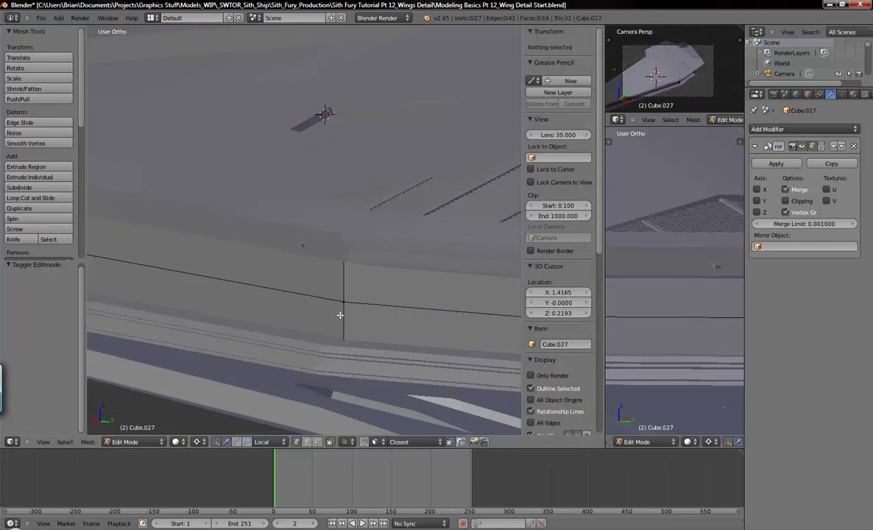
{"action": "right_click", "coordinate": [342, 316], "text": "alt"}
{"action": "key", "text": "g"}
{"action": "key", "text": "y"}
{"action": "left_click", "coordinate": [351, 312]}
In the right view, move the side wall's corner loop about 0.041 further along Y to align with the upper trim's corner; leave edit mode
{"action": "middle_click_drag", "start_coordinate": [351, 312], "coordinate": [294, 318]}
{"action": "key", "text": "KP_3"}
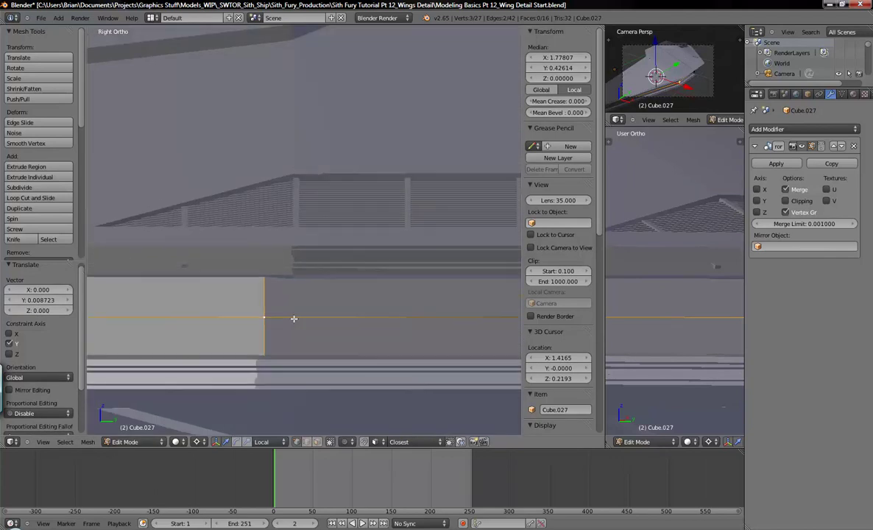
{"action": "key", "text": "g"}
{"action": "key", "text": "y"}
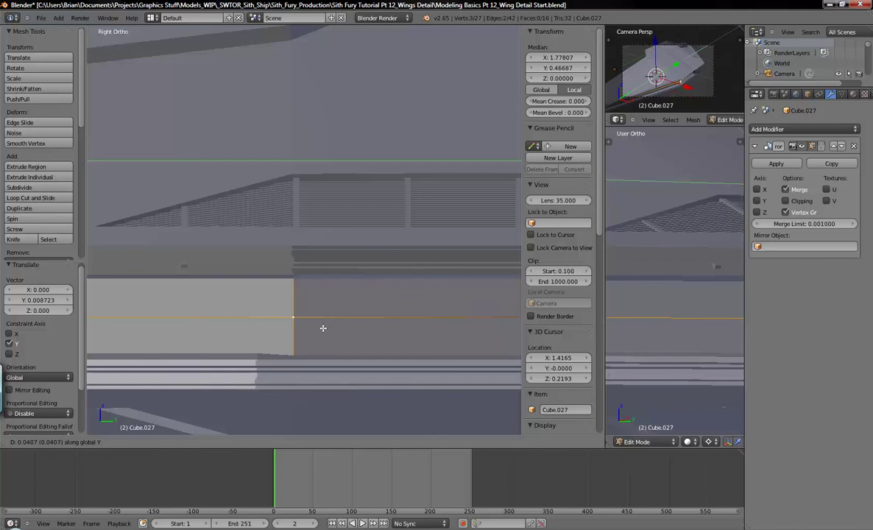
{"action": "left_click", "coordinate": [322, 327]}
{"action": "middle_click_drag", "start_coordinate": [322, 327], "coordinate": [305, 349]}
{"action": "key", "text": "a"}
{"action": "scroll", "coordinate": [306, 337], "scroll_direction": "down", "scroll_amount": 4}
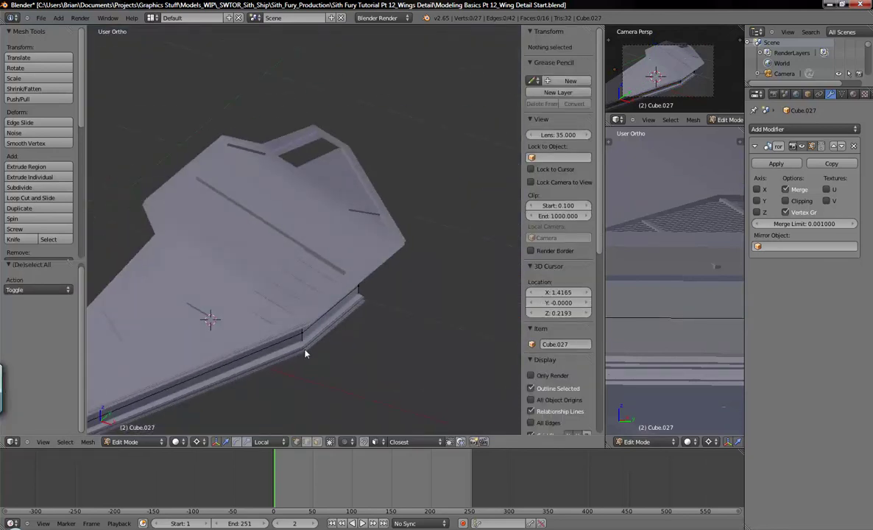
{"action": "key", "text": "Tab"}
Edit the lower edge trim strip and box-select its corner vertices in the bottom wireframe view
{"action": "scroll", "coordinate": [304, 349], "scroll_direction": "up", "scroll_amount": 5}
{"action": "right_click", "coordinate": [301, 349]}
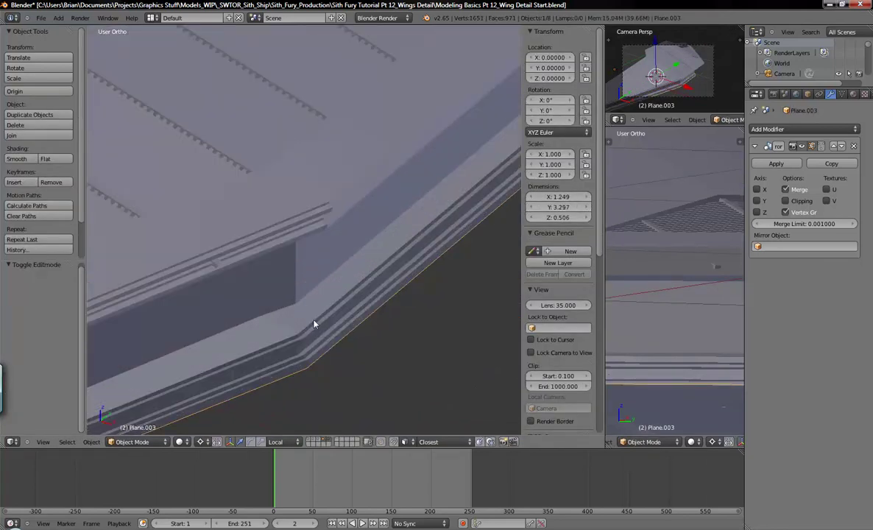
{"action": "key", "text": "Tab"}
{"action": "middle_click_drag", "start_coordinate": [312, 331], "coordinate": [338, 338]}
{"action": "key", "text": "ctrl+KP_7"}
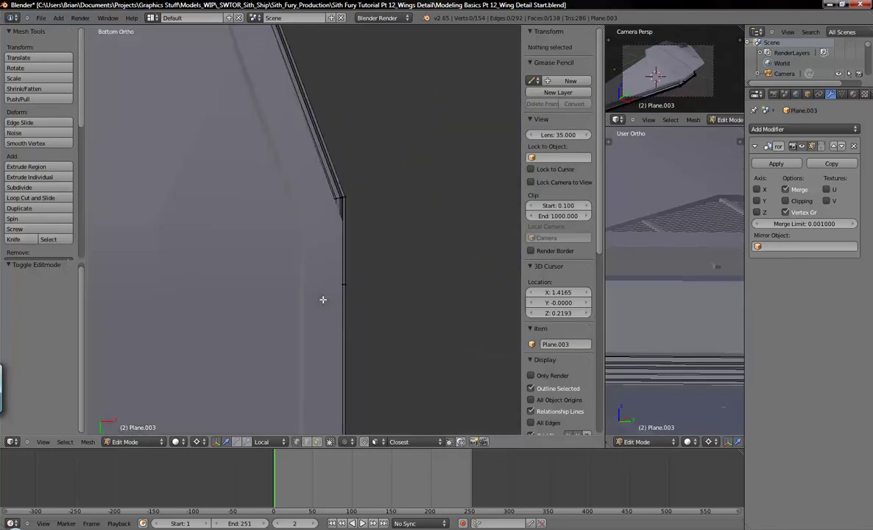
{"action": "middle_click_drag", "start_coordinate": [326, 255], "coordinate": [356, 230], "text": "shift"}
{"action": "key", "text": "z"}
{"action": "key", "text": "b"}
{"action": "left_click_drag", "start_coordinate": [292, 147], "coordinate": [390, 198]}
{"action": "key", "text": "z"}
{"action": "key", "text": "g"}
{"action": "key", "text": "Escape"}
{"action": "key", "text": "z"}
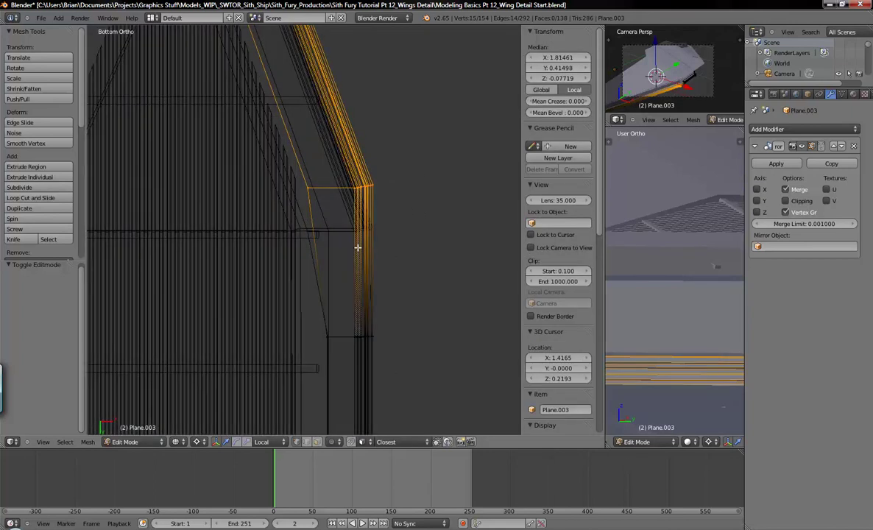
In the shaded right view, move the lower trim's corner vertices 0.04873 along global Y toward the side wall's corner
{"action": "key", "text": "KP_3"}
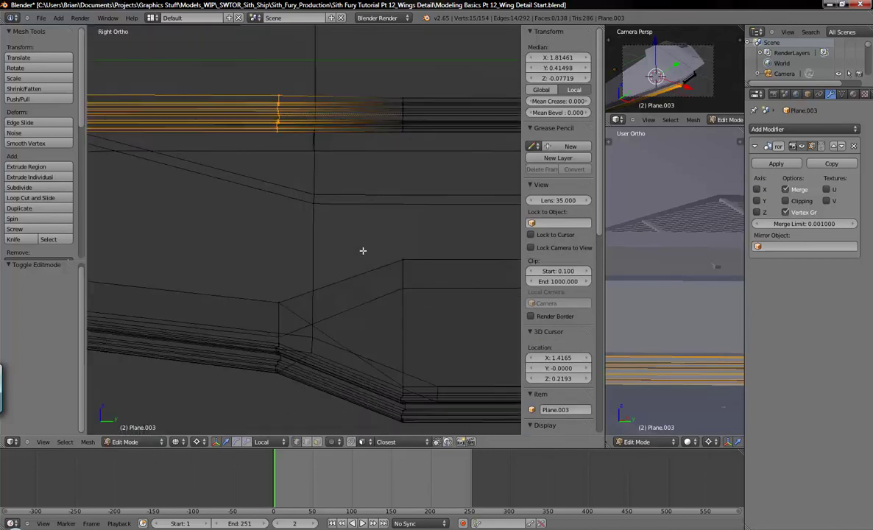
{"action": "key", "text": "z"}
{"action": "middle_click_drag", "start_coordinate": [340, 230], "coordinate": [250, 264], "text": "shift"}
{"action": "scroll", "coordinate": [305, 263], "scroll_direction": "up", "scroll_amount": 4}
{"action": "key", "text": "g"}
{"action": "key", "text": "y"}
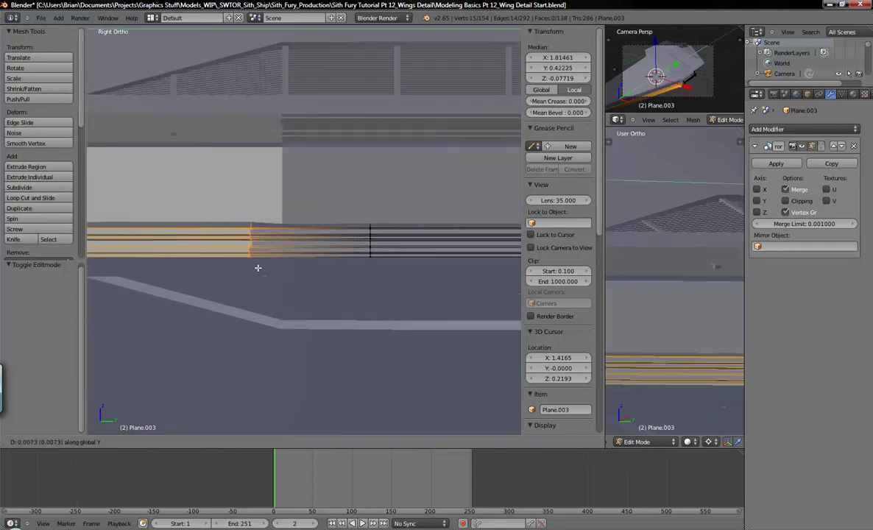
{"action": "left_click", "coordinate": [285, 279]}
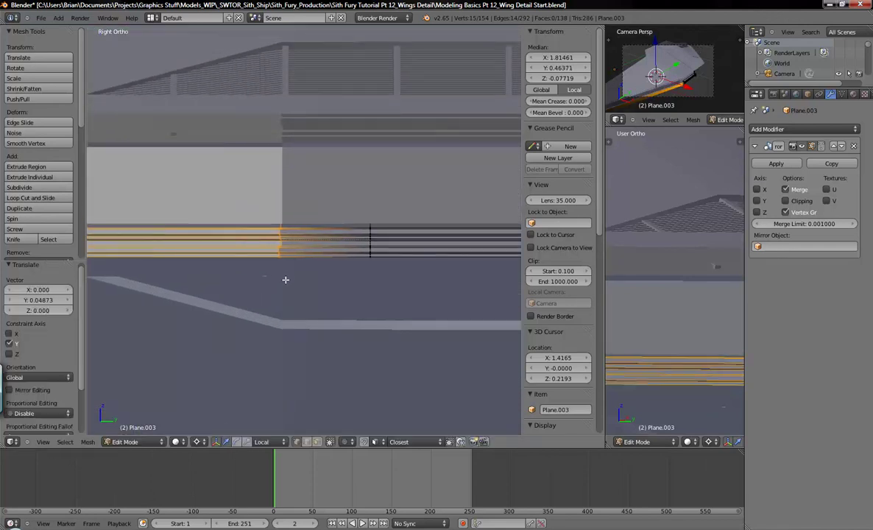
Nudge the lower trim's corner vertices another 0.0016 along Y to line up with the side wall's corner, and leave edit mode
{"action": "key", "text": "g"}
{"action": "key", "text": "y"}
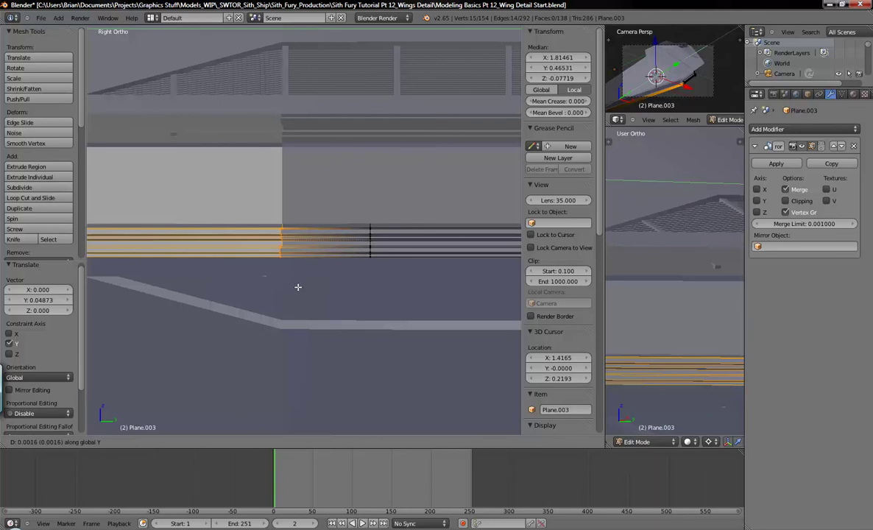
{"action": "left_click", "coordinate": [294, 274]}
{"action": "middle_click_drag", "start_coordinate": [302, 240], "coordinate": [321, 129]}
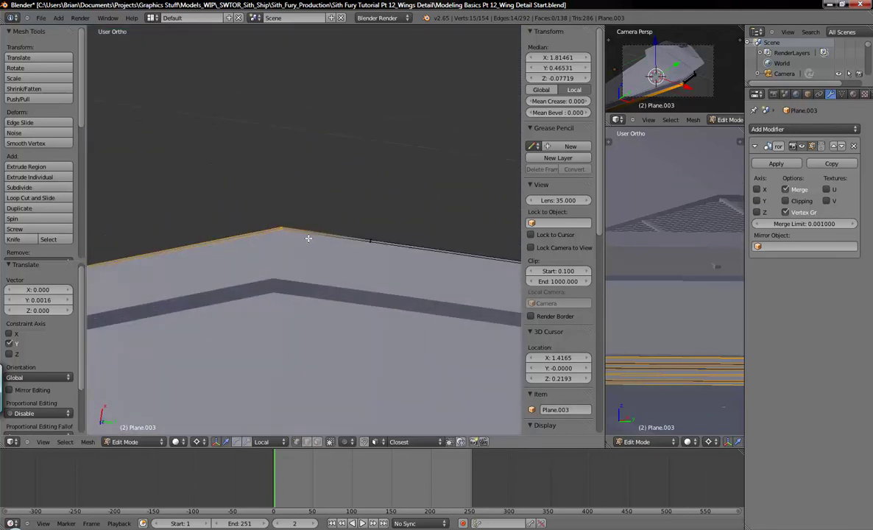
{"action": "scroll", "coordinate": [311, 238], "scroll_direction": "down", "scroll_amount": 5}
{"action": "key", "text": "Tab"}
{"action": "scroll", "coordinate": [356, 217], "scroll_direction": "down", "scroll_amount": 2}
{"action": "middle_click_drag", "start_coordinate": [299, 231], "coordinate": [390, 284]}
{"action": "scroll", "coordinate": [331, 284], "scroll_direction": "up", "scroll_amount": 5}
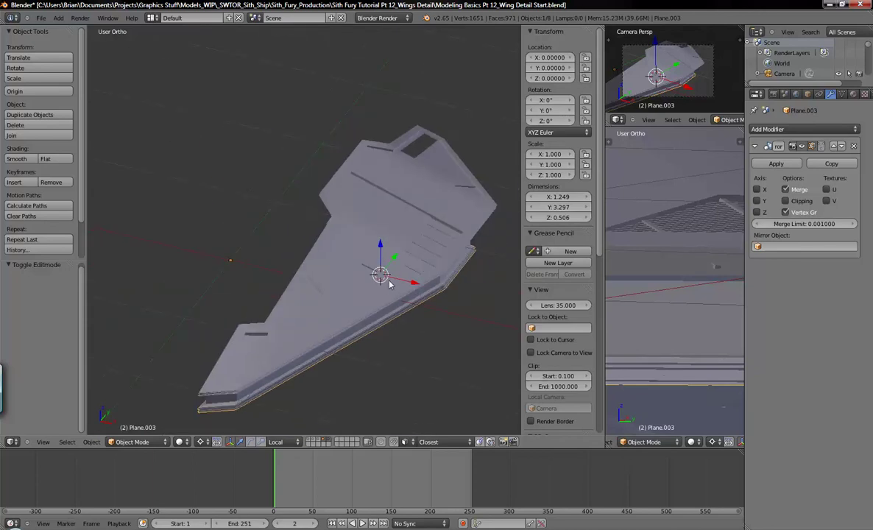